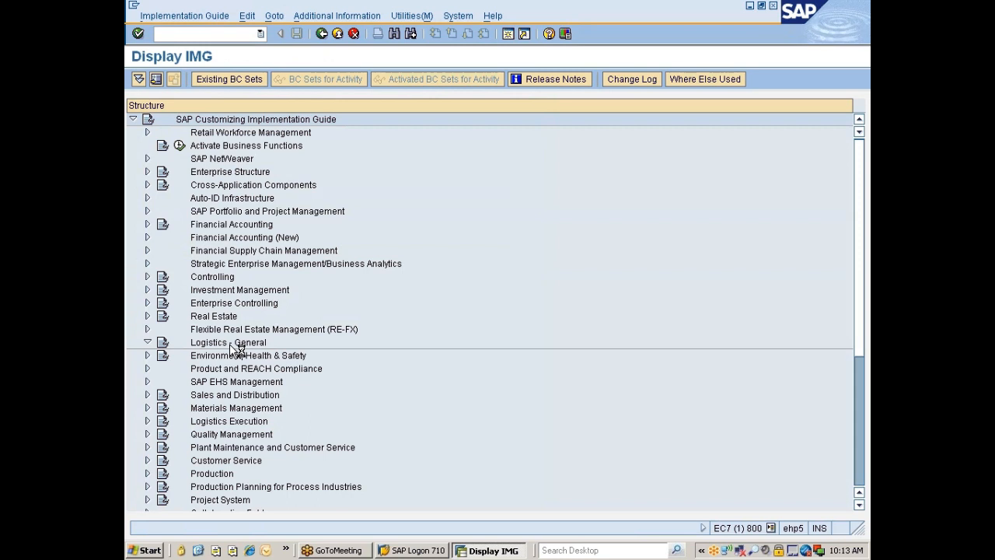
# Find the Material Master node under Logistics - General and expand it.
pyautogui.press('Down')
pyautogui.press('Down')
pyautogui.press('Down')
pyautogui.press('Down')
pyautogui.press('Down')
pyautogui.press('Down')
pyautogui.press('Down')
pyautogui.press('Down')
pyautogui.press('Down')
pyautogui.press('Down')
pyautogui.press('Down')
pyautogui.press('Down')
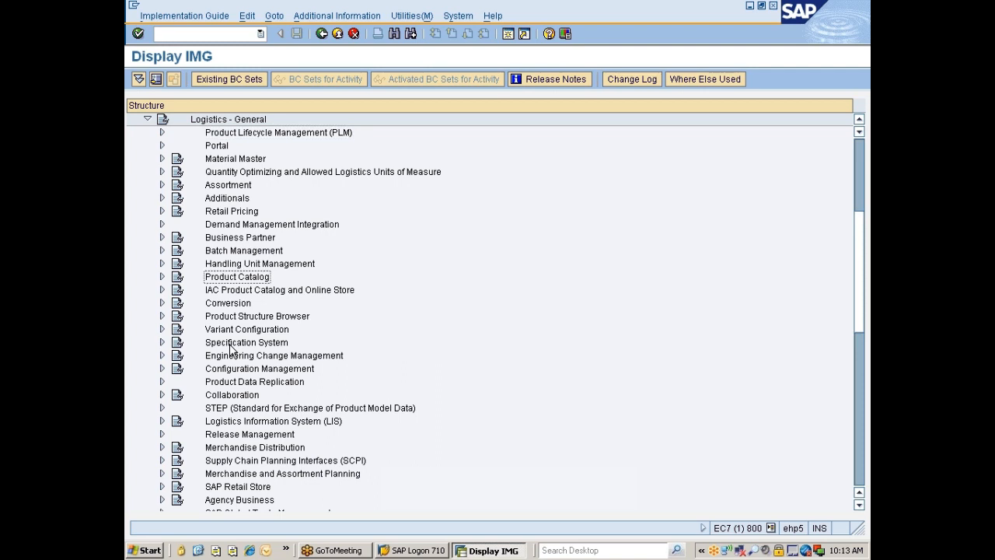
pyautogui.press('Down')
pyautogui.press('Down')
pyautogui.press('Down')
pyautogui.press('Down')
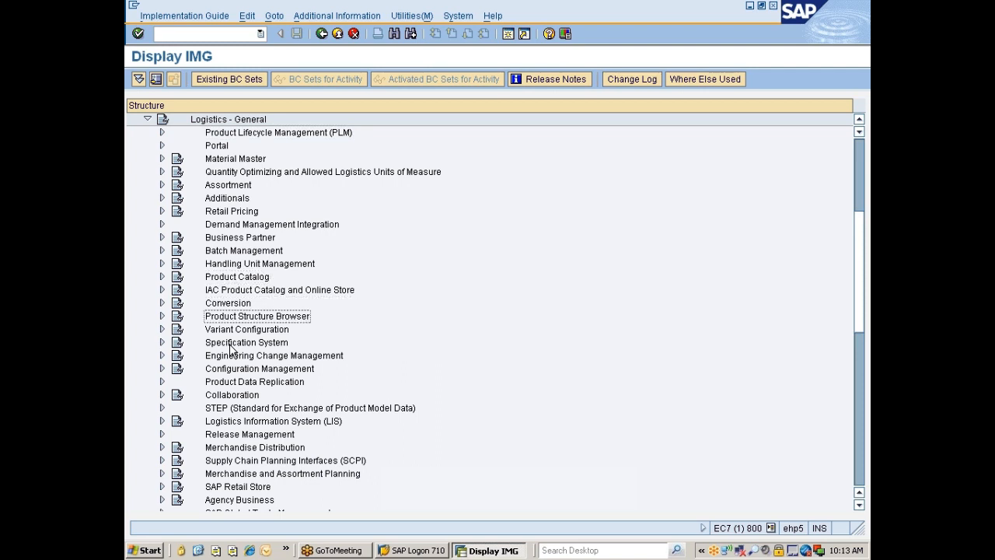
pyautogui.press('Up')
pyautogui.press('Up')
pyautogui.press('Up')
pyautogui.press('Up')
pyautogui.press('Up')
pyautogui.press('Up')
pyautogui.press('Up')
pyautogui.press('Up')
pyautogui.press('Up')
pyautogui.press('Up')
pyautogui.press('Up')
pyautogui.press('Up')
pyautogui.press('Up')
pyautogui.press('Up')
pyautogui.press('Up')
pyautogui.press('Up')
pyautogui.press('Up')
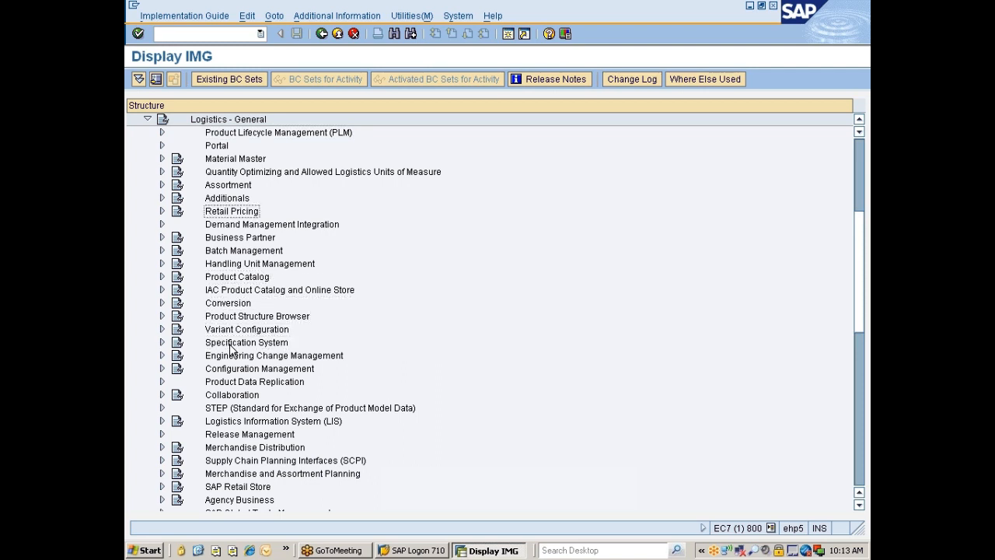
pyautogui.press('Down')
pyautogui.press('Down')
pyautogui.press('Down')
pyautogui.press('Down')
pyautogui.press('Right')
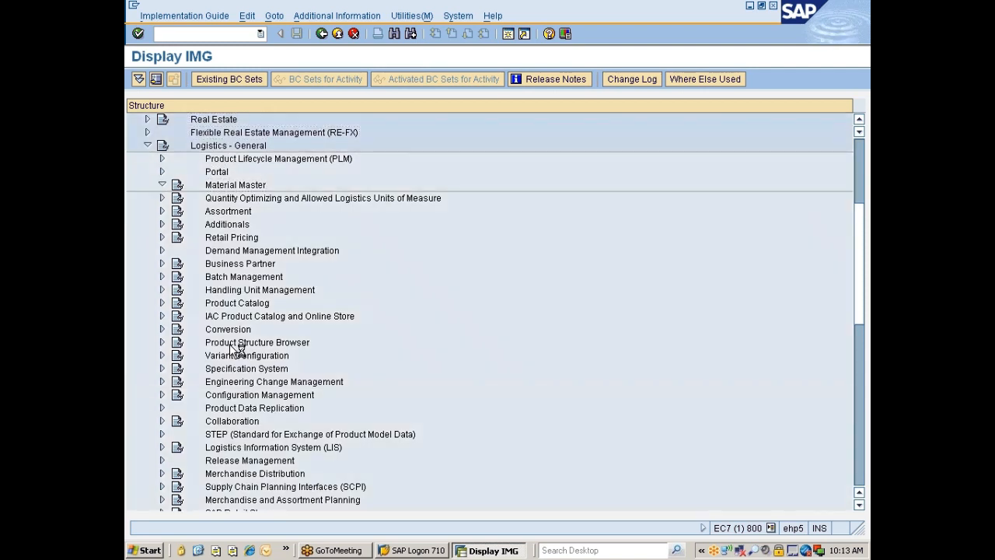
# Expand the Basic Settings node under Material Master.
pyautogui.press('Down')
pyautogui.press('Down')
pyautogui.press('Down')
pyautogui.press('Down')
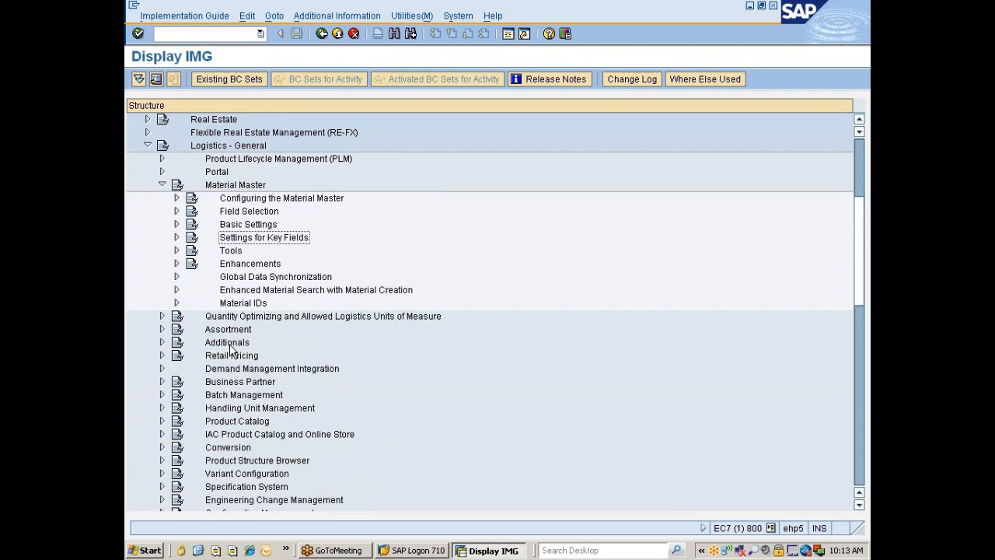
pyautogui.press('Up')
pyautogui.press('Right')
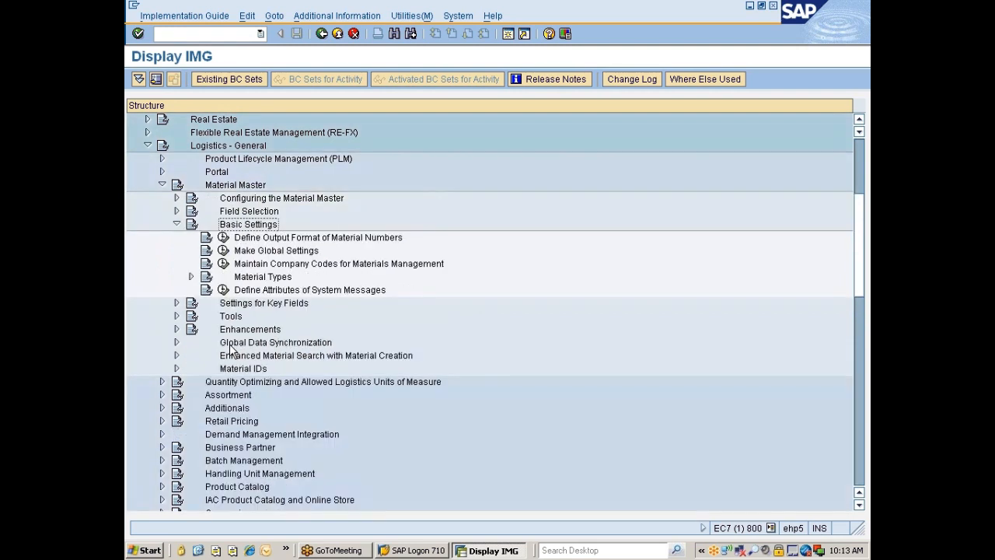
# Expand Material Types under Basic Settings and open the Define Attributes of Material Types activity.
pyautogui.press('Down')
pyautogui.press('Down')
pyautogui.press('Down')
pyautogui.press('Down')
pyautogui.press('Right')
pyautogui.press('Down')
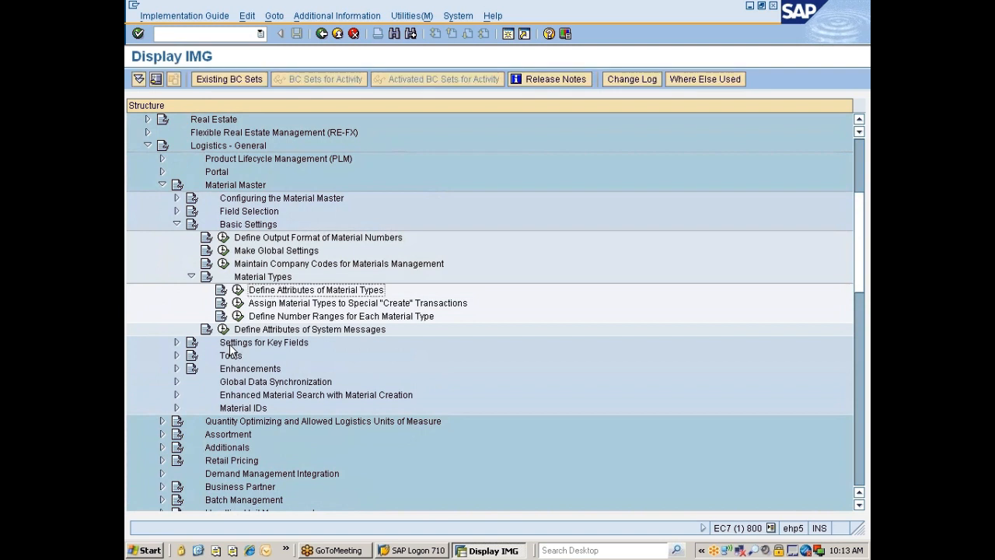
pyautogui.click(240, 293)
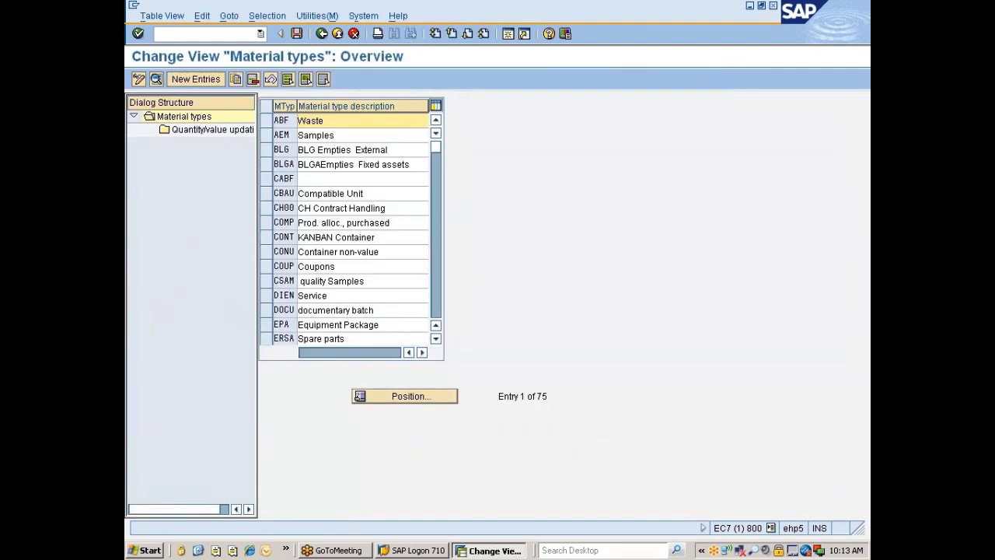
# Locate and select material type ZMRO in the material types overview, and return to the implementation guide.
pyautogui.click(390, 396)
pyautogui.write('ZMRO')
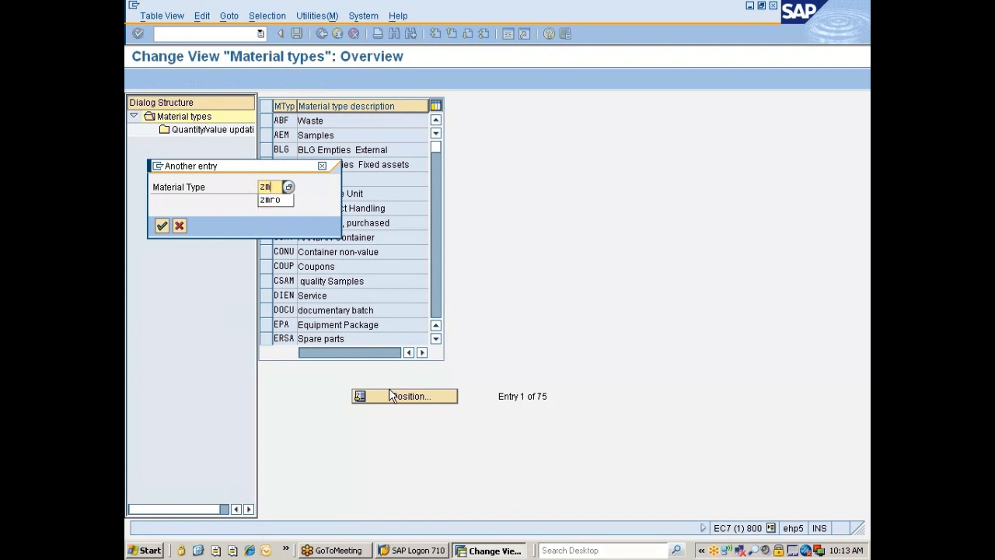
pyautogui.press('Return')
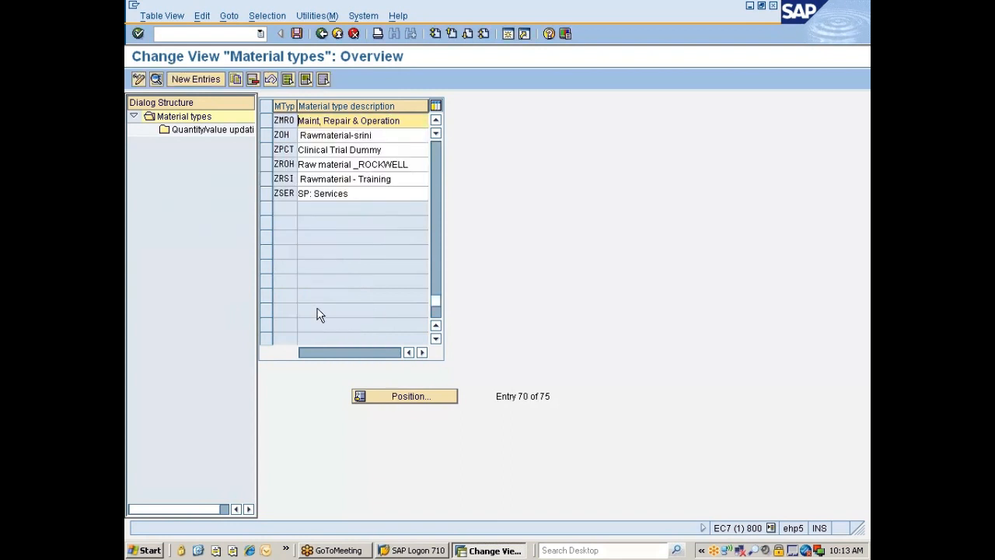
pyautogui.click(268, 122)
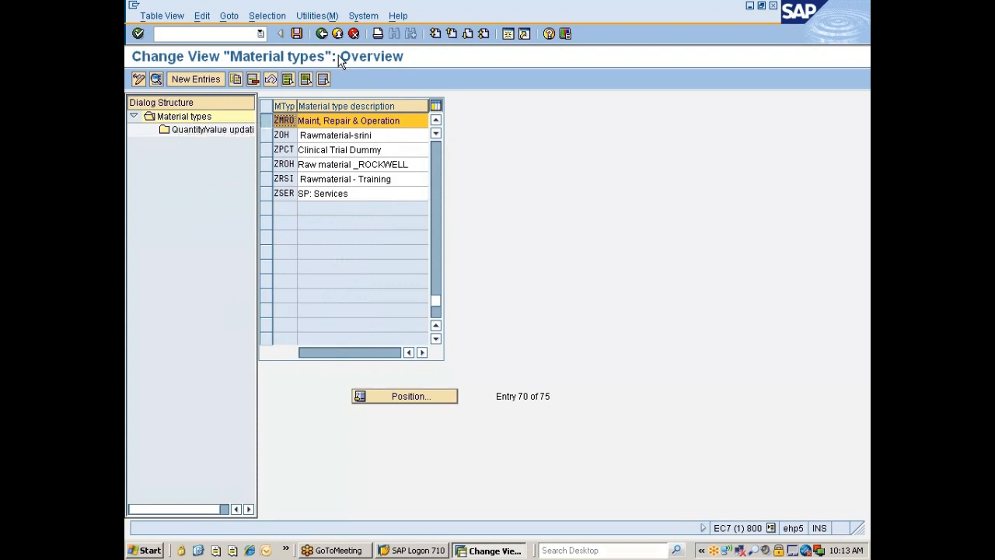
pyautogui.click(321, 34)
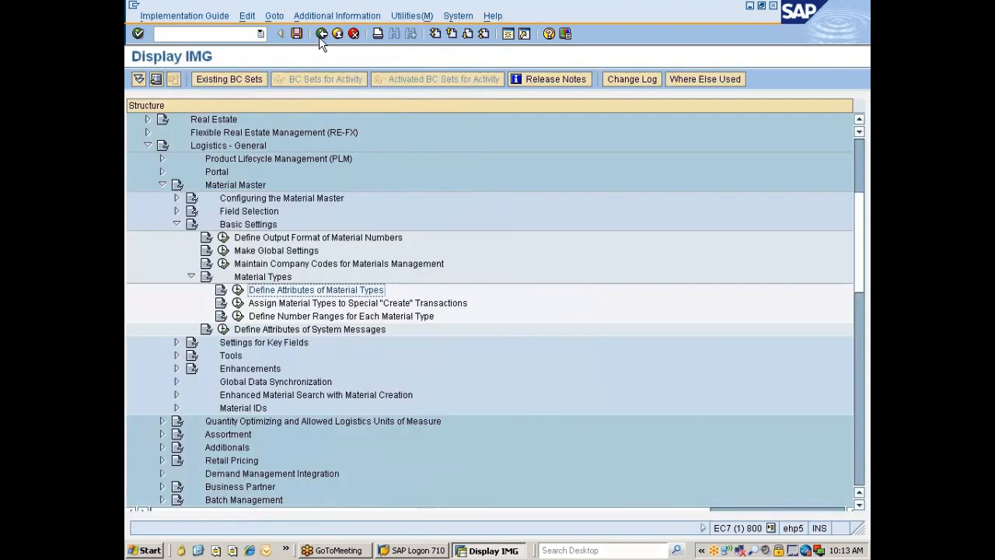
# Open the SAP MM 10AM Class.xlsx workbook from the desktop in Excel.
pyautogui.click(266, 306)
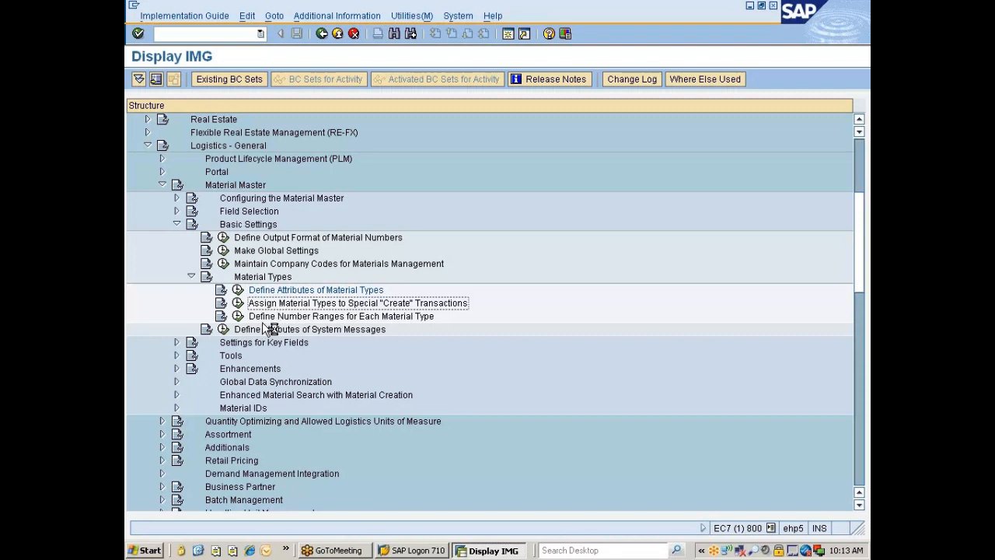
pyautogui.press('super+d')
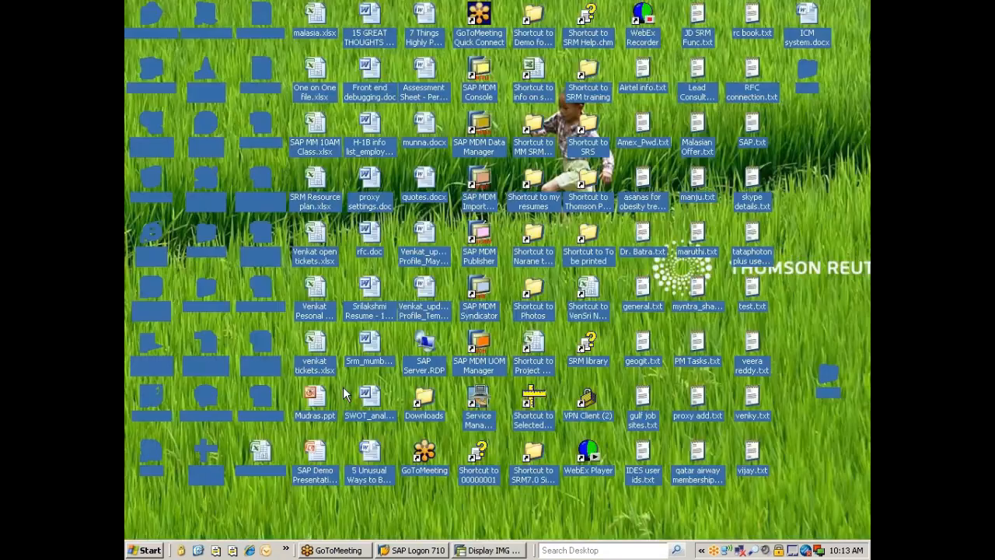
pyautogui.click(317, 136)
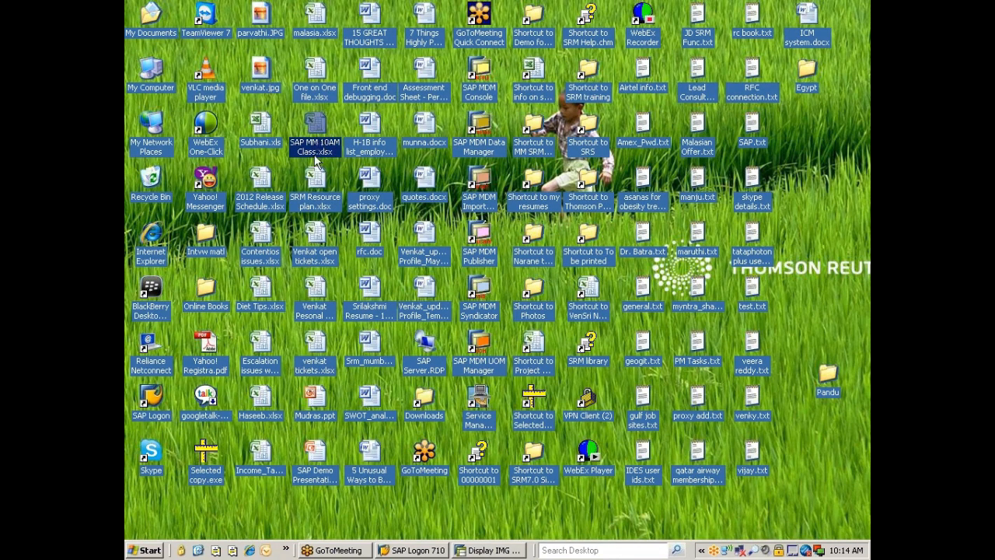
pyautogui.click(496, 550)
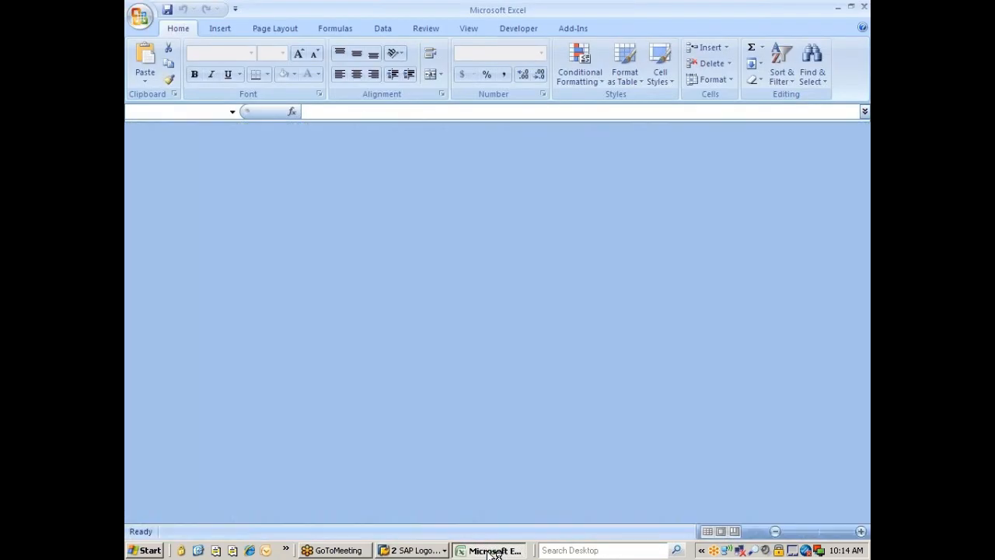
# Switch back to the Display IMG session in SAP and start transaction MM01 in a new session.
pyautogui.click(420, 550)
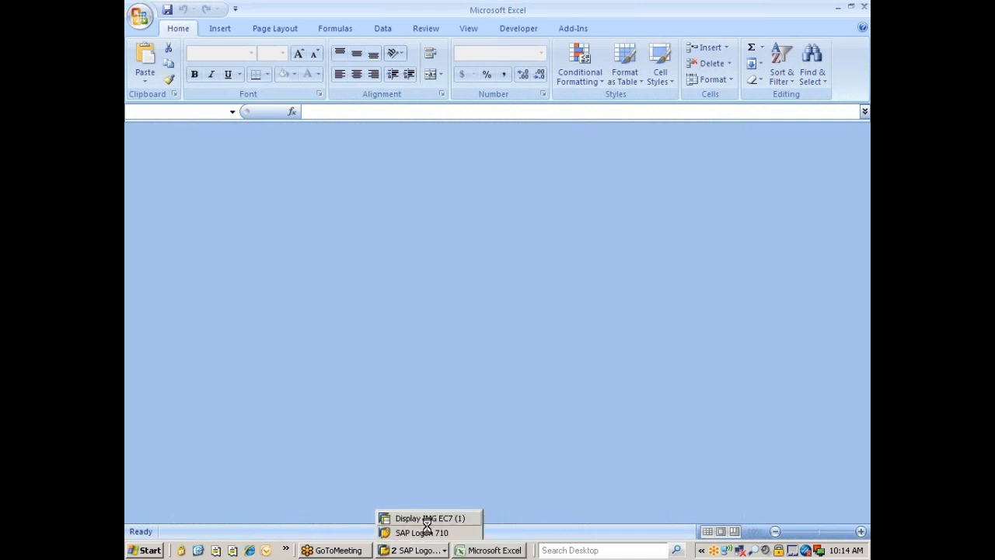
pyautogui.click(426, 517)
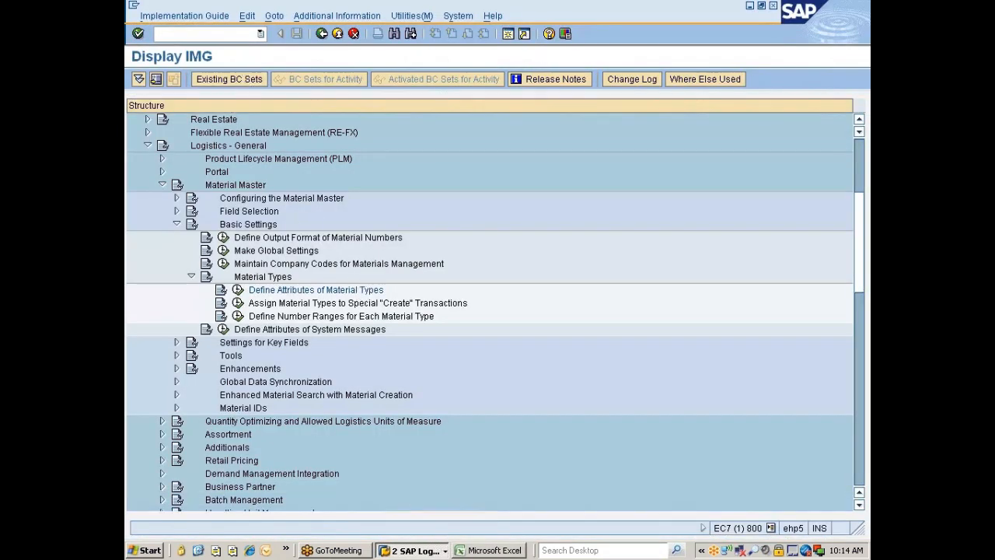
pyautogui.write('/omm01')
pyautogui.press('Return')
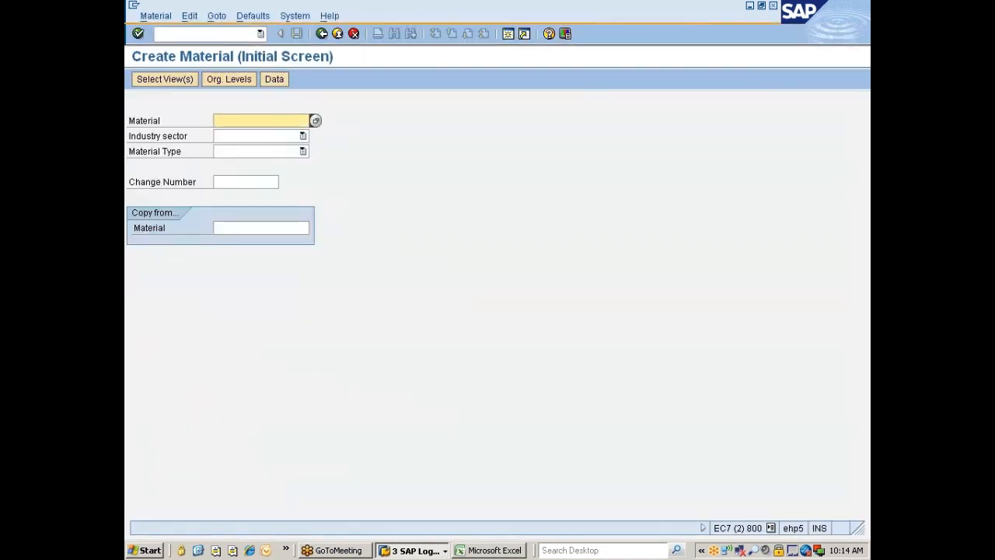
# Set the industry sector to Manufatcuring and the material type to Maint, Repair & Operation for the new material.
pyautogui.click(248, 137)
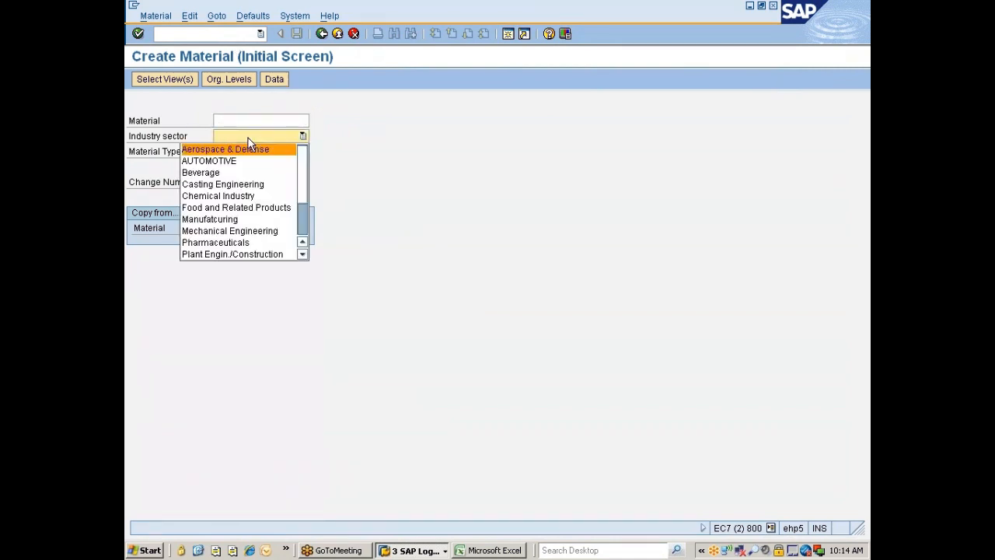
pyautogui.press('m')
pyautogui.press('Return')
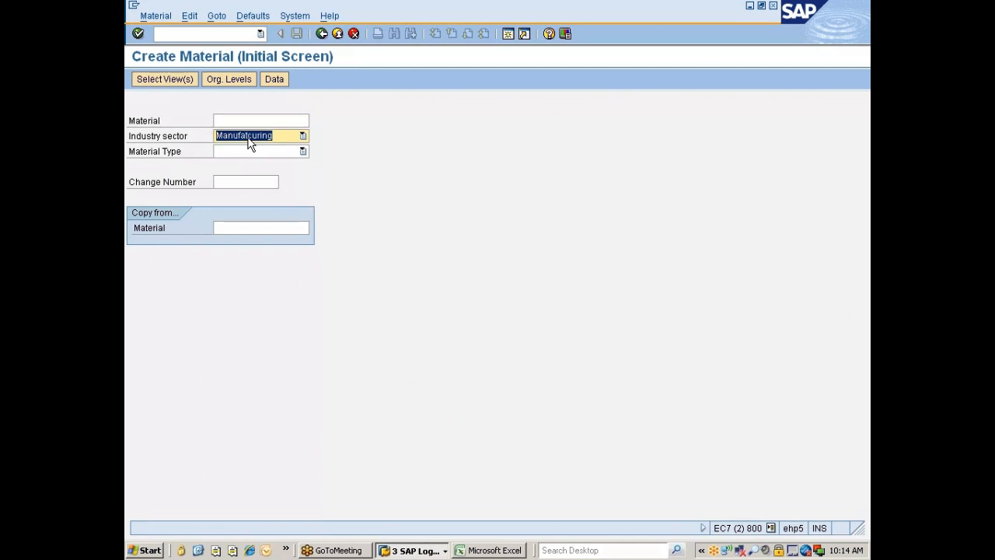
pyautogui.press('Tab')
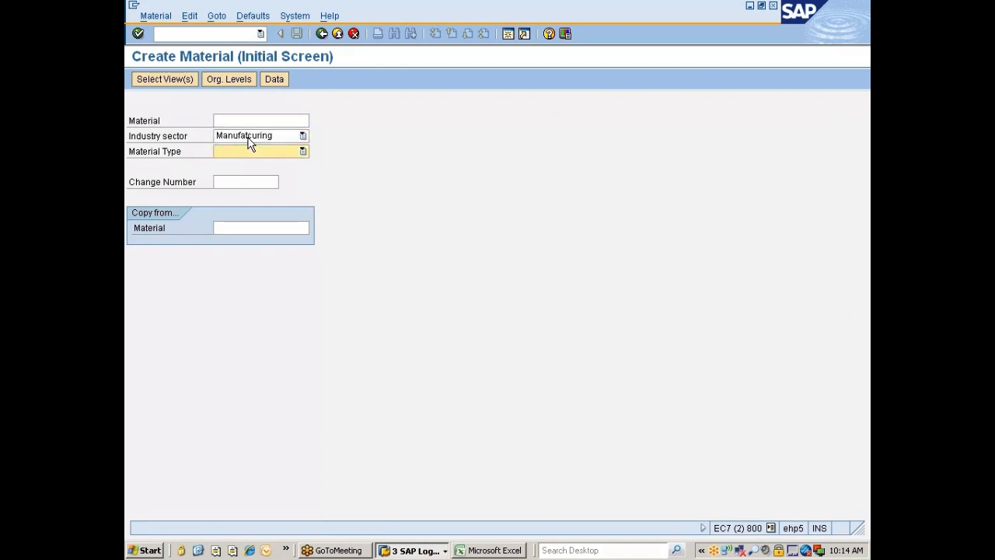
pyautogui.press('m')
pyautogui.click(247, 139)
# Browse the available material types and change the material type to Semi-finished product.
pyautogui.click(299, 152)
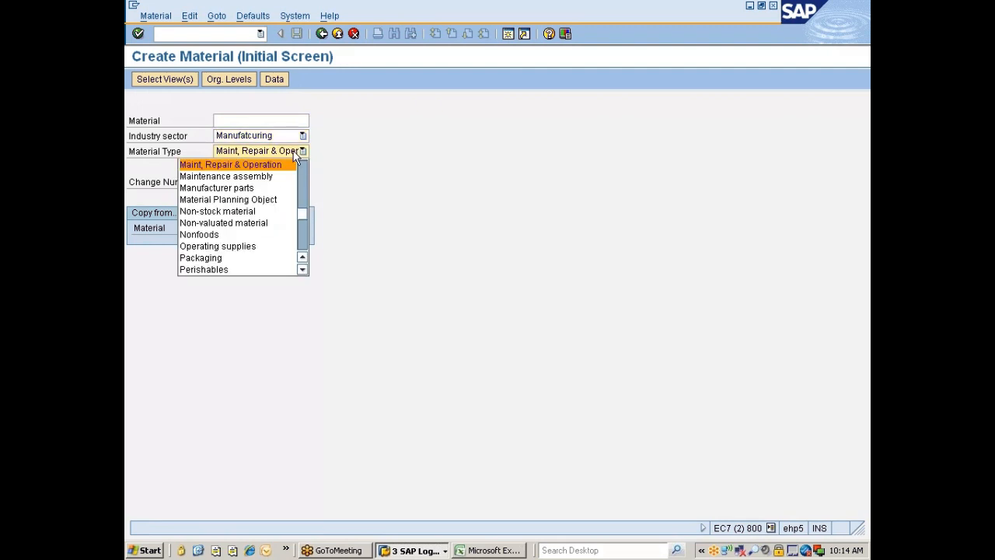
pyautogui.moveTo(297, 220); pyautogui.dragTo(297, 233)
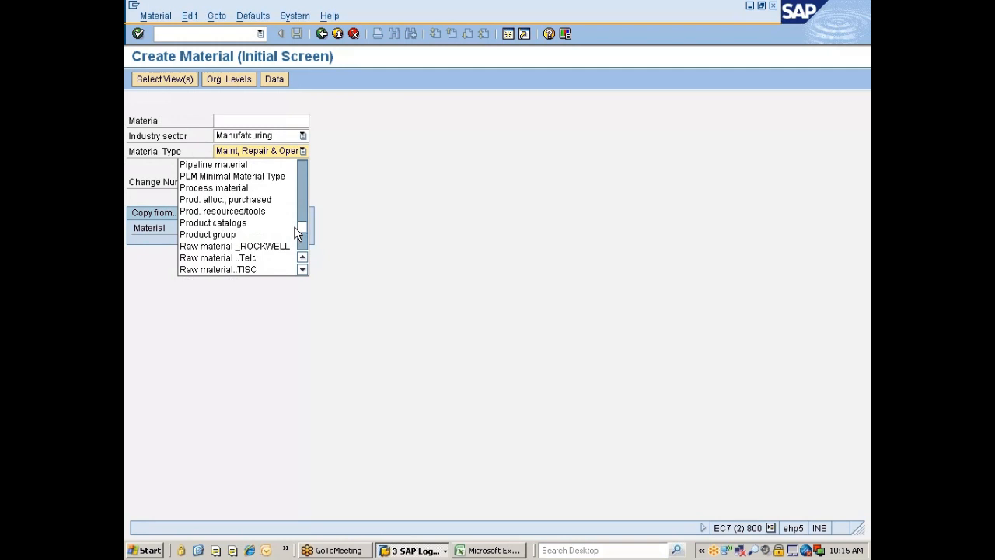
pyautogui.press('Return')
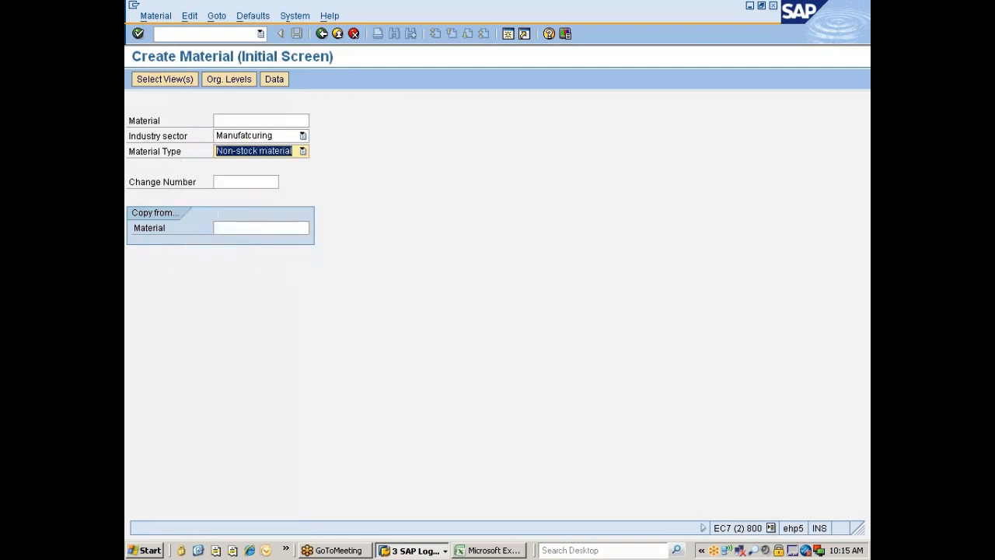
pyautogui.write('S001')
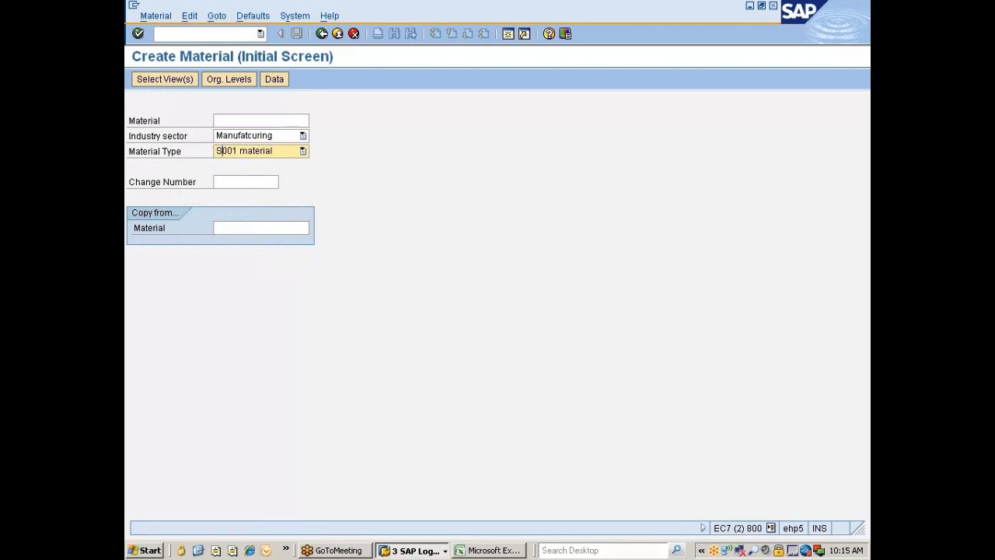
pyautogui.write('shed produ')
# Start the raw material creation transaction MMR1 in another new session.
pyautogui.click(193, 33)
pyautogui.write('/o')
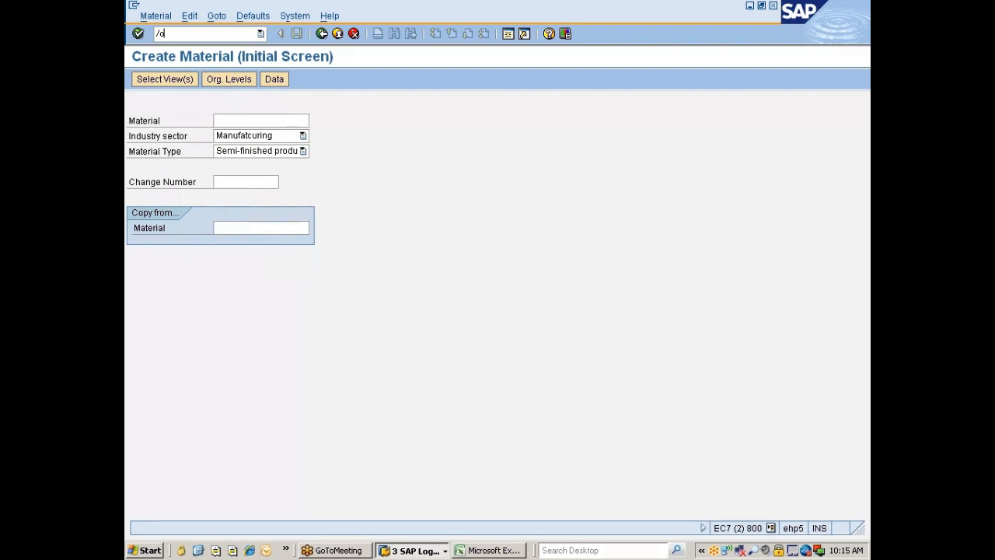
pyautogui.write('mmr1')
pyautogui.press('Return')
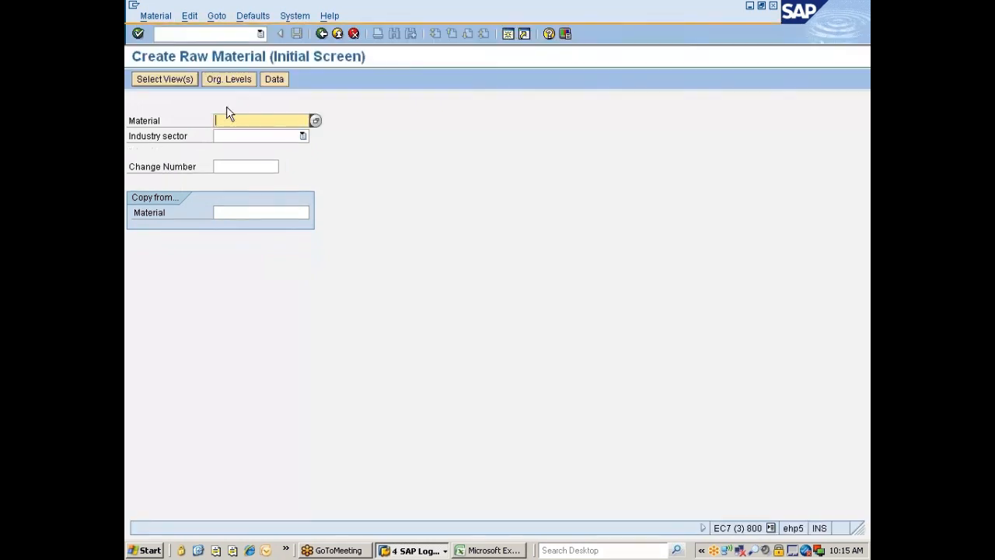
# Compare the MM01 and MMR1 initial screens and make the Create Raw Material session's status bar show its transaction code.
pyautogui.hotkey('alt', 'Tab')
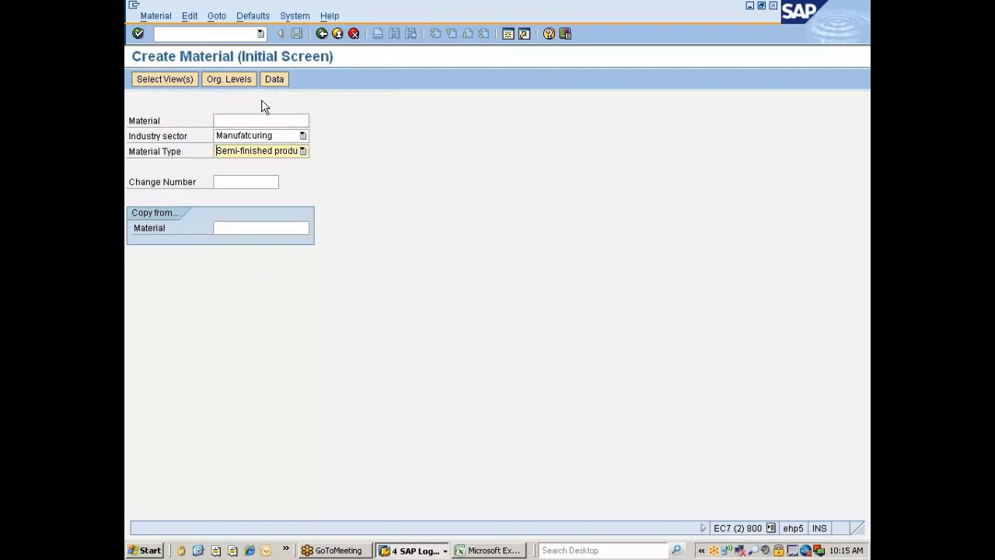
pyautogui.hotkey('alt', 'Tab')
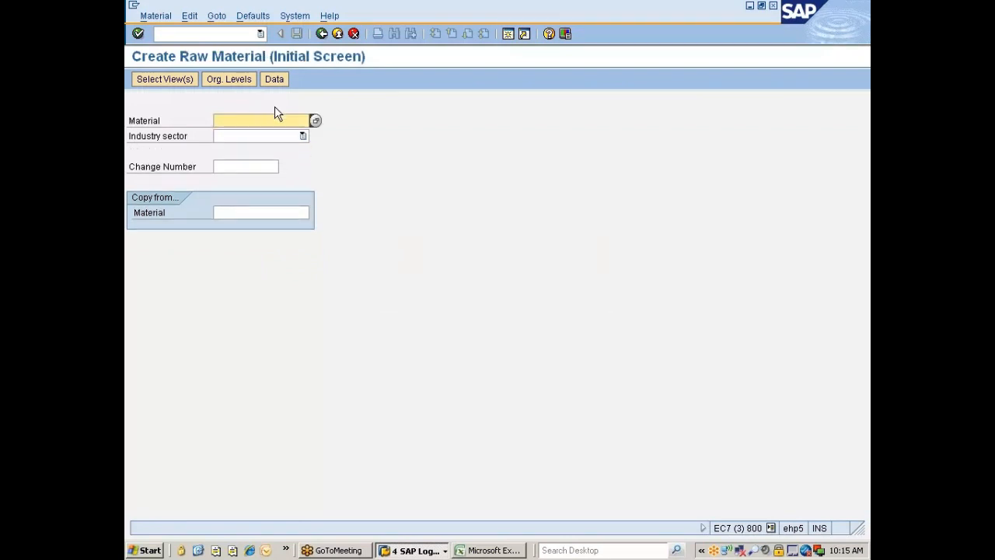
pyautogui.hotkey('alt', 'Tab')
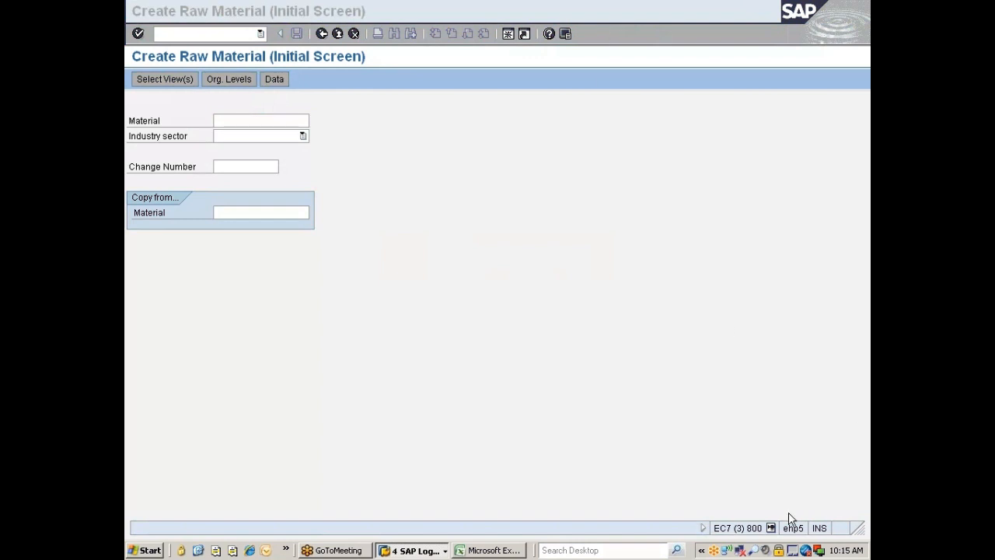
pyautogui.click(771, 528)
pyautogui.click(746, 471)
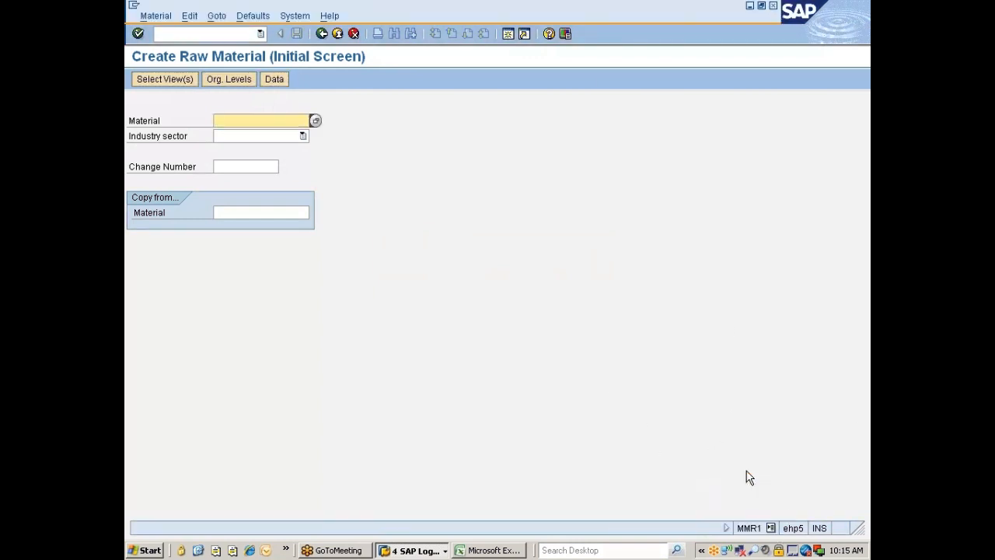
# Make the status bar of the Create Material session show its transaction code as well.
pyautogui.hotkey('alt', 'Tab')
pyautogui.click(770, 527)
pyautogui.click(746, 472)
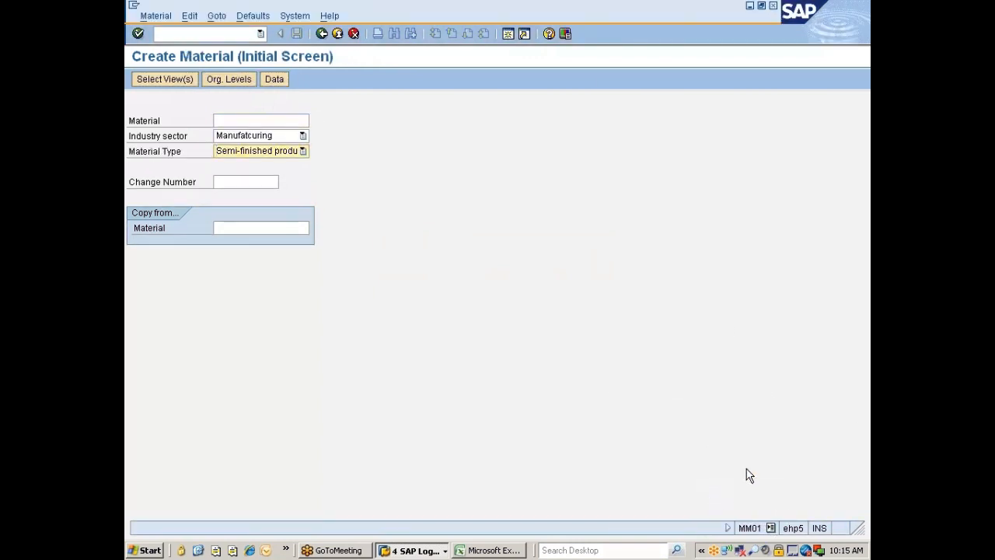
pyautogui.hotkey('alt', 'Tab')
pyautogui.hotkey('alt', 'Tab')
# Restart transaction MM01 within the current Create Material session using /nmm01.
pyautogui.click(213, 35)
pyautogui.write('/nmm01')
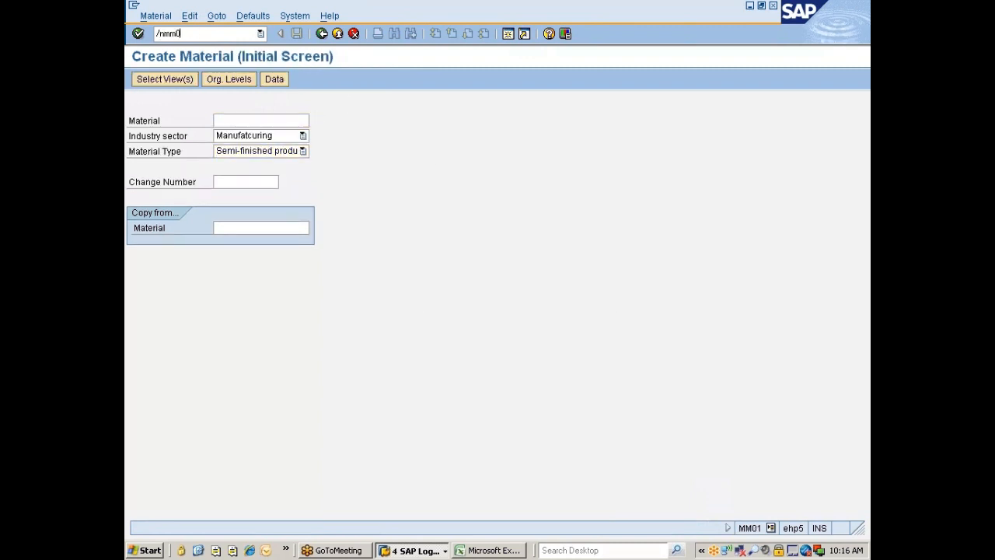
pyautogui.press('Return')
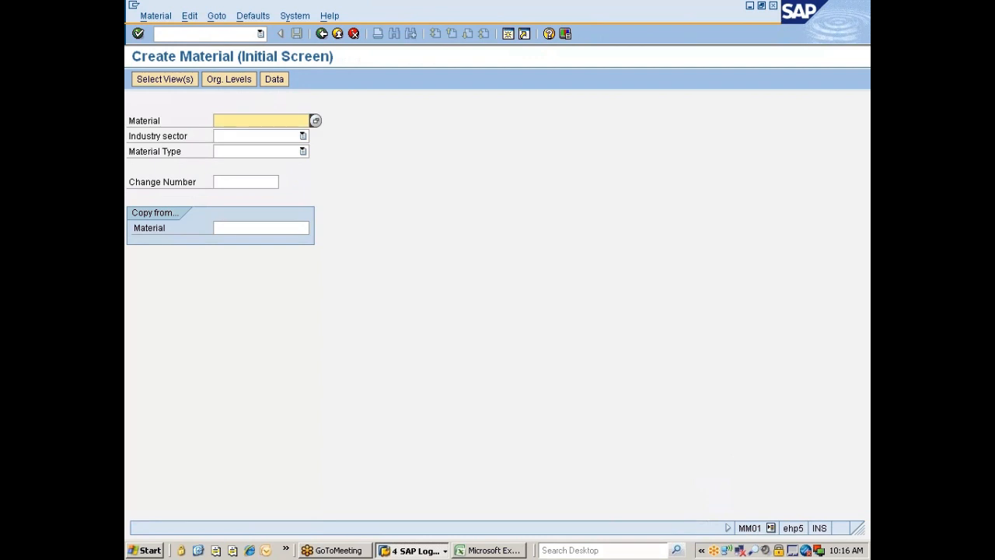
# Bring the Create Raw Material session back into view, and switch to the SAP MM 10AM Class.xlsx workbook in Excel.
pyautogui.hotkey('alt', 'Tab')
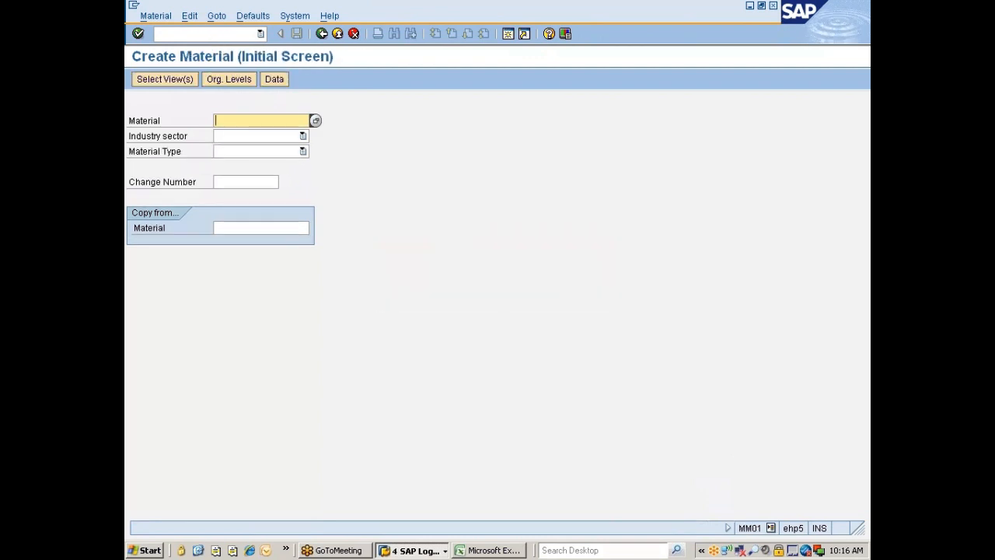
pyautogui.hotkey('alt', 'Tab')
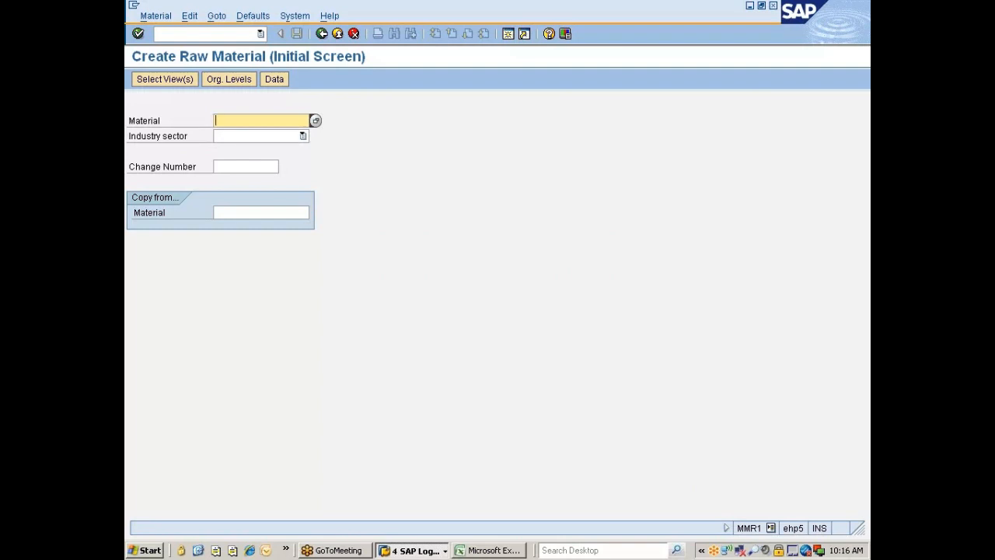
pyautogui.click(511, 550)
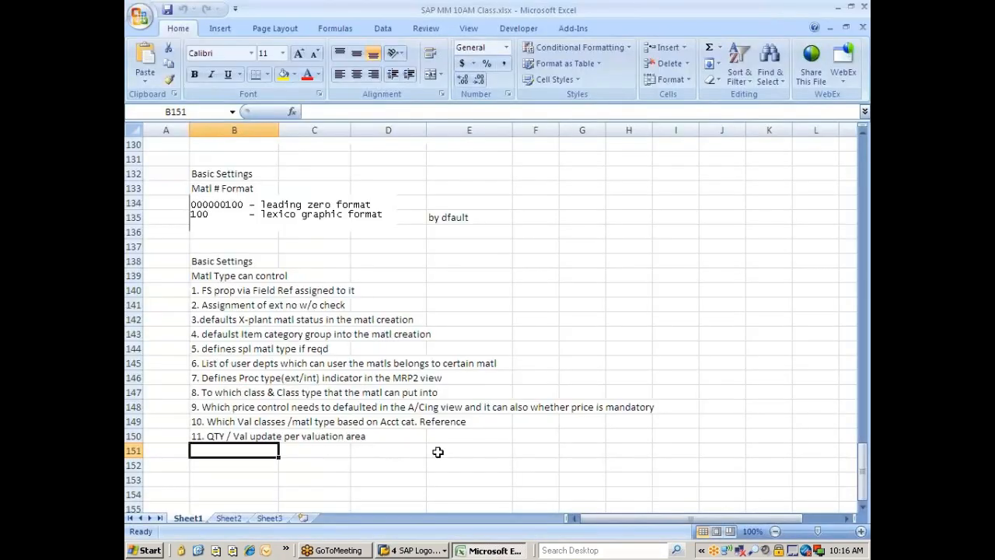
pyautogui.scroll(-1, 409, 467)
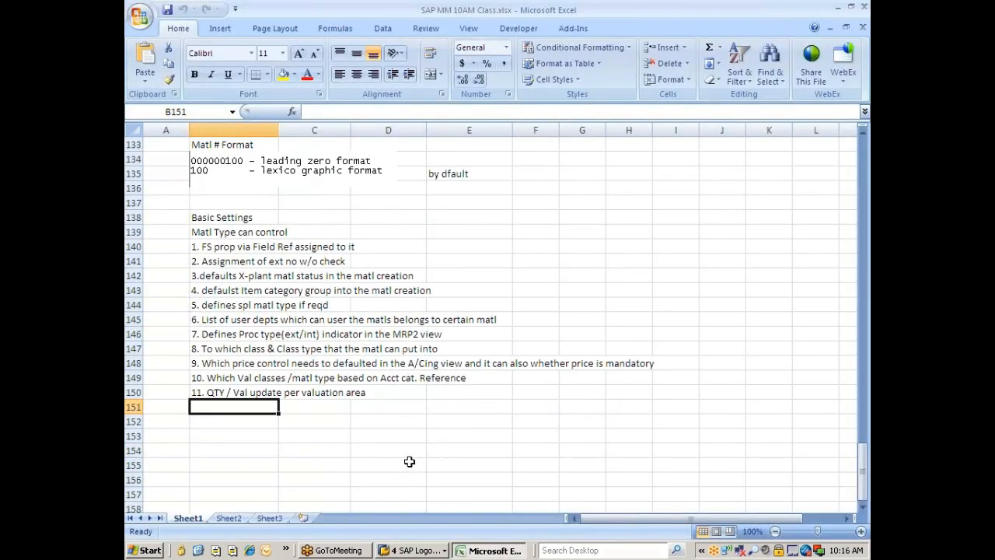
# Enter the heading "Create Spl Transactions" in cell B152, below the list of material type controls.
pyautogui.click(204, 424)
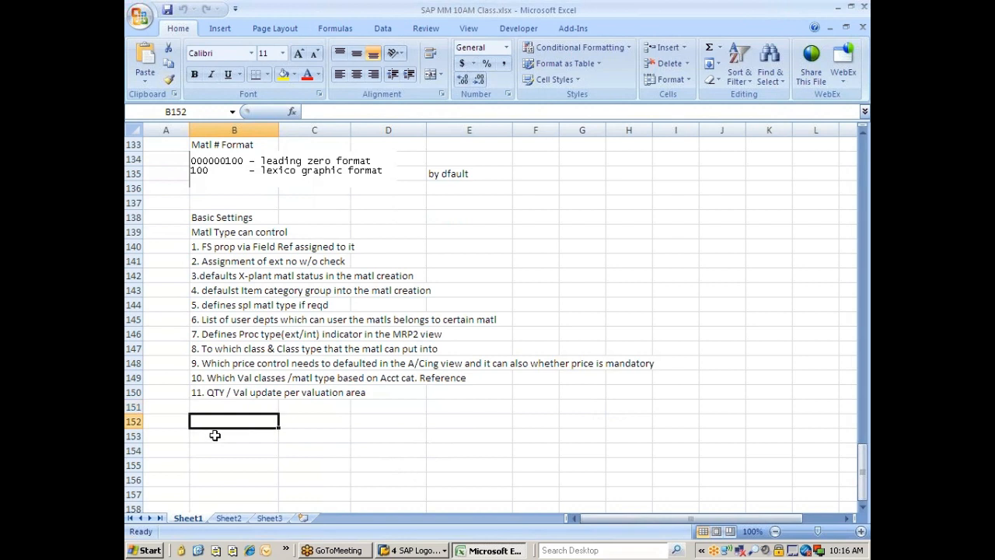
pyautogui.write('Create Spl Tr')
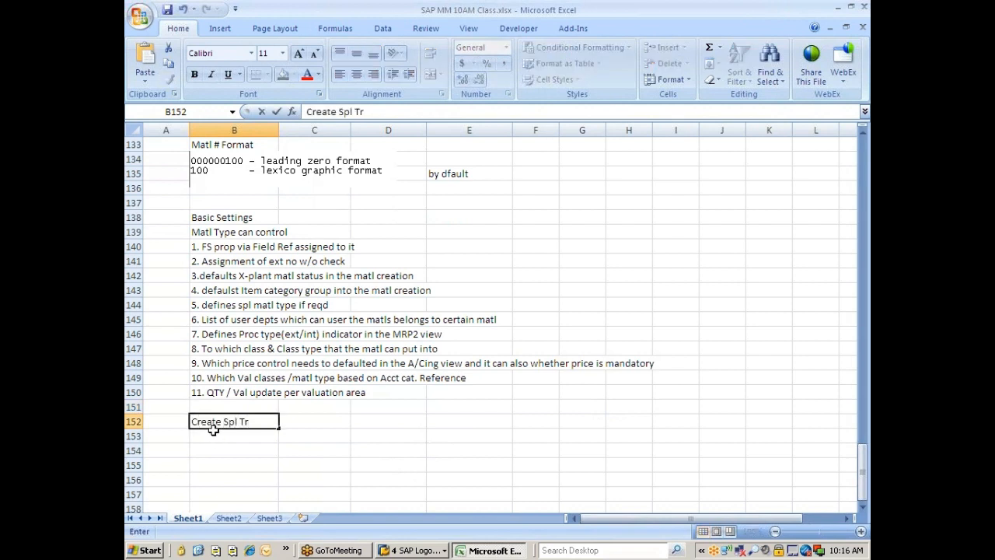
pyautogui.write('asnc')
pyautogui.press('BackSpace')
pyautogui.write('c')
pyautogui.press('BackSpace')
pyautogui.press('BackSpace')
pyautogui.press('BackSpace')
pyautogui.press('BackSpace')
pyautogui.write('nsactions')
pyautogui.press('Return')
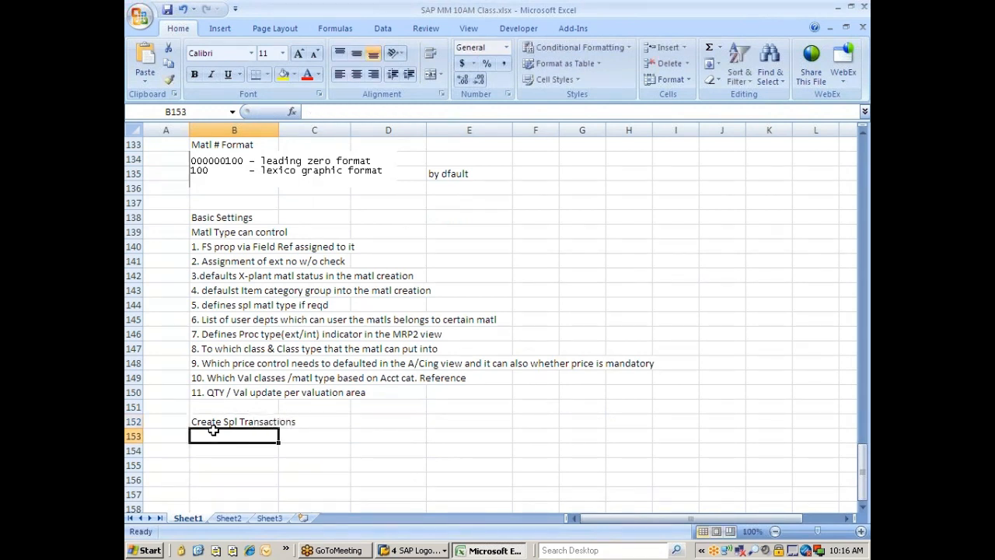
# Enter MMX1 in cell B153 and the note "X is variable" beside it in C153.
pyautogui.write('MM')
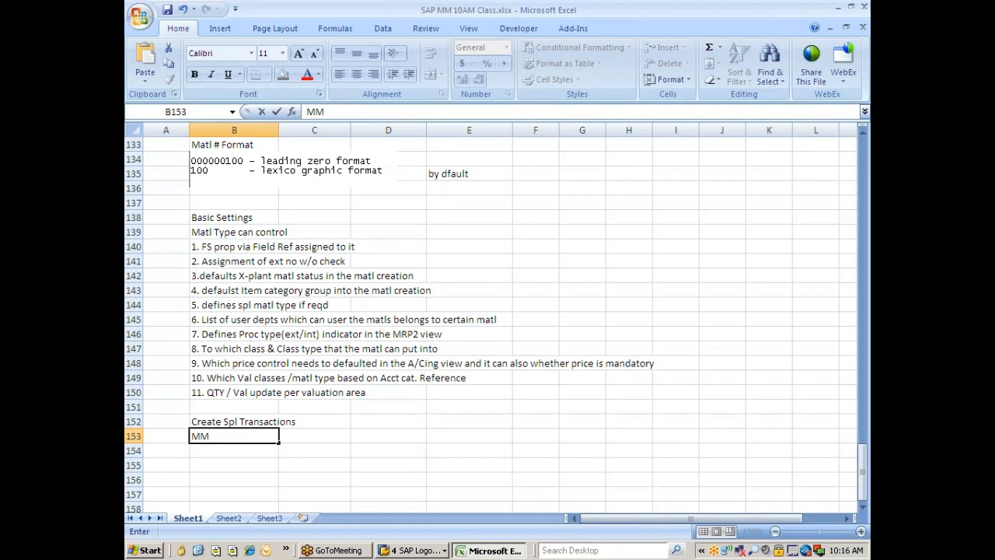
pyautogui.write('X1')
pyautogui.press('Return')
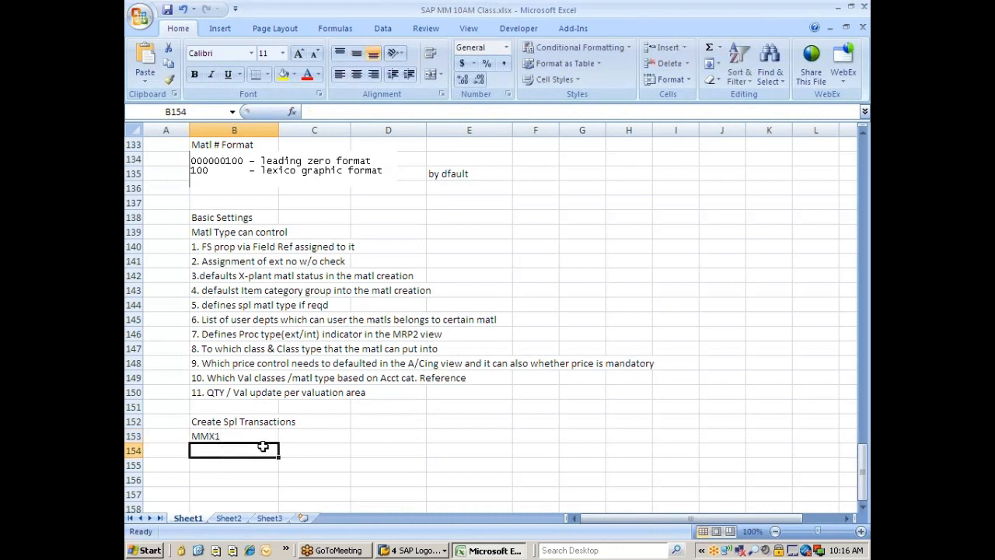
pyautogui.click(299, 438)
pyautogui.write('X i')
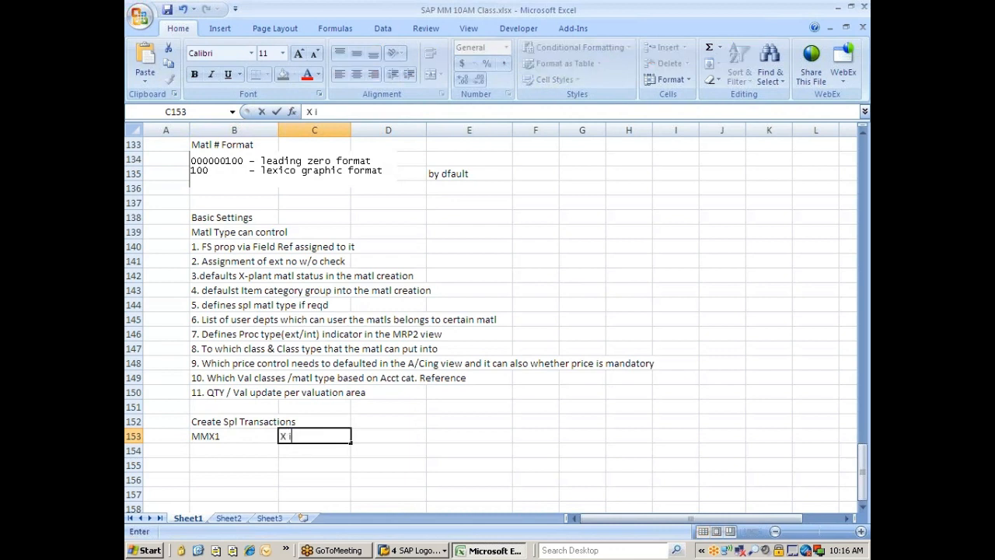
pyautogui.write('s variable')
# Enter the note "X could be R(Raw matl)" in cell C154.
pyautogui.click(304, 451)
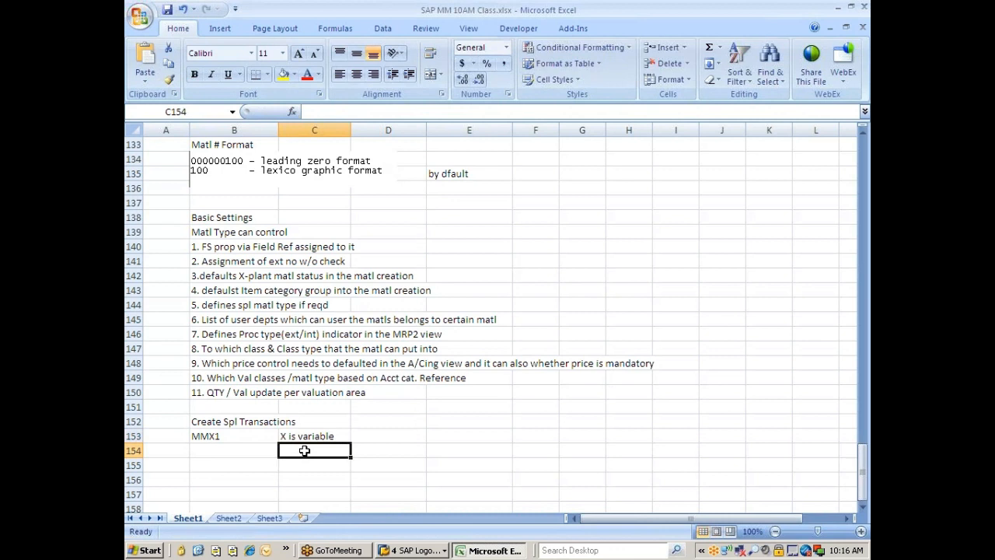
pyautogui.write('X could be R')
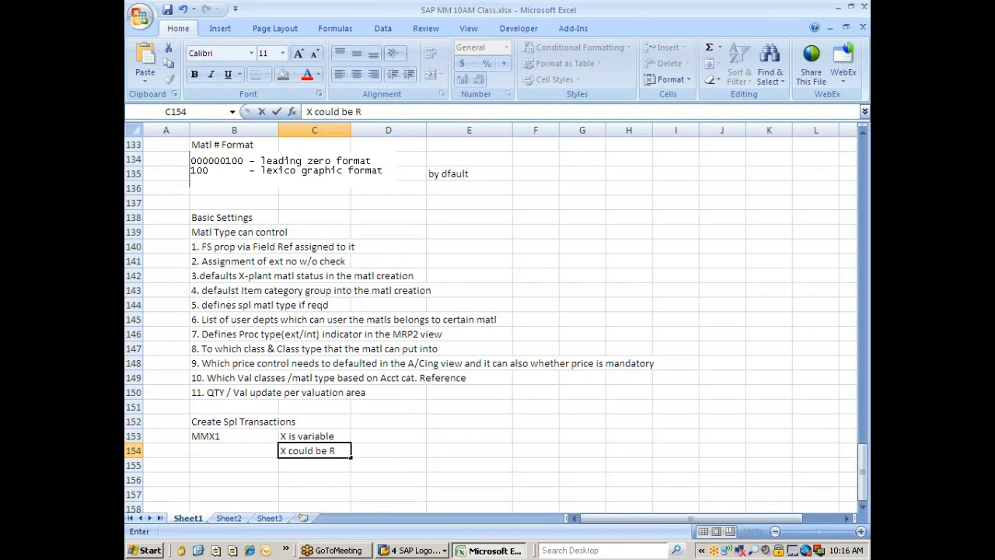
pyautogui.write('(Raw matl)')
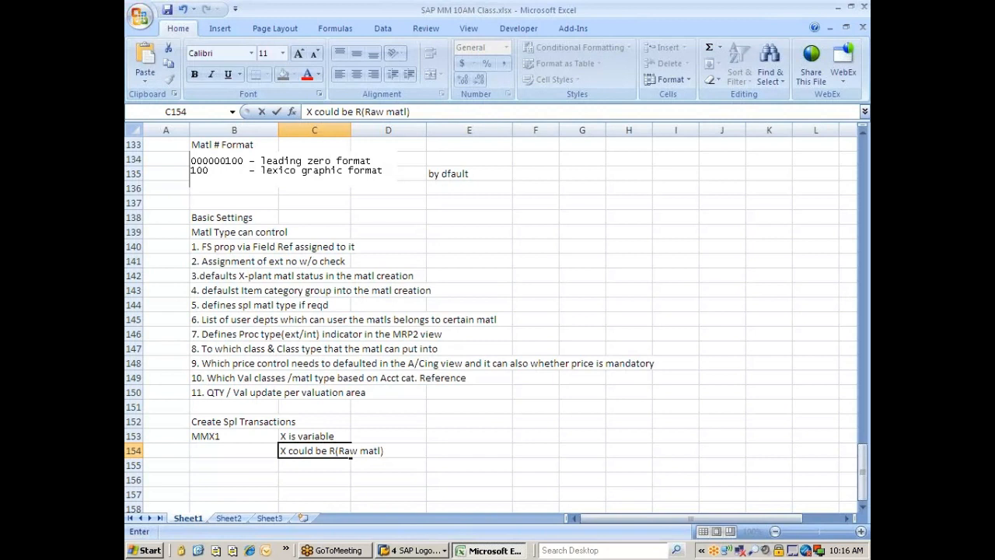
pyautogui.press('Return')
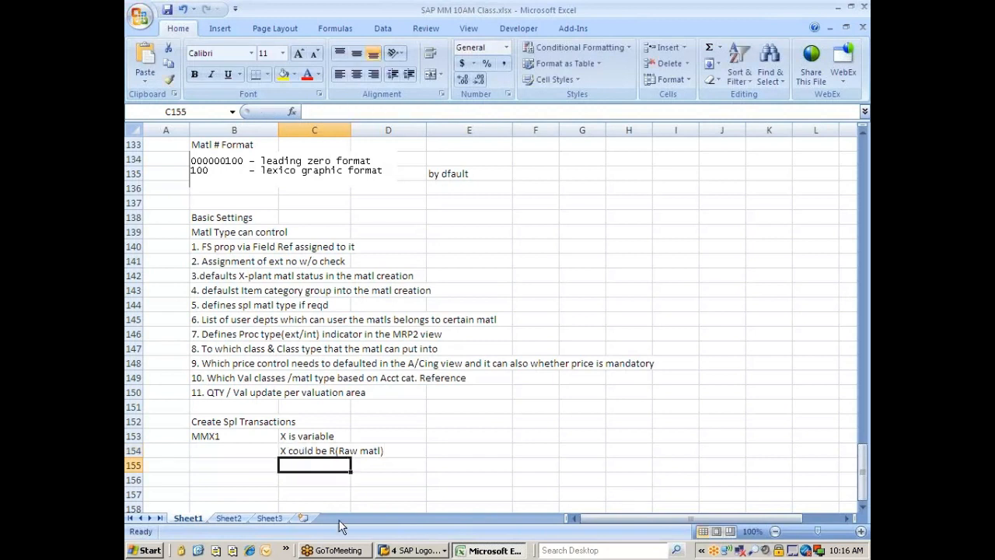
# Rewrite the note in C154 as "X could be (R -Raw matl)".
pyautogui.click(373, 451)
pyautogui.click(317, 451)
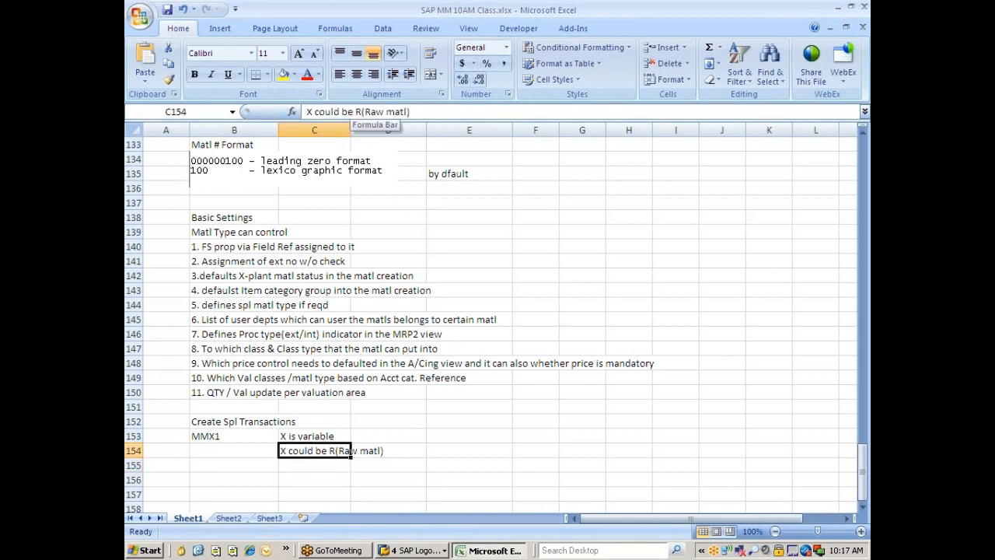
pyautogui.click(356, 112)
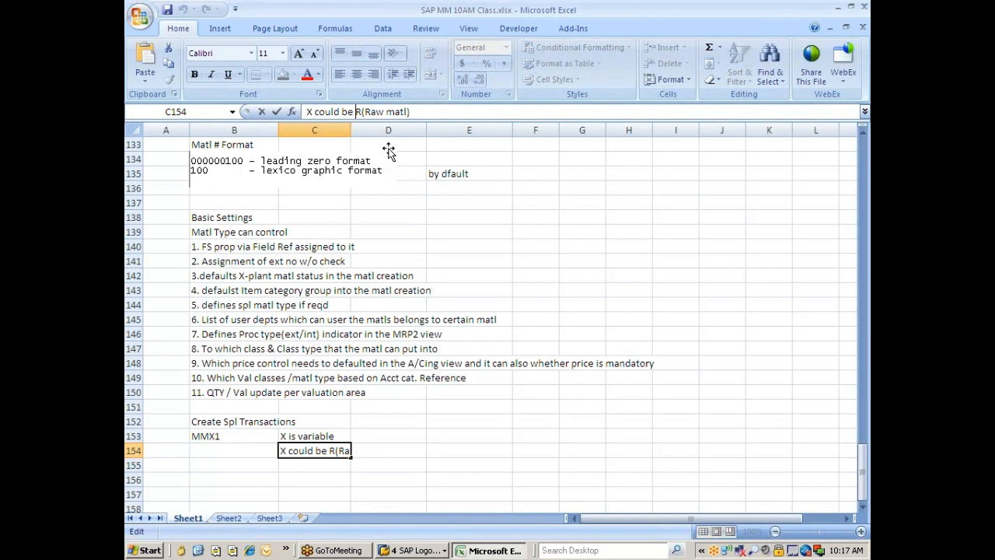
pyautogui.write('(')
pyautogui.press('Right')
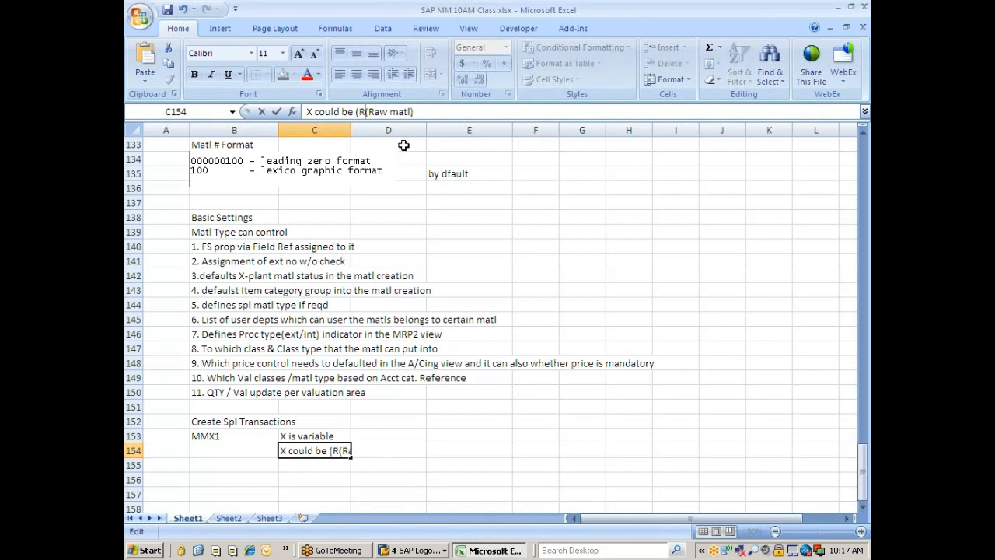
pyautogui.press('Delete')
pyautogui.write('-')
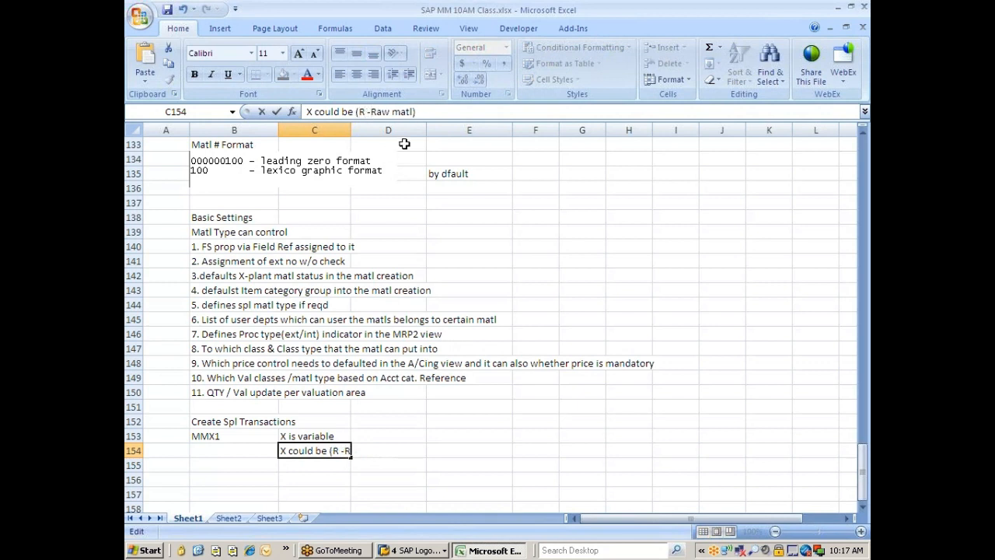
# Extend the bracketed list in C154 with ", S - Semifinshed, F - Finished" after "Raw matl".
pyautogui.press('Right')
pyautogui.press('Right')
pyautogui.press('Right')
pyautogui.press('Right')
pyautogui.press('Right')
pyautogui.press('Right')
pyautogui.press('Right')
pyautogui.press('Right')
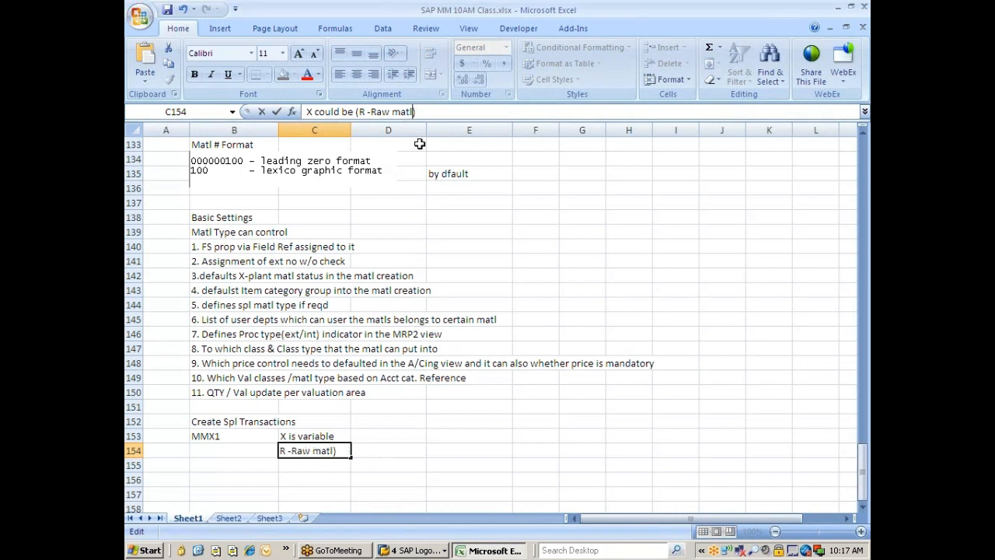
pyautogui.write(', S - Sem')
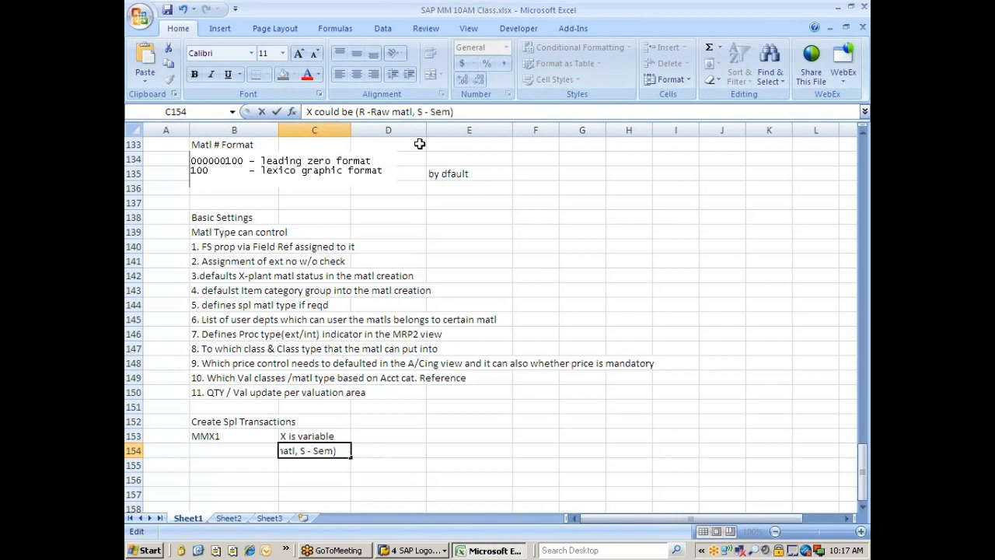
pyautogui.write('ifinshed, ')
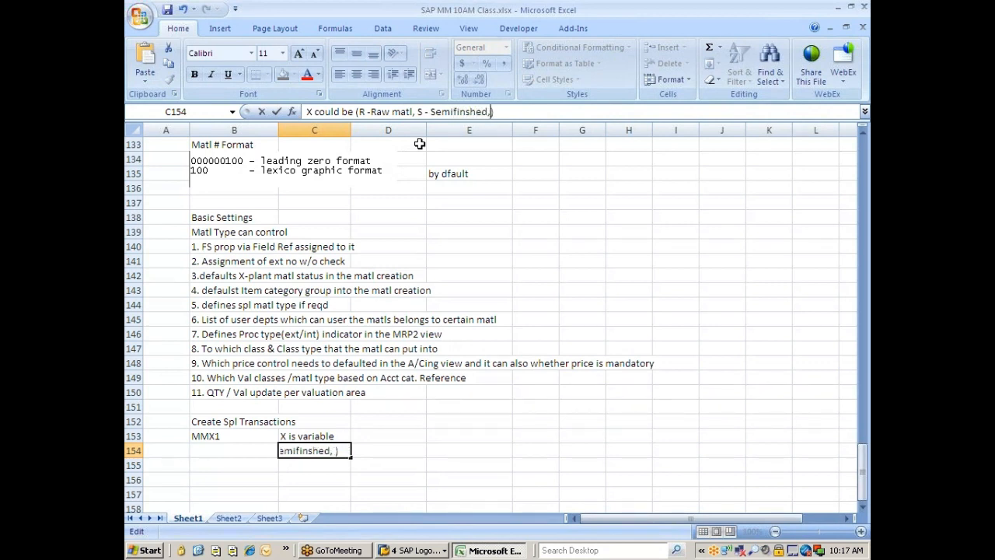
pyautogui.write('F - Finishe')
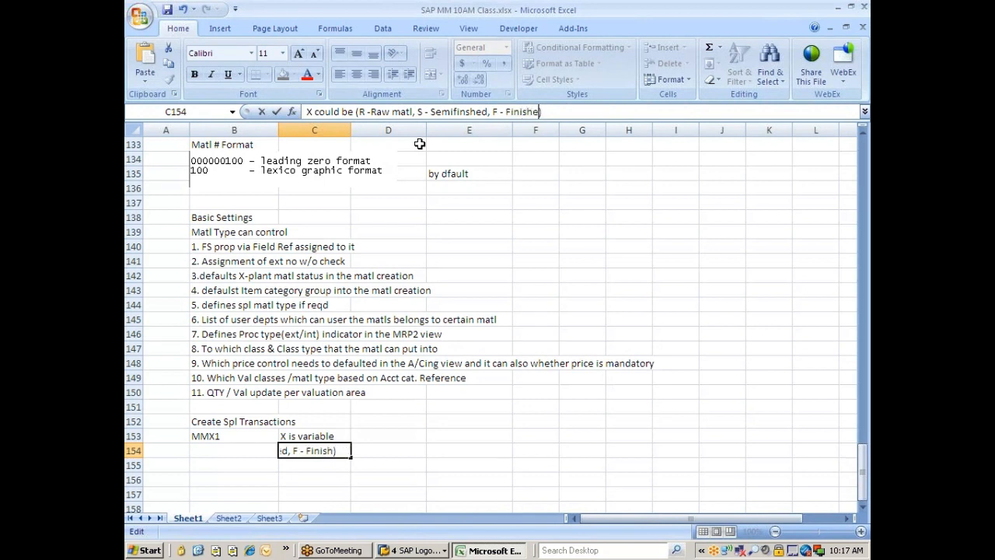
pyautogui.write('d')
pyautogui.click(520, 189)
# Enter "MMR1 Cretae RM" in cell B155 as the raw material transaction.
pyautogui.click(233, 466)
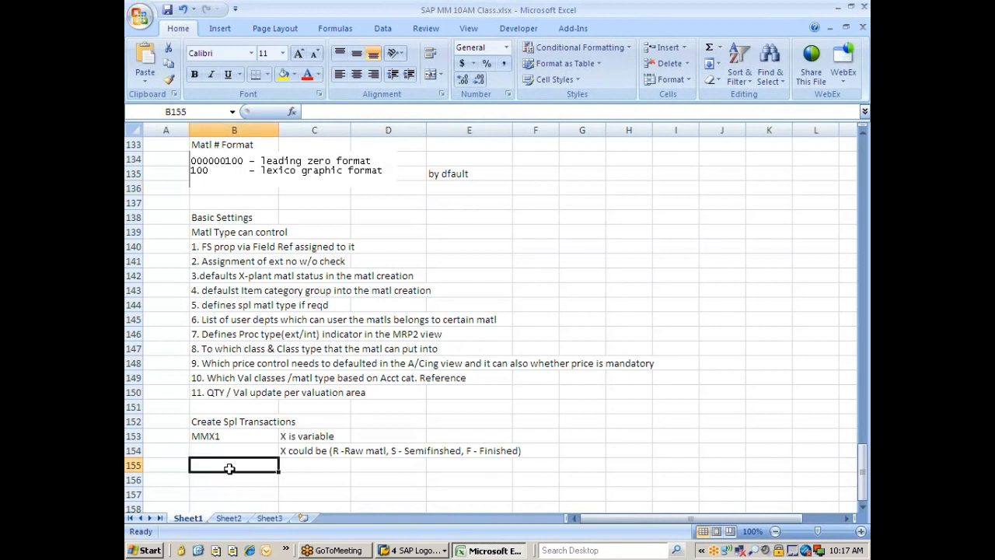
pyautogui.write('MM')
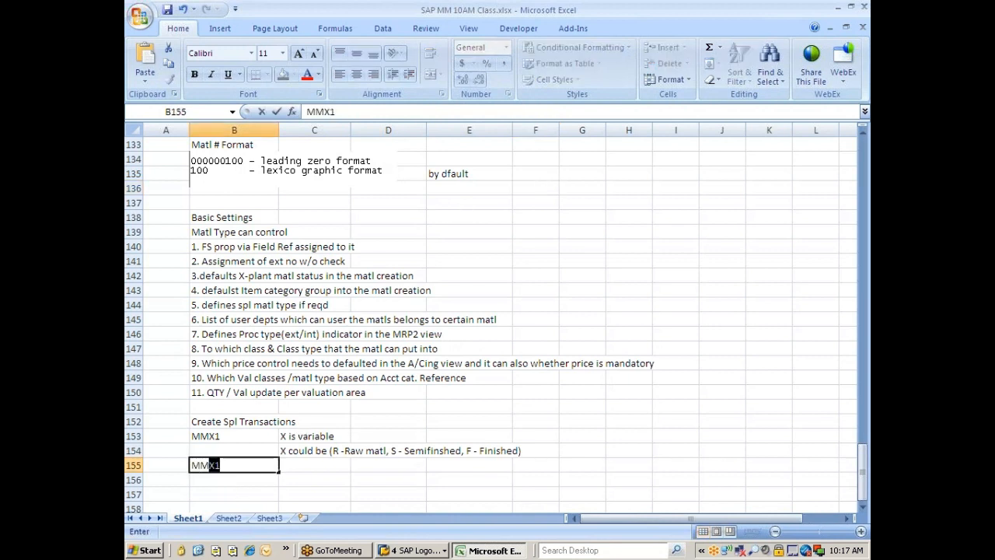
pyautogui.press('BackSpace')
pyautogui.write('R1 Cretae R')
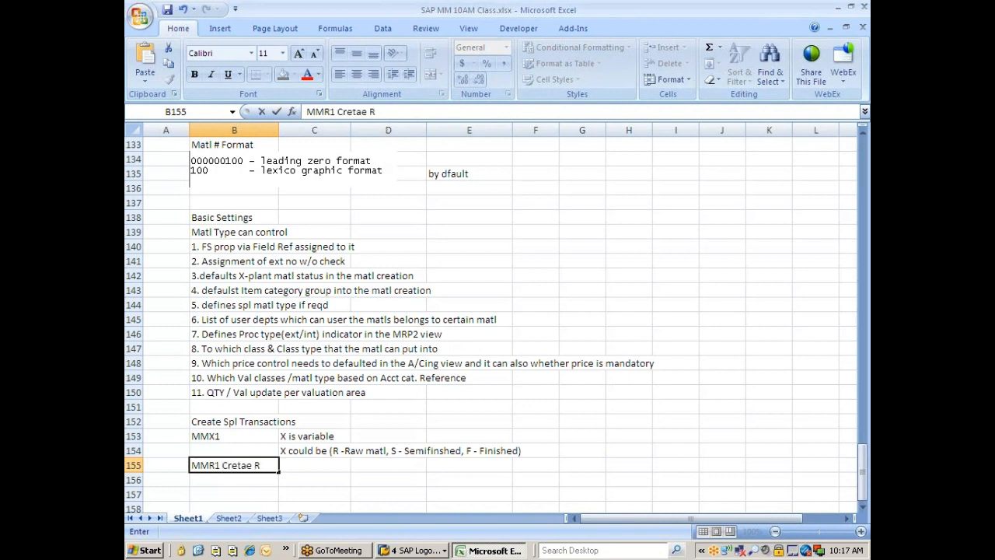
pyautogui.write('M')
pyautogui.press('Return')
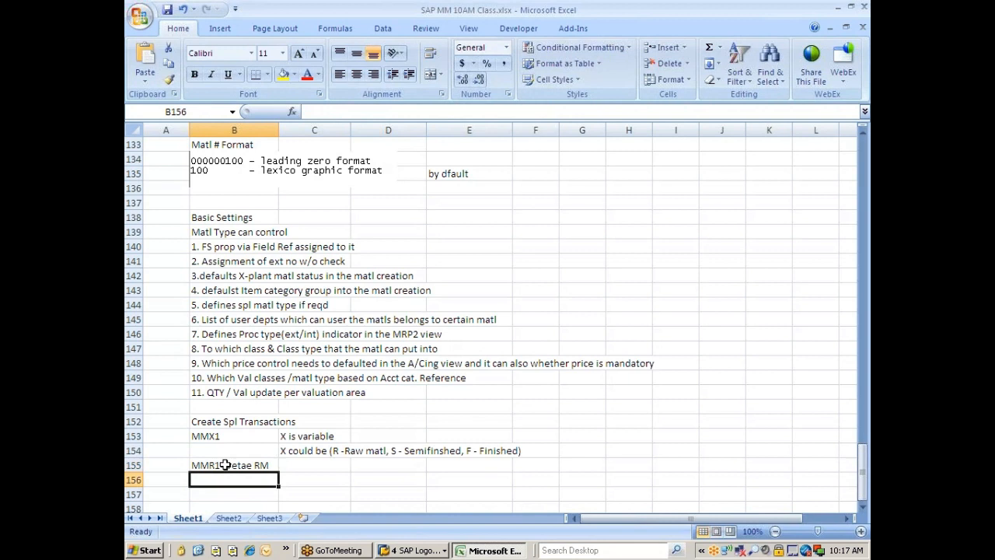
# Enter "MMS1 Create SemFin" in cell B156 as the semifinished material transaction.
pyautogui.write('MMS1')
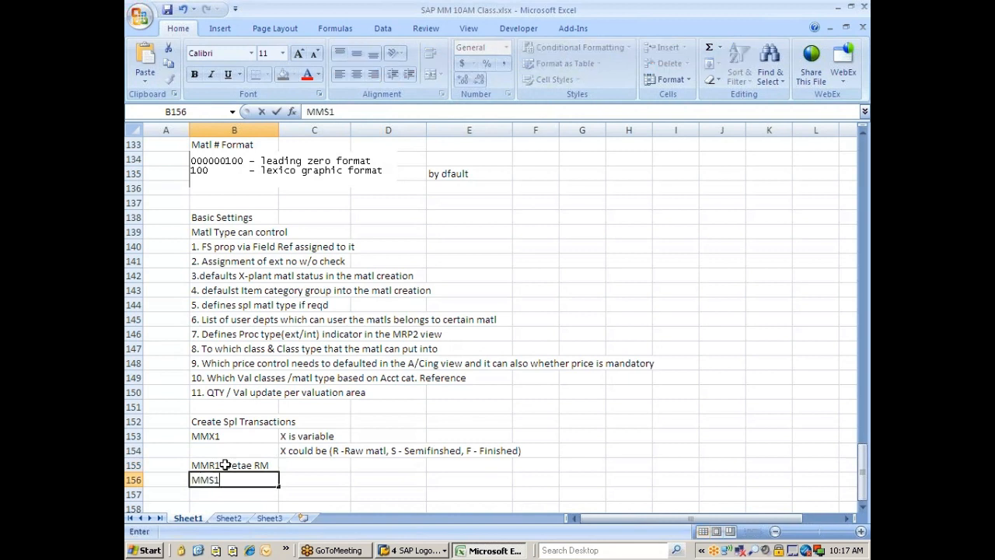
pyautogui.write(' Create Sem')
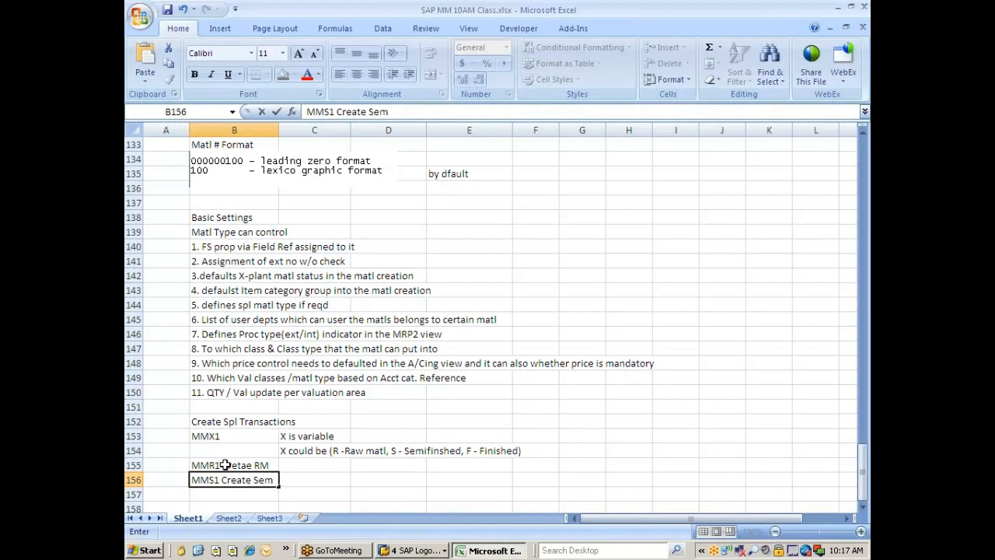
pyautogui.write('Fin')
pyautogui.hotkey('ctrl', 'Return')
pyautogui.press('Return')
# Enter "MMF1 Create Fin" in cell B157 as the finished material transaction.
pyautogui.write('MMF1')
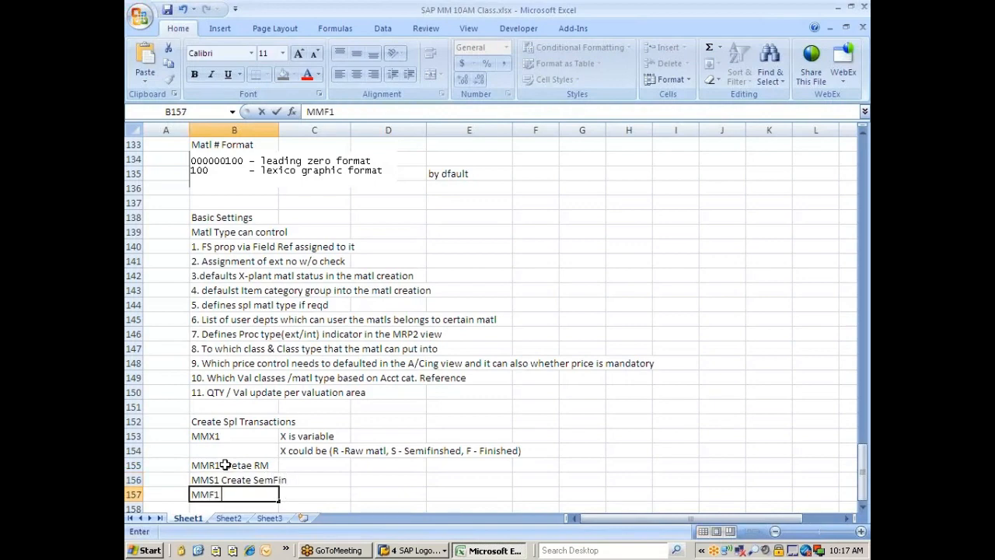
pyautogui.write(' Create Fin')
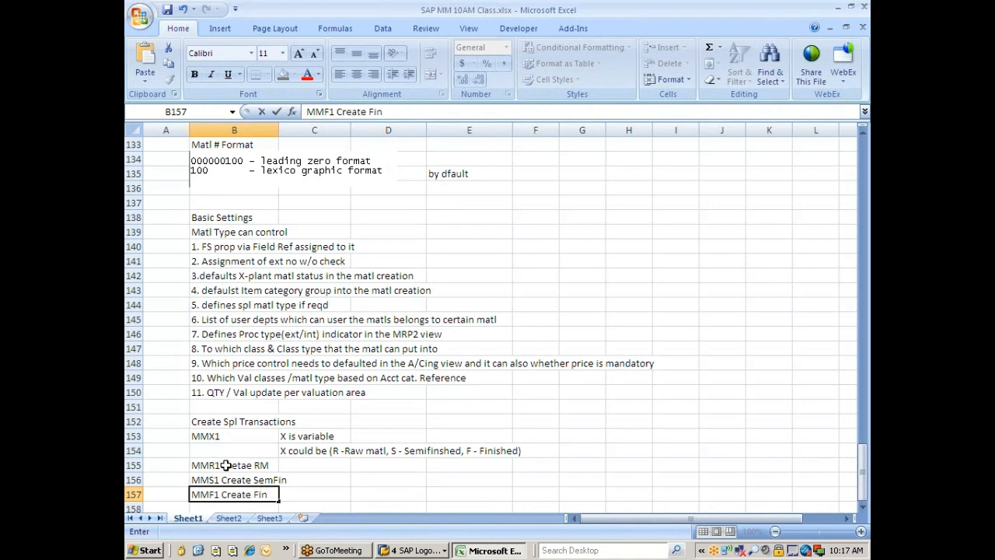
pyautogui.scroll(-1, 344, 476)
pyautogui.click(233, 463)
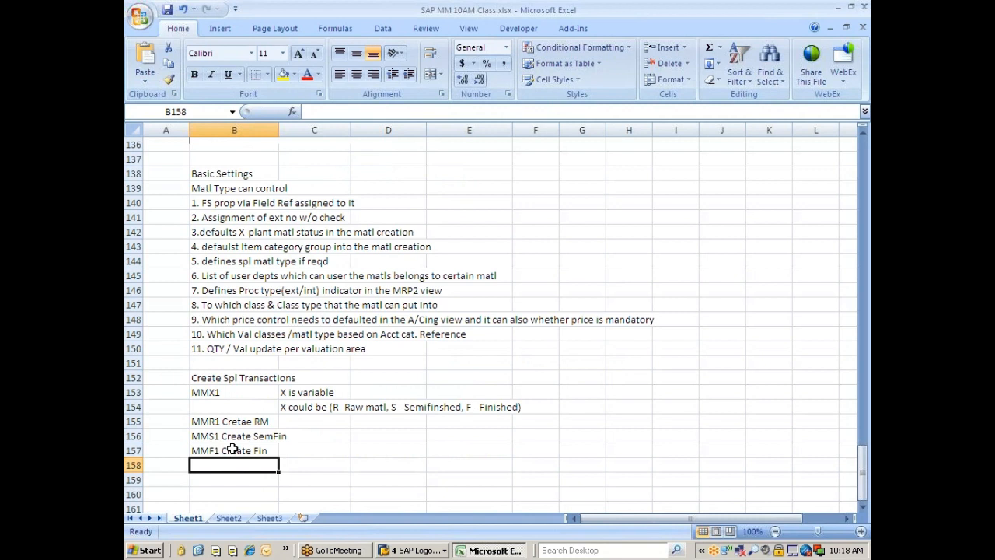
# Switch to SAP's Display IMG session and execute the activity Assign Material Types to Special "Create" Transactions.
pyautogui.click(409, 550)
pyautogui.click(412, 518)
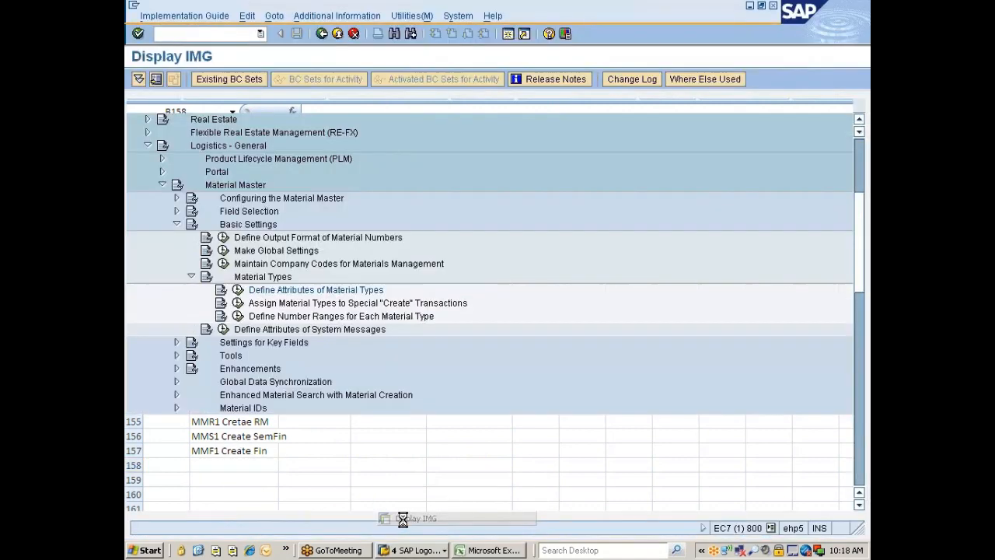
pyautogui.click(259, 305)
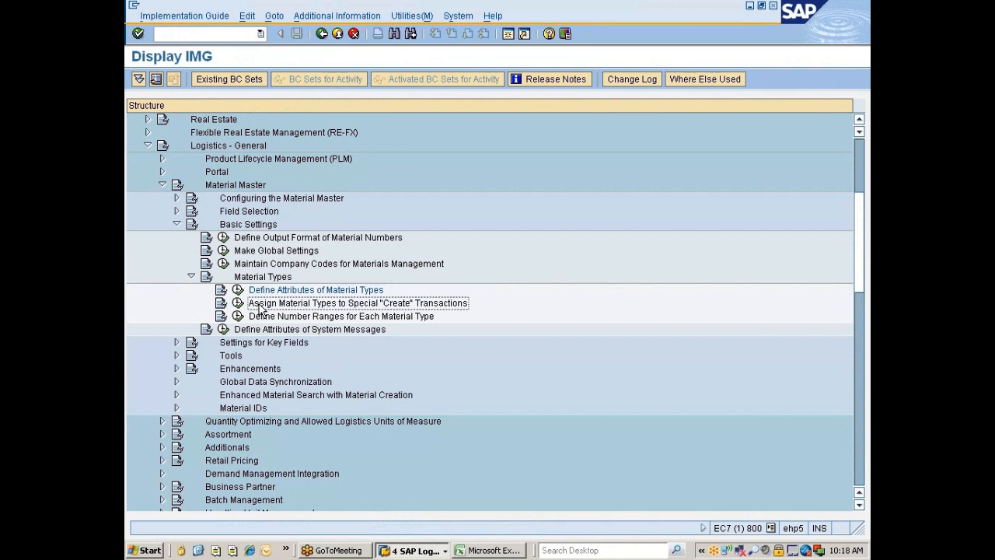
pyautogui.click(239, 304)
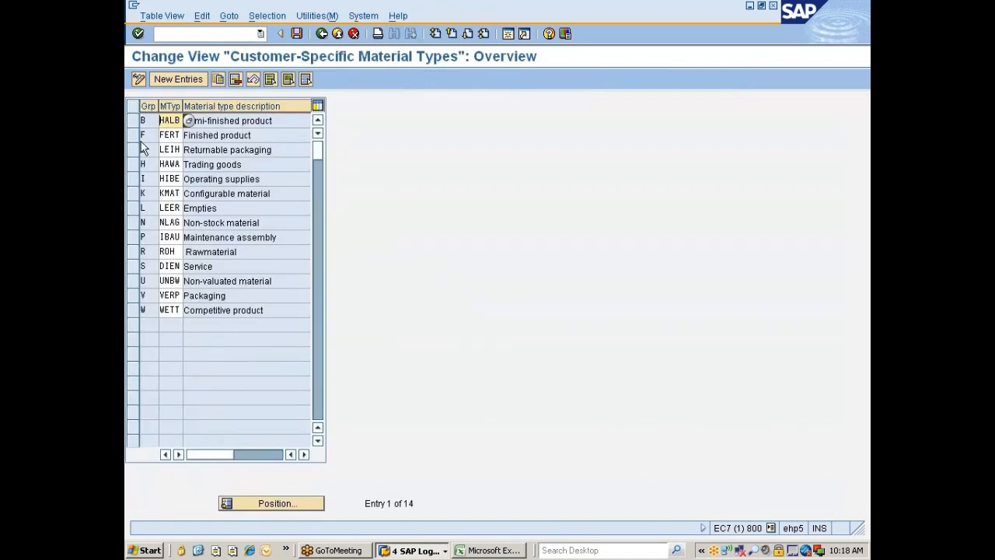
# Widen the MTyp and Grp columns in the Customer-Specific Material Types table.
pyautogui.moveTo(182, 105); pyautogui.dragTo(218, 106)
pyautogui.moveTo(158, 109); pyautogui.dragTo(180, 106)
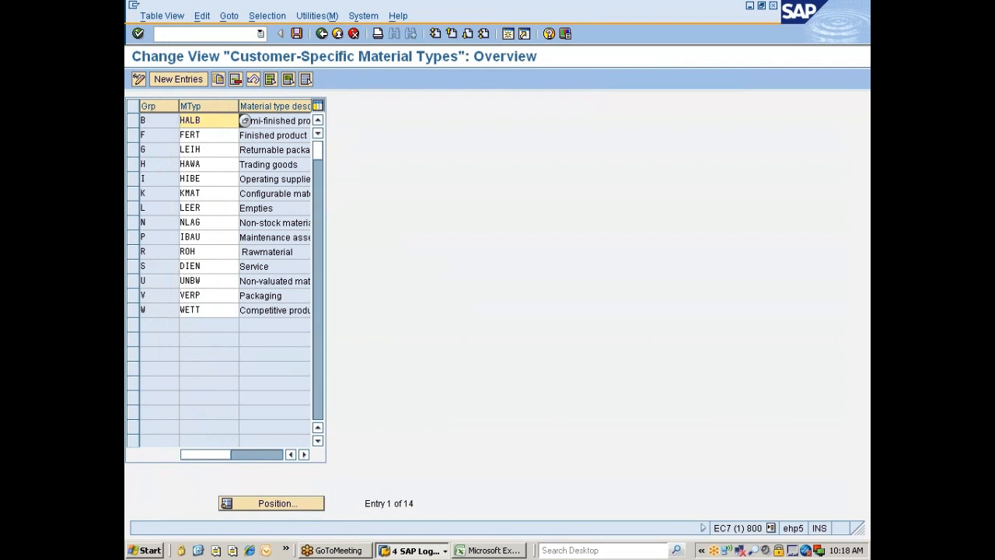
# Compare the note "X is variable" in Excel cell C153 with the group letters in SAP's Customer-Specific Material Types table.
pyautogui.click(475, 551)
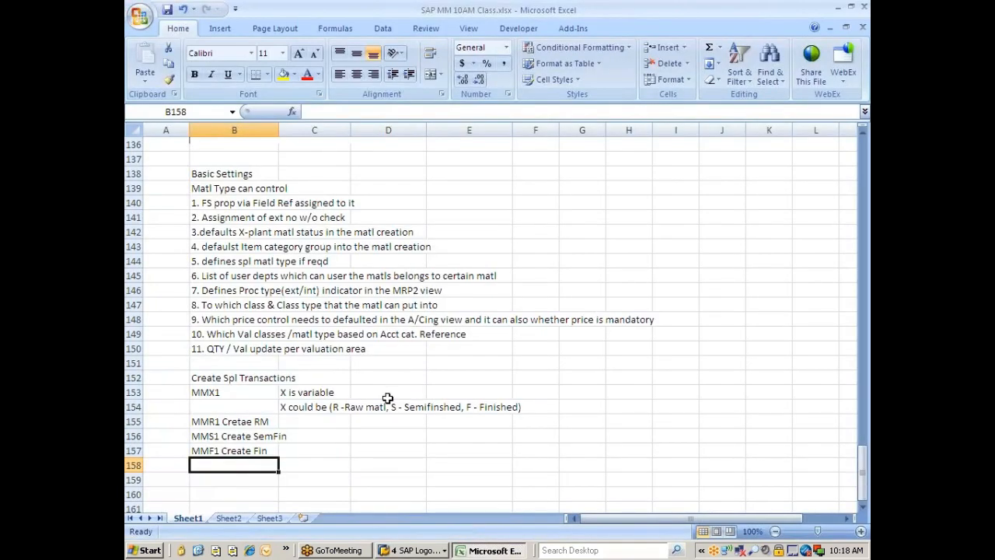
pyautogui.click(287, 392)
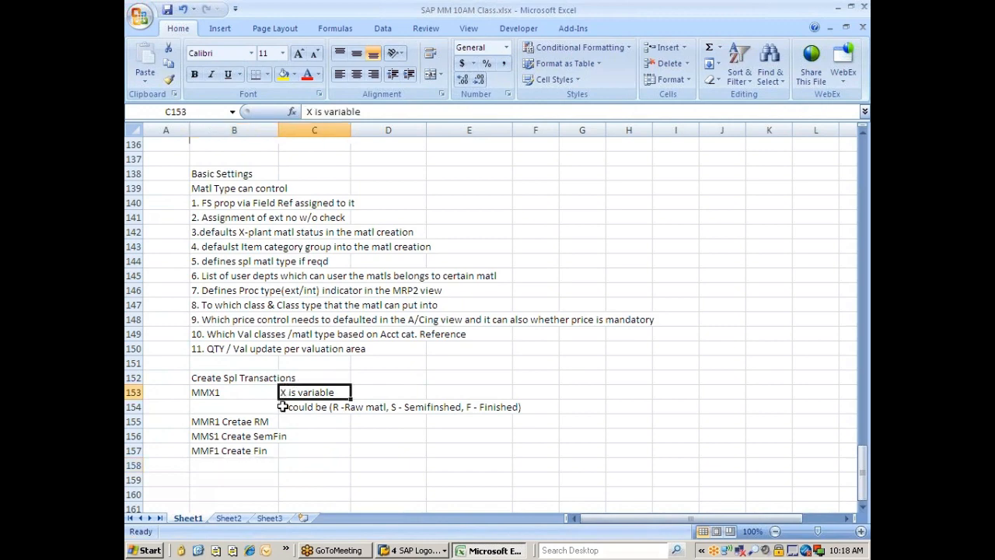
pyautogui.hotkey('alt', 'Tab')
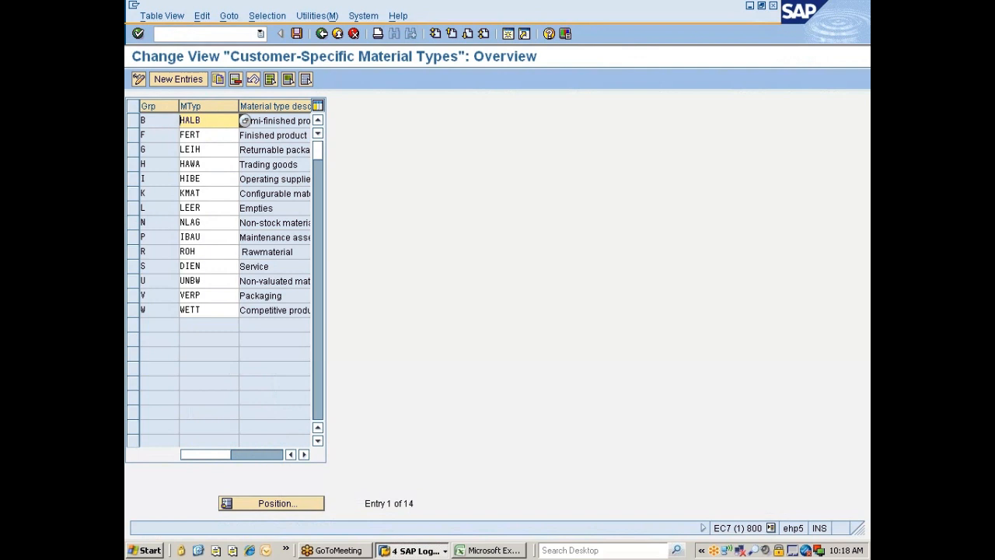
pyautogui.press('End')
pyautogui.hotkey('alt', 'Tab')
# In Excel, correct the semifinished transaction code in cell B156 so the entry reads "MMB1 Create SemFin".
pyautogui.click(210, 436)
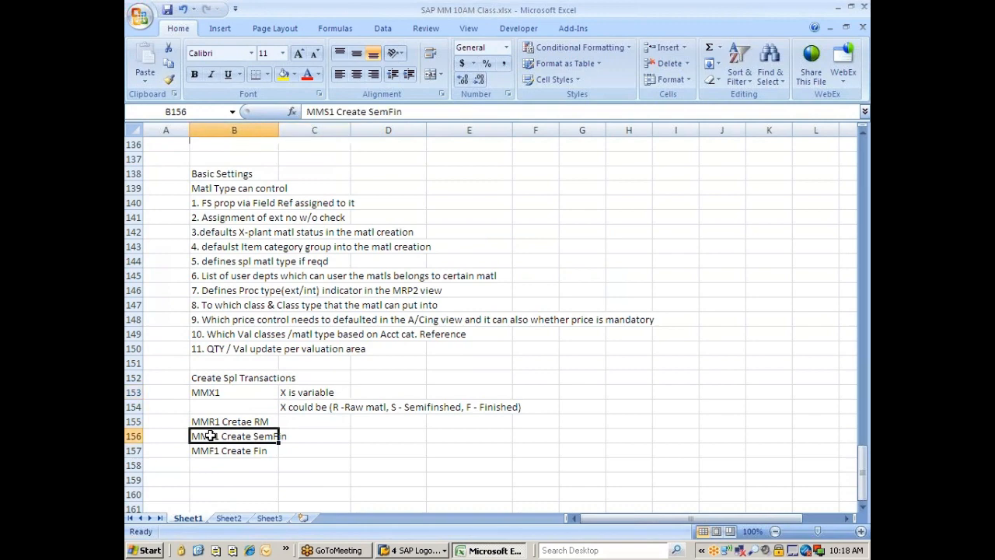
pyautogui.doubleClick(210, 436)
pyautogui.press('BackSpace')
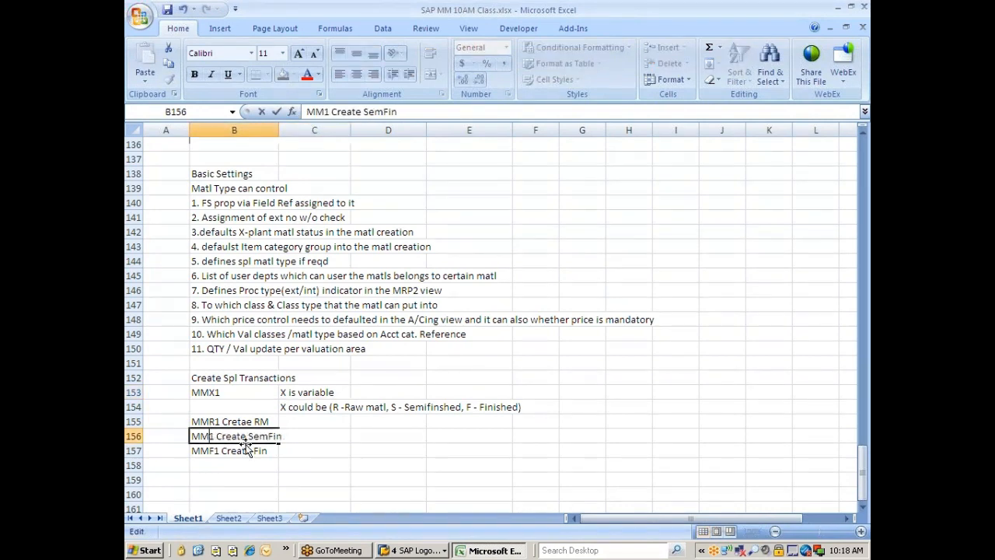
pyautogui.write('B')
# Switch to SAP and review the group-to-material-type assignments row by row, from FERT down to ROH.
pyautogui.hotkey('alt', 'Tab')
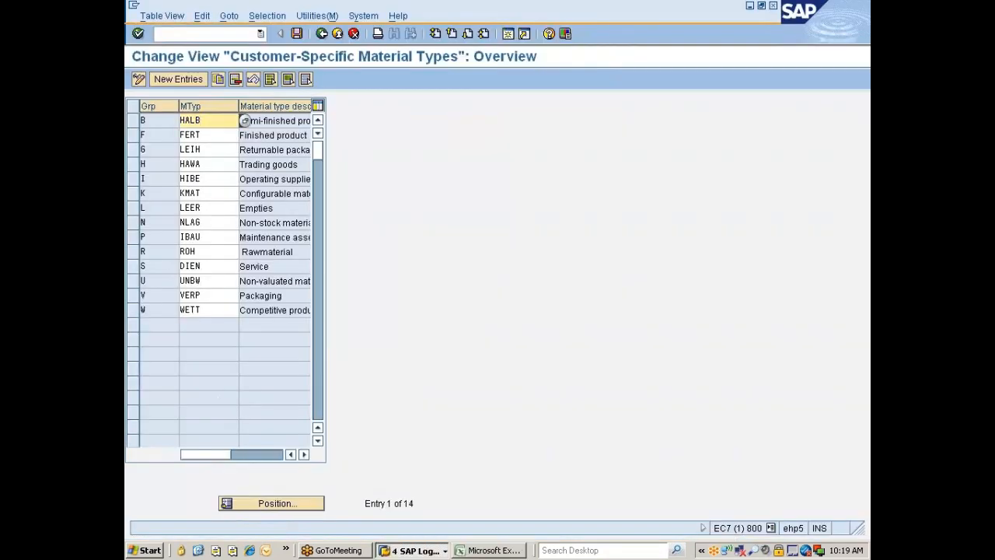
pyautogui.click(245, 134)
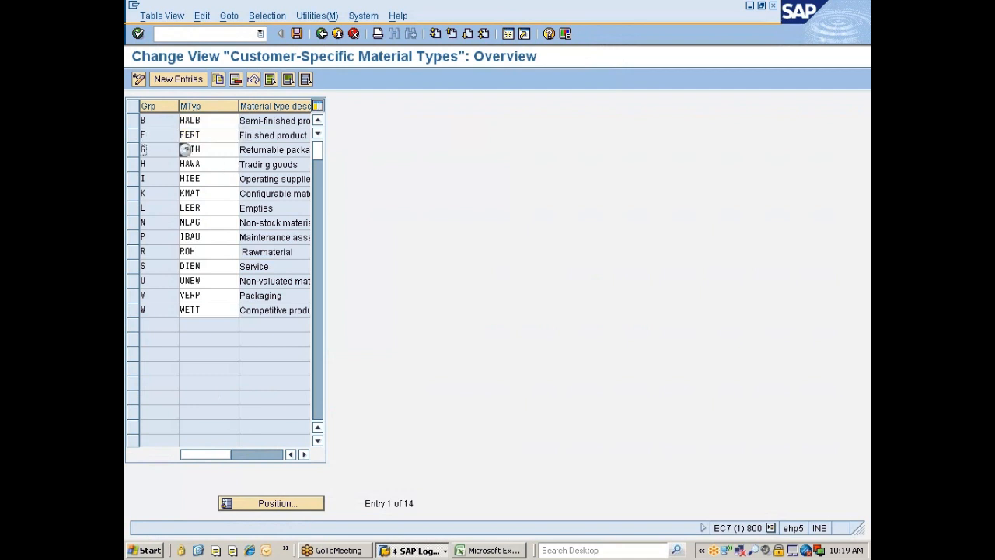
pyautogui.click(245, 149)
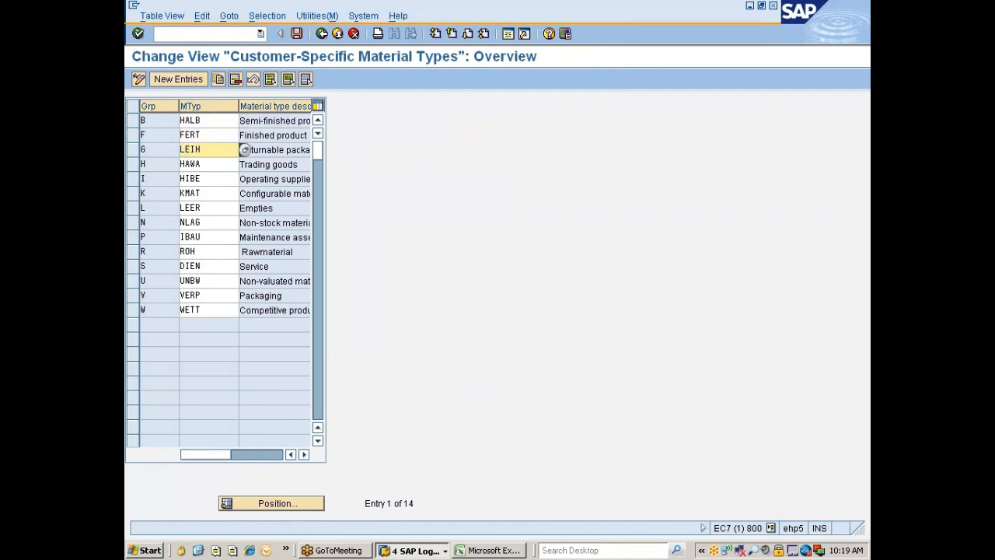
pyautogui.click(186, 164)
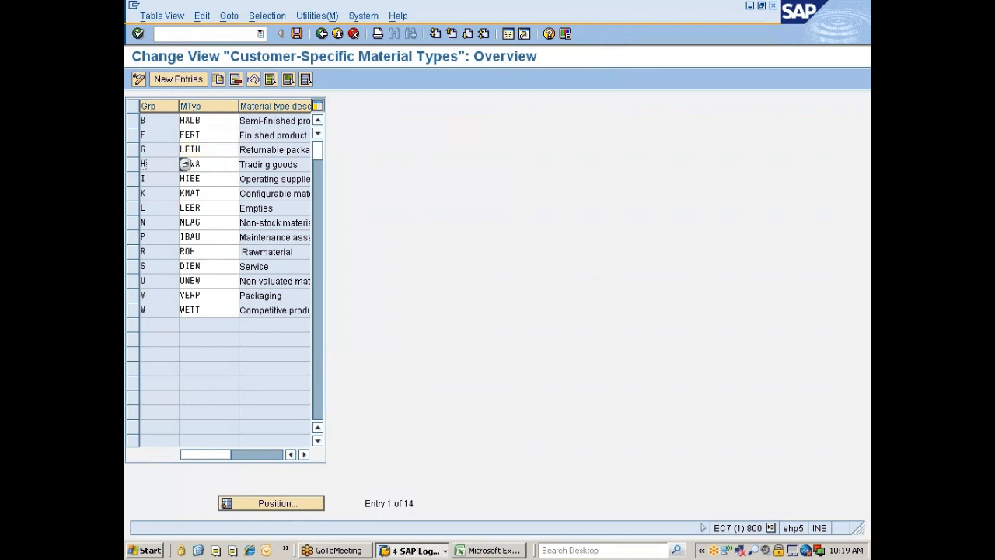
pyautogui.click(186, 178)
pyautogui.click(186, 193)
pyautogui.click(186, 208)
pyautogui.click(186, 222)
pyautogui.click(186, 237)
pyautogui.click(246, 251)
pyautogui.click(196, 252)
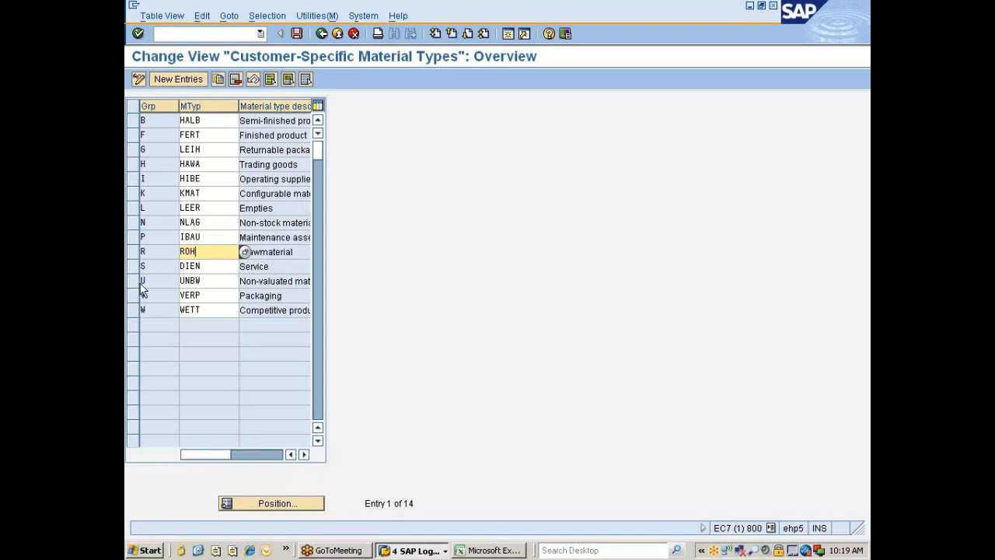
# Try to copy the raw material entry of group R as group M with material type ZMRO.
pyautogui.click(141, 251)
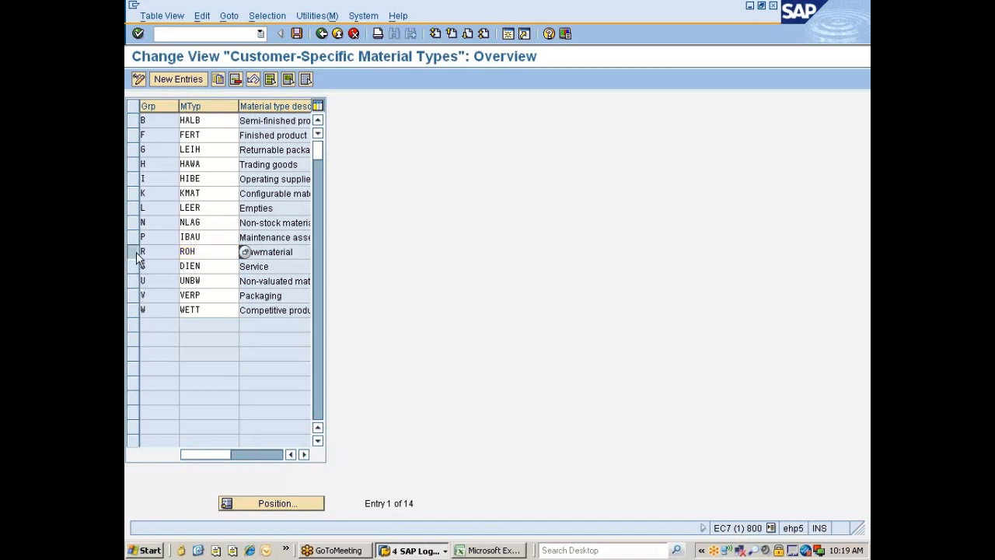
pyautogui.click(218, 79)
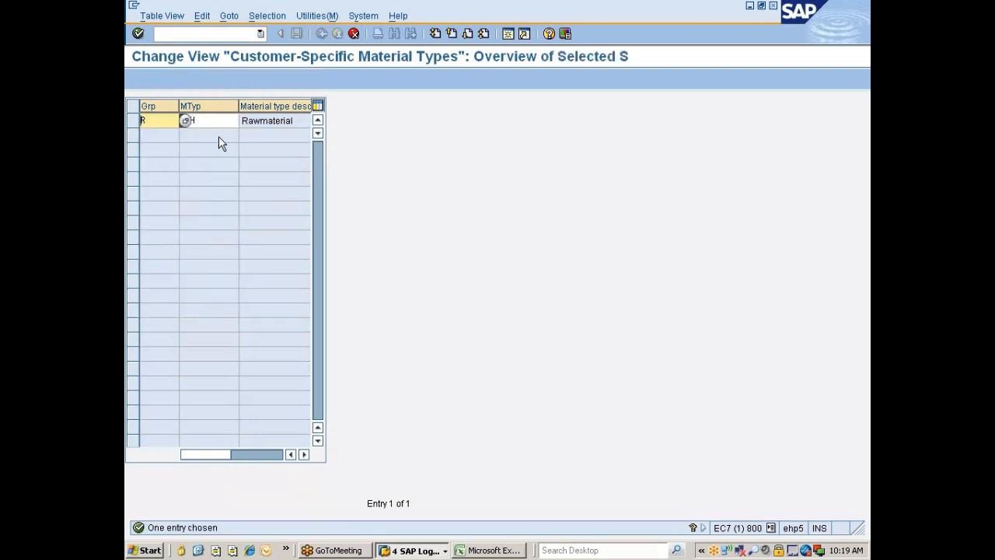
pyautogui.write('M')
pyautogui.press('Tab')
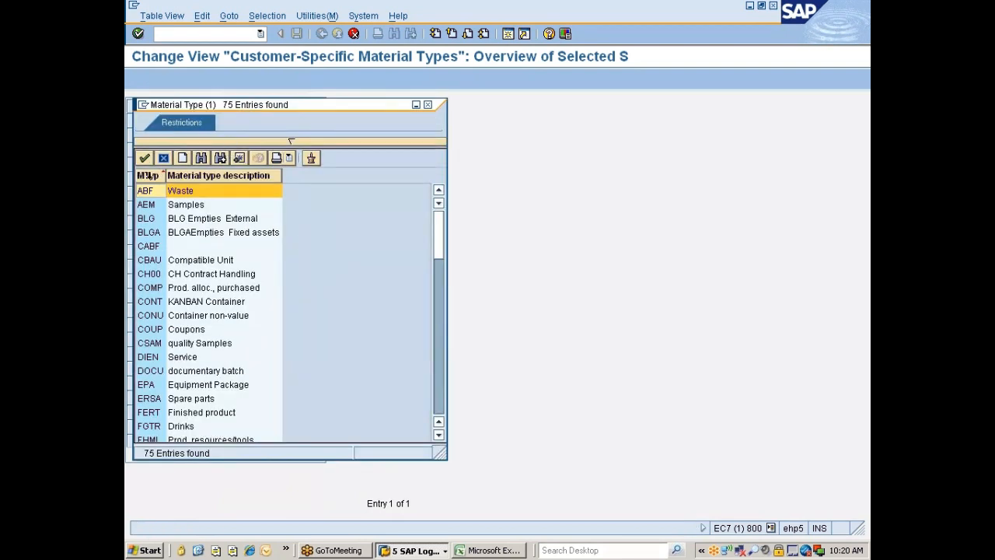
pyautogui.click(147, 175)
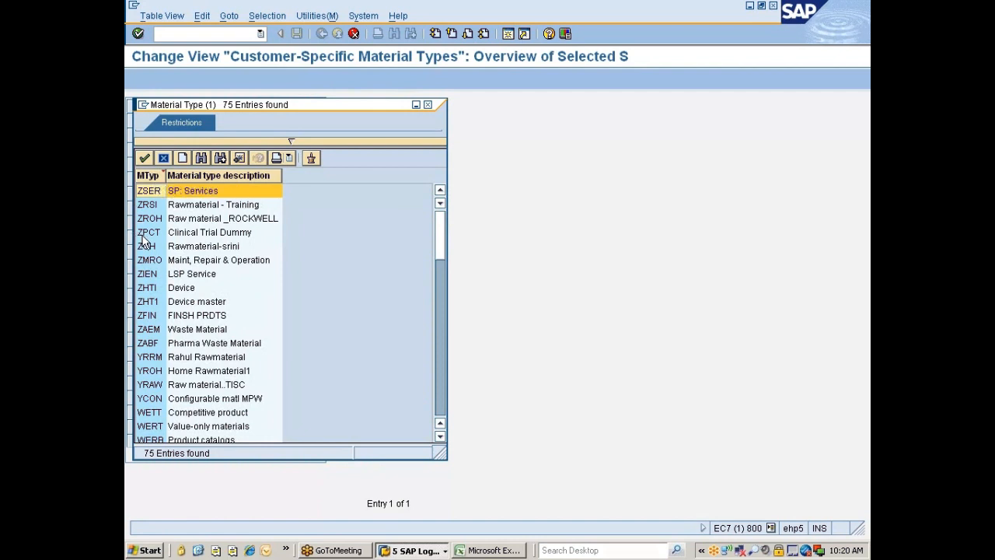
pyautogui.doubleClick(143, 266)
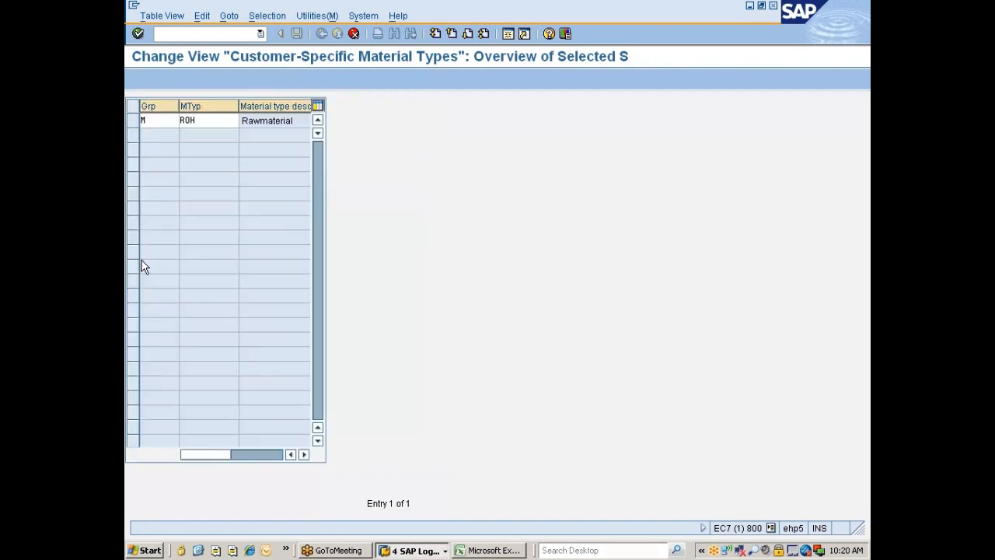
pyautogui.press('Return')
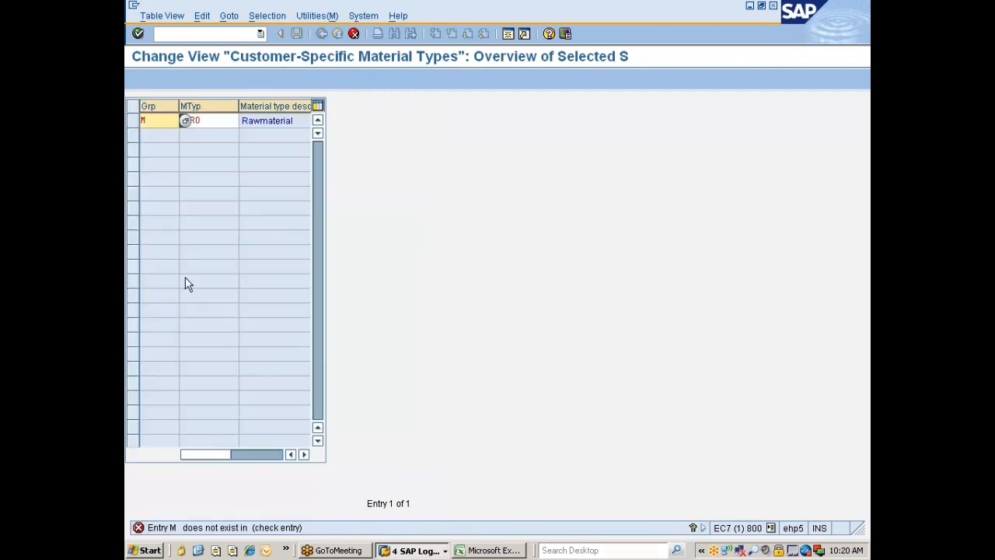
# List the possible transaction groups, widen the Grp column, and open the help text for the group field.
pyautogui.click(181, 121)
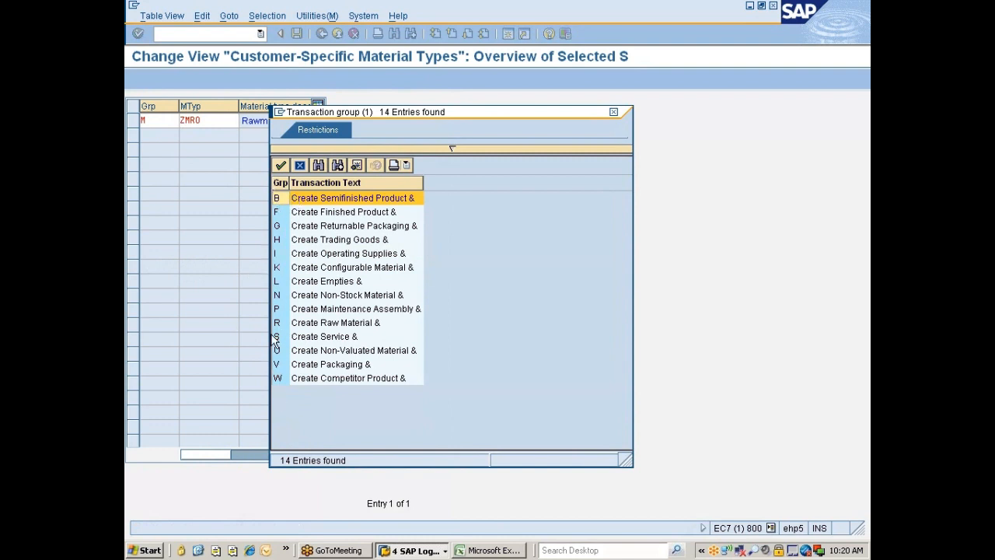
pyautogui.moveTo(289, 183); pyautogui.dragTo(298, 183)
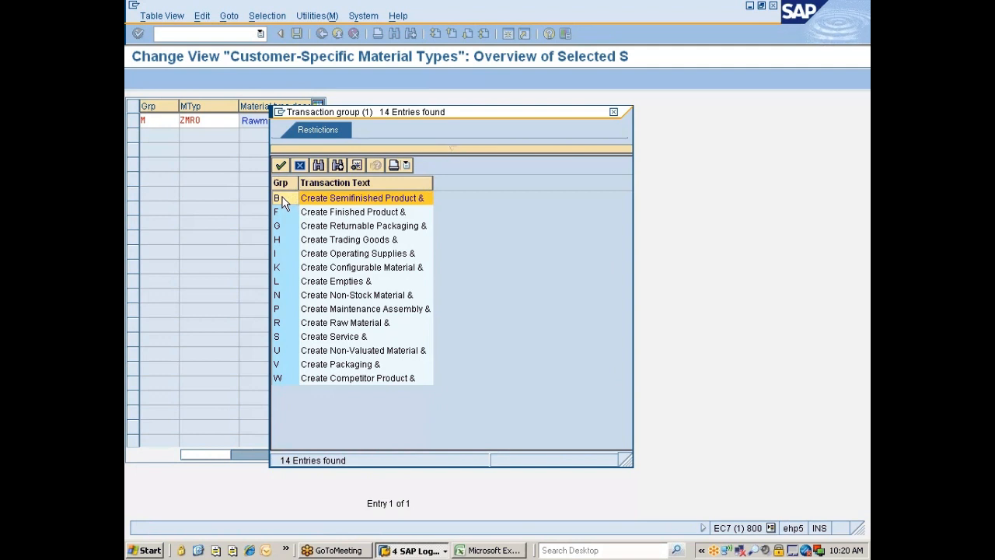
pyautogui.doubleClick(283, 198)
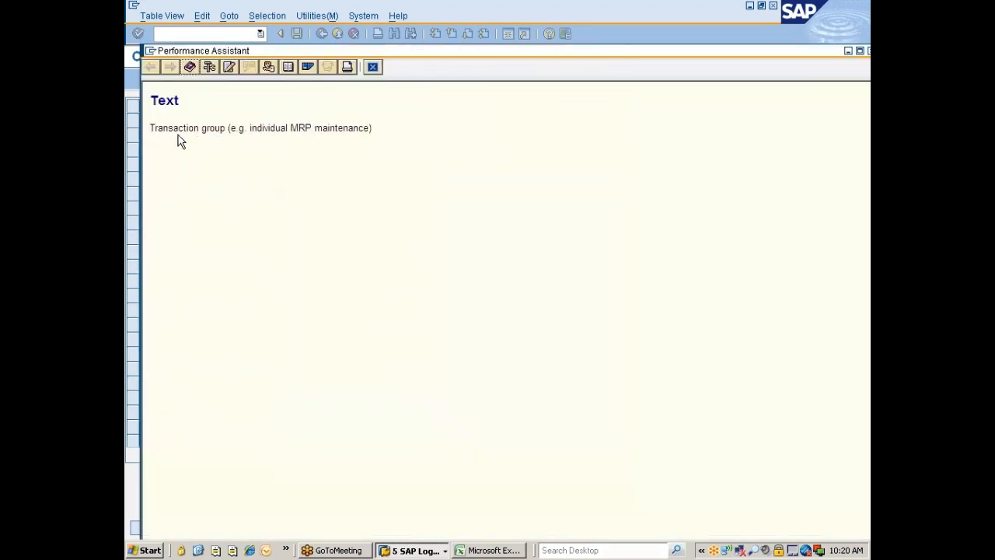
# Look up the table name in the technical information of the transaction group field, and close that information.
pyautogui.click(209, 68)
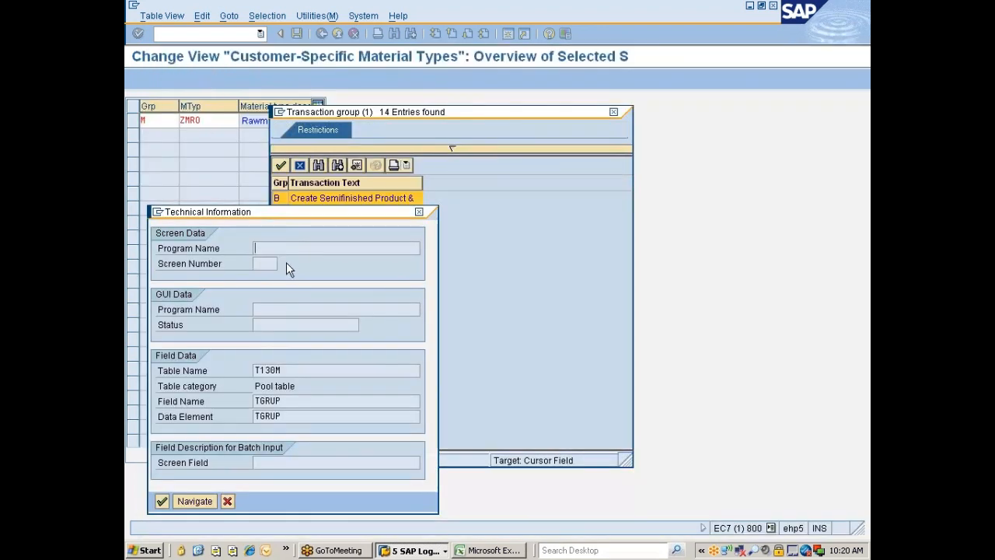
pyautogui.moveTo(258, 370); pyautogui.dragTo(281, 370)
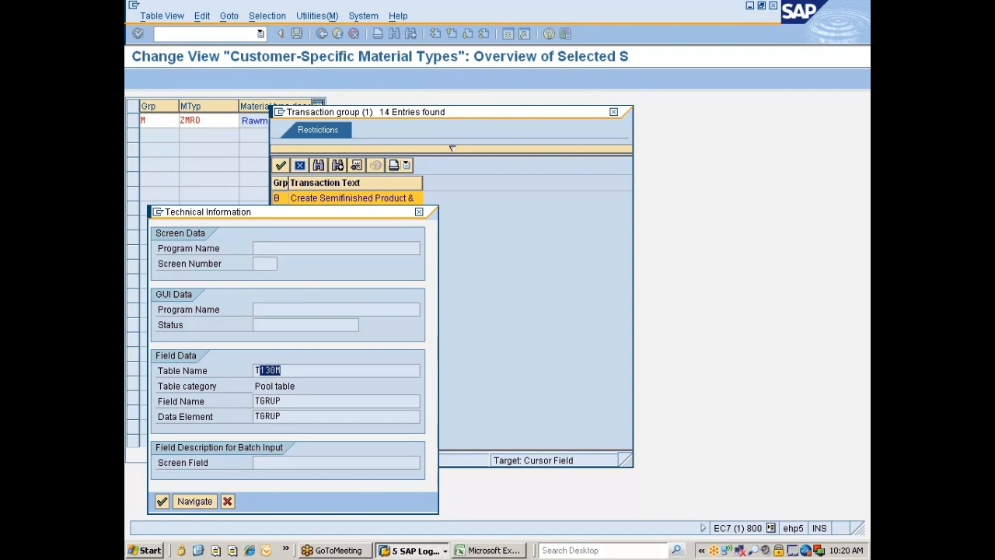
pyautogui.click(227, 501)
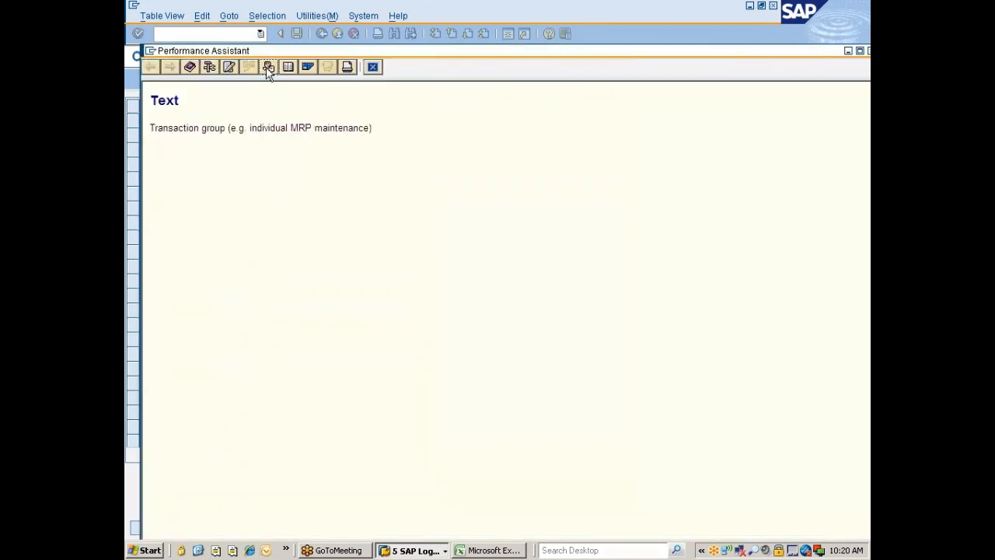
# Open the field's related Customizing activities without specifying a project, narrow the Implementation guide column, and go to the Material Master activity.
pyautogui.click(266, 68)
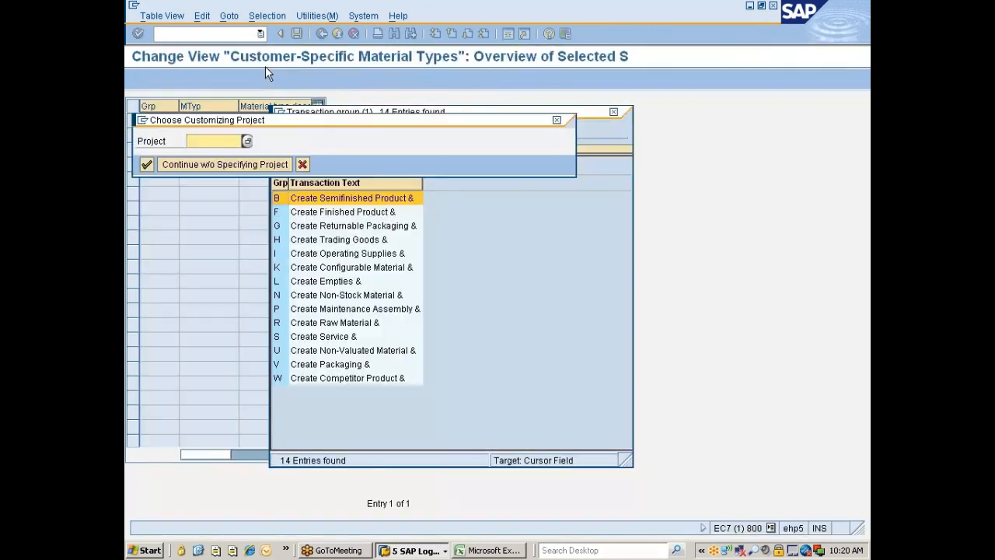
pyautogui.click(229, 165)
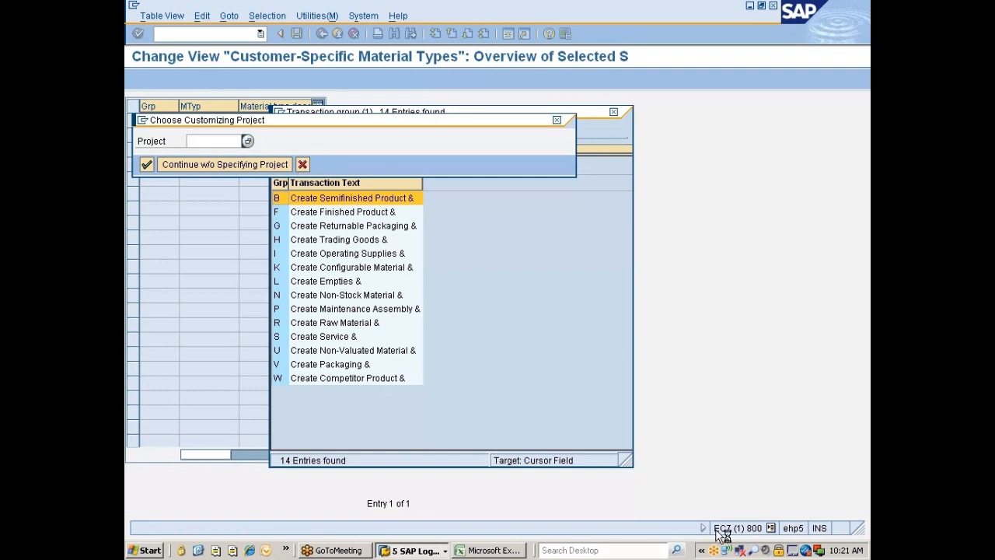
pyautogui.click(702, 552)
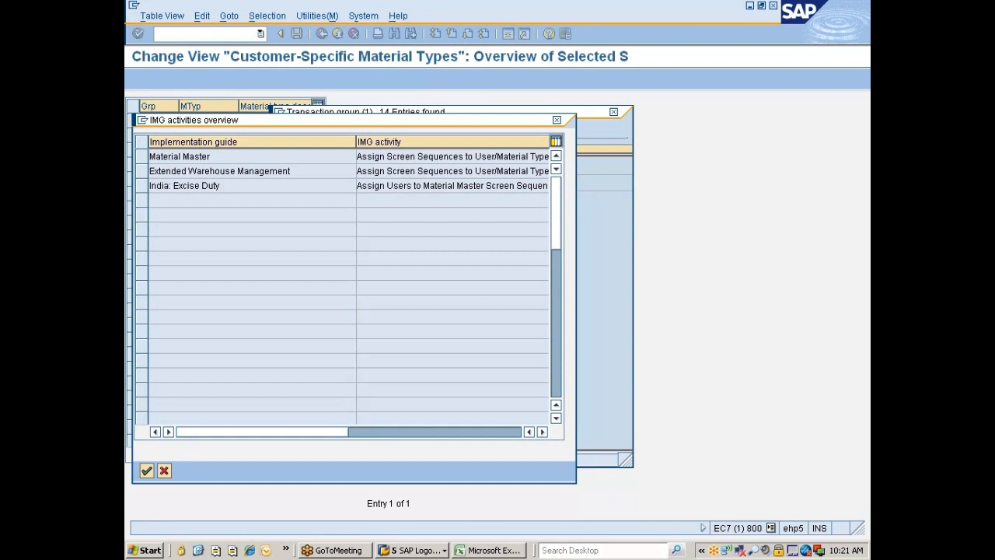
pyautogui.moveTo(352, 143); pyautogui.dragTo(310, 145)
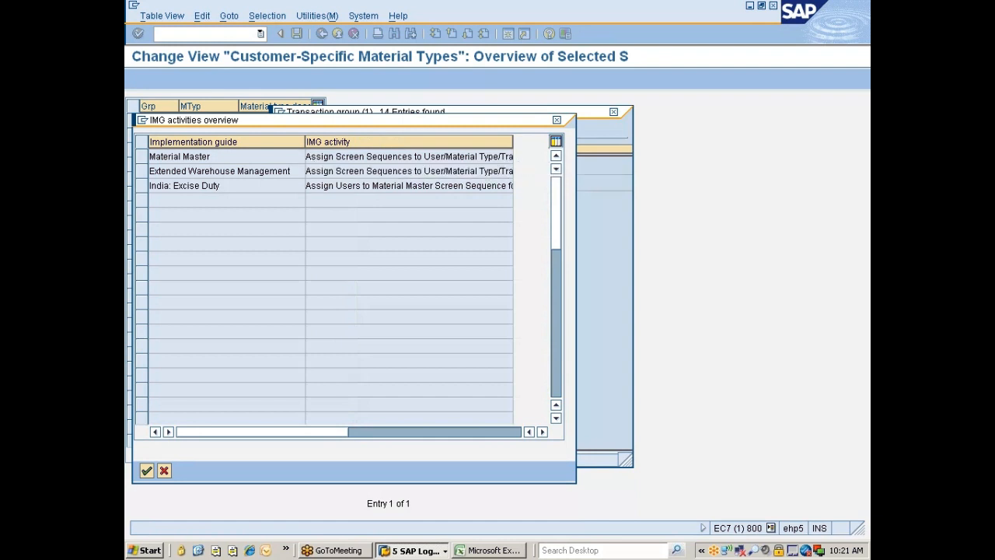
pyautogui.doubleClick(201, 159)
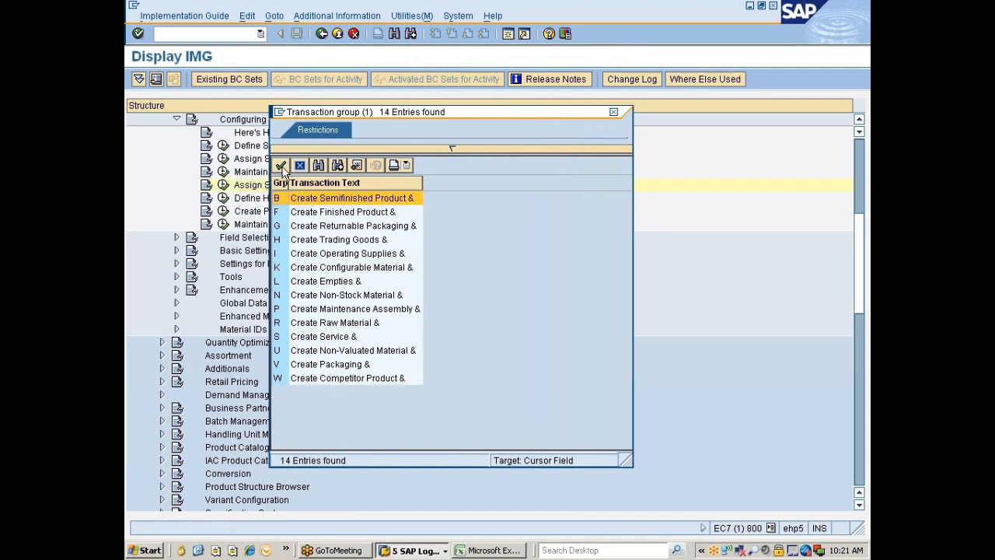
# Check the open Performance Assistant and Create Material windows, and return through Display IMG to the IMG activities overview.
pyautogui.click(387, 551)
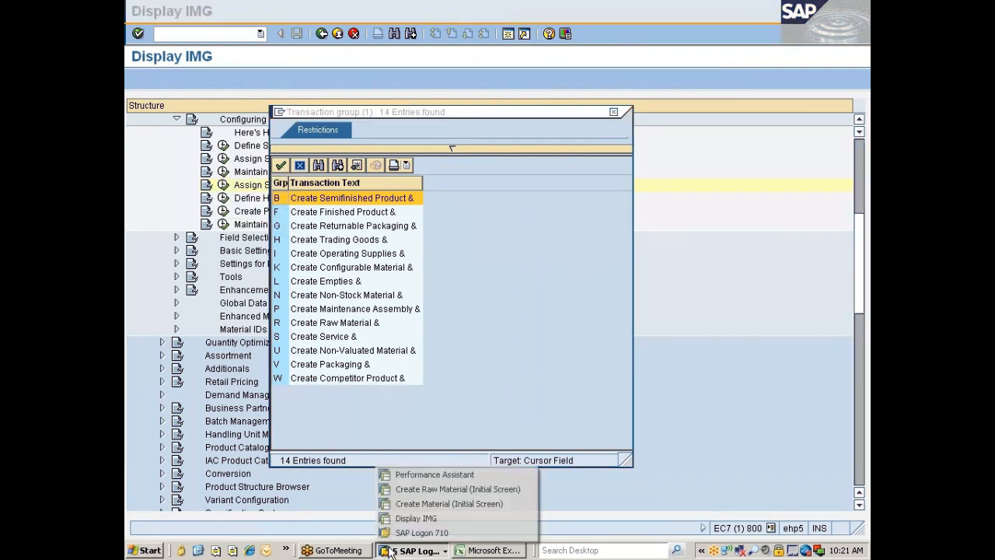
pyautogui.click(418, 476)
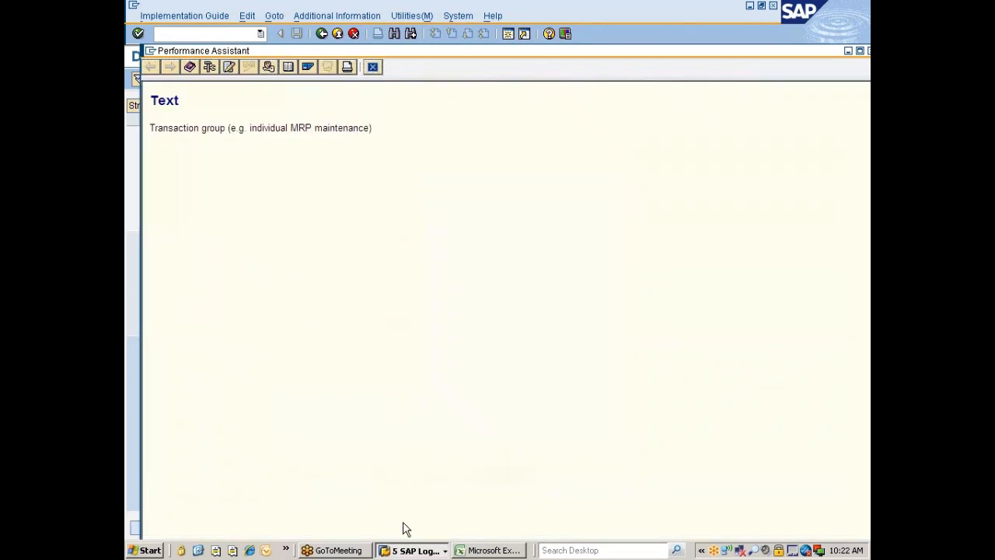
pyautogui.click(405, 550)
pyautogui.click(413, 503)
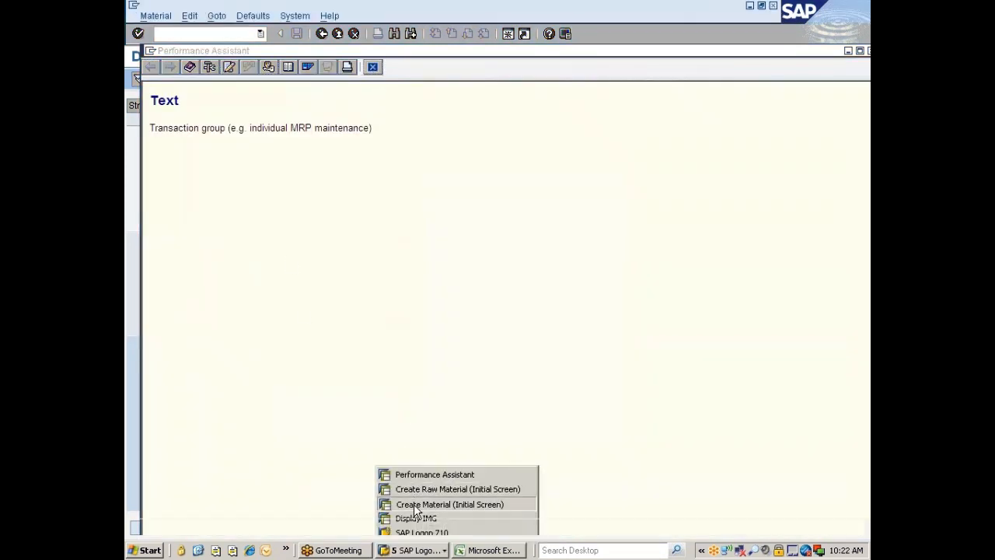
pyautogui.click(408, 550)
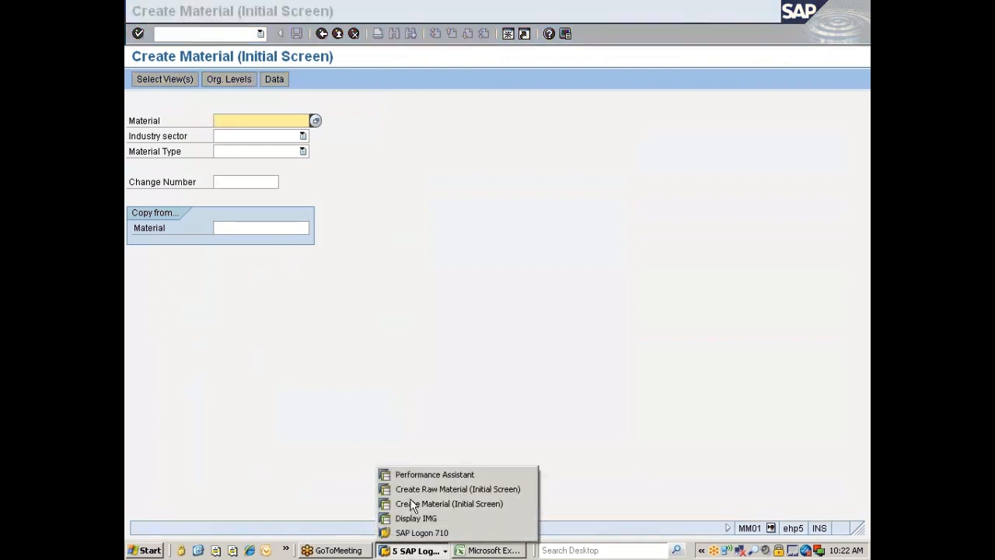
pyautogui.click(417, 473)
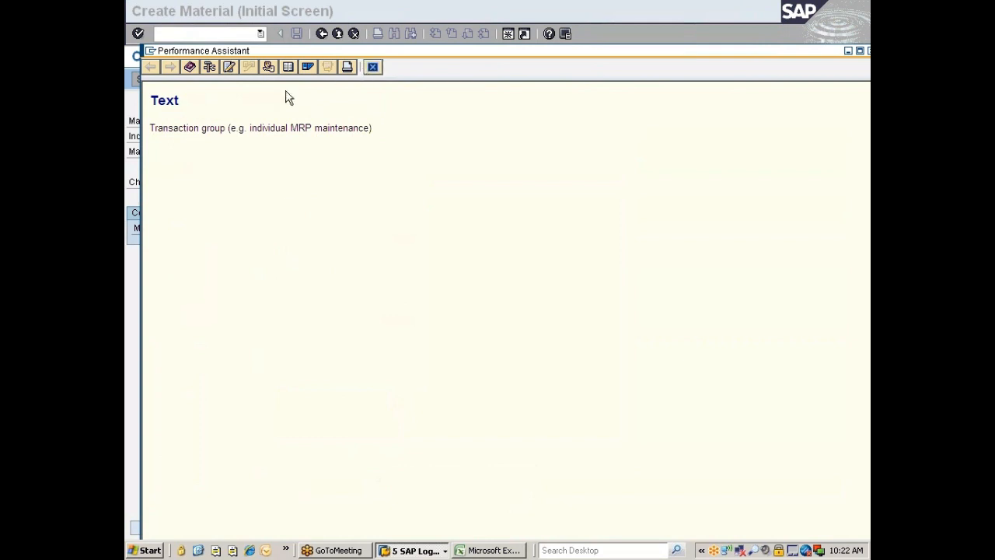
pyautogui.click(398, 552)
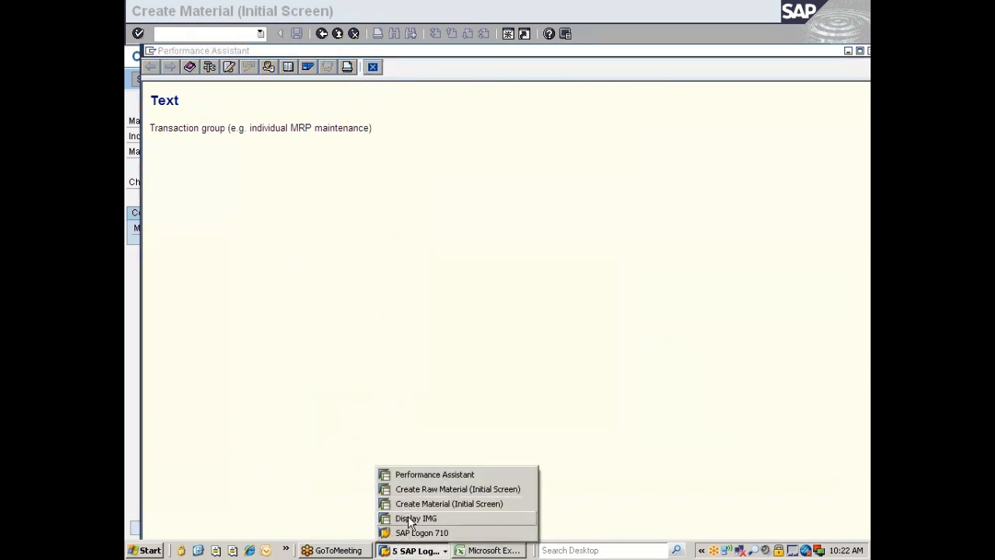
pyautogui.click(409, 518)
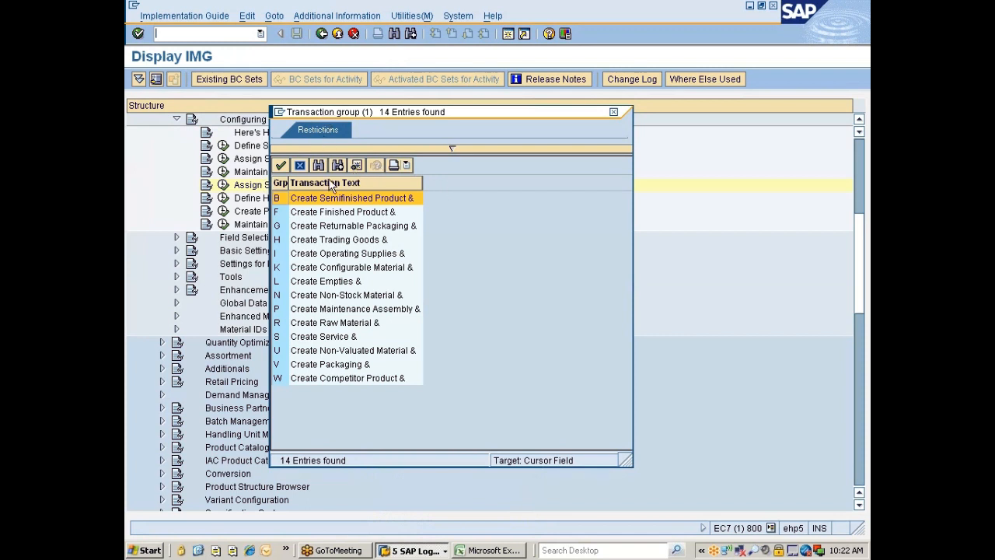
pyautogui.click(321, 33)
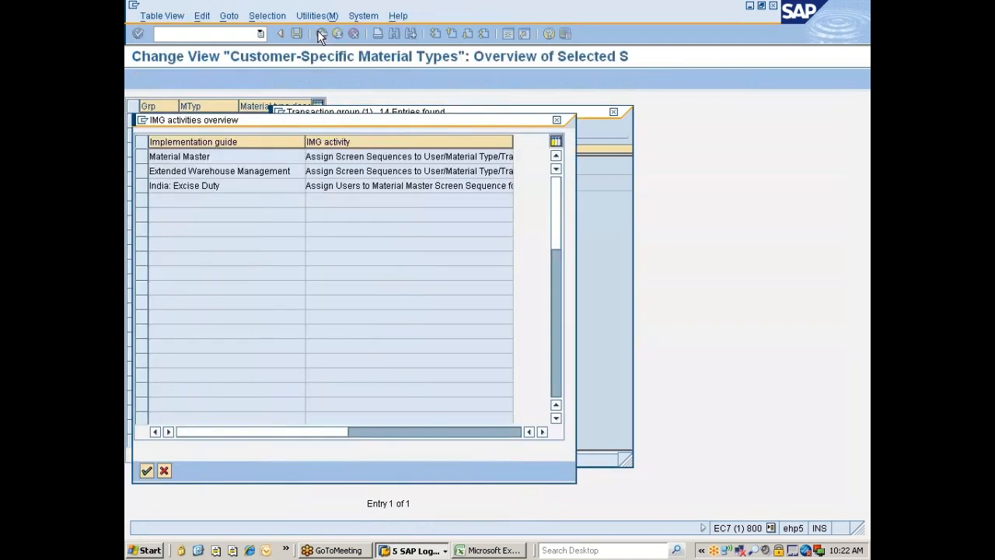
# Close the IMG activities, help text and transaction group list, discard the unsaved ZMRO entry, and return to Display IMG.
pyautogui.click(164, 470)
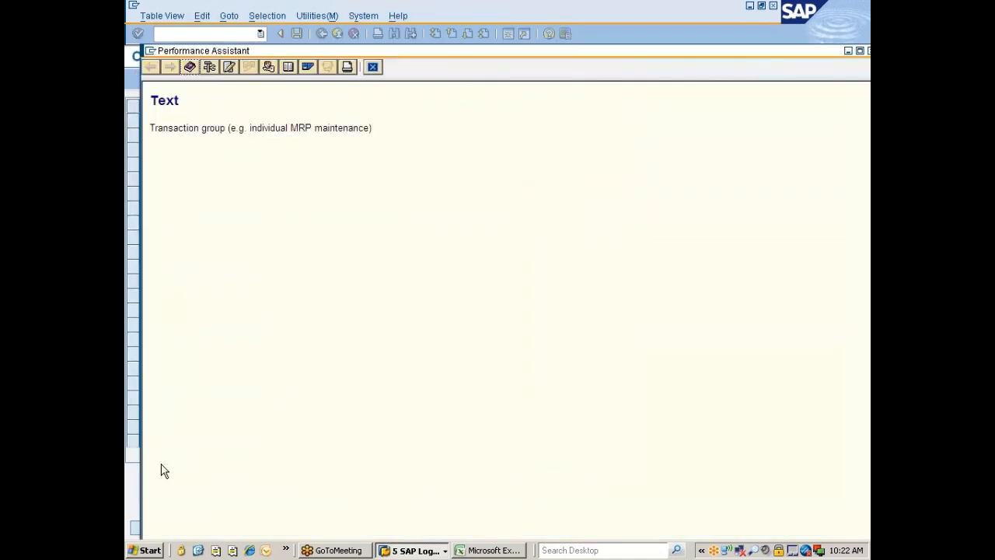
pyautogui.click(373, 67)
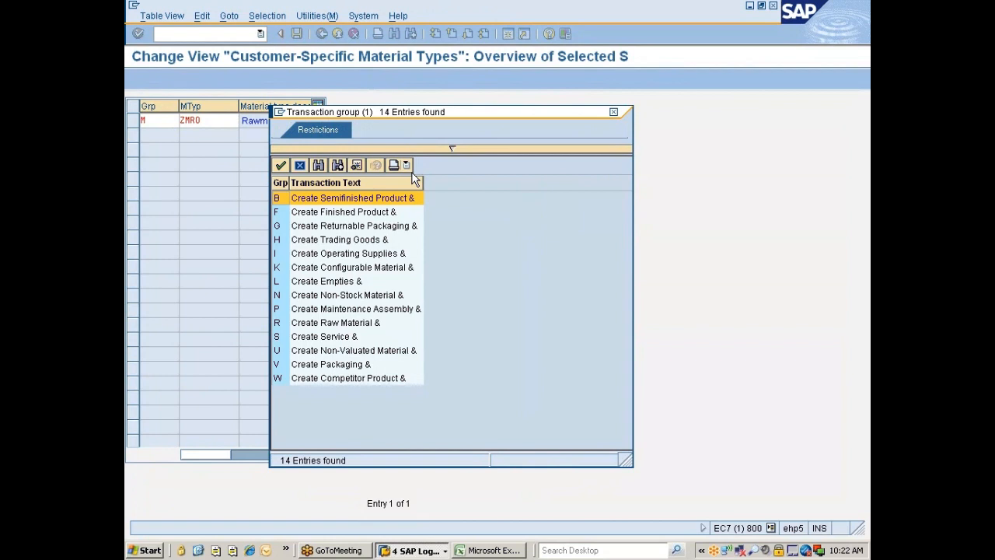
pyautogui.click(614, 112)
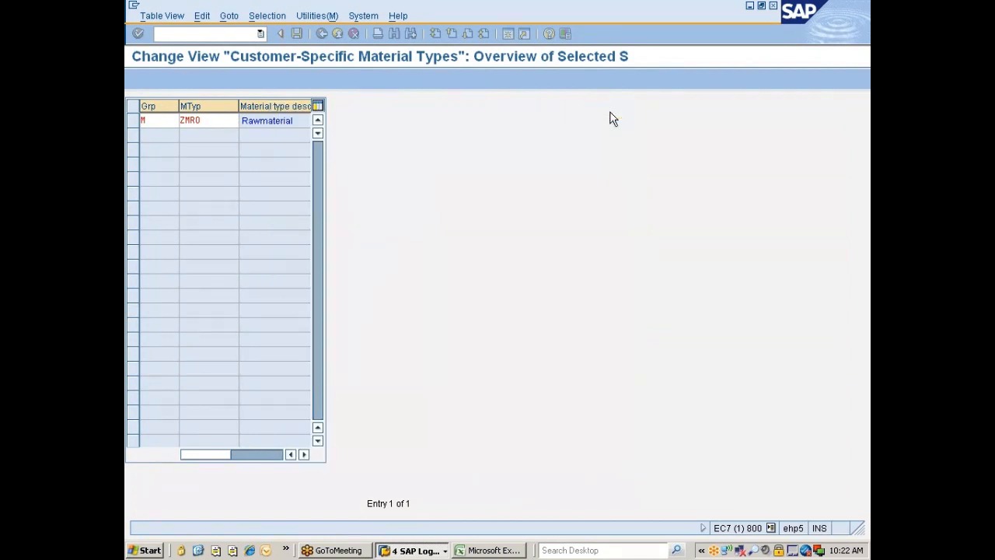
pyautogui.click(350, 34)
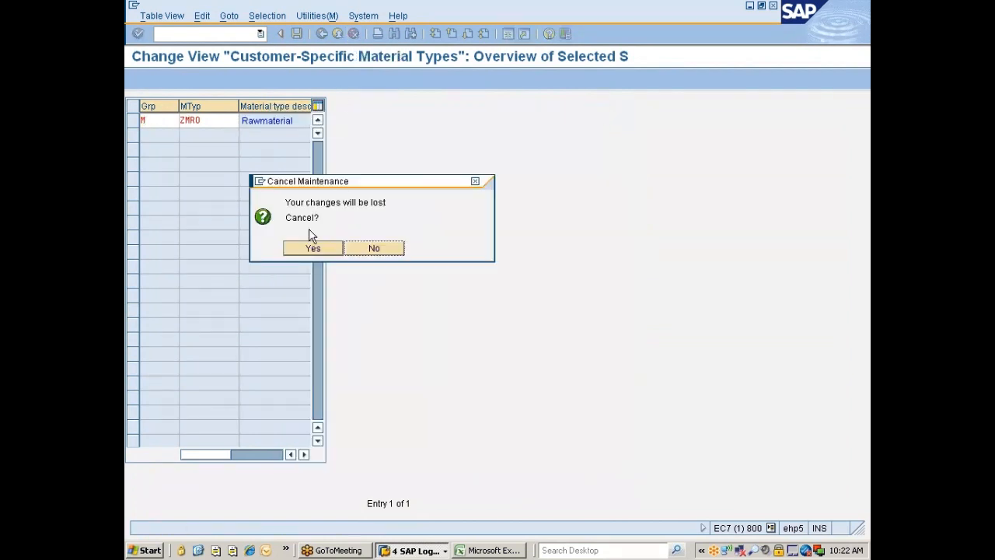
pyautogui.click(310, 249)
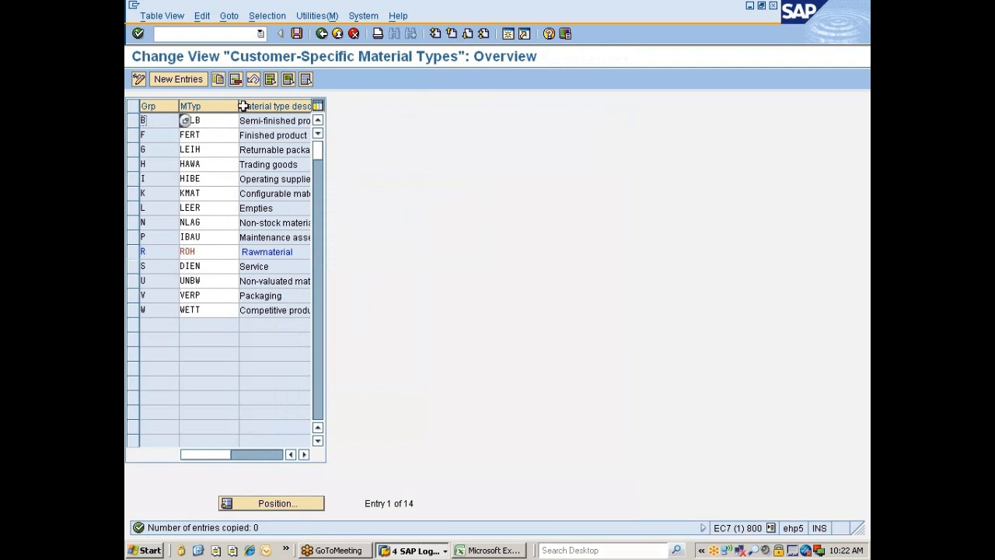
pyautogui.click(321, 34)
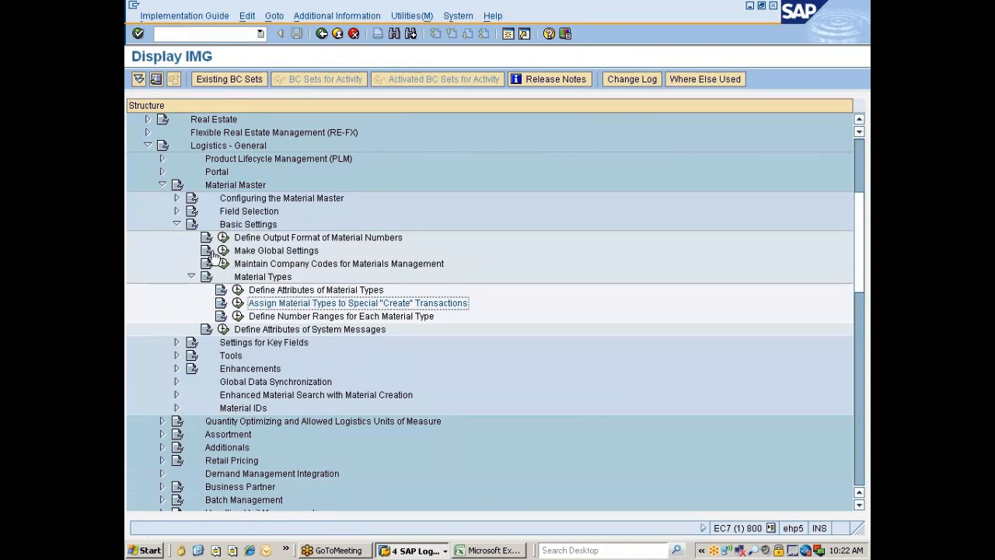
# Under Configuring the Material Master, open Assign Screen Sequences to User/Material Type/Transaction/Industry Sector and examine the material type screen references.
pyautogui.click(176, 198)
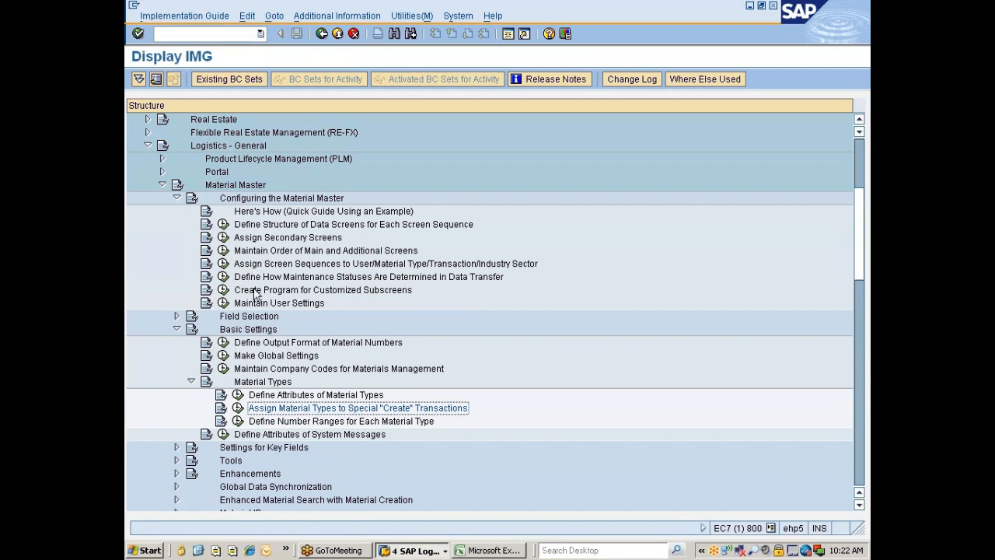
pyautogui.click(224, 264)
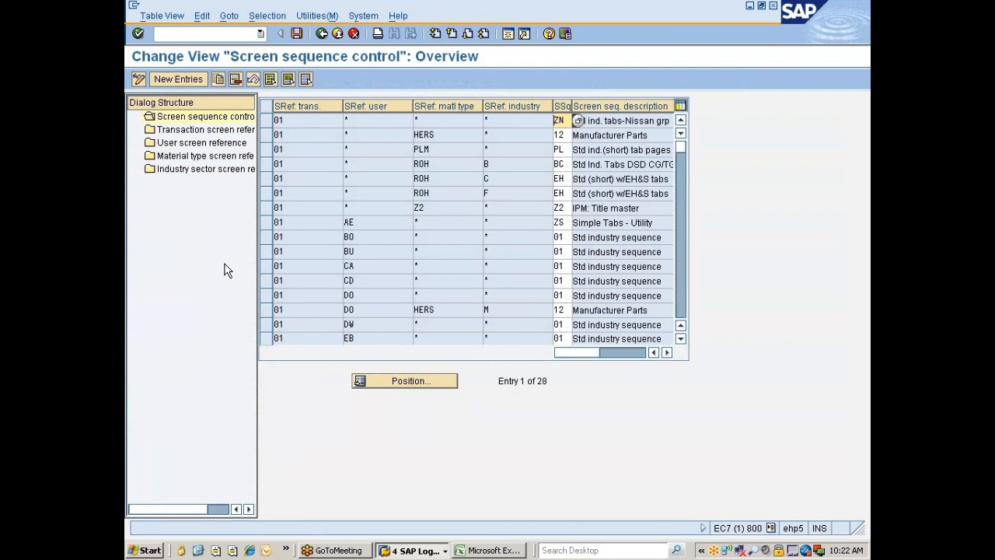
pyautogui.doubleClick(208, 158)
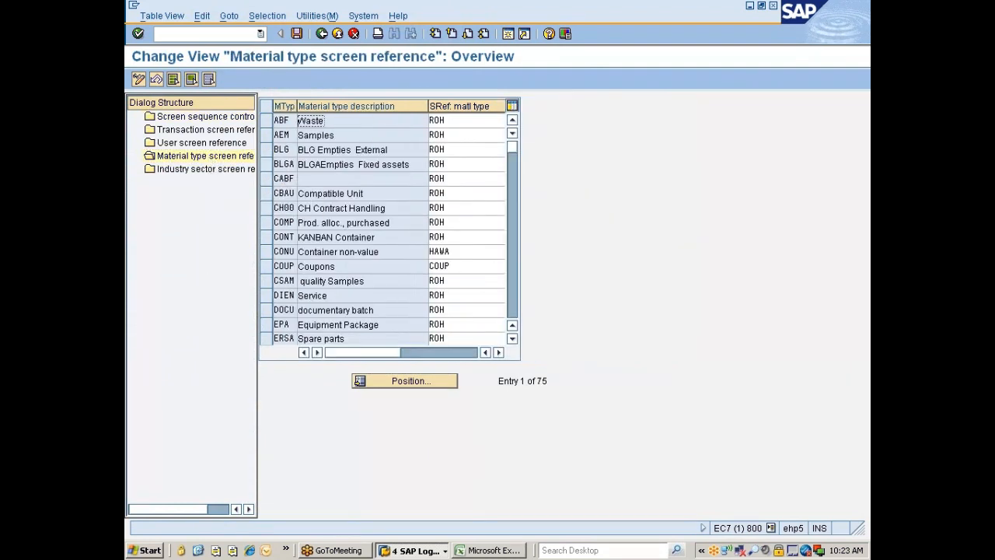
pyautogui.scroll(-5, 392, 265)
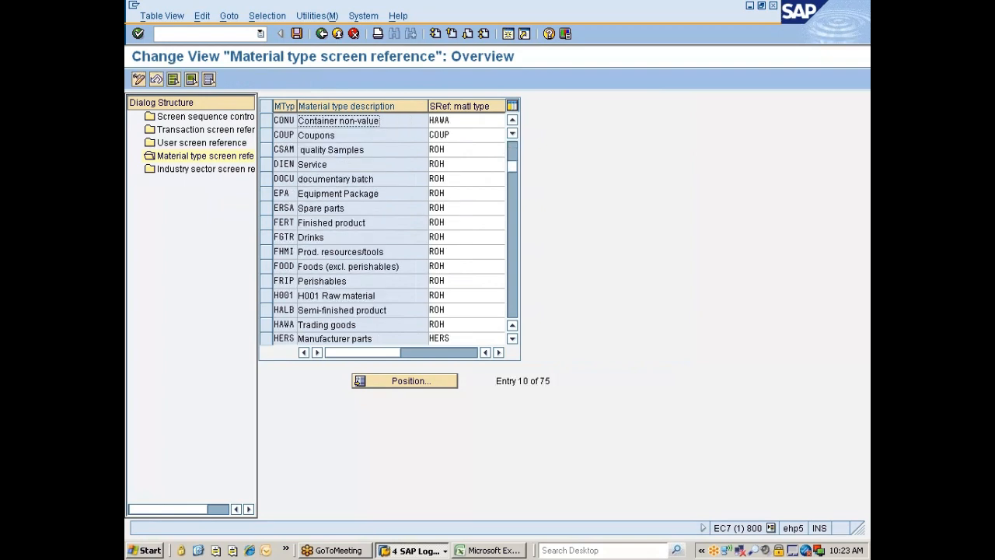
pyautogui.scroll(-4, 393, 258)
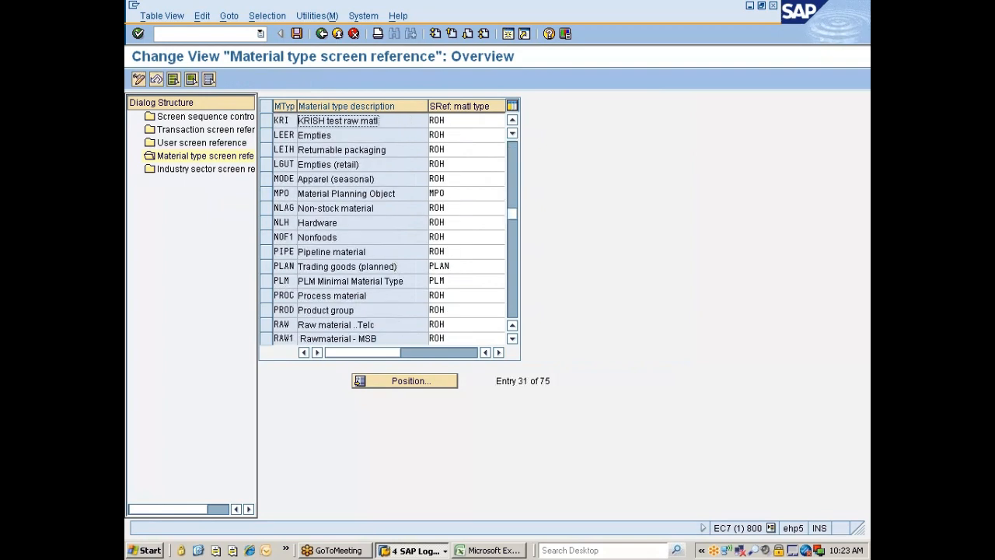
# Position the material type screen references at ROH, look through the entries that follow, and return to the screen sequence control.
pyautogui.click(415, 381)
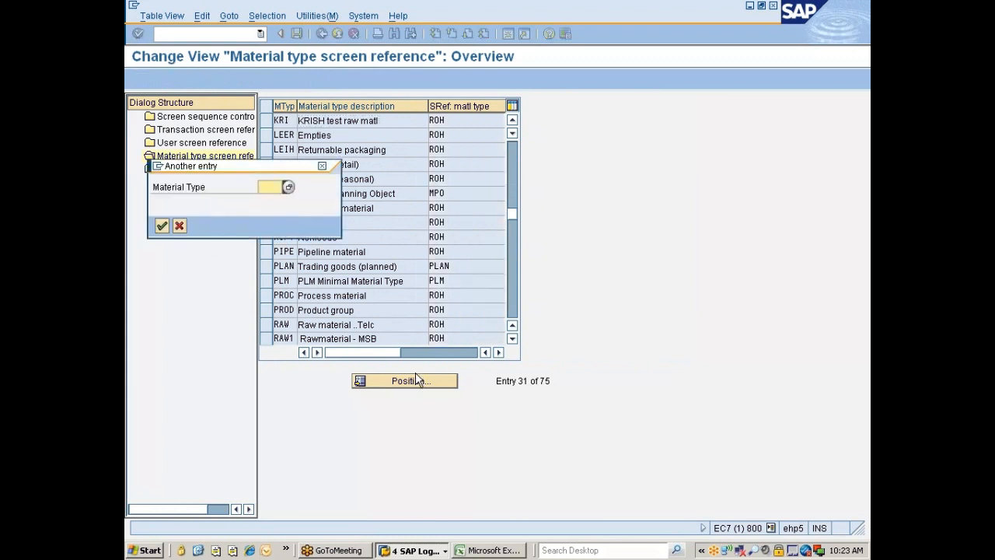
pyautogui.write('ROH')
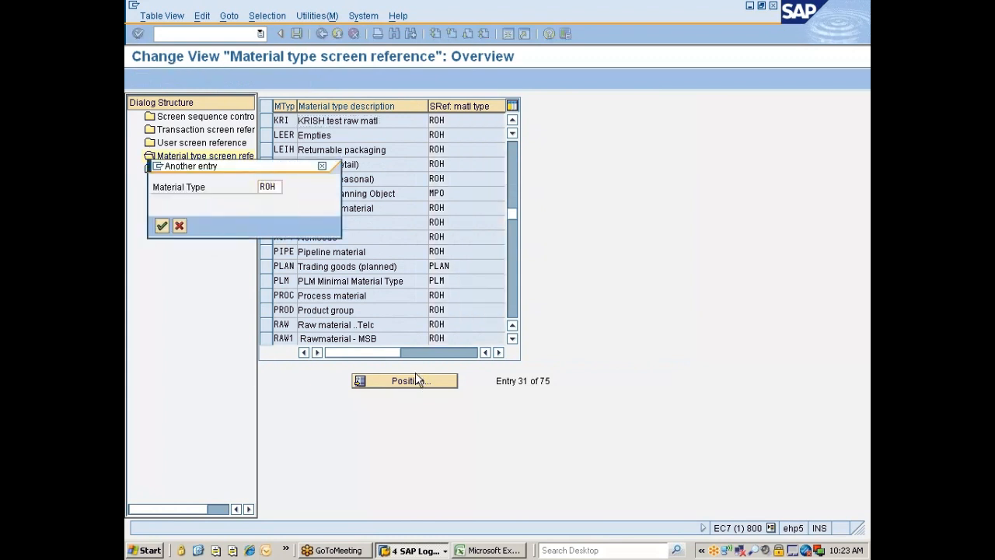
pyautogui.press('Return')
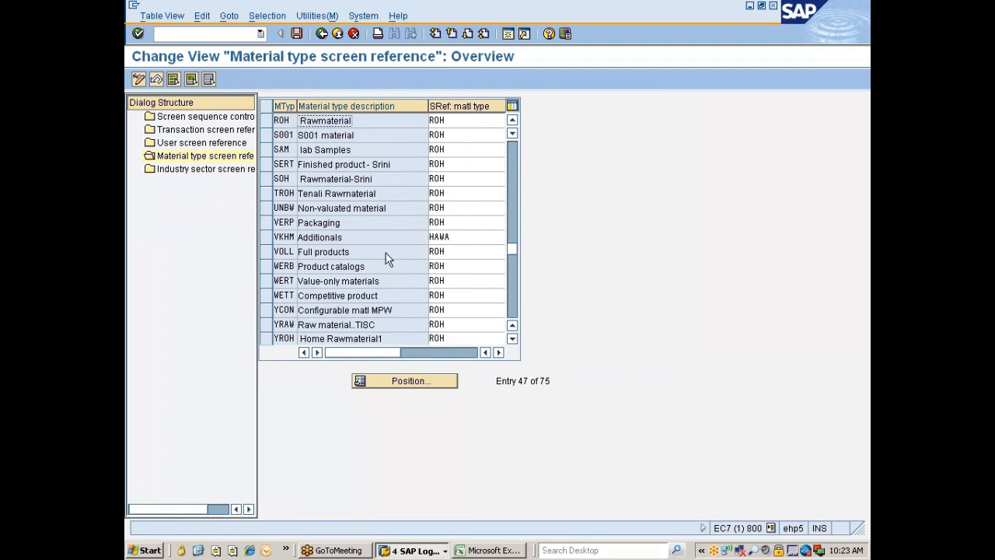
pyautogui.scroll(-5, 389, 229)
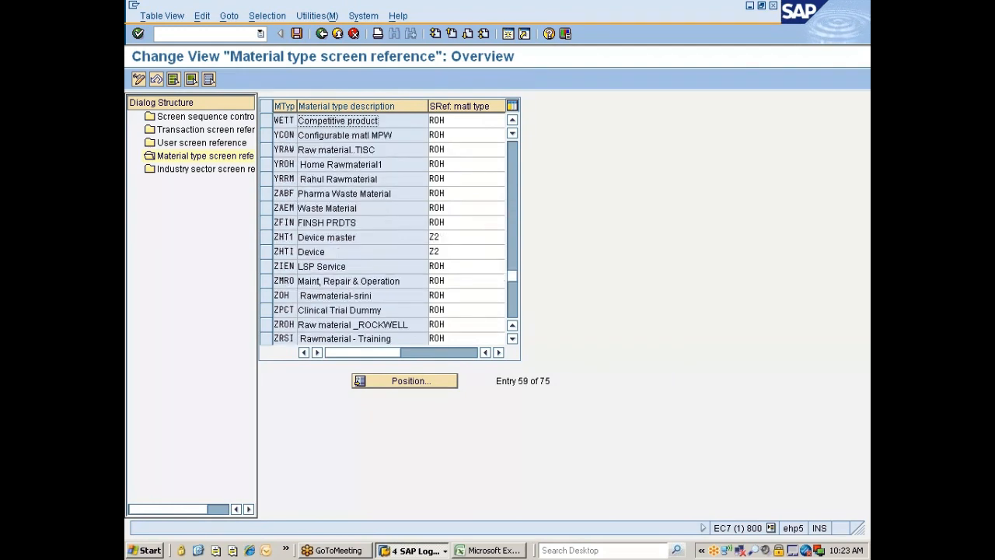
pyautogui.click(321, 34)
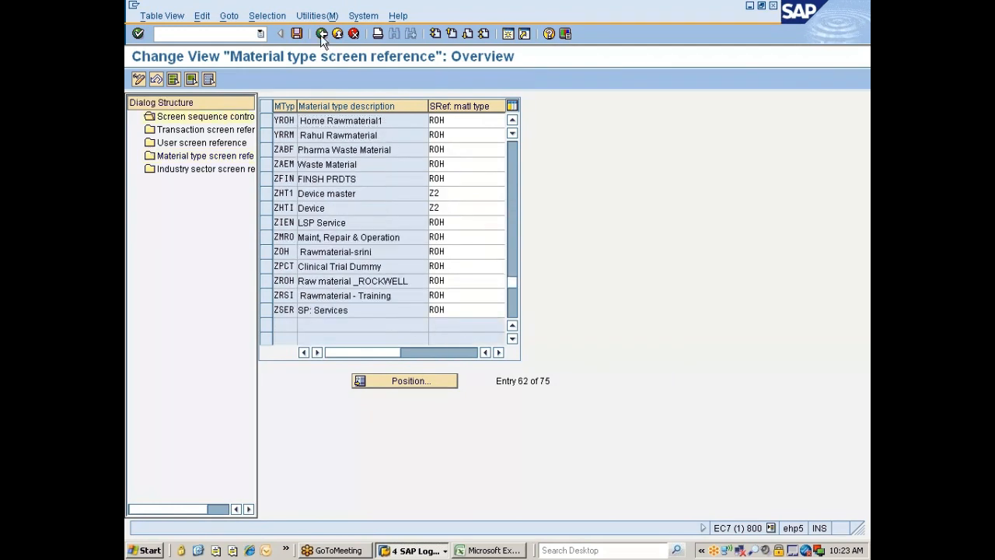
# Examine the transaction codes and their screen references in the transaction screen reference, and return to Display IMG.
pyautogui.doubleClick(192, 131)
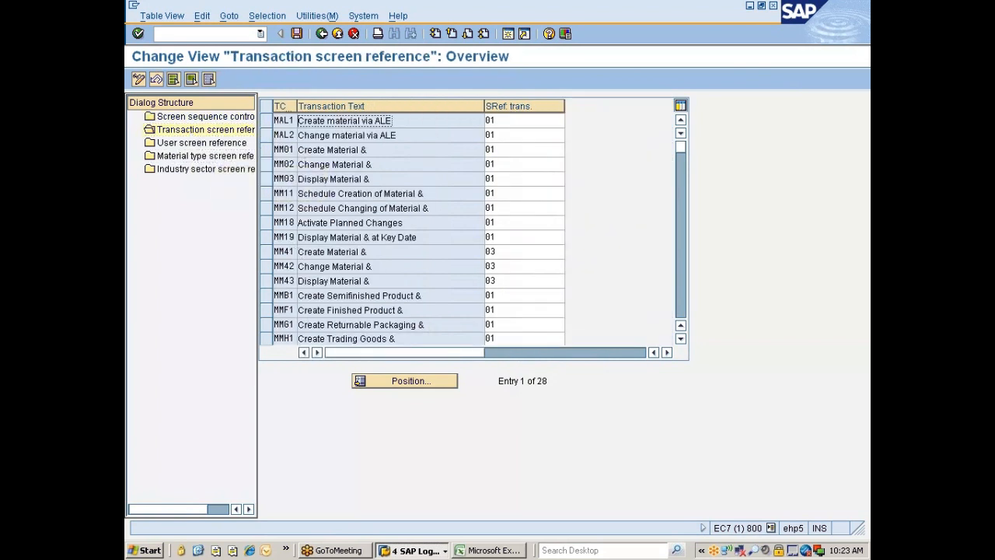
pyautogui.scroll(-2, 412, 230)
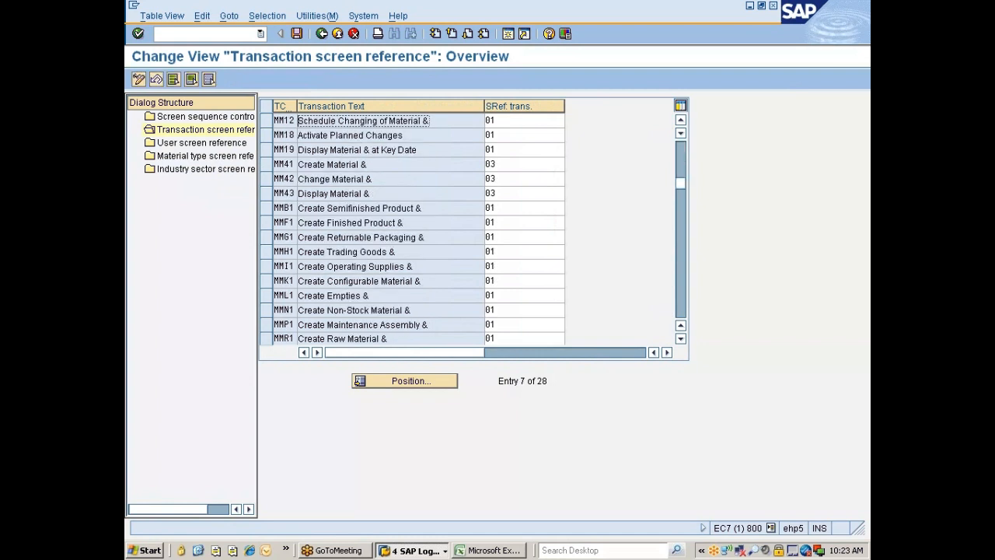
pyautogui.click(510, 339)
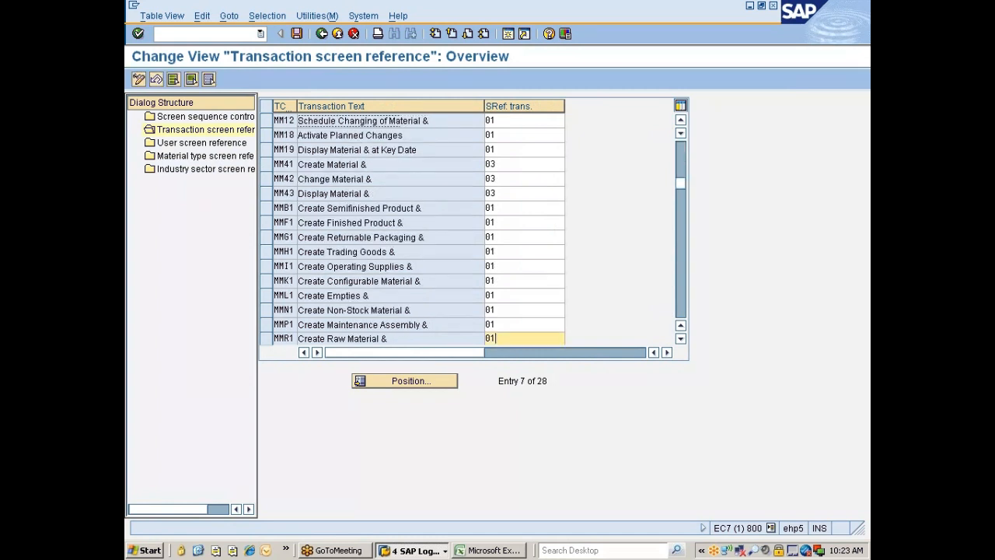
pyautogui.press('Down')
pyautogui.press('Down')
pyautogui.press('Down')
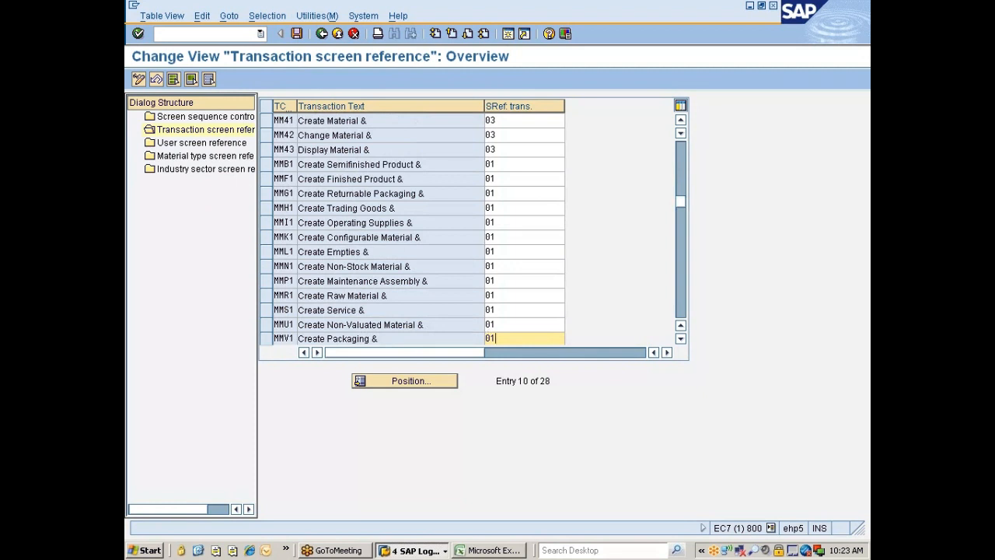
pyautogui.scroll(-5, 389, 299)
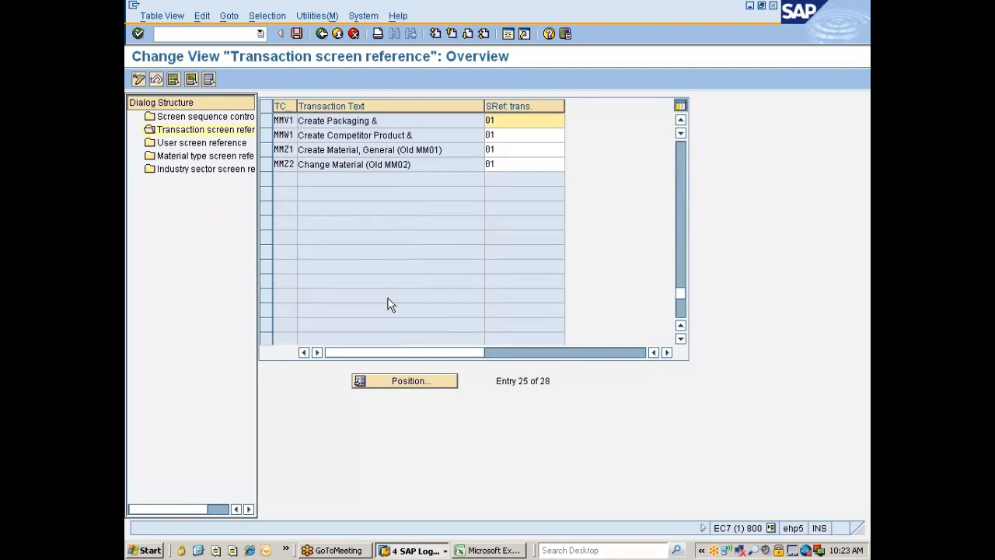
pyautogui.scroll(1, 388, 299)
pyautogui.scroll(1, 391, 300)
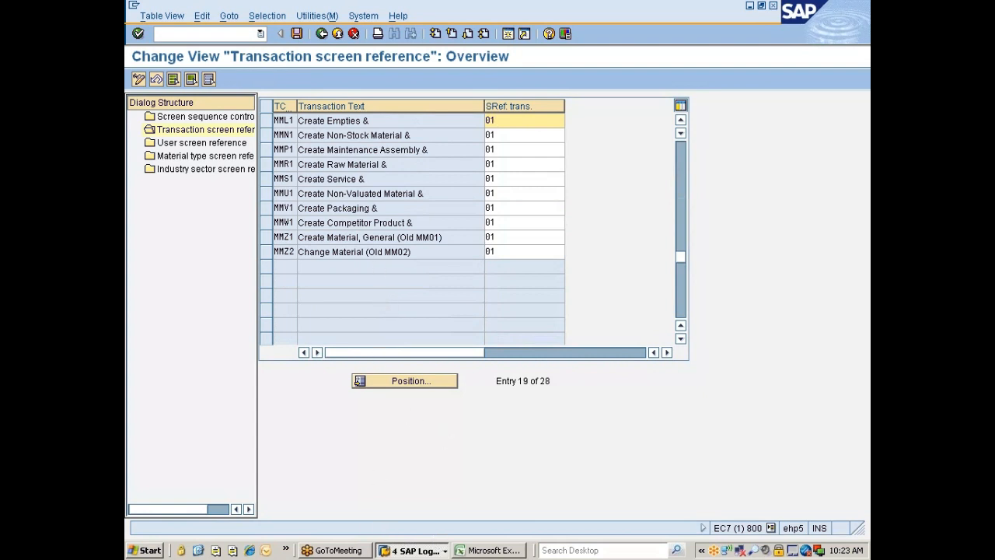
pyautogui.click(319, 34)
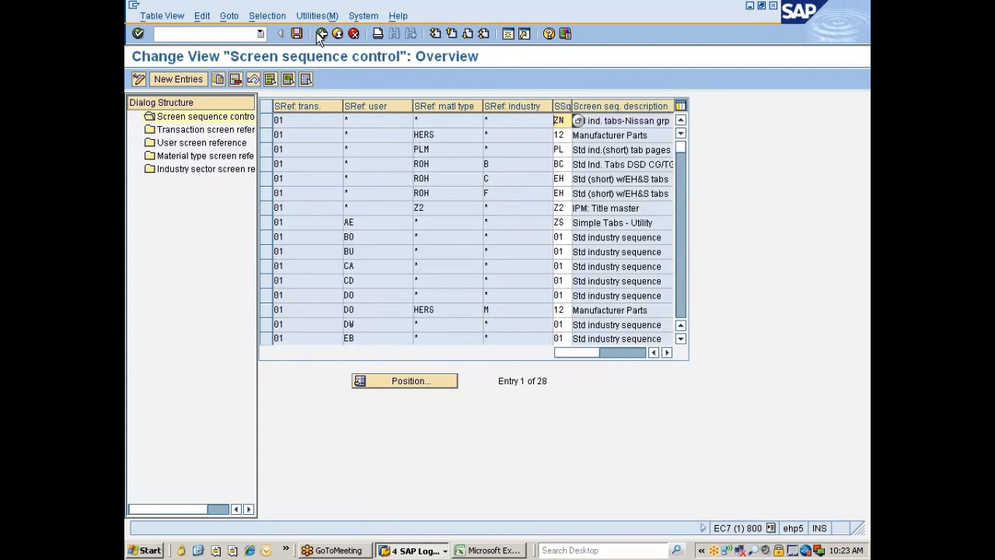
pyautogui.click(320, 34)
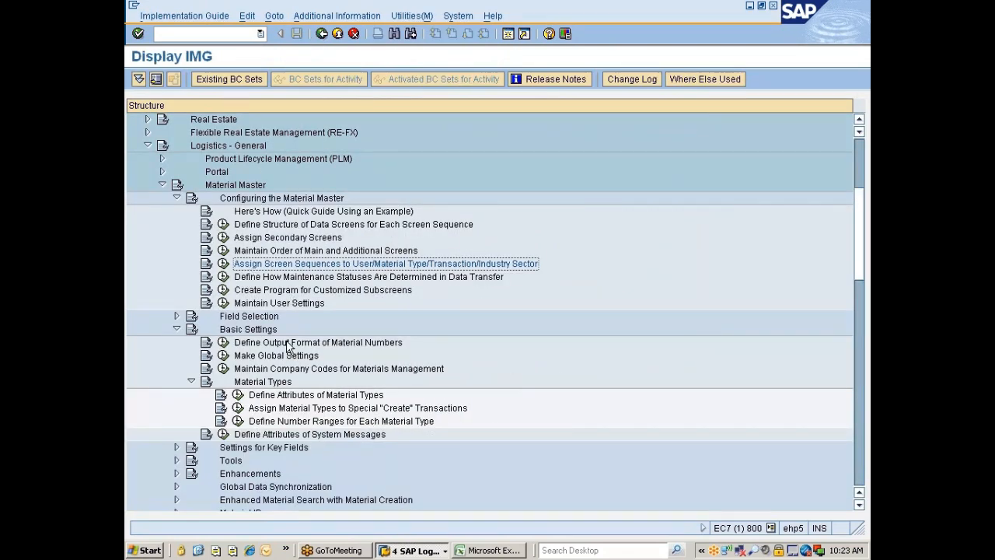
# Open the Material Types activity Assign Material Types to Special "Create" Transactions.
pyautogui.scroll(-2, 292, 348)
pyautogui.click(307, 358)
pyautogui.click(238, 355)
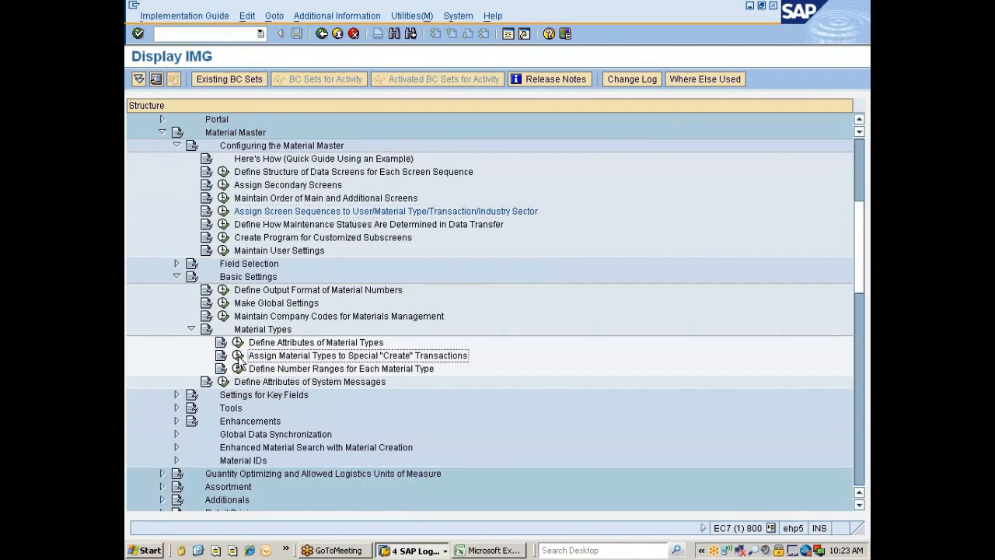
# Look up and select the table name in the technical information of the Grp field for group B, and close that information.
pyautogui.click(143, 121)
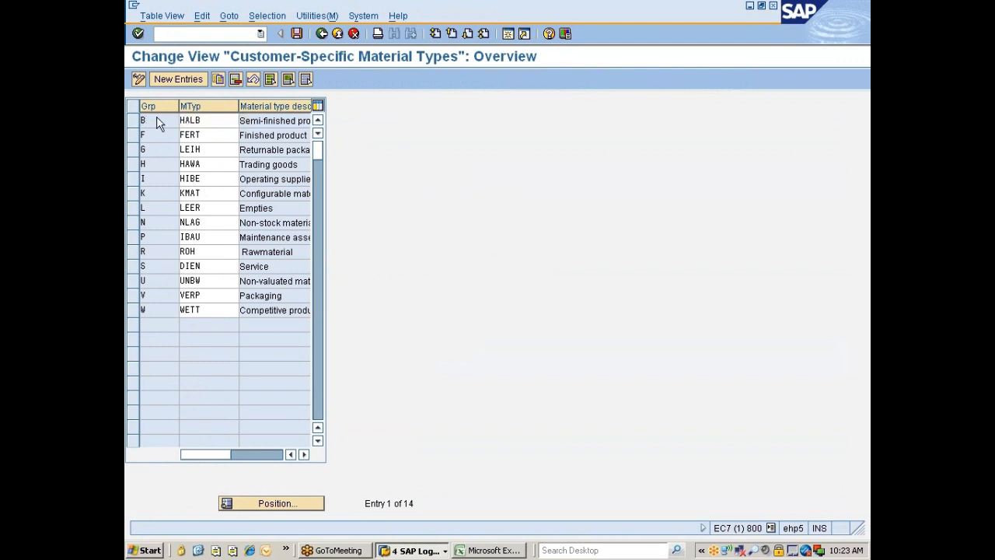
pyautogui.press('F1')
pyautogui.click(209, 66)
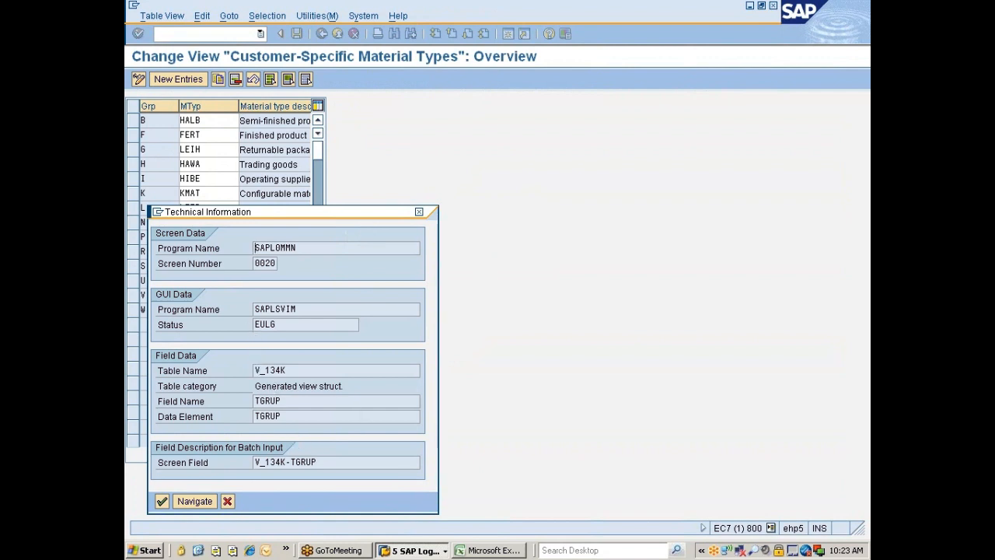
pyautogui.moveTo(287, 371); pyautogui.dragTo(252, 371)
pyautogui.click(245, 373)
pyautogui.click(418, 212)
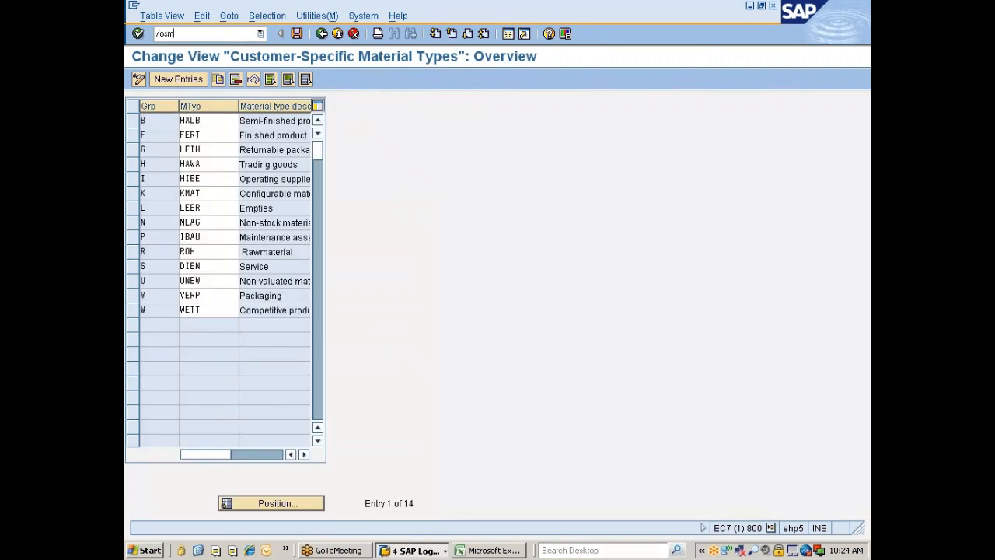
# Open table view maintenance in a new session and try to maintain view V_134K without restrictions.
pyautogui.press('Return')
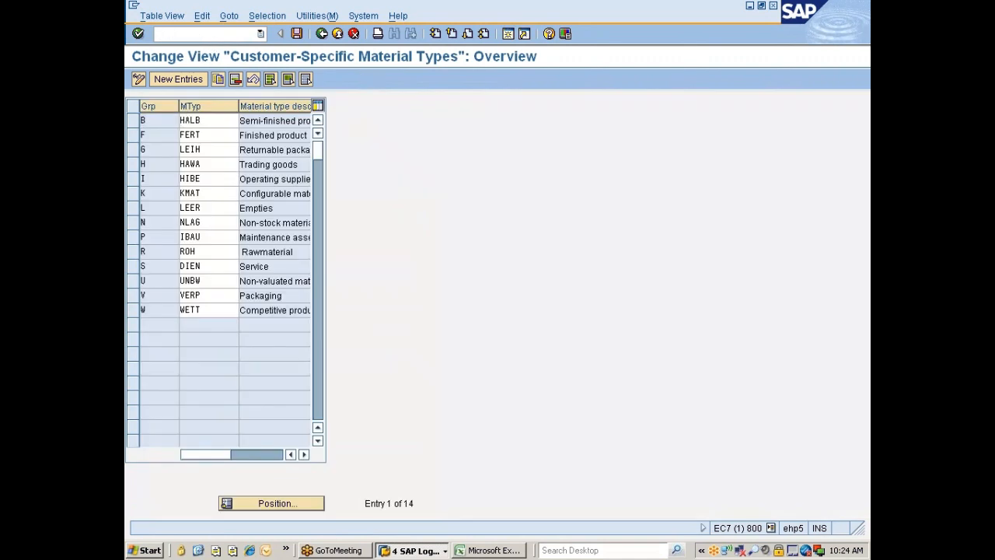
pyautogui.write('V_134K')
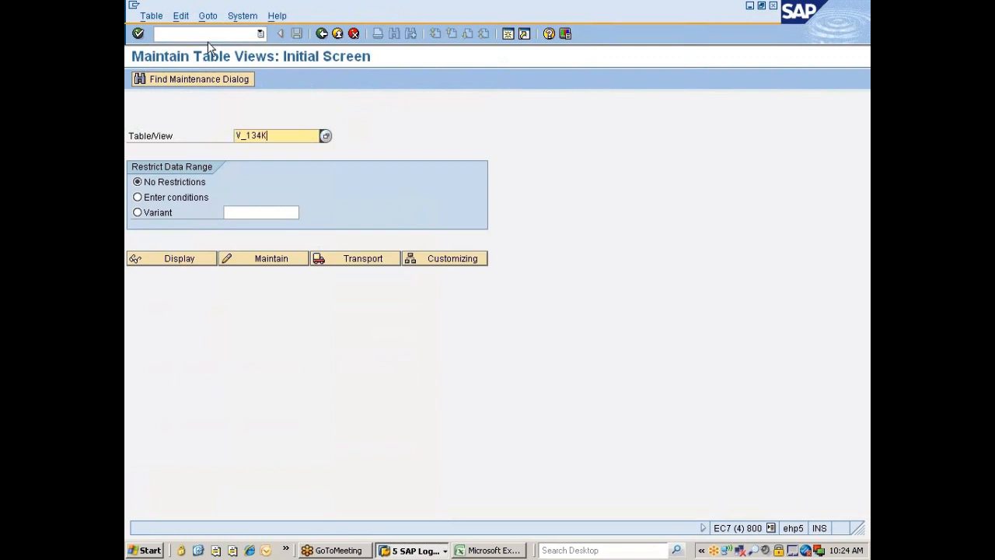
pyautogui.click(284, 260)
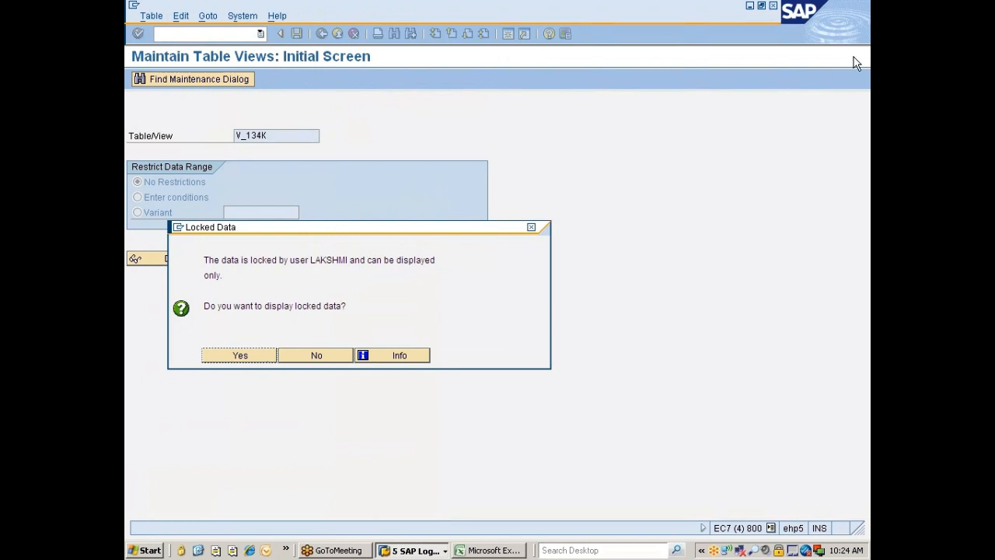
pyautogui.click(860, 32)
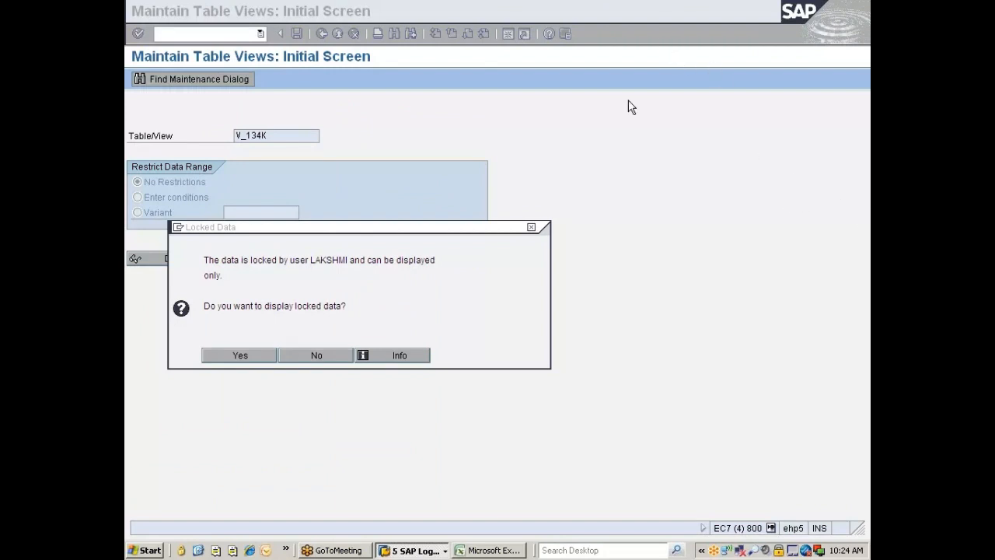
# Switch between the open sessions to check the Create Material and Customer-Specific Material Types windows.
pyautogui.click(355, 385)
pyautogui.hotkey('alt', 'Tab')
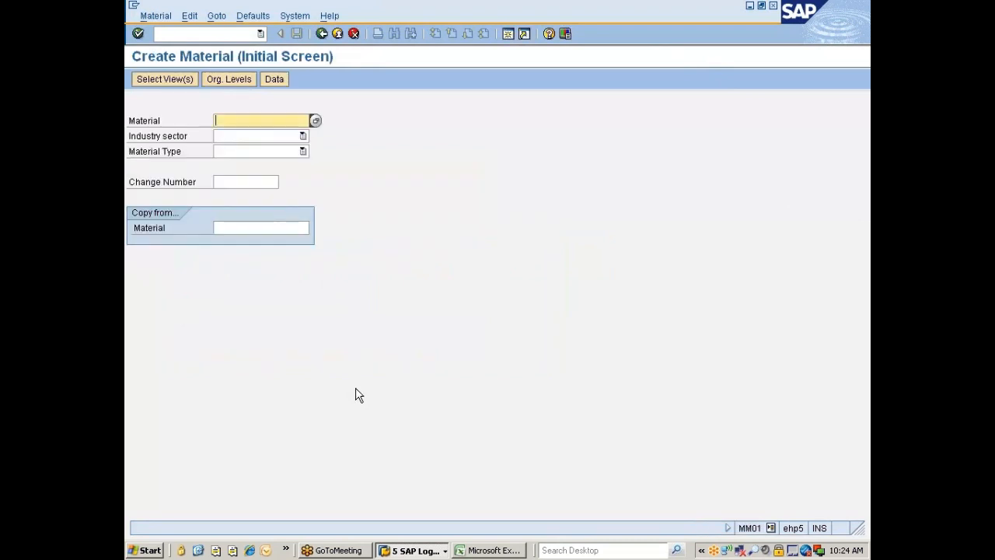
pyautogui.click(408, 549)
pyautogui.click(405, 518)
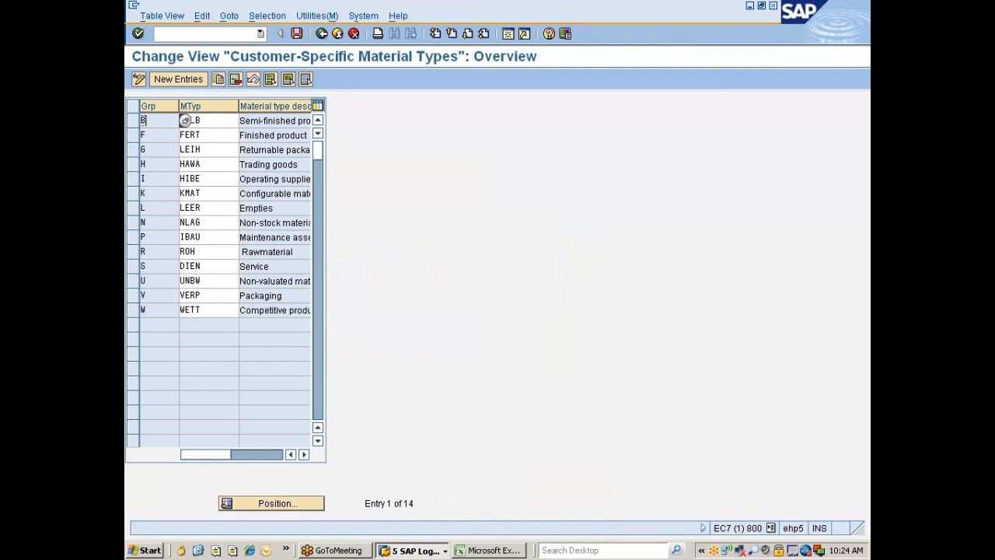
pyautogui.hotkey('alt', 'Tab')
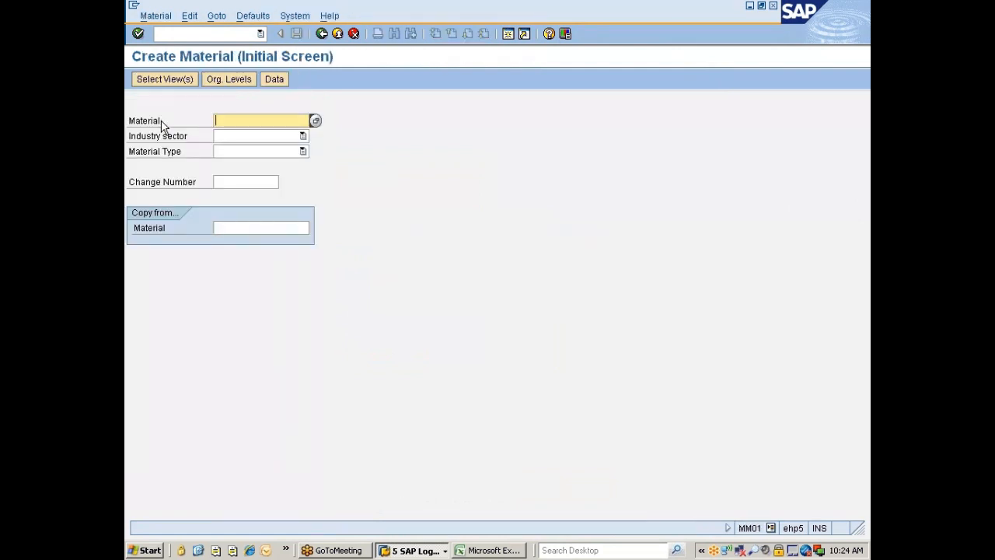
# Switch to the table view maintenance session for V_134K and leave it for the SAP Easy Access screen.
pyautogui.hotkey('alt', 'Tab')
pyautogui.hotkey('alt', 'Tab')
pyautogui.hotkey('alt', 'Tab')
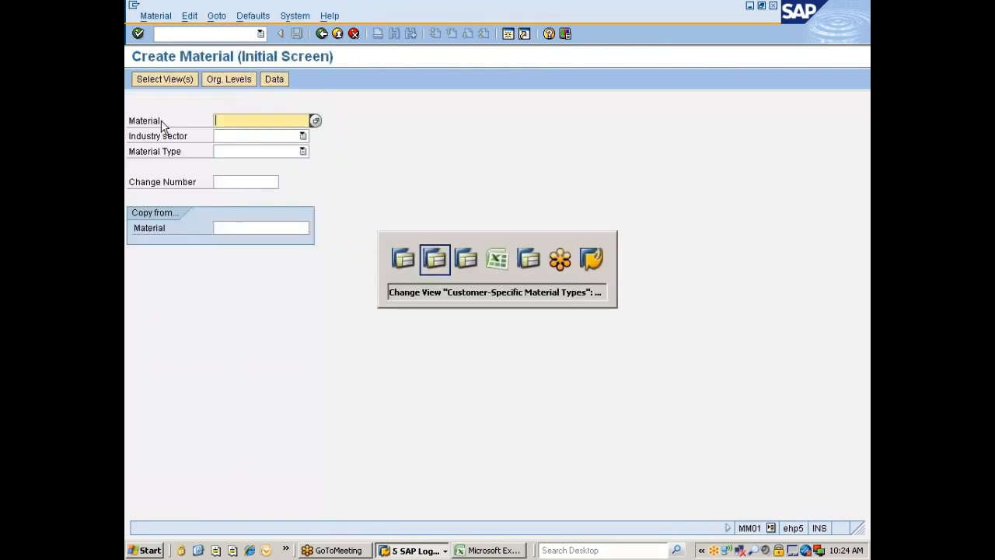
pyautogui.click(314, 355)
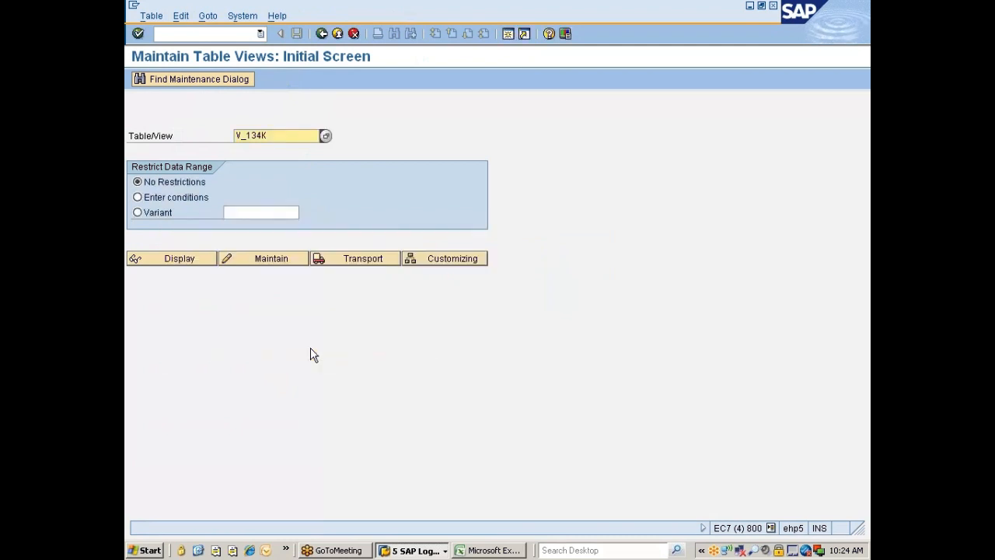
pyautogui.click(322, 34)
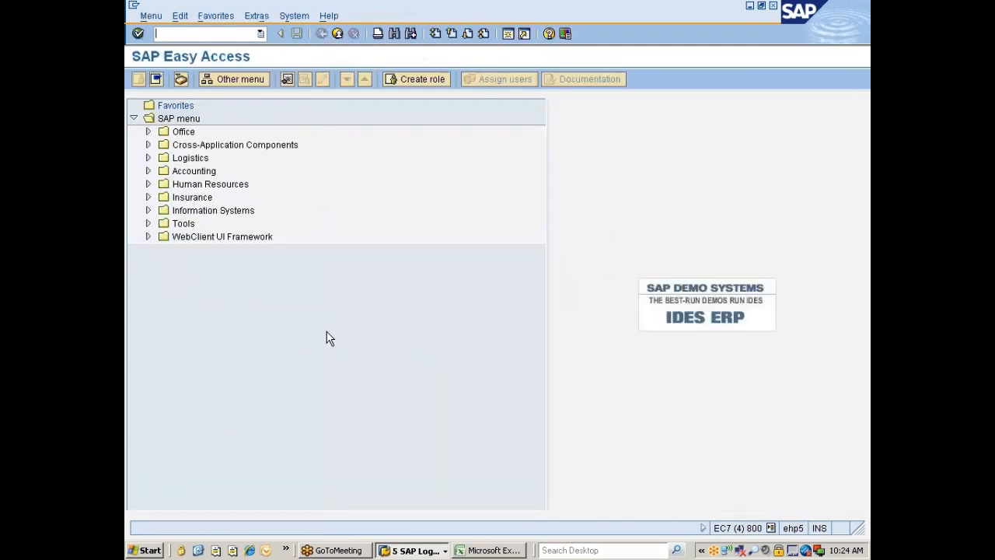
# Look up and select the table name behind the transaction group value list in the Customer-Specific Material Types view, and close the list.
pyautogui.click(409, 550)
pyautogui.click(420, 518)
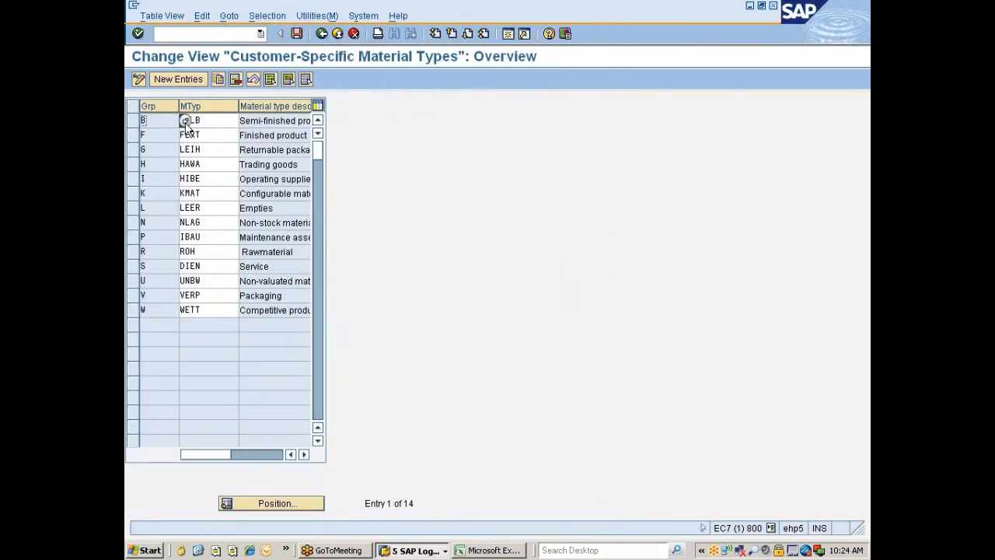
pyautogui.press('F4')
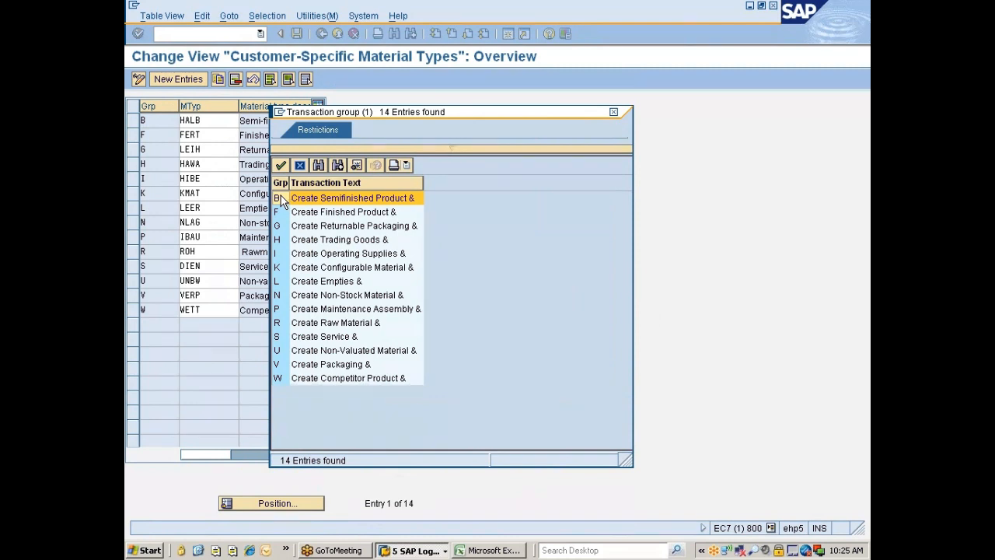
pyautogui.press('F1')
pyautogui.click(210, 68)
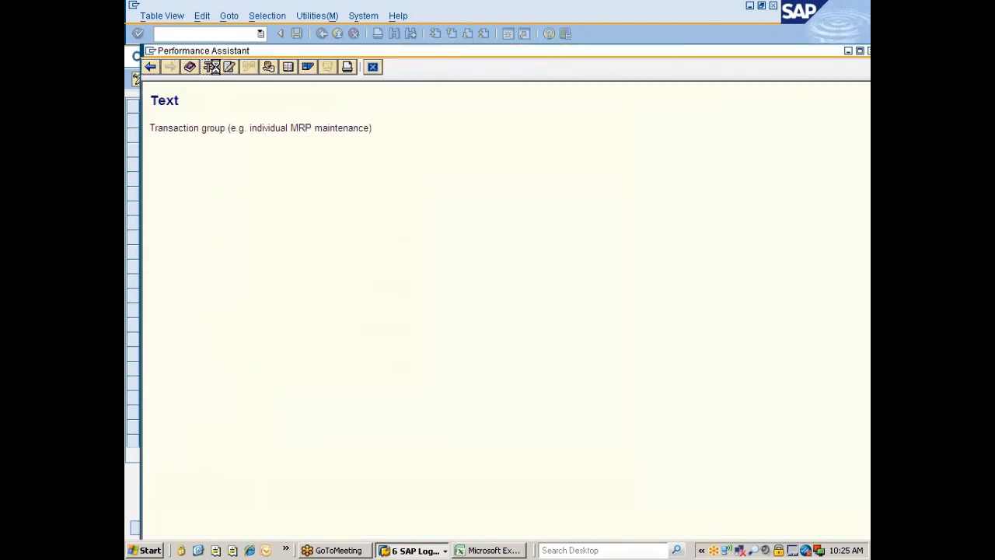
pyautogui.doubleClick(266, 370)
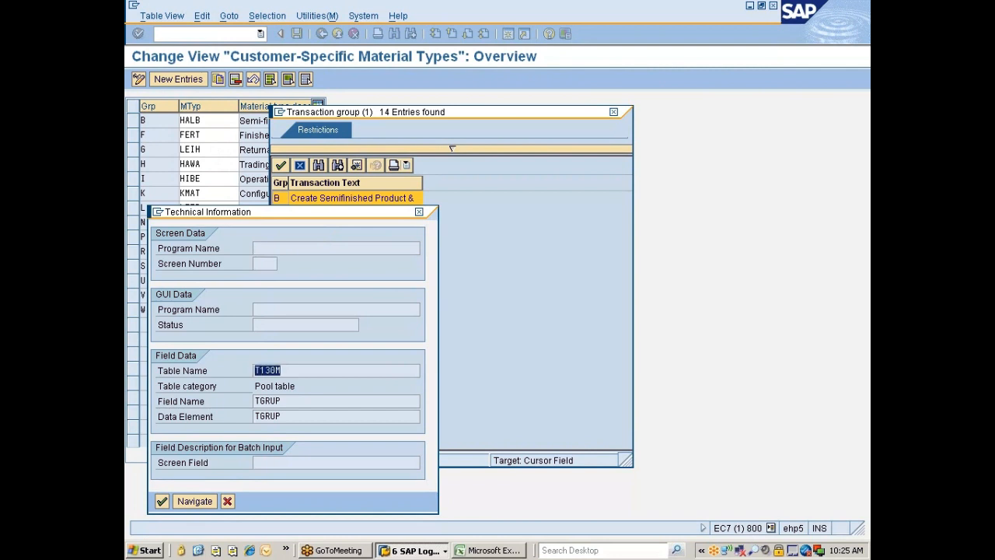
pyautogui.click(227, 501)
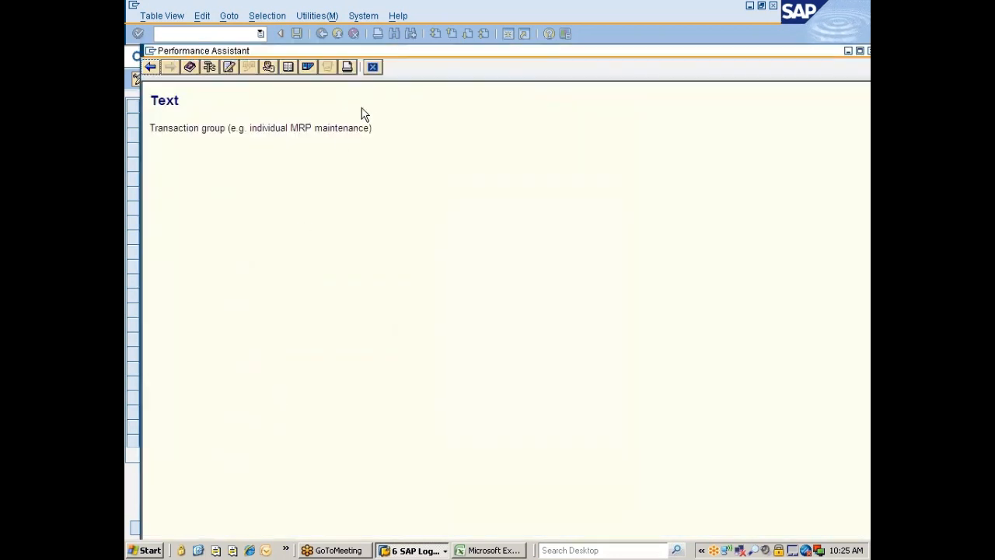
pyautogui.click(374, 67)
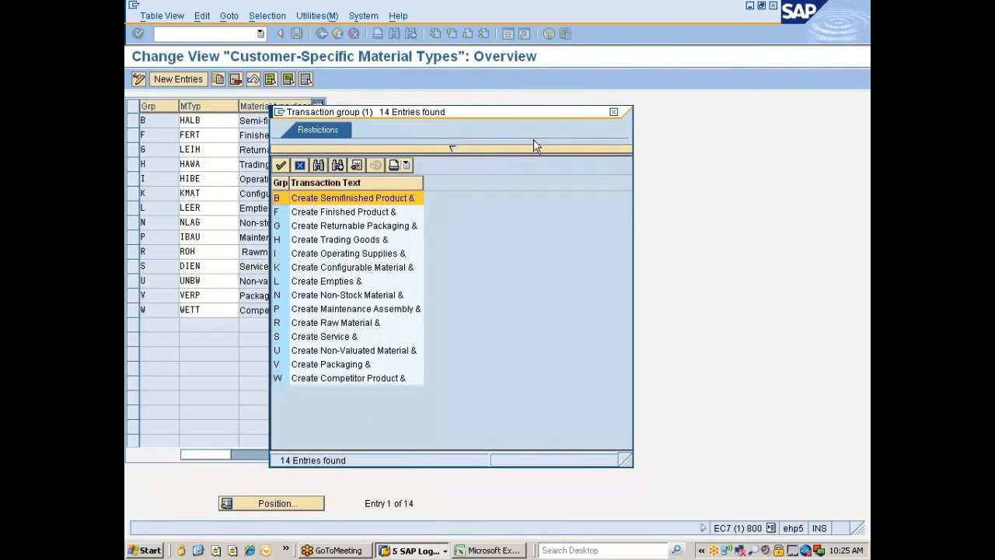
pyautogui.click(614, 112)
# Start table view maintenance in the SAP Easy Access session and try to maintain table T130M without restrictions.
pyautogui.click(391, 549)
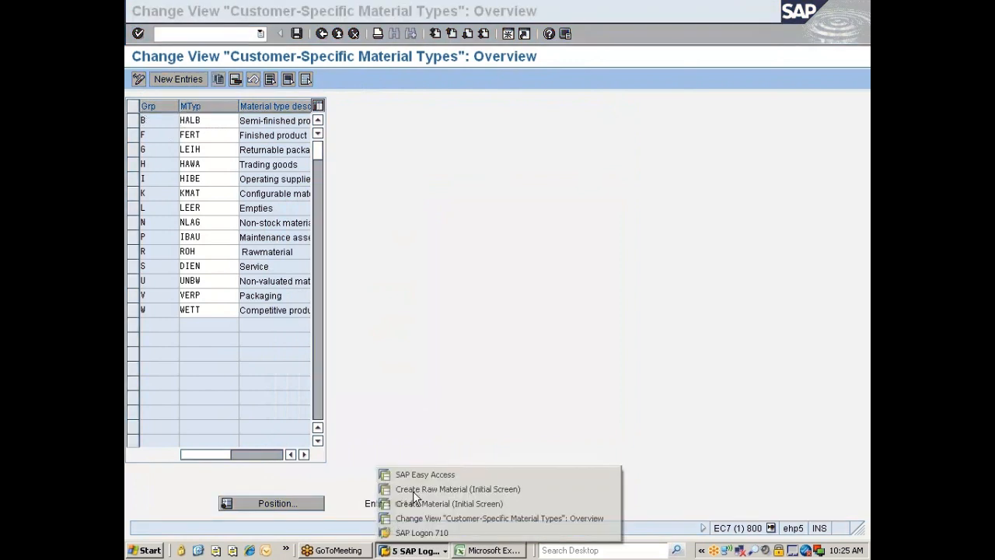
pyautogui.click(405, 473)
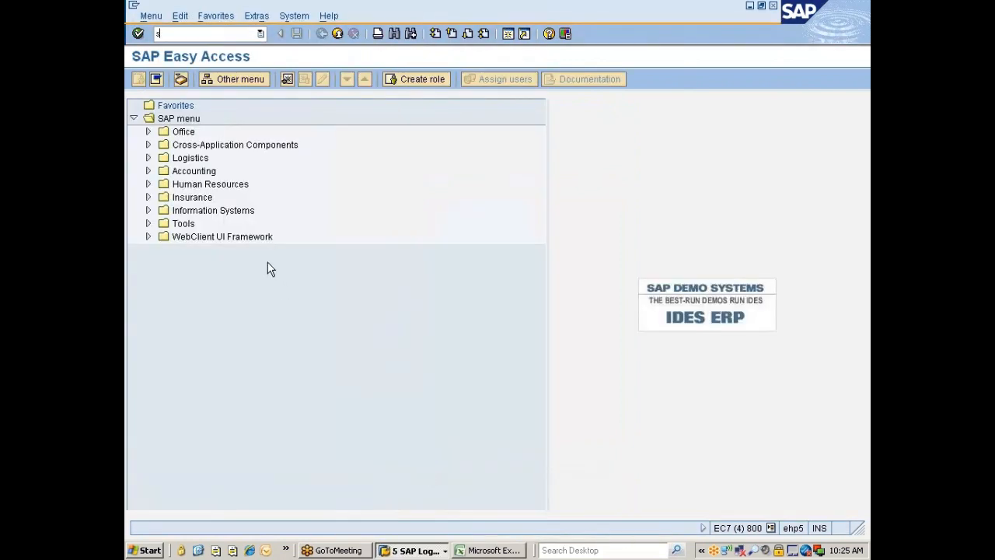
pyautogui.press('Return')
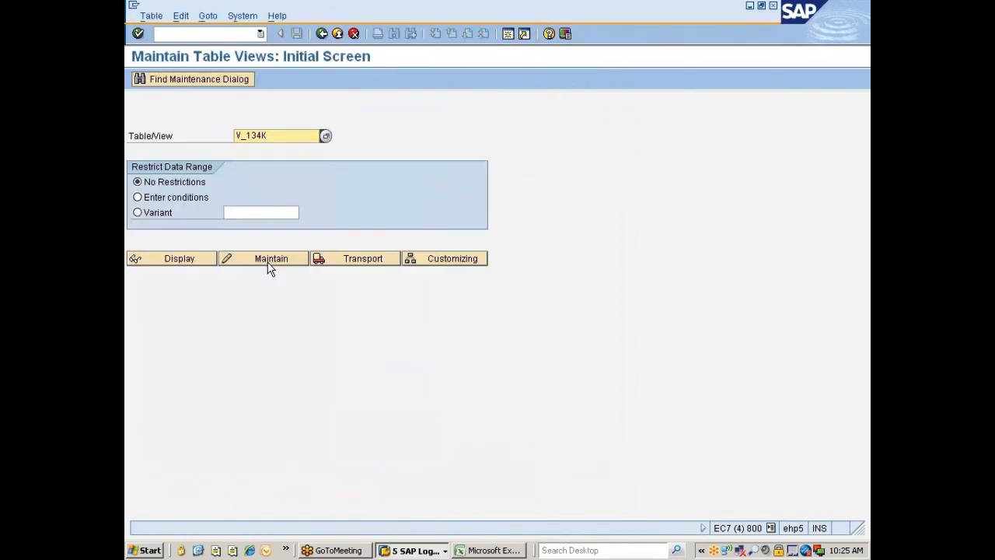
pyautogui.write('T130M')
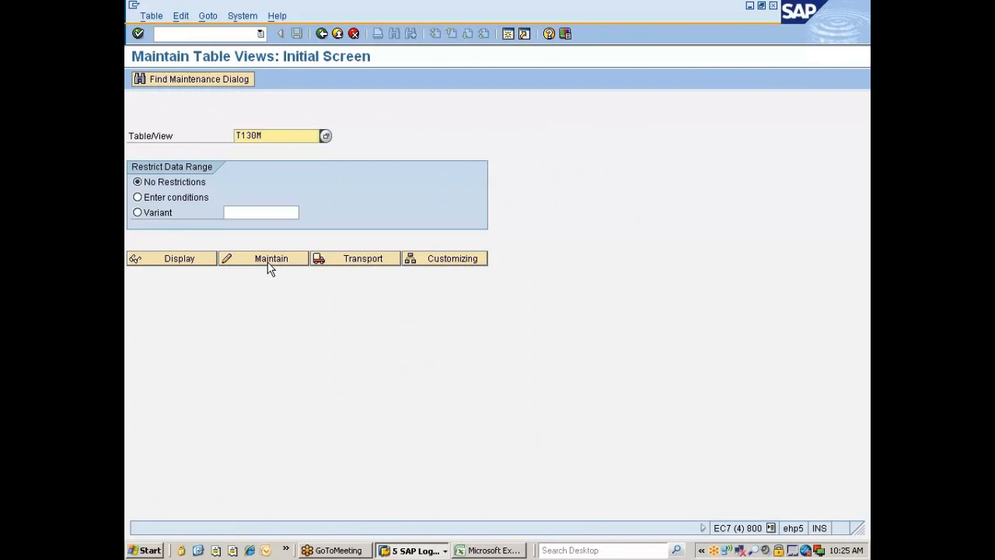
pyautogui.click(269, 260)
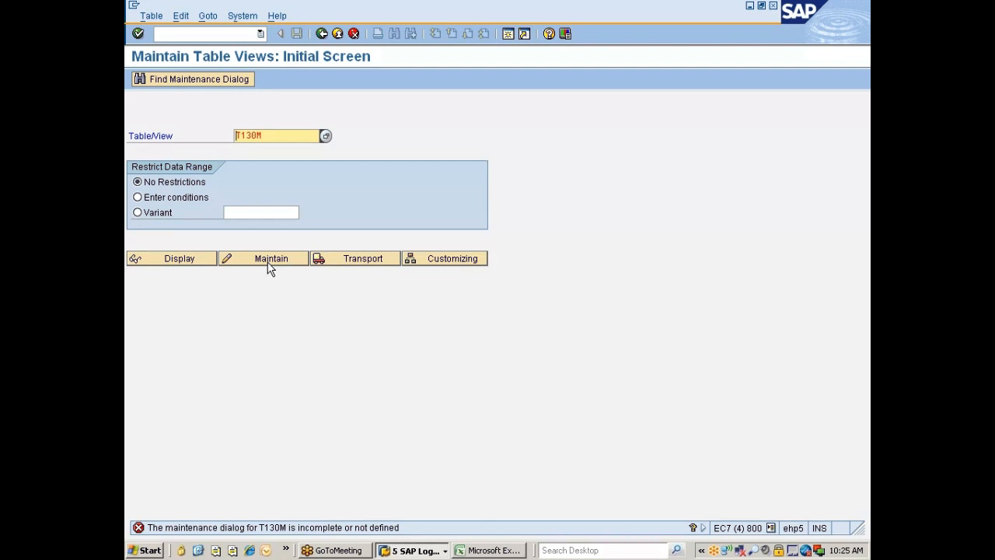
# List the customizing activities for table T130M without specifying a project, and widen the IMG activity column.
pyautogui.click(450, 259)
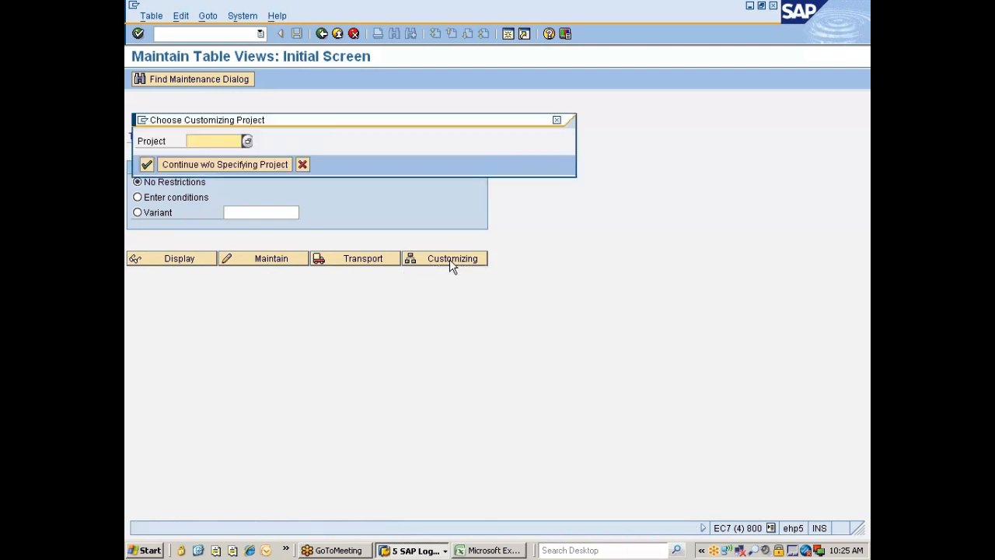
pyautogui.click(251, 164)
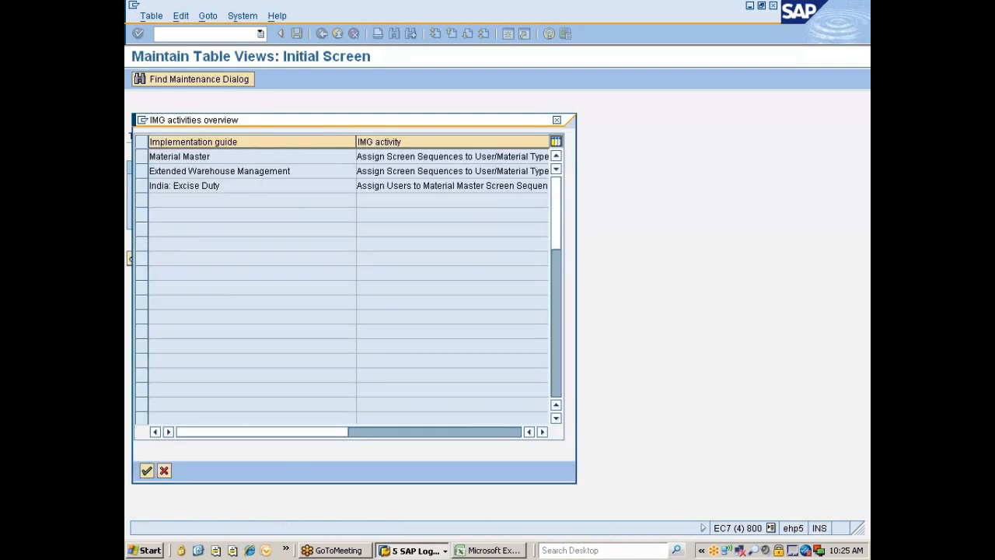
pyautogui.moveTo(356, 144); pyautogui.dragTo(293, 149)
pyautogui.moveTo(494, 146); pyautogui.dragTo(549, 143)
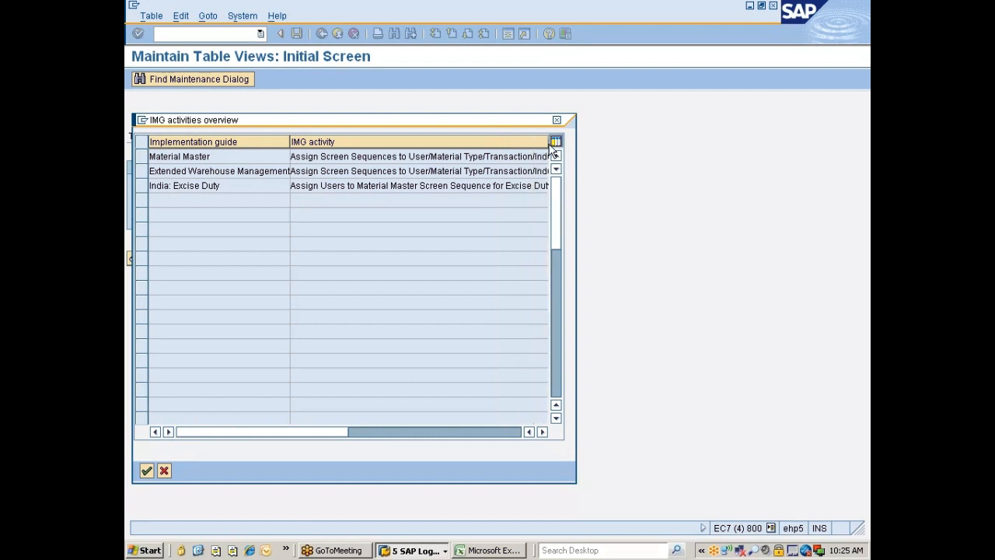
# Leave the Customer-Specific Material Types view in its session and return to the Implementation Guide.
pyautogui.click(415, 550)
pyautogui.click(432, 519)
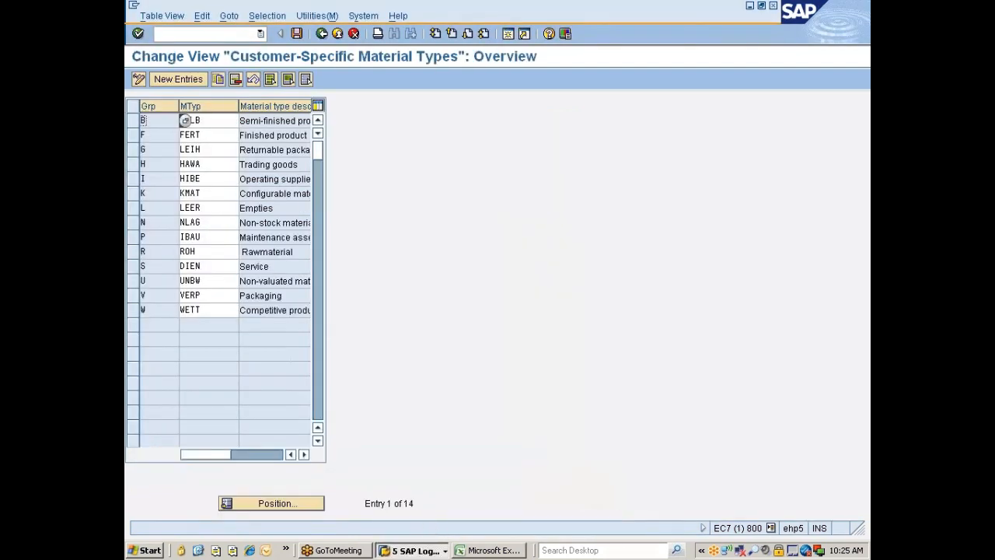
pyautogui.click(321, 33)
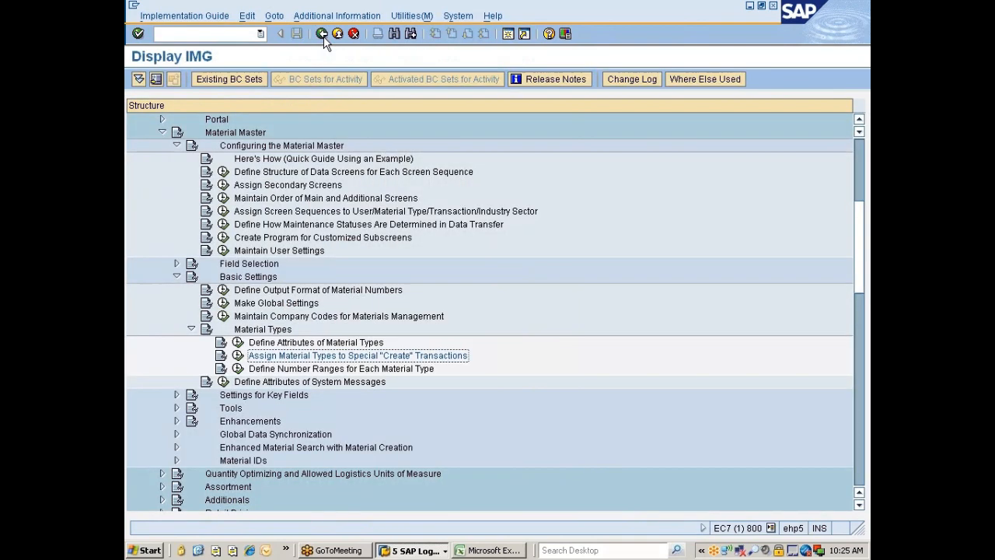
# From the T130M activities overview, open and execute the Material Master activity Assign Screen Sequences to User/Material Type/Transaction/Industry Sector.
pyautogui.hotkey('alt', 'Tab')
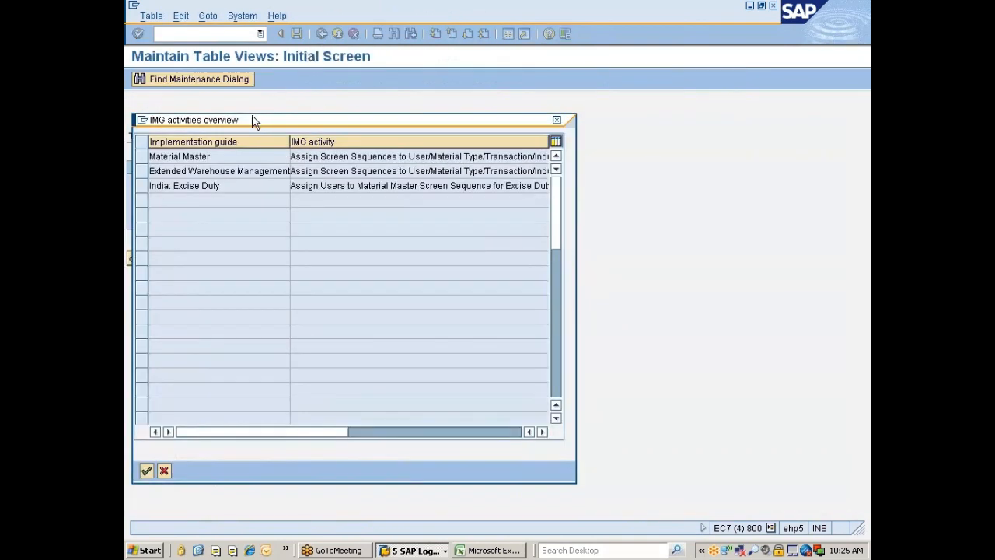
pyautogui.doubleClick(353, 156)
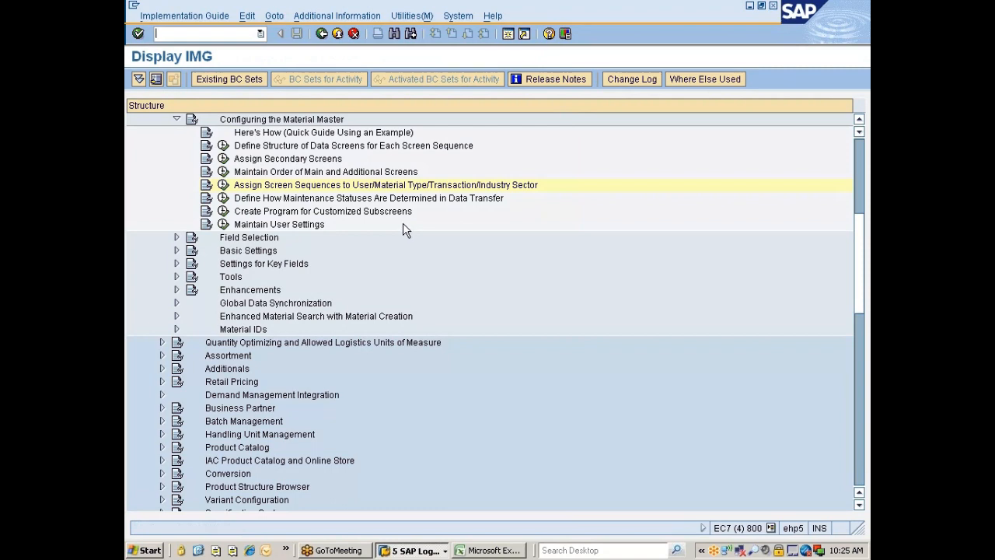
pyautogui.click(223, 184)
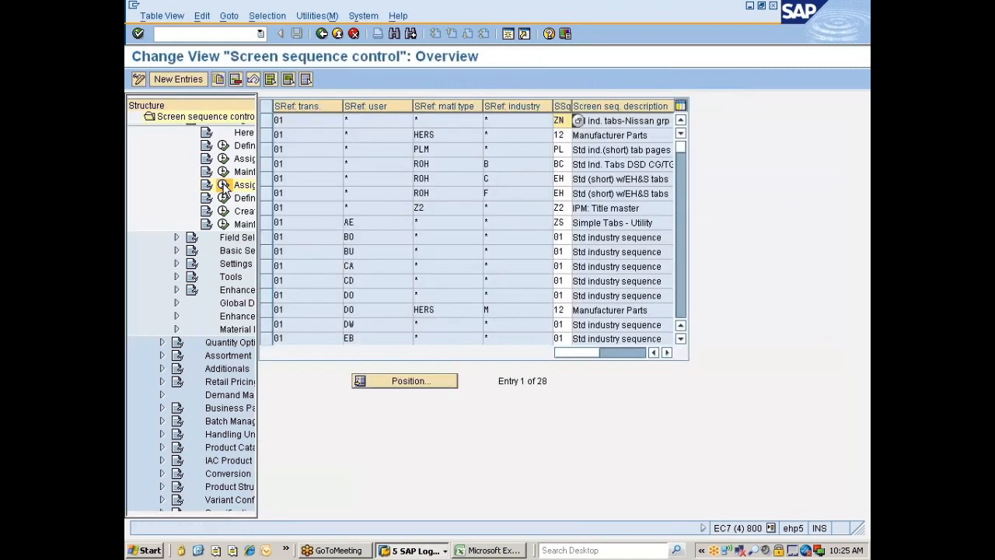
# Examine the screen sequence control entries by transaction, user, material type and industry reference, widening the SSq column.
pyautogui.scroll(-3, 314, 242)
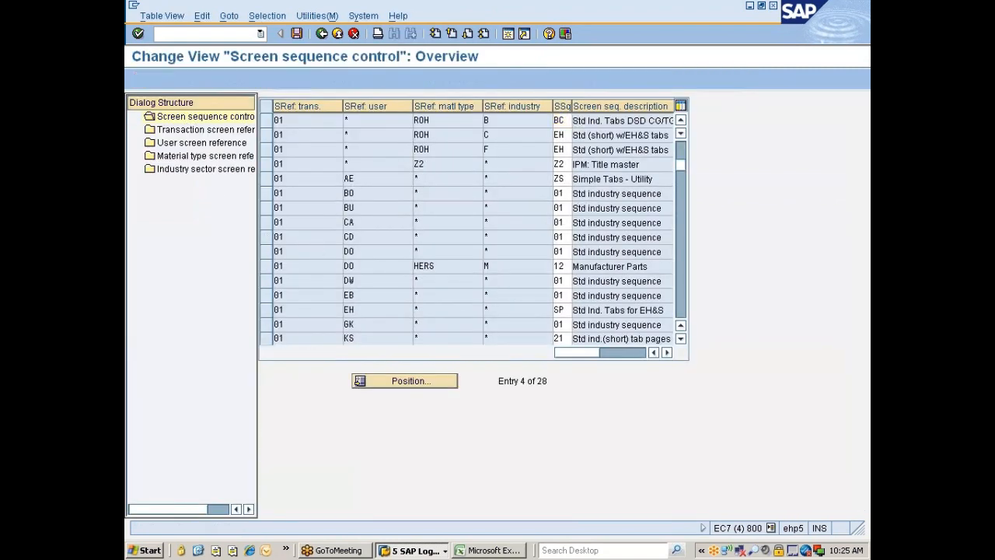
pyautogui.scroll(-3, 314, 242)
pyautogui.scroll(2, 314, 242)
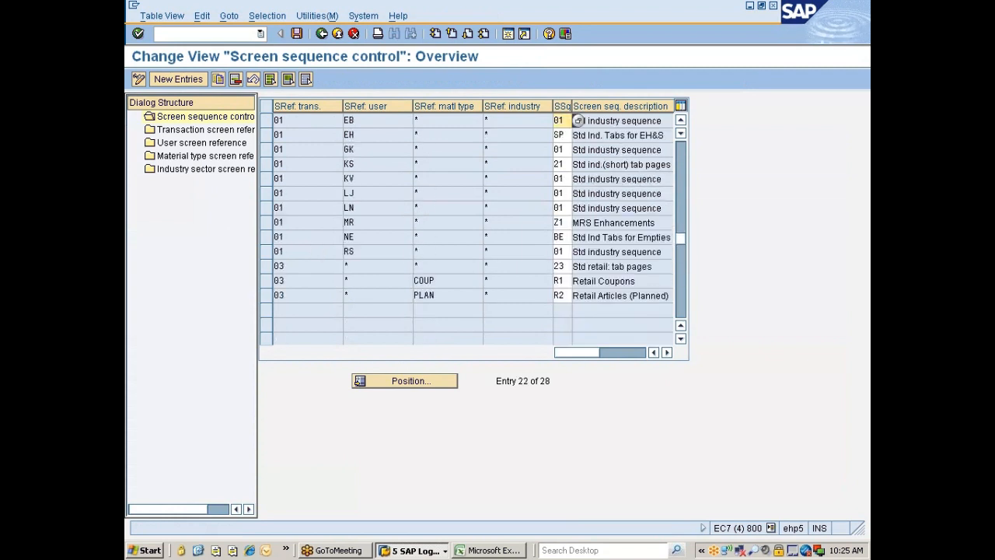
pyautogui.scroll(2, 577, 120)
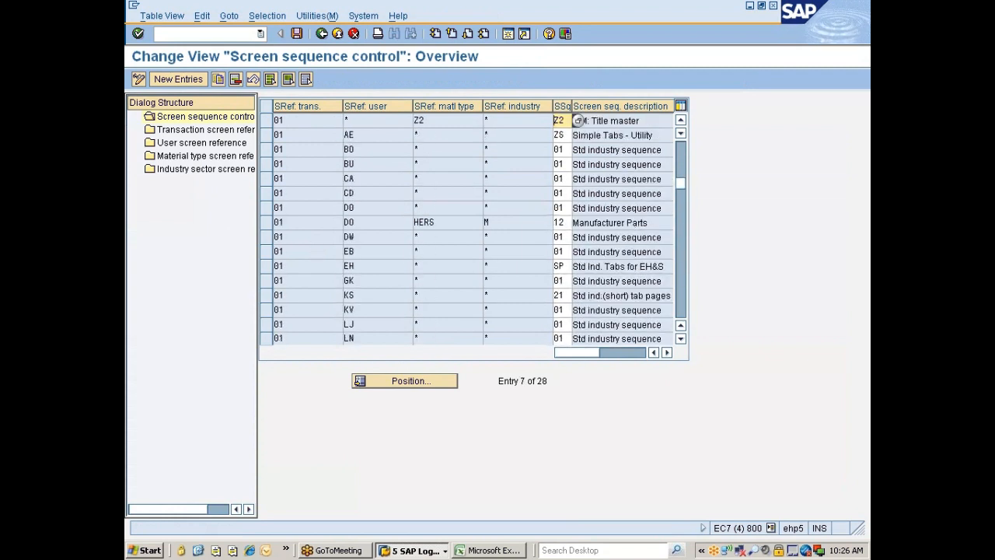
pyautogui.click(487, 223)
pyautogui.scroll(2, 328, 221)
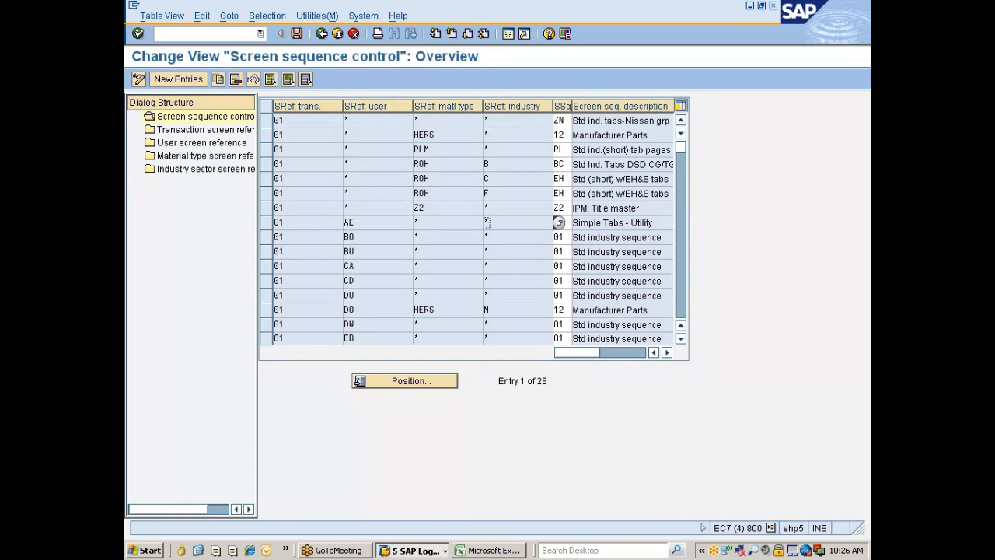
pyautogui.click(200, 117)
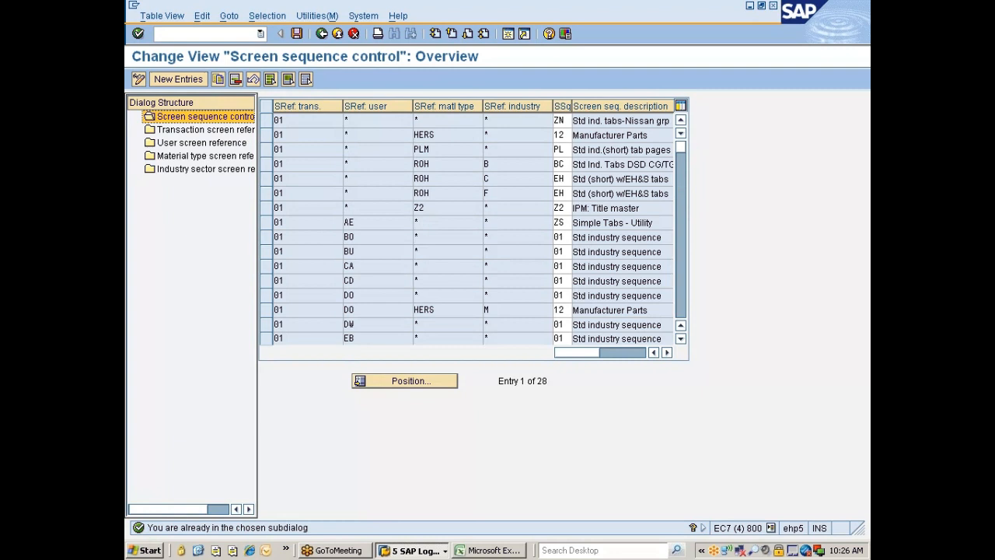
pyautogui.moveTo(571, 108); pyautogui.dragTo(591, 108)
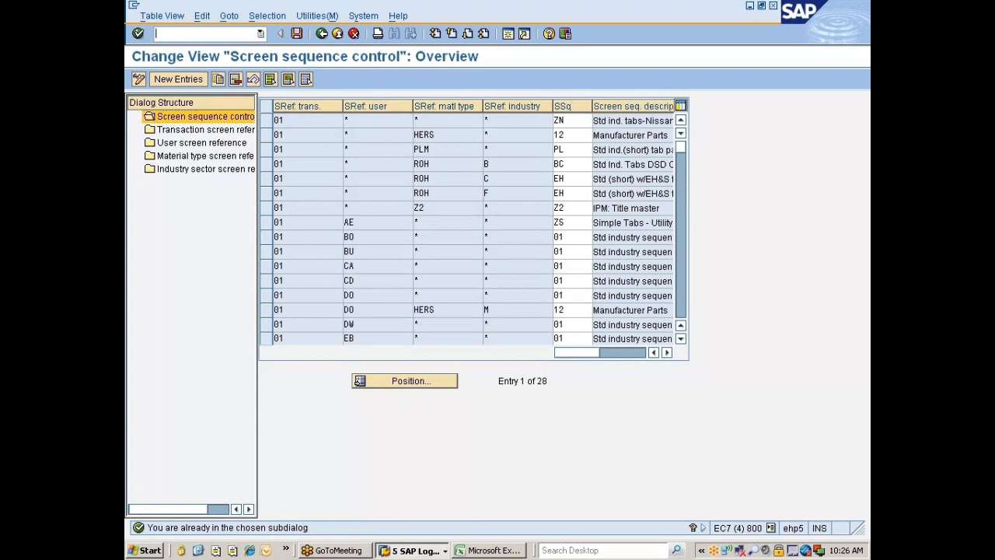
pyautogui.click(680, 262)
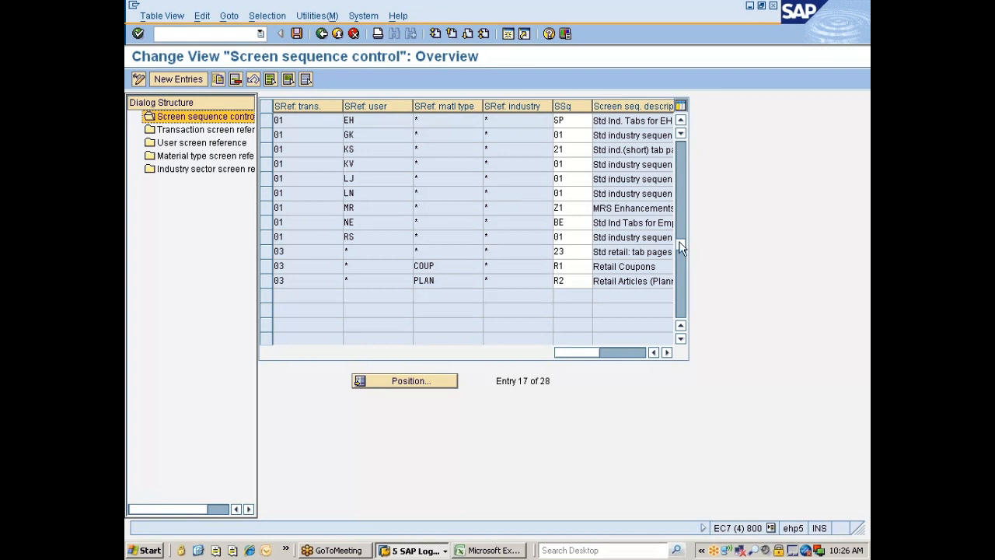
pyautogui.moveTo(680, 247); pyautogui.dragTo(681, 144)
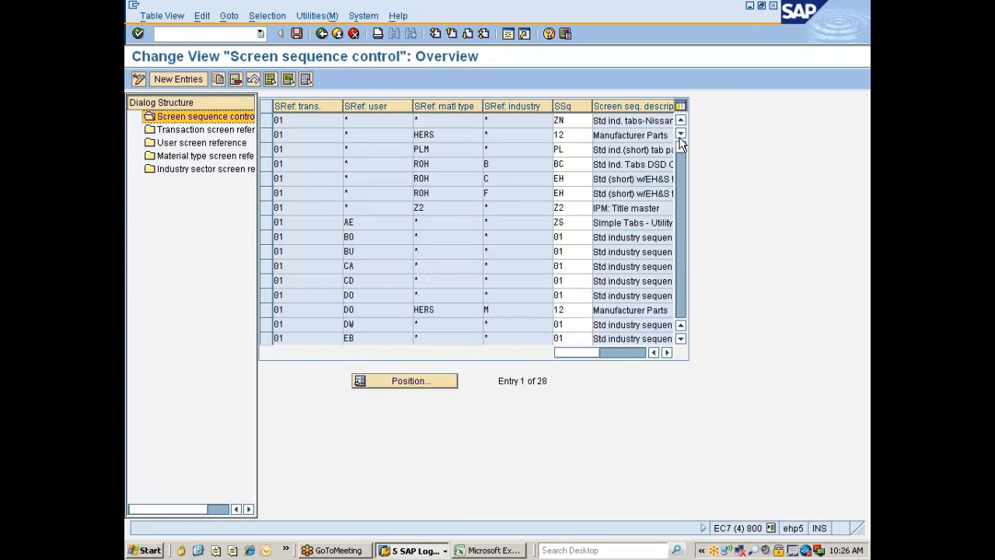
# Open the transaction screen reference and review the screen references of the material transactions through MMZ2.
pyautogui.click(190, 134)
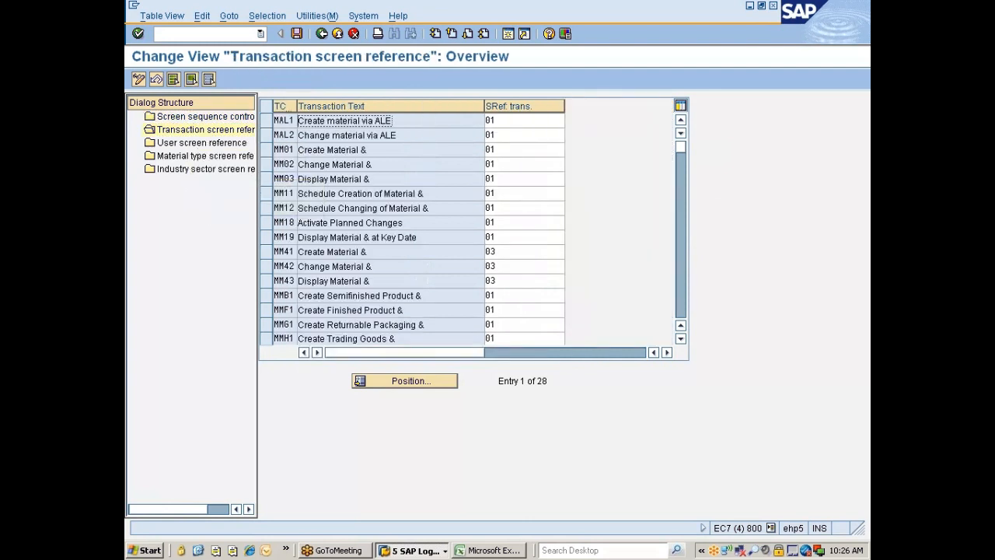
pyautogui.click(681, 288)
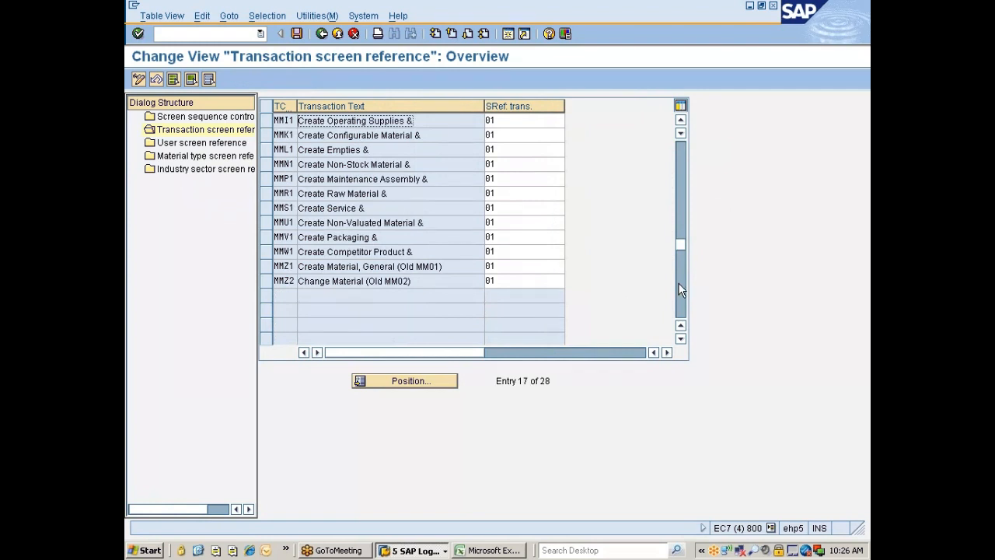
pyautogui.click(518, 281)
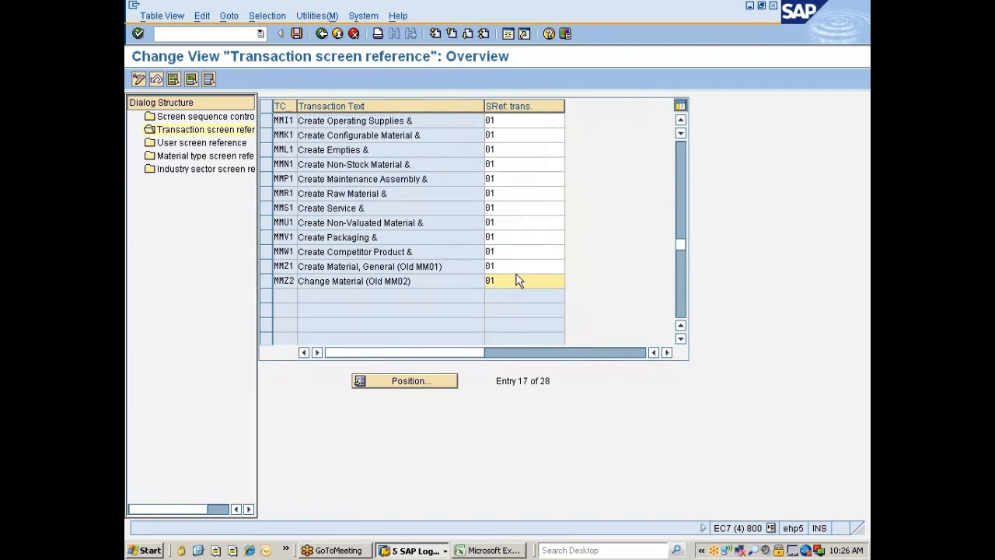
# View the user screen reference and the material type screen reference of the screen sequence assignment.
pyautogui.click(165, 145)
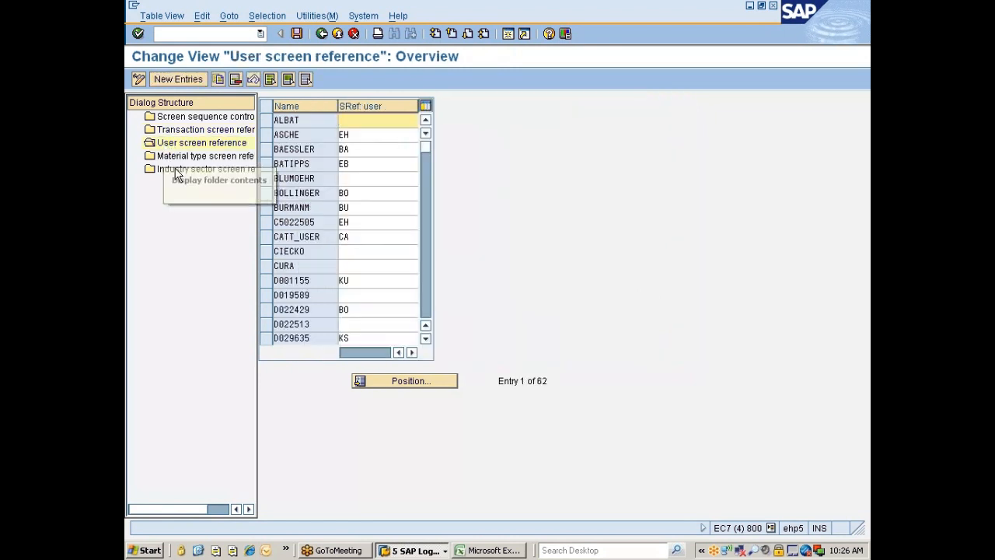
pyautogui.click(177, 158)
pyautogui.doubleClick(175, 159)
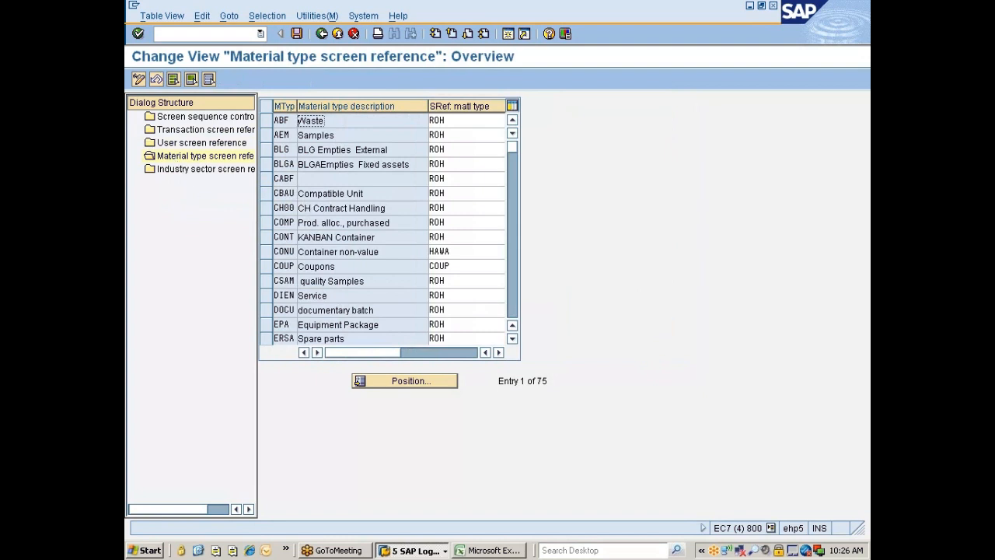
# Look up the screen references of material types ROH and ZMRO in the material type screen reference.
pyautogui.click(389, 381)
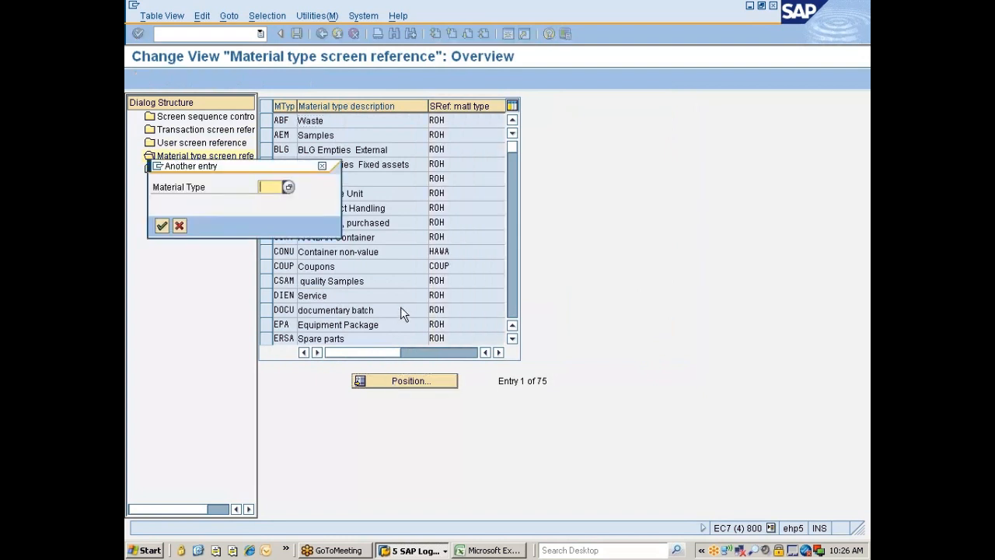
pyautogui.write('roh')
pyautogui.press('Return')
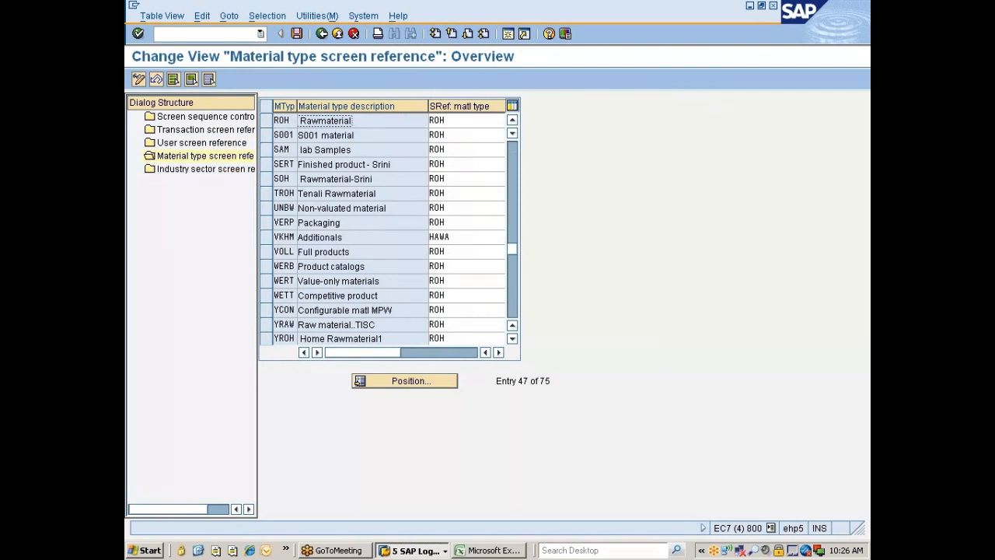
pyautogui.click(377, 381)
pyautogui.write('z')
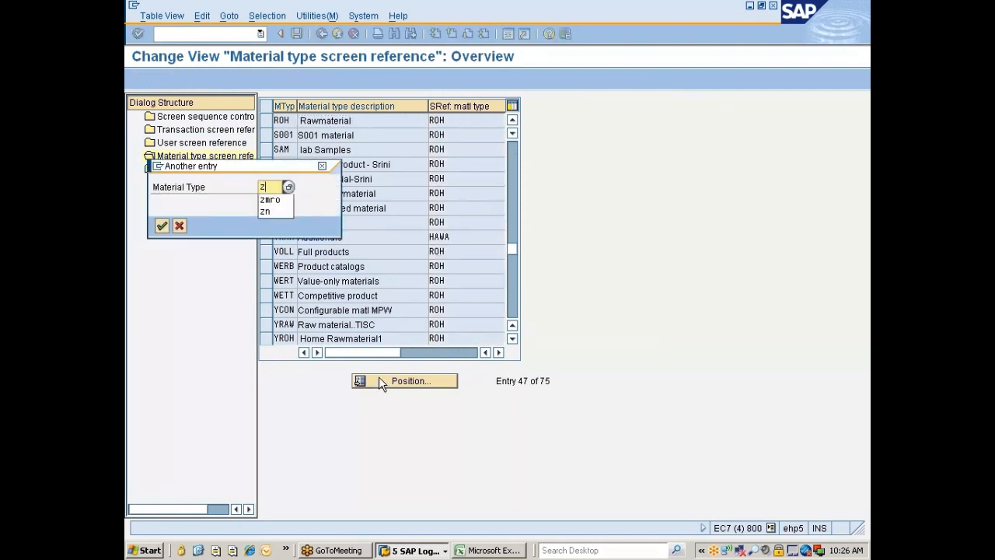
pyautogui.write('mro')
pyautogui.press('Return')
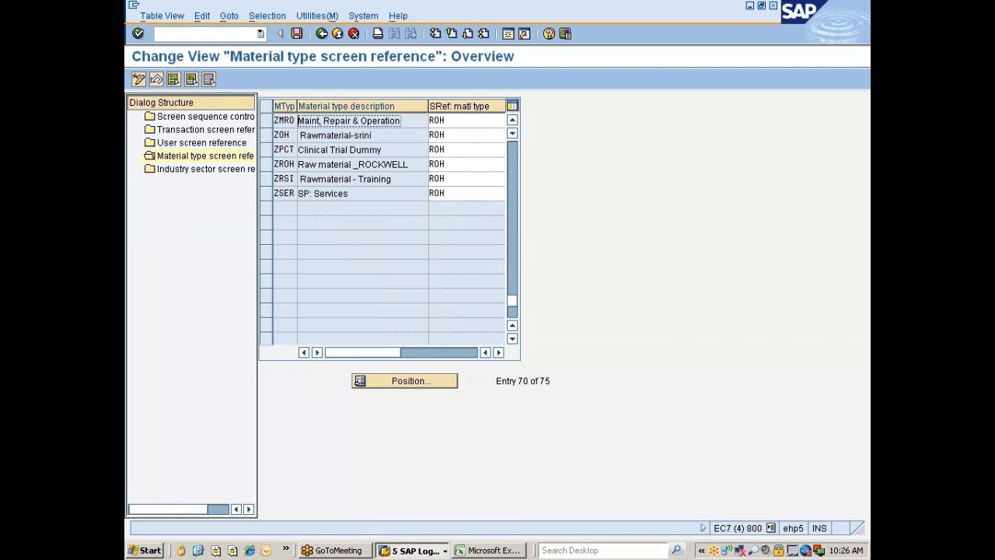
# Open the industry sector screen reference and review the sectors' references, including Casting Engineering and Mechanical Engineering, narrowing the Industry description column.
pyautogui.doubleClick(202, 171)
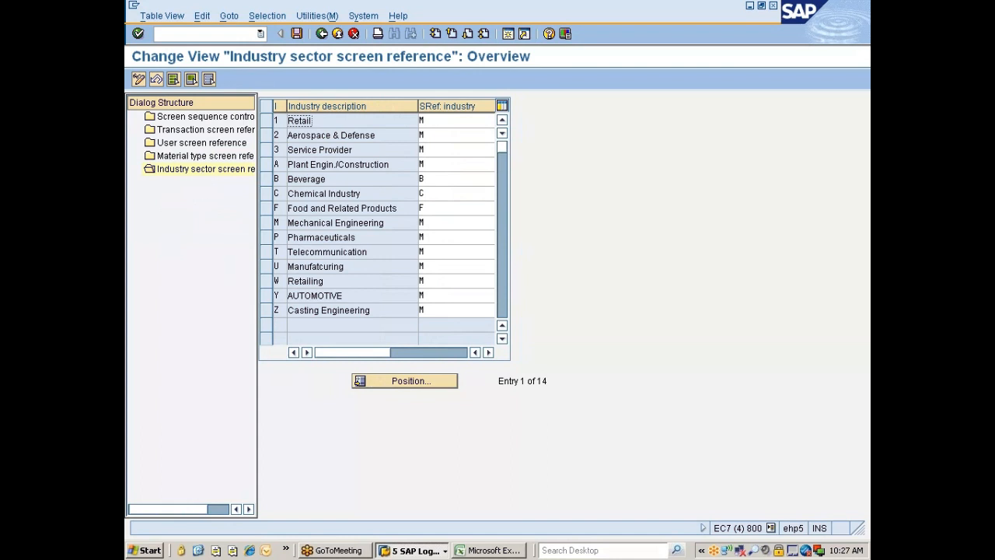
pyautogui.click(303, 313)
pyautogui.press('Tab')
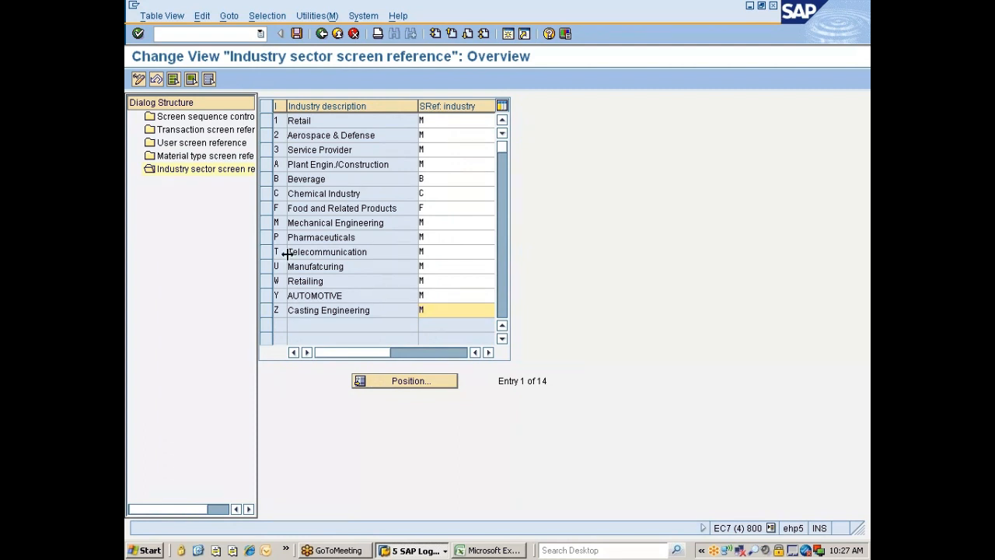
pyautogui.click(425, 223)
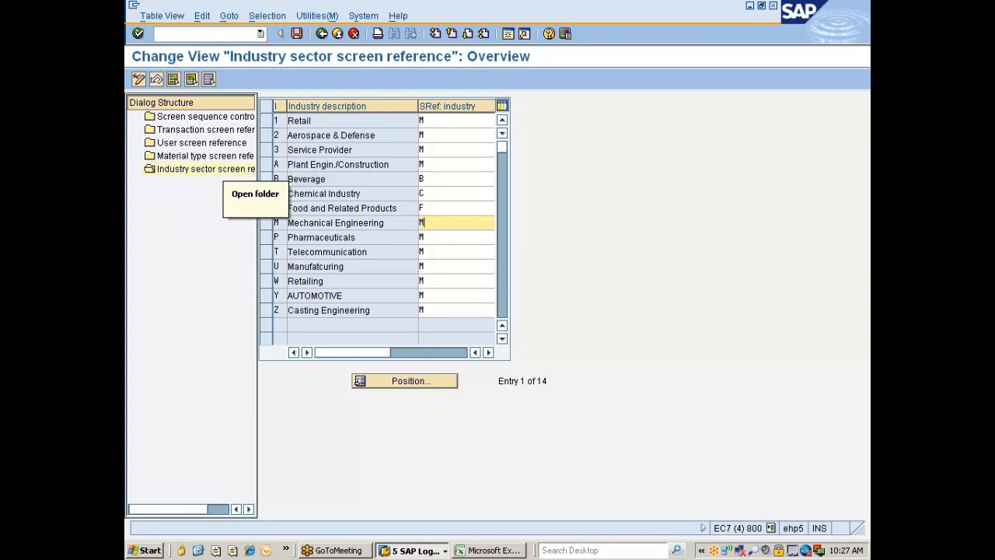
pyautogui.moveTo(418, 108); pyautogui.dragTo(398, 109)
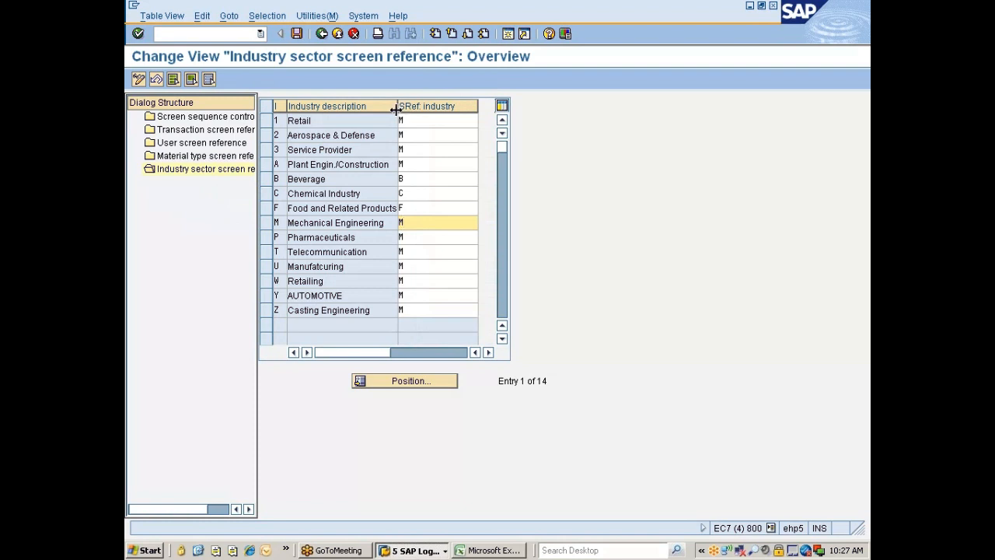
# Recheck the material type, user and transaction screen references and the screen sequence control, and return to the IMG structure.
pyautogui.doubleClick(196, 159)
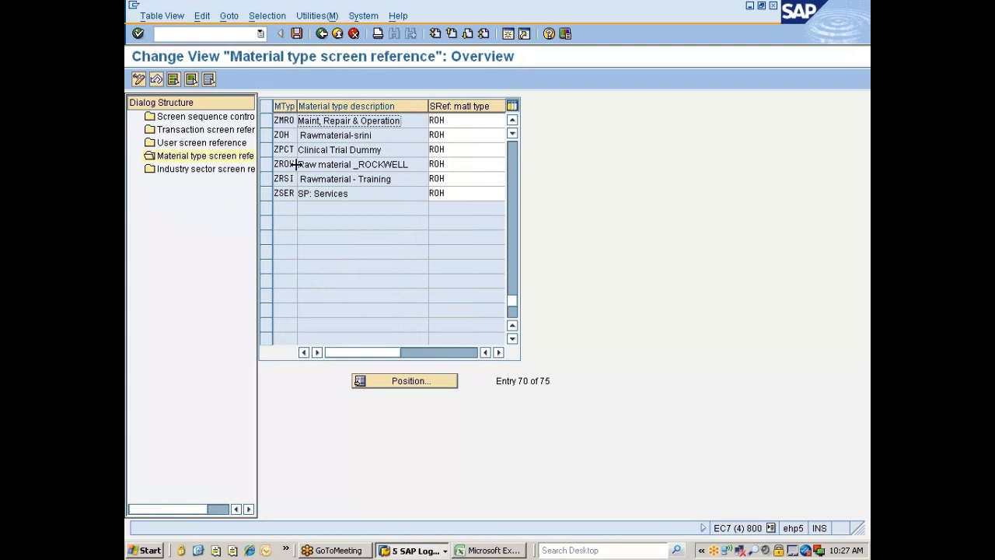
pyautogui.click(446, 164)
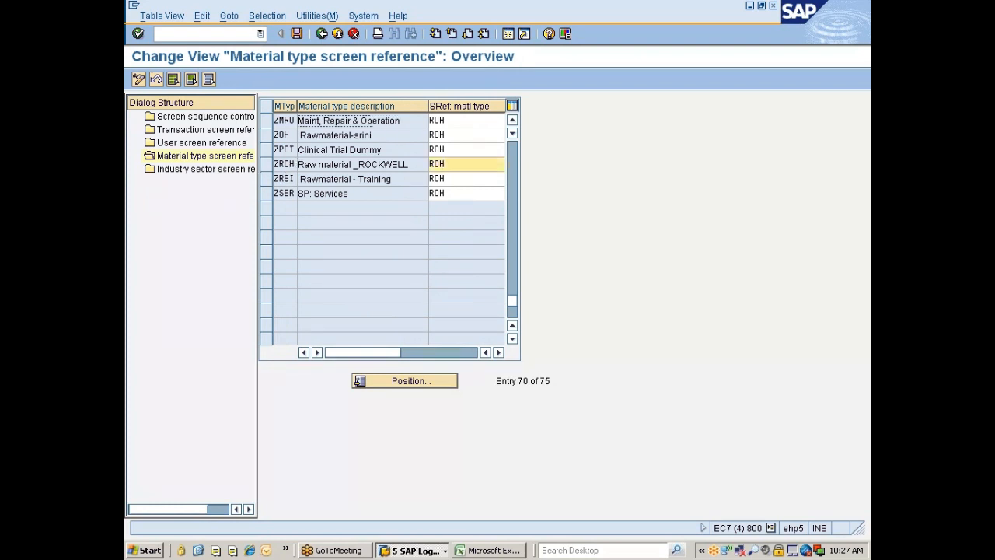
pyautogui.click(174, 144)
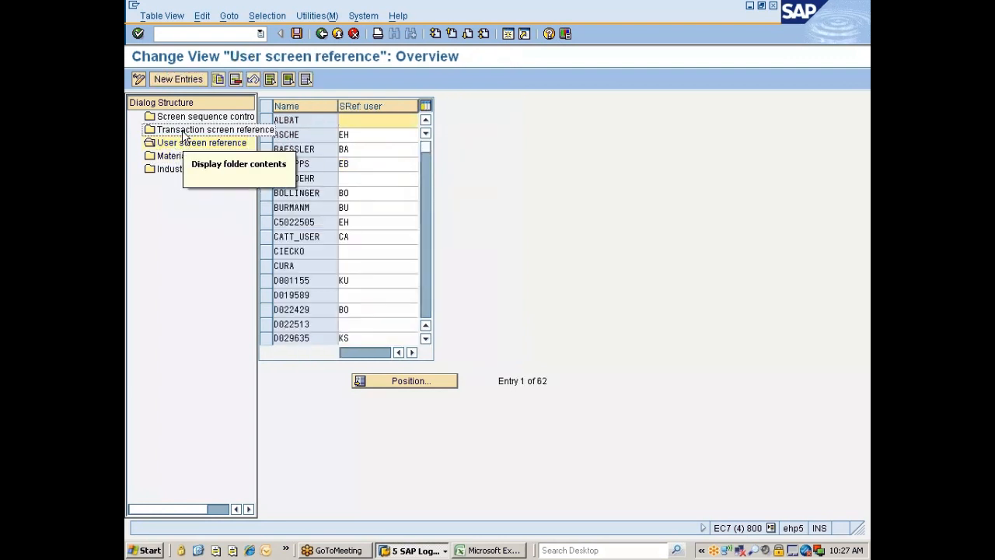
pyautogui.click(185, 130)
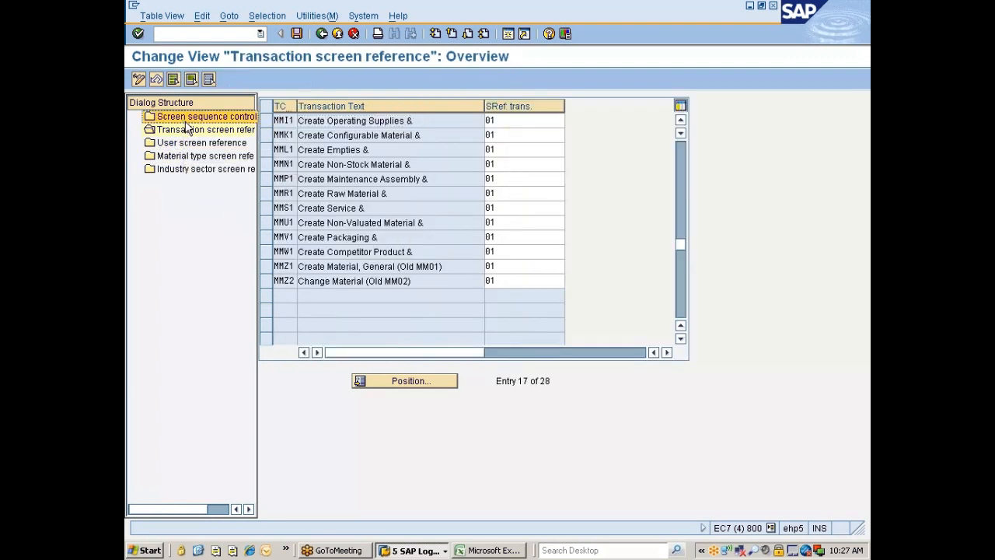
pyautogui.click(320, 34)
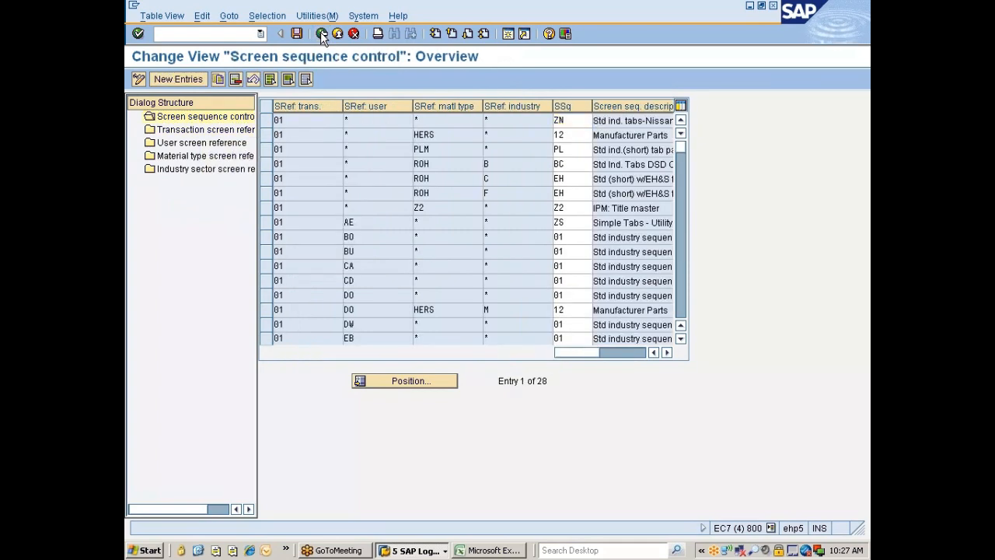
pyautogui.click(321, 33)
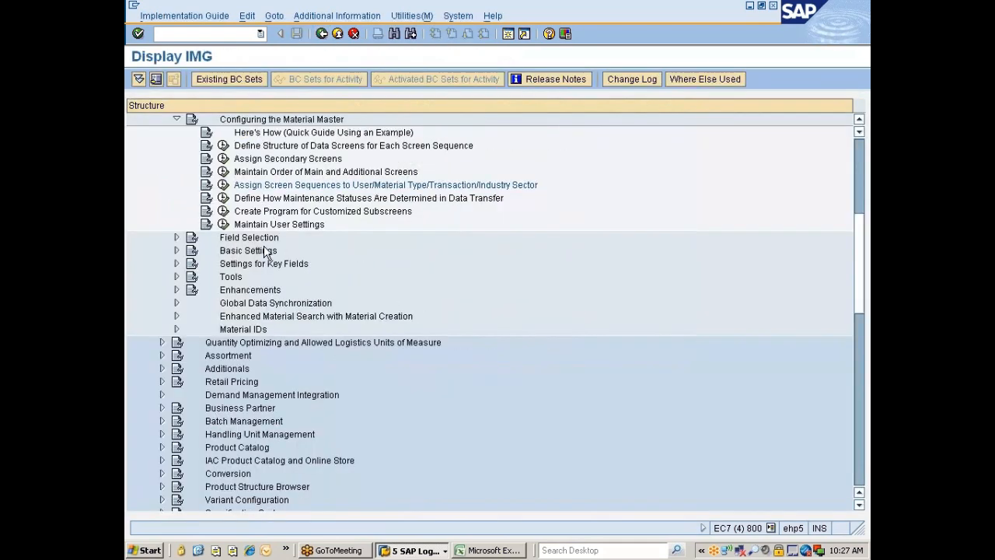
# Under Basic Settings, expand Material Types and execute the activity Assign Material Types to Special "Create" Transactions.
pyautogui.click(176, 250)
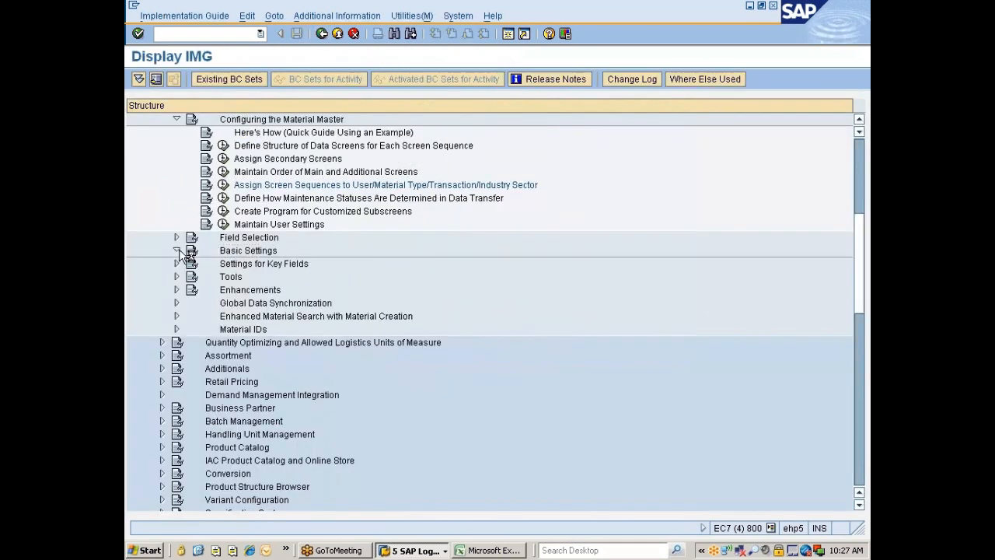
pyautogui.click(259, 303)
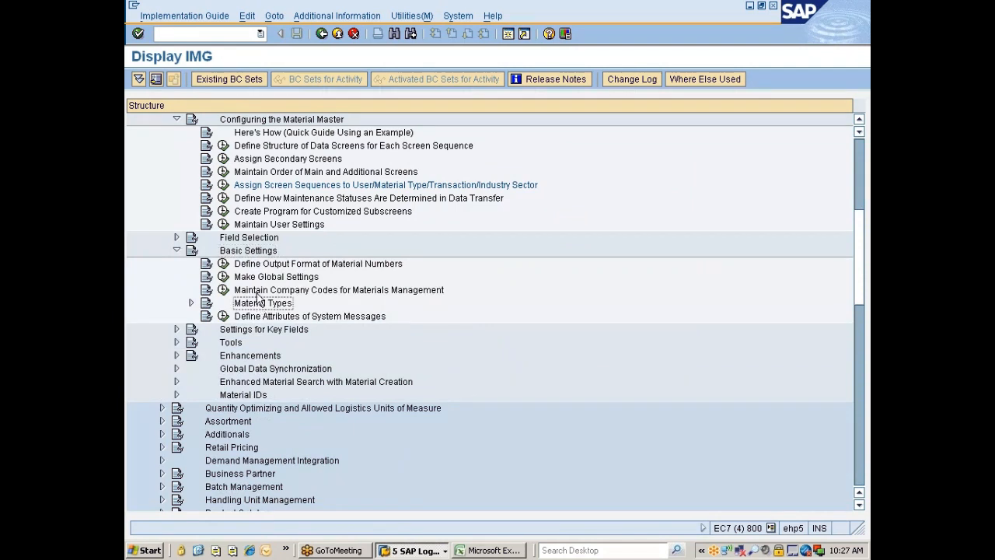
pyautogui.click(191, 302)
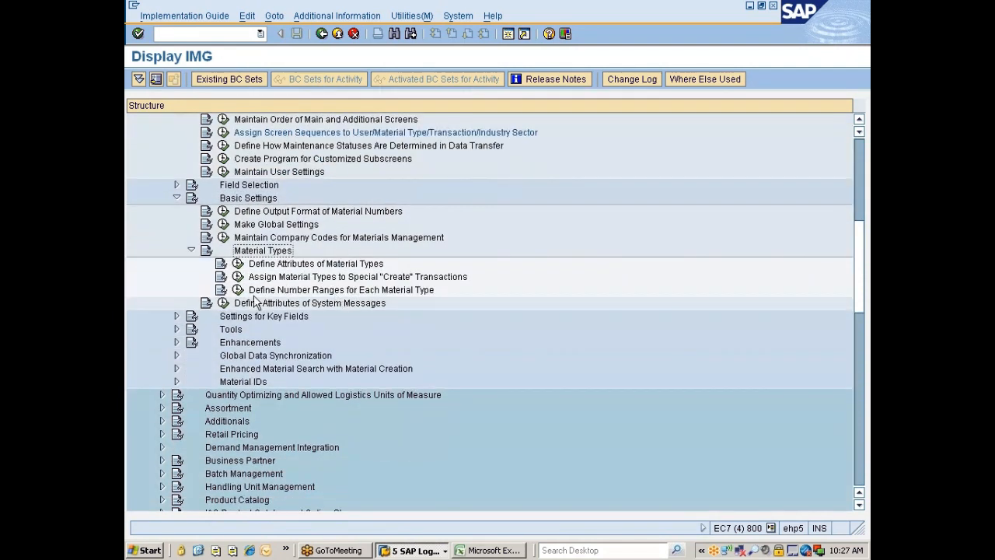
pyautogui.click(272, 279)
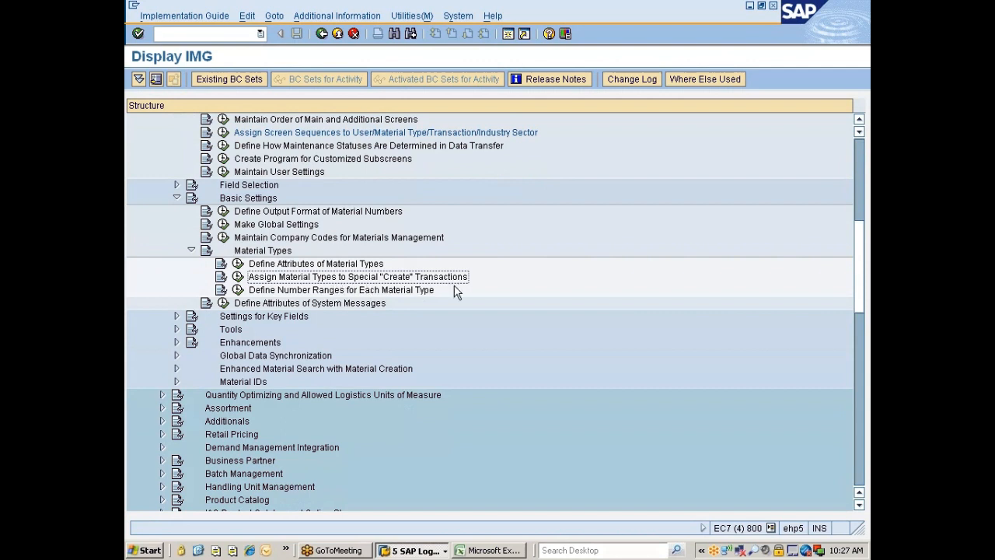
pyautogui.click(237, 277)
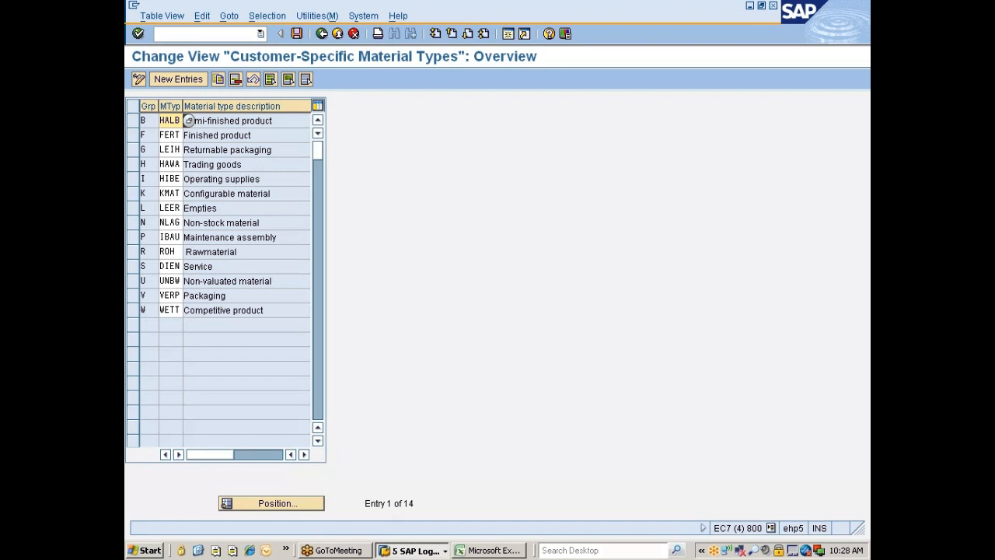
# Assign material type ZMRO to transaction group R and save the change with the proposed Customizing request.
pyautogui.click(134, 252)
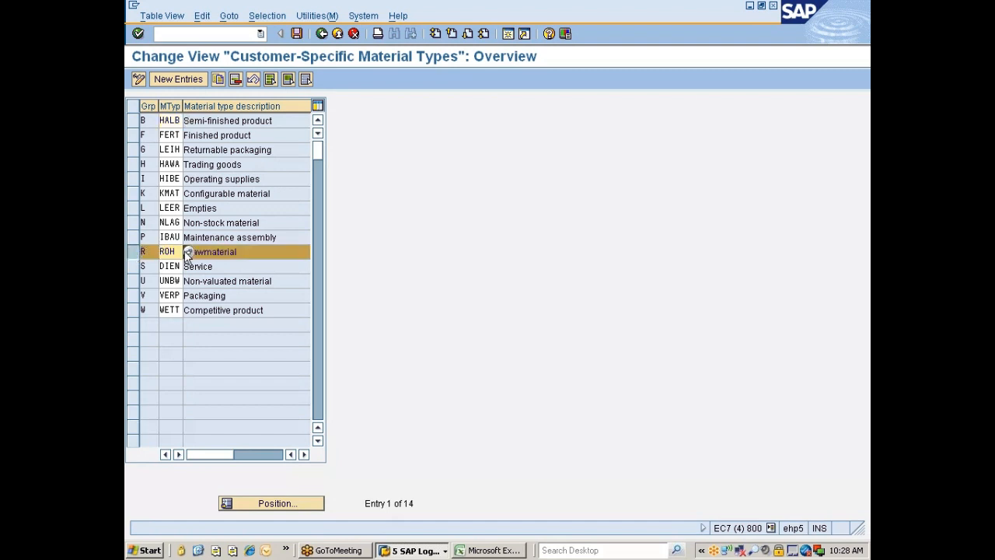
pyautogui.press('F4')
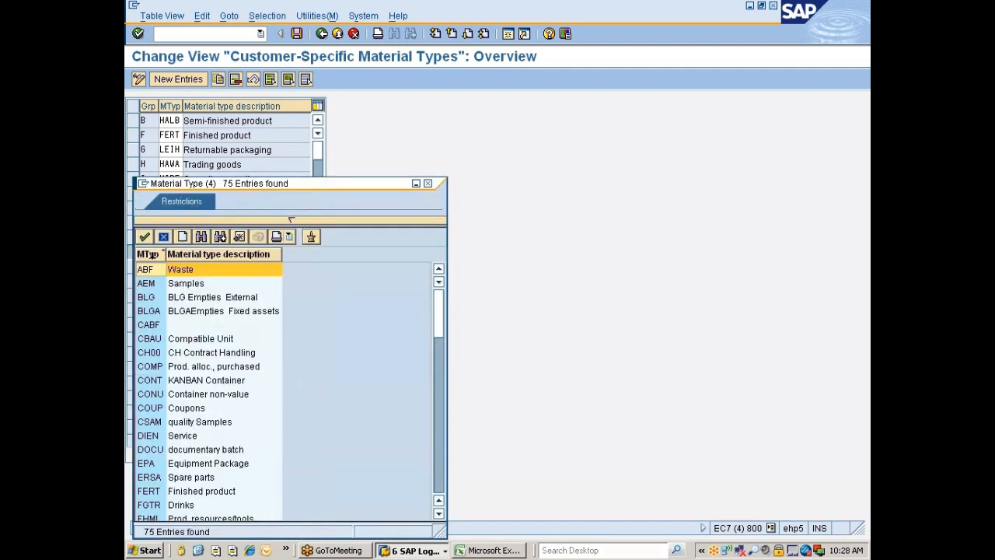
pyautogui.click(148, 254)
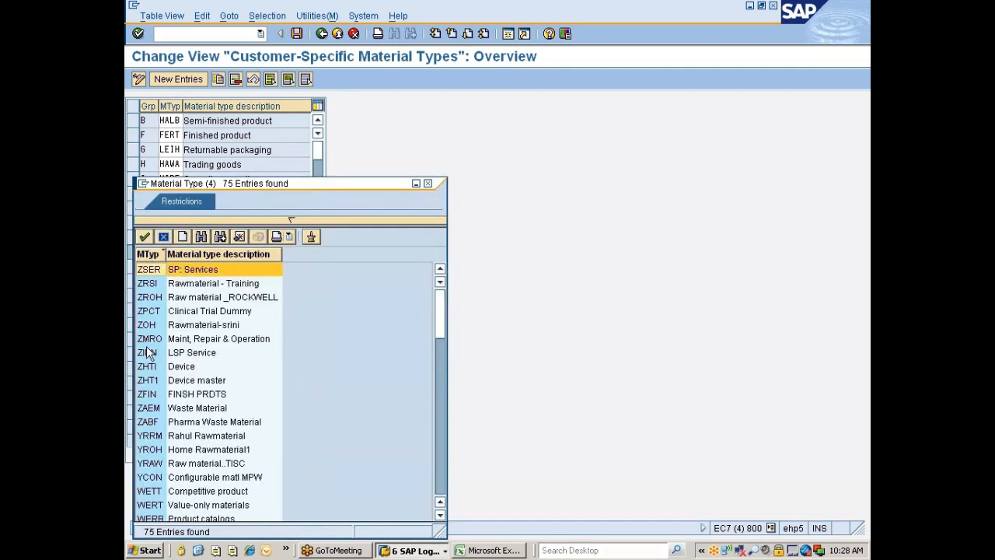
pyautogui.doubleClick(146, 339)
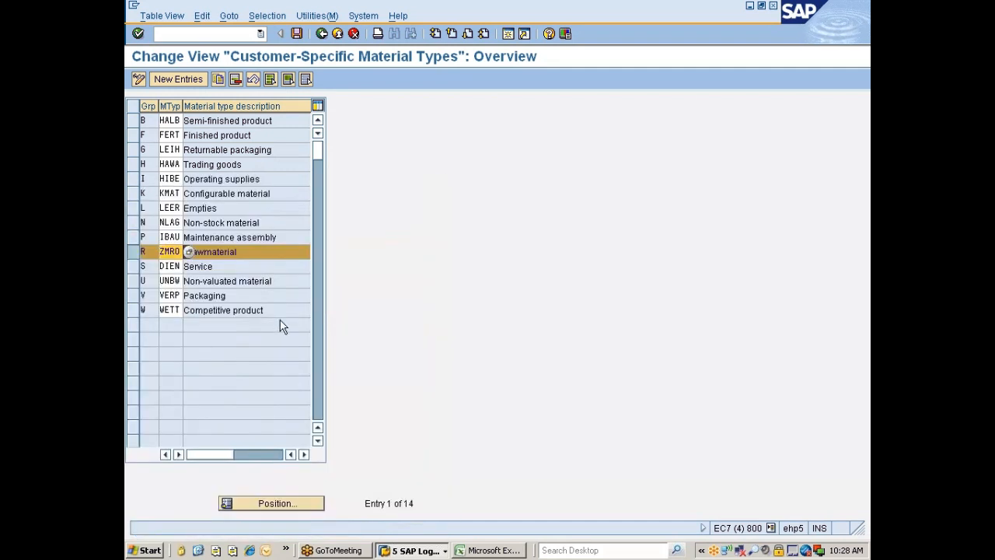
pyautogui.press('Return')
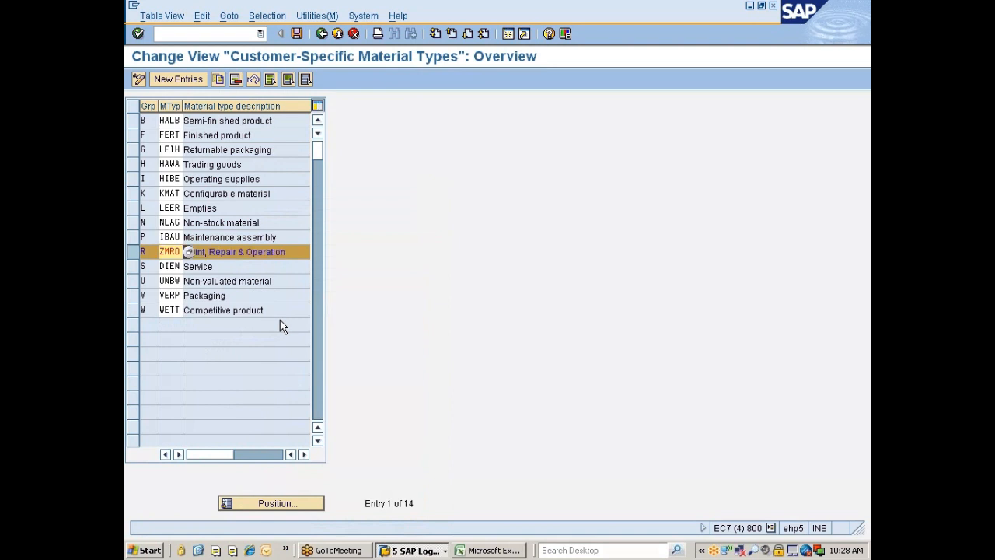
pyautogui.click(297, 33)
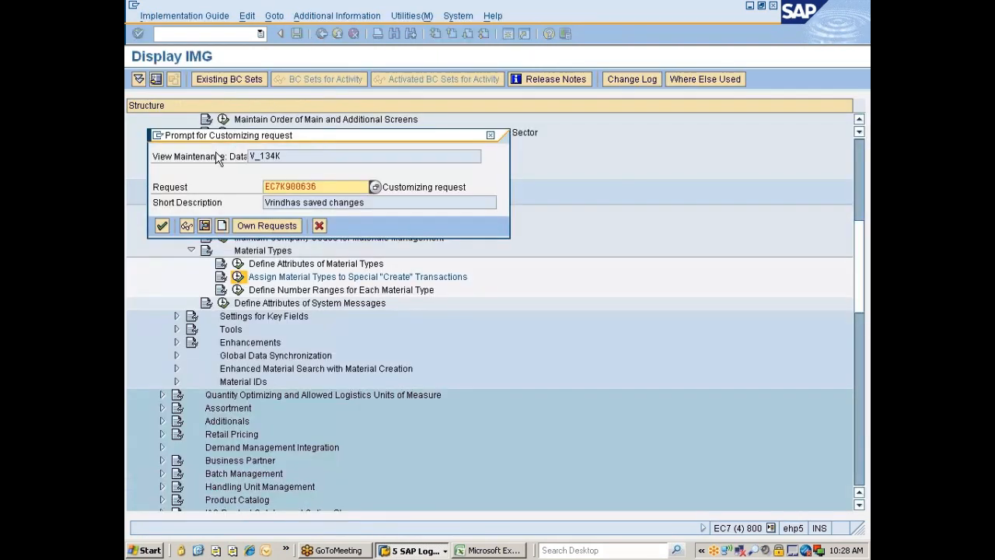
pyautogui.click(162, 226)
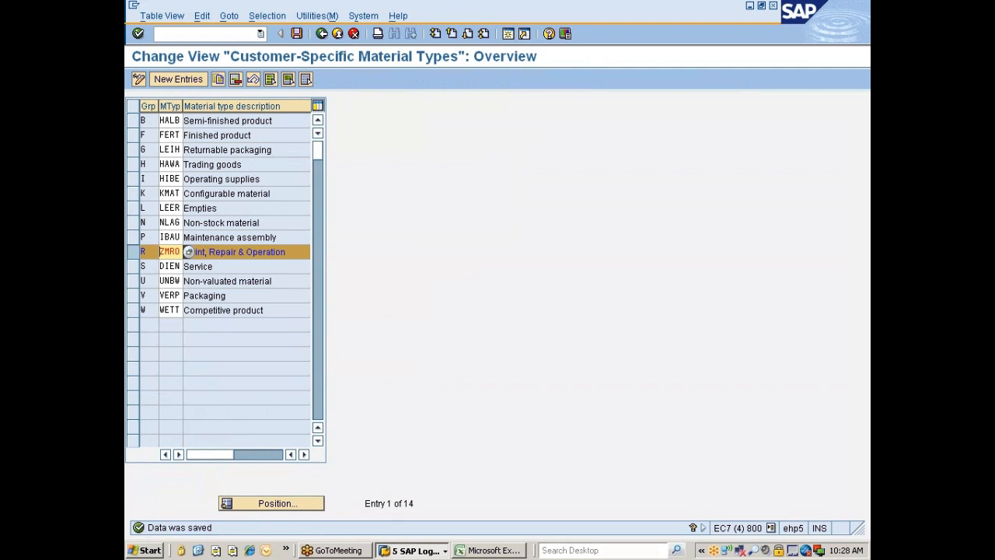
# Switch to the Create Raw Material session and restart it with transaction code /nmmr1.
pyautogui.click(394, 552)
pyautogui.click(417, 490)
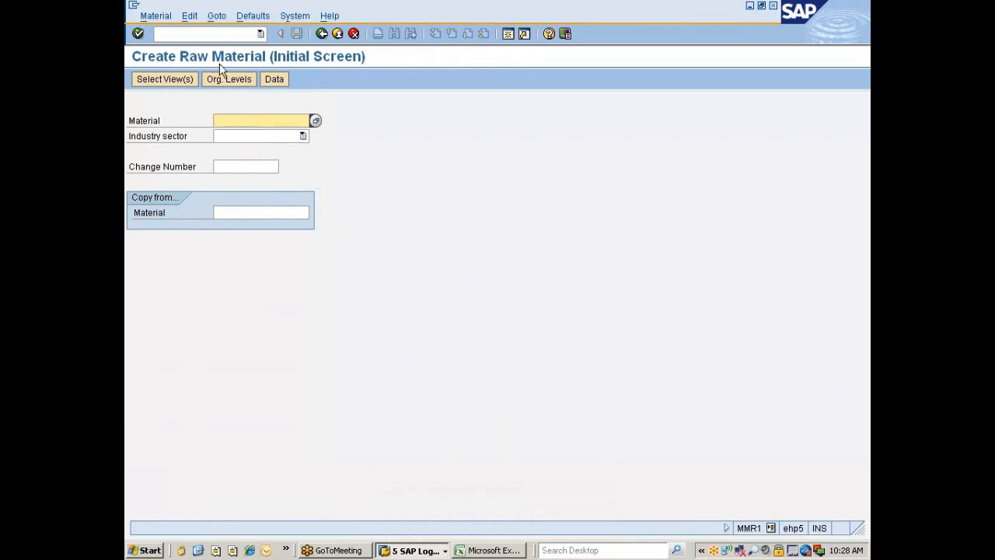
pyautogui.click(206, 35)
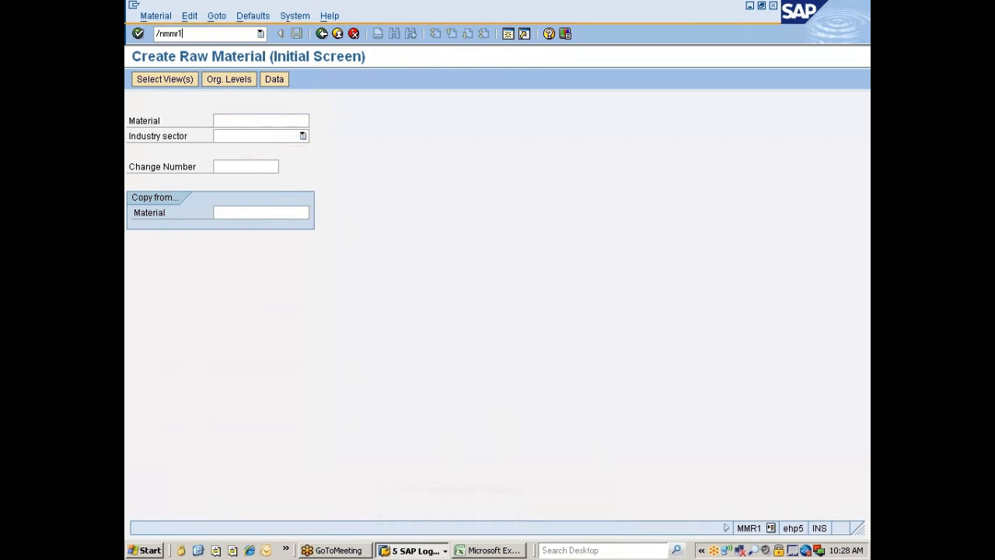
pyautogui.press('Return')
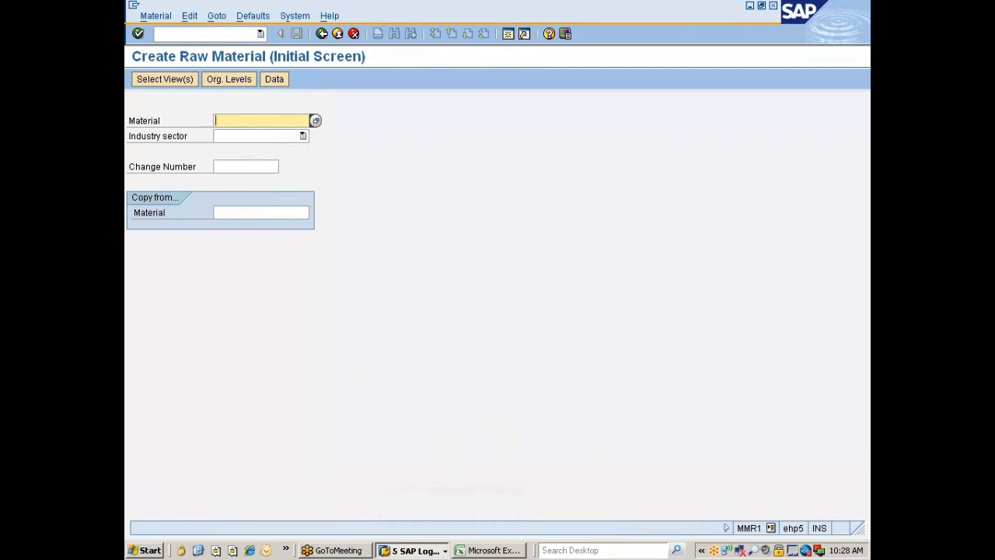
# Start a raw material in industry sector Manufatcuring with views Basic Data 1, Basic Data 2 and Purchasing for plant 777C.
pyautogui.click(257, 136)
pyautogui.write('Manufatcuring')
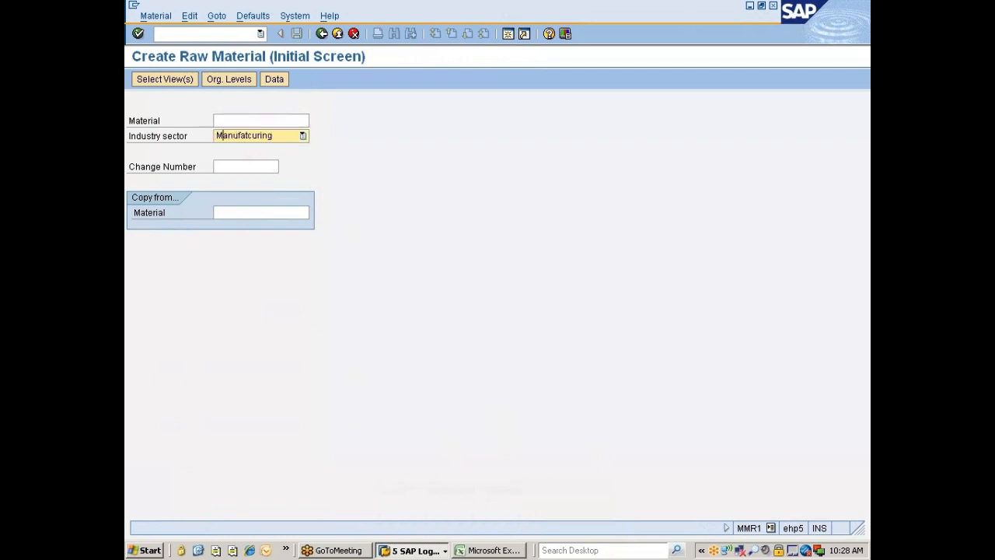
pyautogui.press('Return')
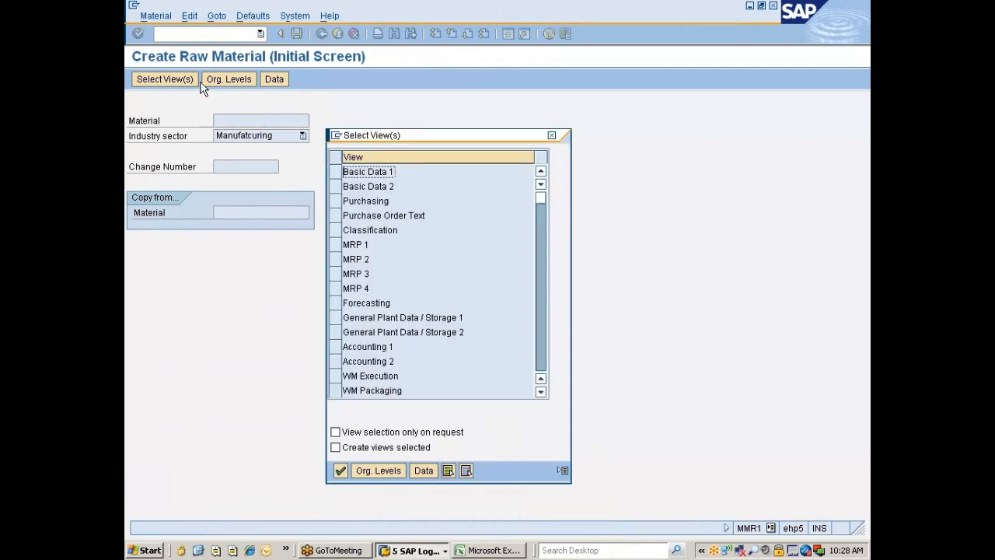
pyautogui.moveTo(333, 171); pyautogui.dragTo(335, 202)
pyautogui.press('Return')
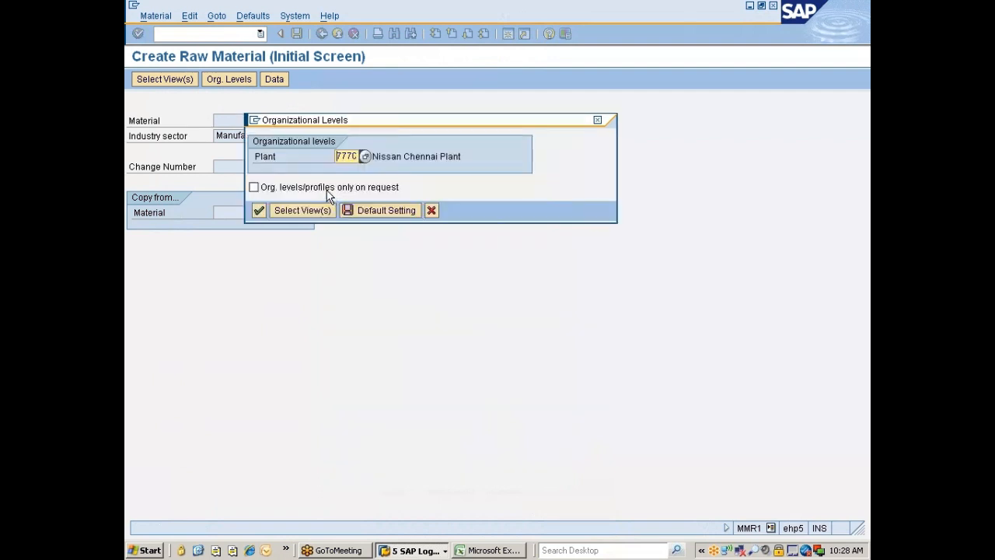
pyautogui.click(259, 210)
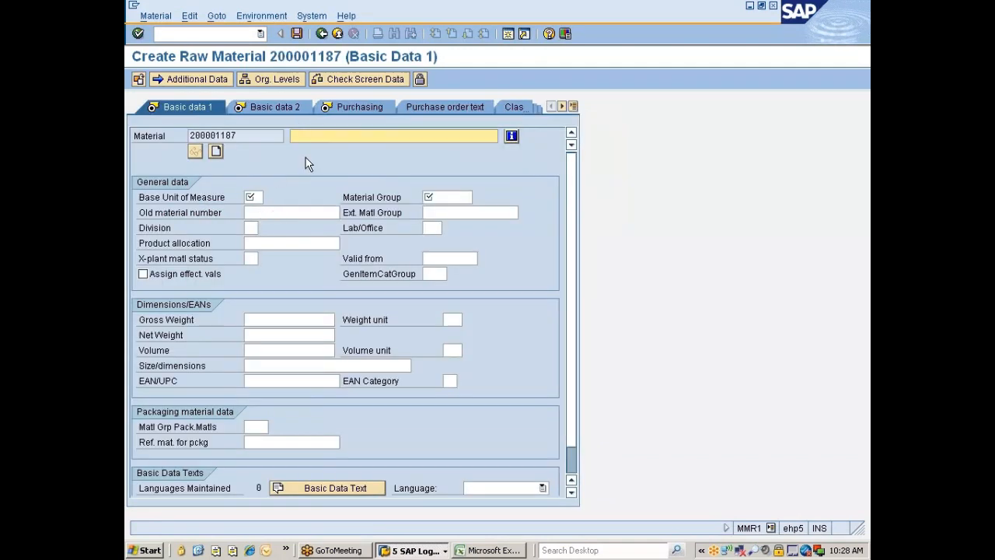
# Enter the material description fgfhfgh, fill in the base unit of measure and material group, and continue to Basic Data 2.
pyautogui.write('fgfhfgh')
pyautogui.click(254, 197)
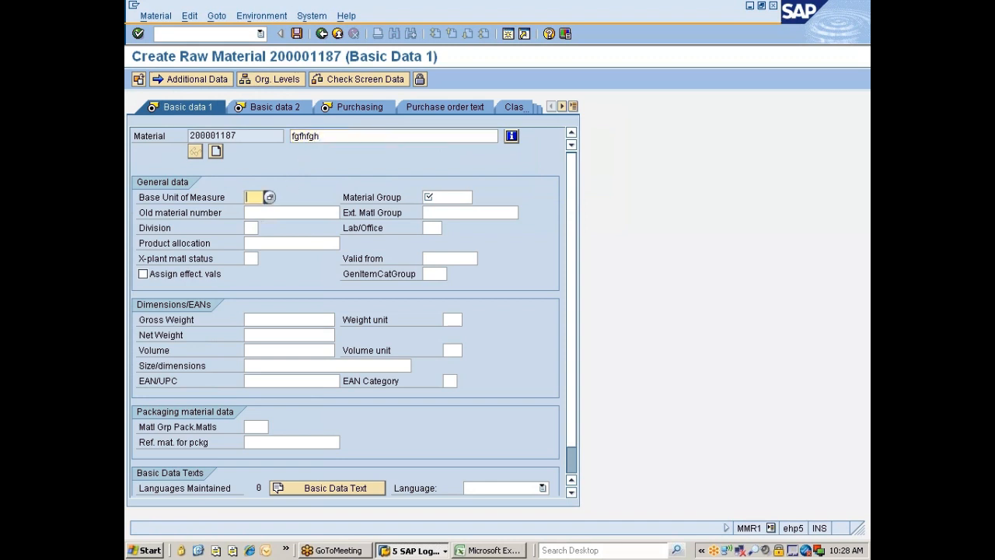
pyautogui.click(252, 210)
pyautogui.click(443, 196)
pyautogui.click(432, 216)
pyautogui.press('Return')
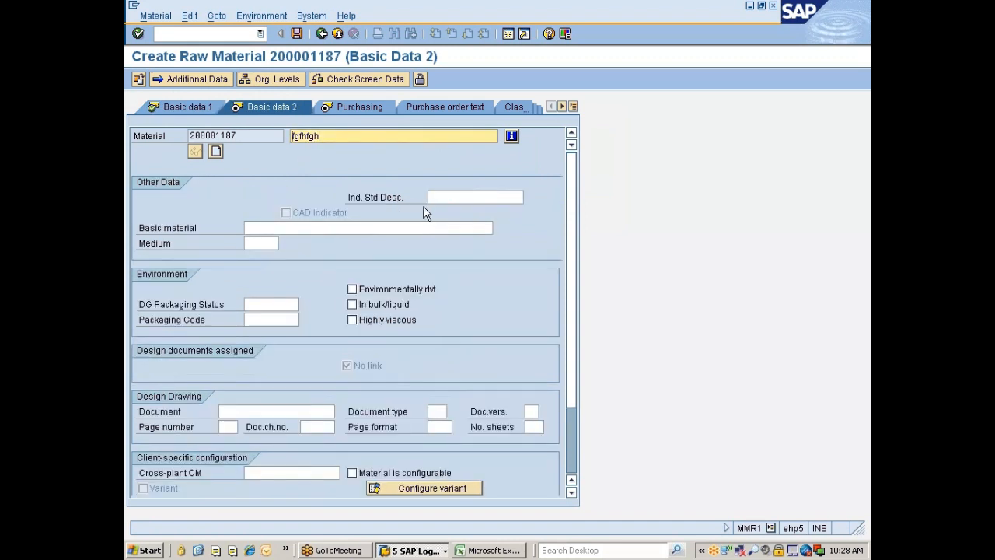
# Continue to the Purchasing view of the raw material and set the purchasing group to 002.
pyautogui.press('Return')
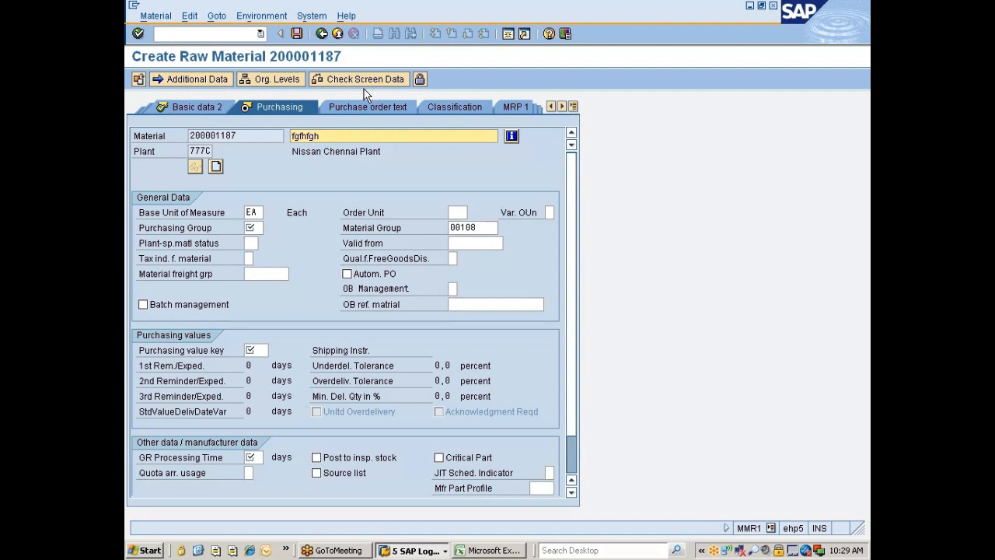
pyautogui.press('Return')
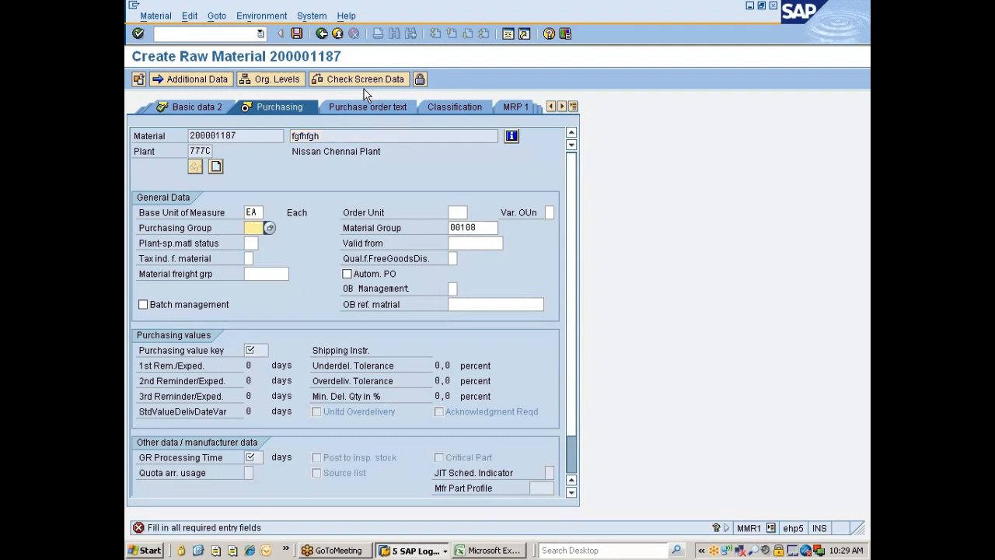
pyautogui.click(253, 228)
pyautogui.click(257, 239)
pyautogui.press('Return')
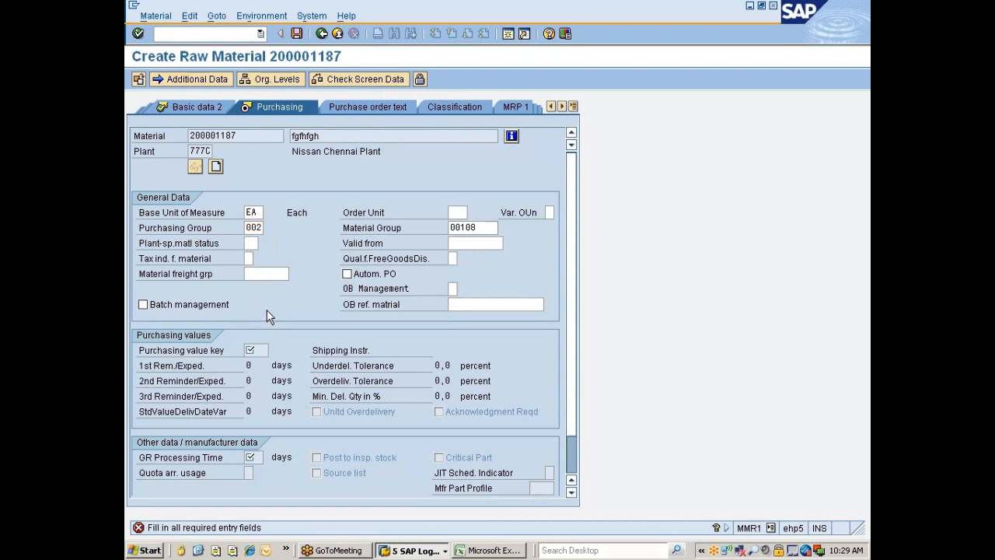
# Set the purchasing value key to 1 and the GR processing time to 1 day, and exit the raw material without saving.
pyautogui.click(261, 347)
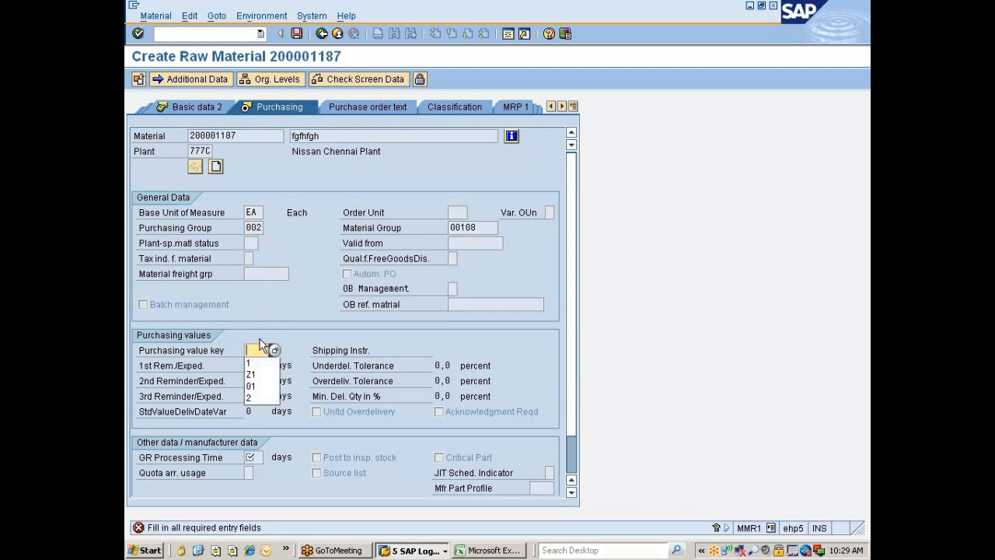
pyautogui.click(252, 362)
pyautogui.press('Return')
pyautogui.press('Return')
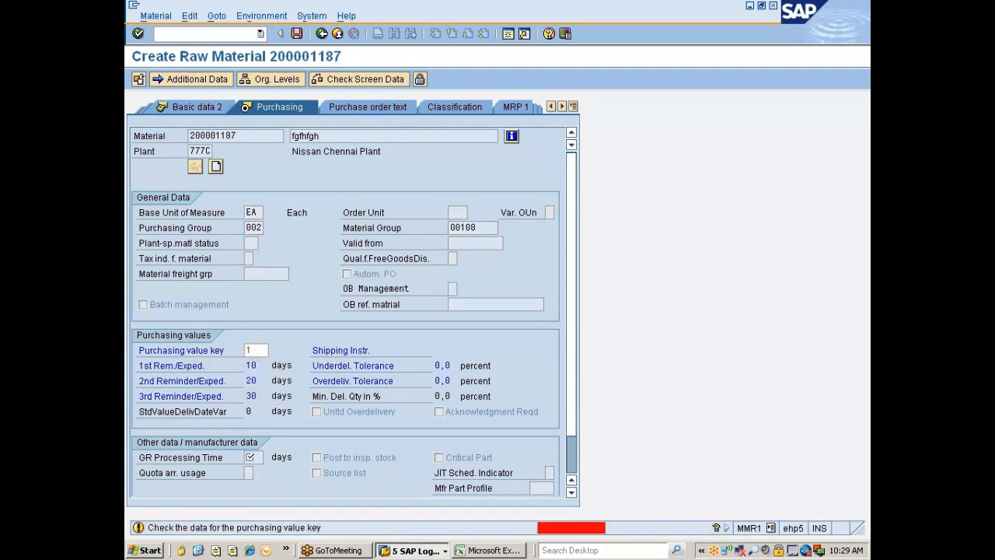
pyautogui.click(248, 471)
pyautogui.press('Return')
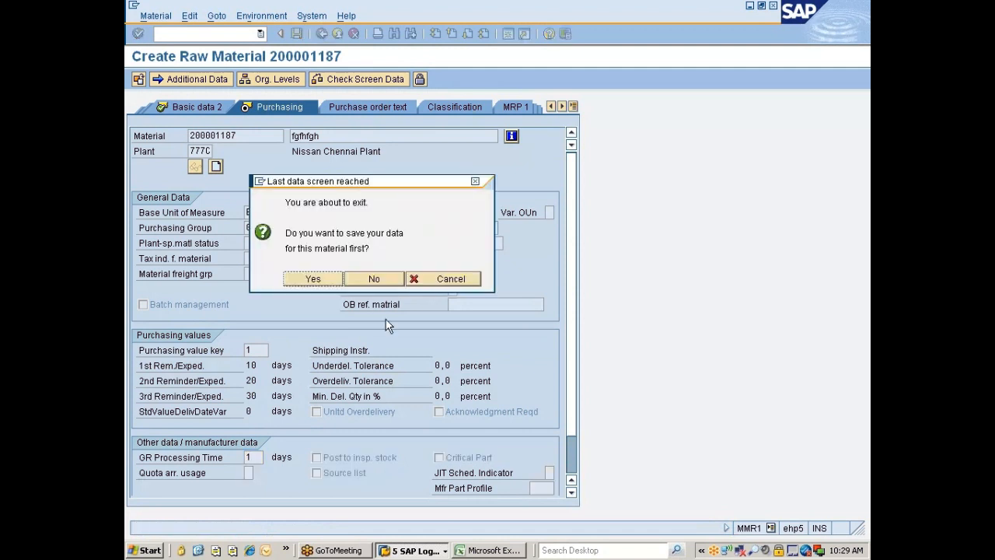
pyautogui.click(373, 278)
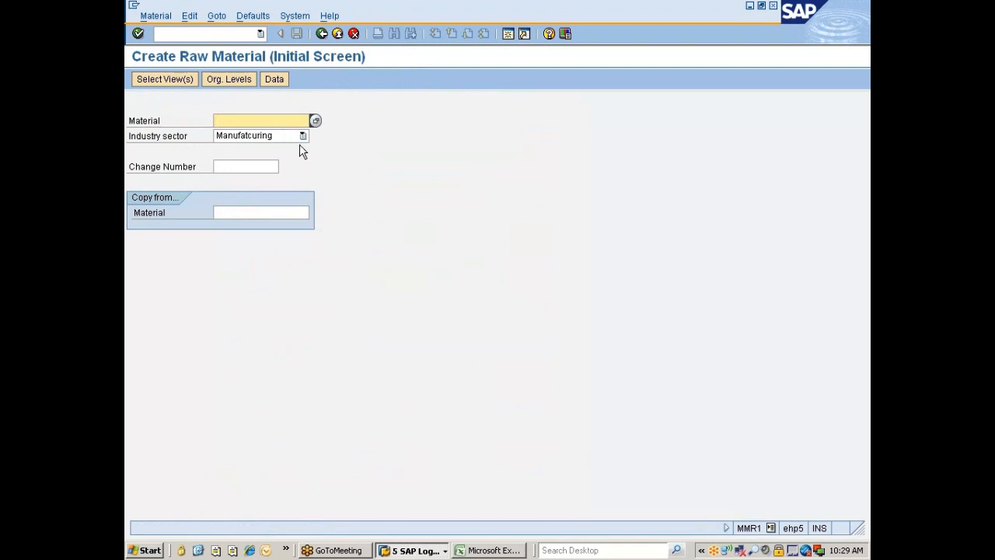
# Switch to the Customer-Specific Material Types session, review the description assigned to group R, and return to the IMG structure.
pyautogui.hotkey('alt', 'Tab')
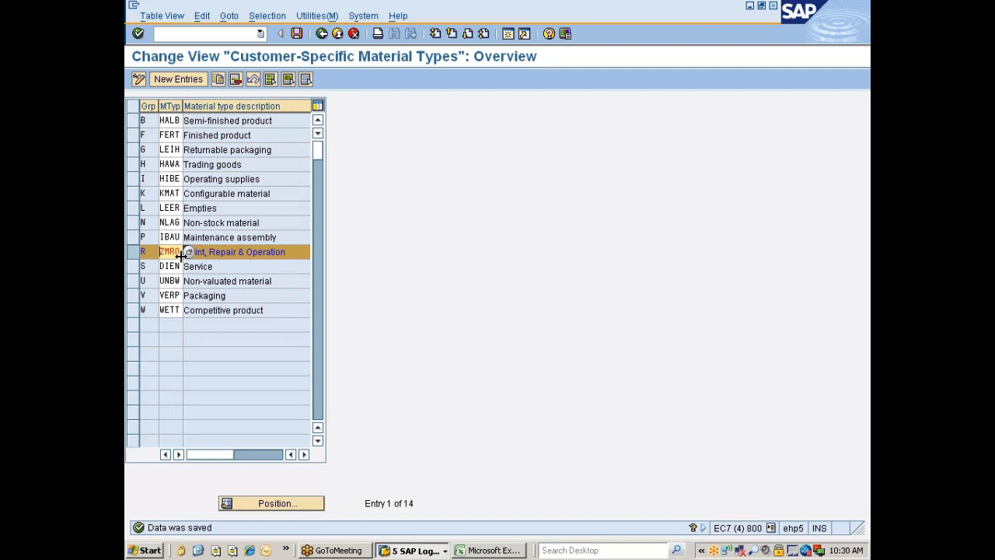
pyautogui.moveTo(286, 252); pyautogui.dragTo(184, 252)
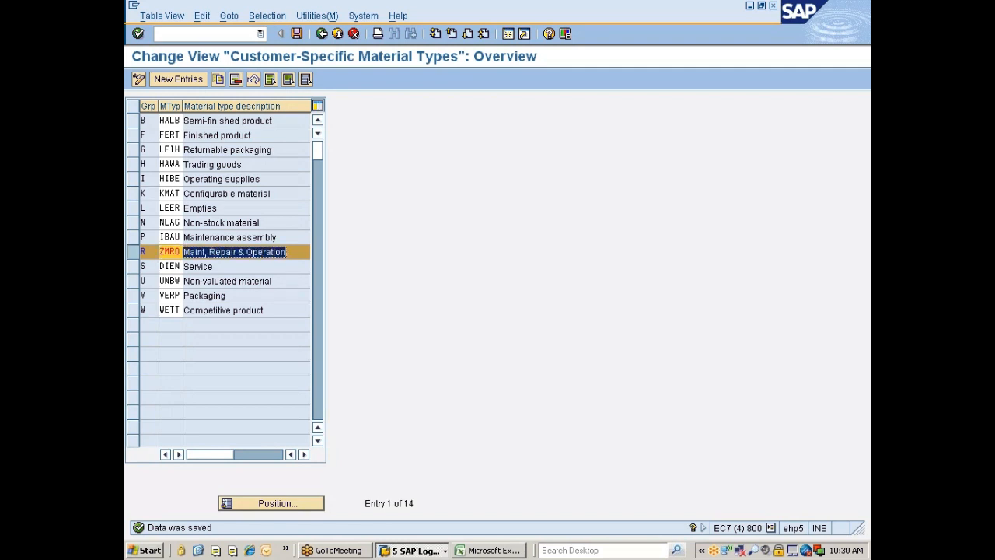
pyautogui.click(321, 34)
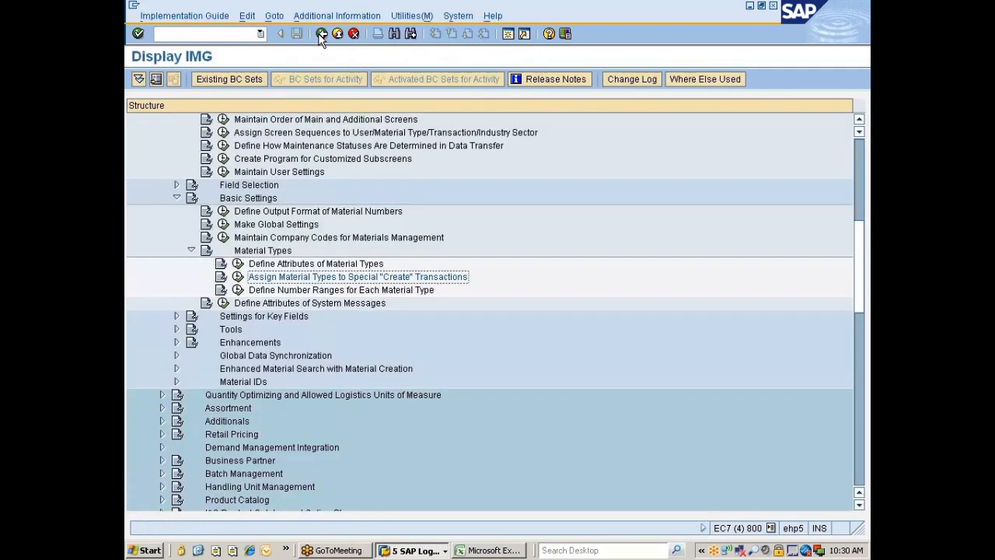
pyautogui.click(302, 290)
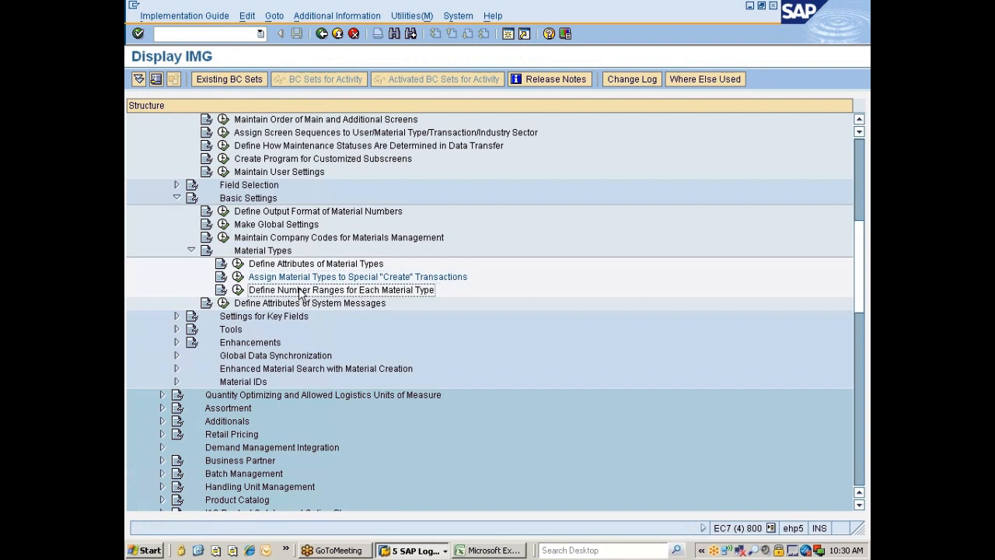
pyautogui.scroll(-2, 365, 281)
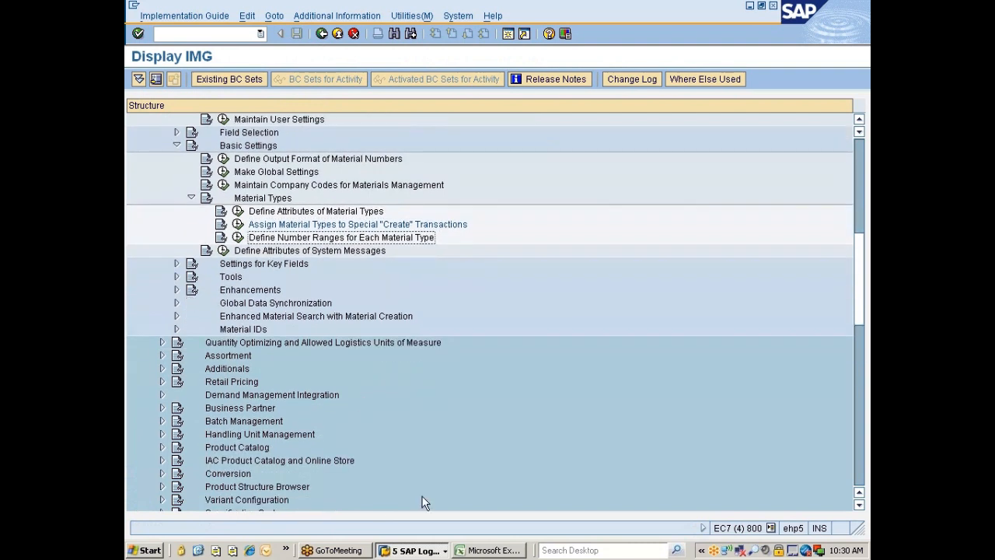
# Switch to the Create Material session and restart it with transaction code /nmm01.
pyautogui.click(413, 550)
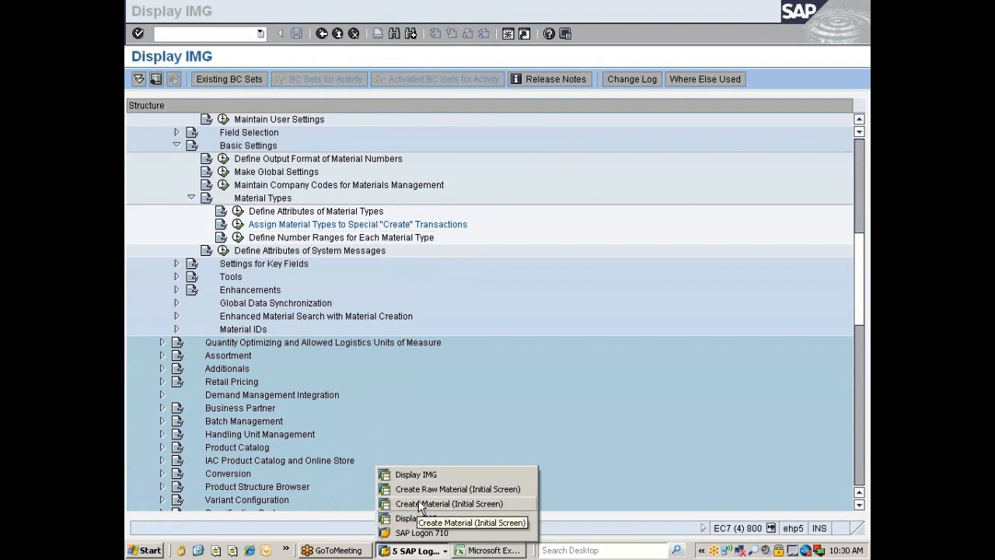
pyautogui.click(418, 504)
pyautogui.click(206, 34)
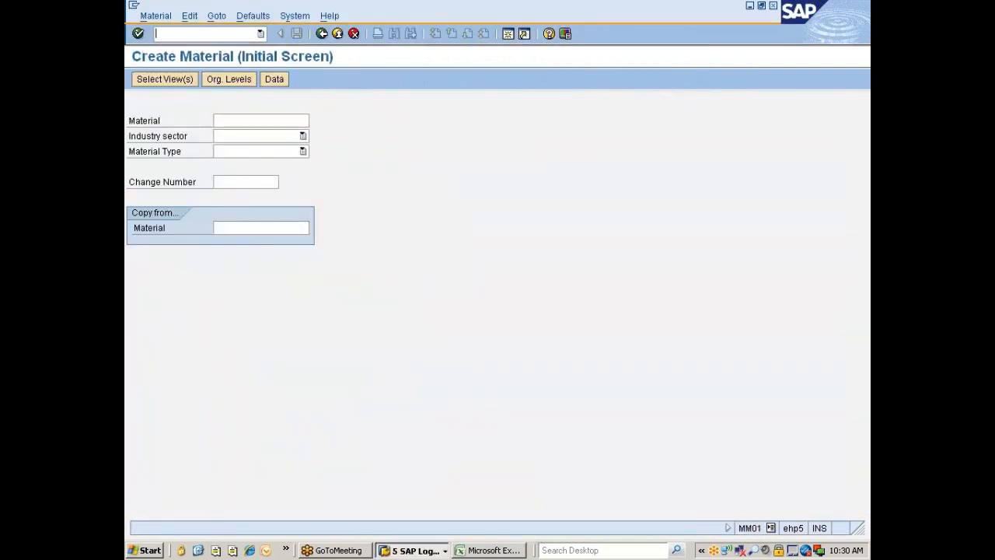
pyautogui.write('/nmm01')
pyautogui.press('Return')
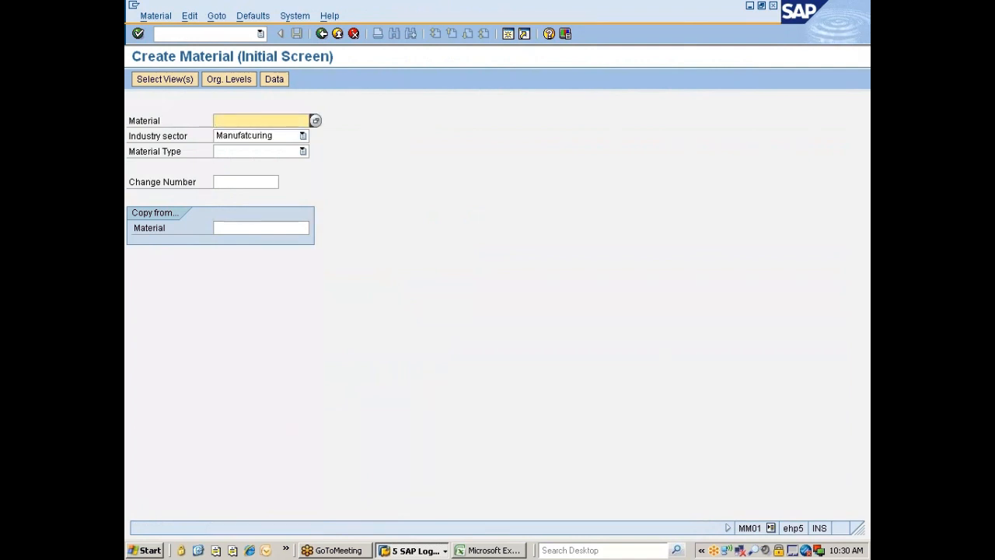
# Start a Manufatcuring material of type Maint, Repair & Oper with views Basic Data 1, Basic Data 2 and Purchasing.
pyautogui.press('Tab')
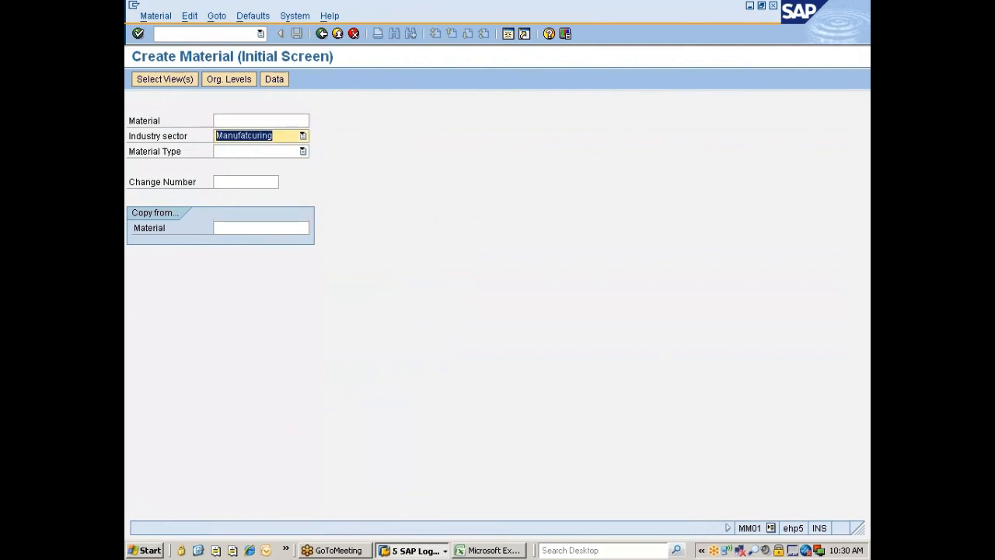
pyautogui.press('Tab')
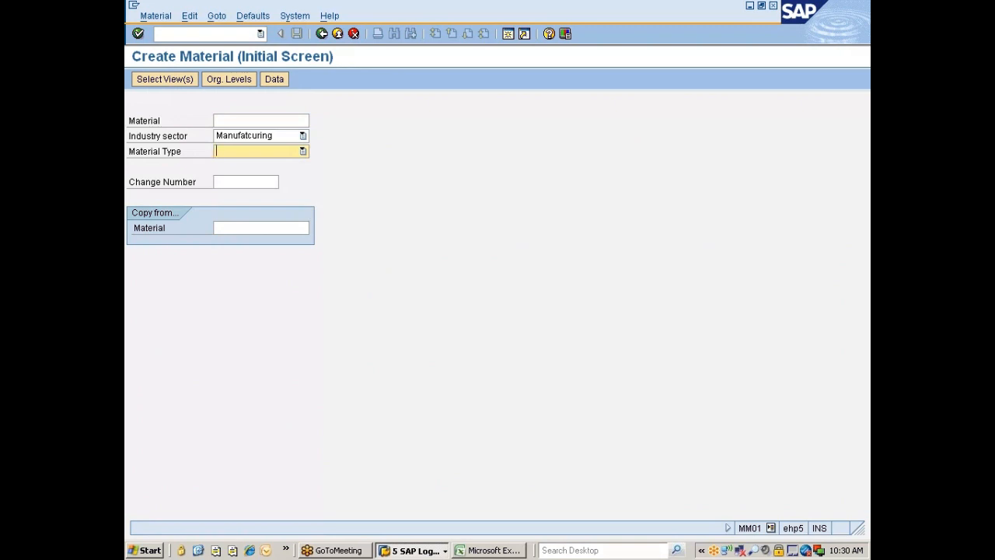
pyautogui.write('Maint, Repair & Oper')
pyautogui.press('Return')
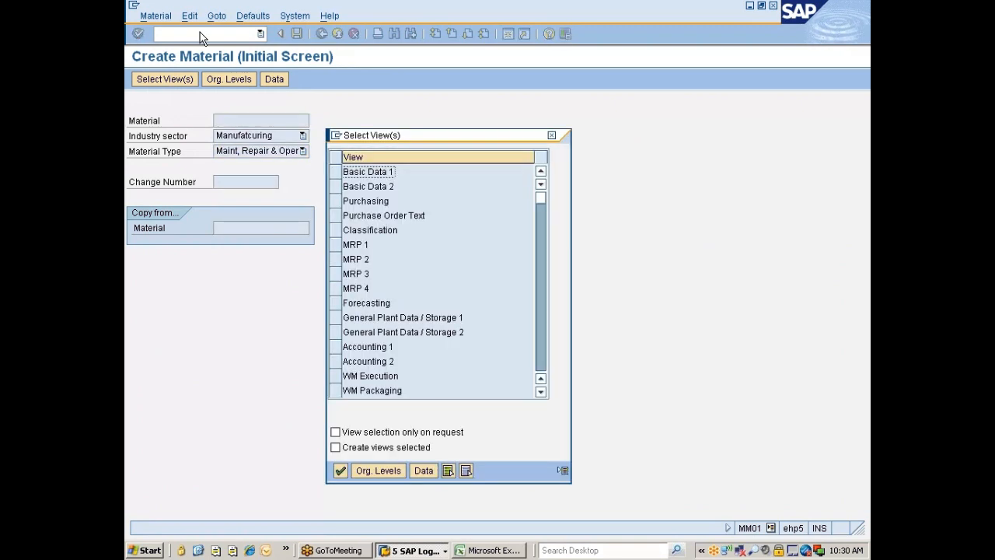
pyautogui.moveTo(335, 173); pyautogui.dragTo(334, 199)
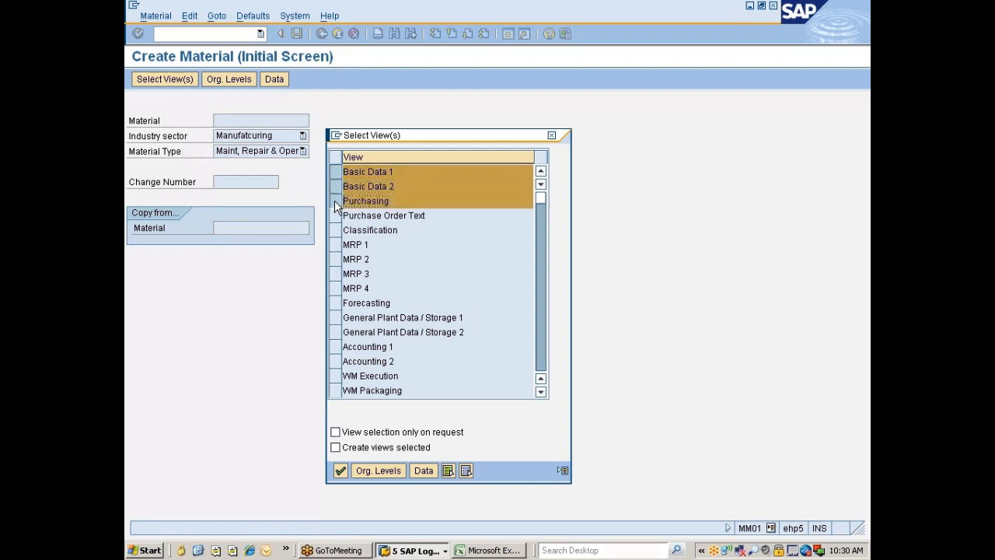
pyautogui.press('Return')
pyautogui.press('Return')
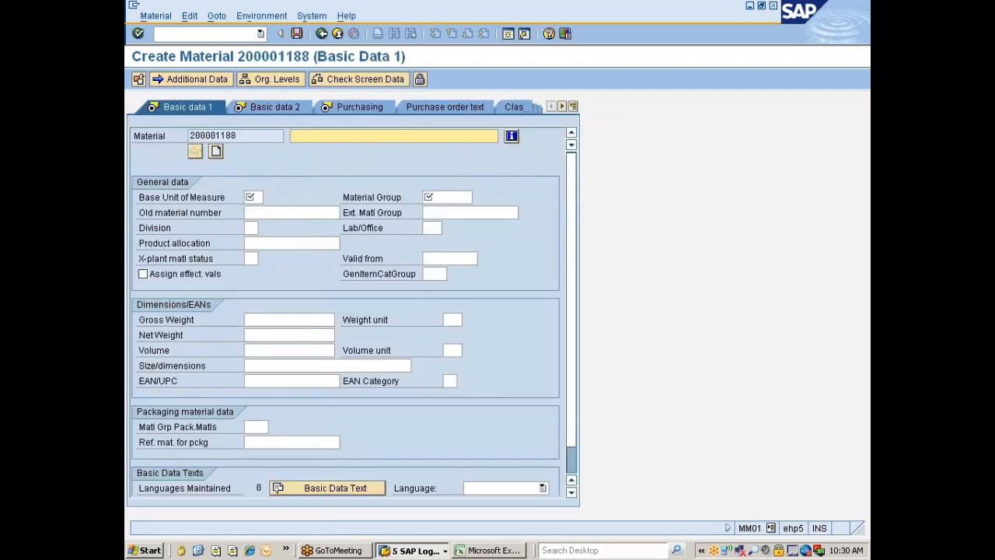
# Examine the proposed material number and open Define Number Ranges for Each Material Type in the Display IMG session.
pyautogui.moveTo(237, 136); pyautogui.dragTo(189, 136)
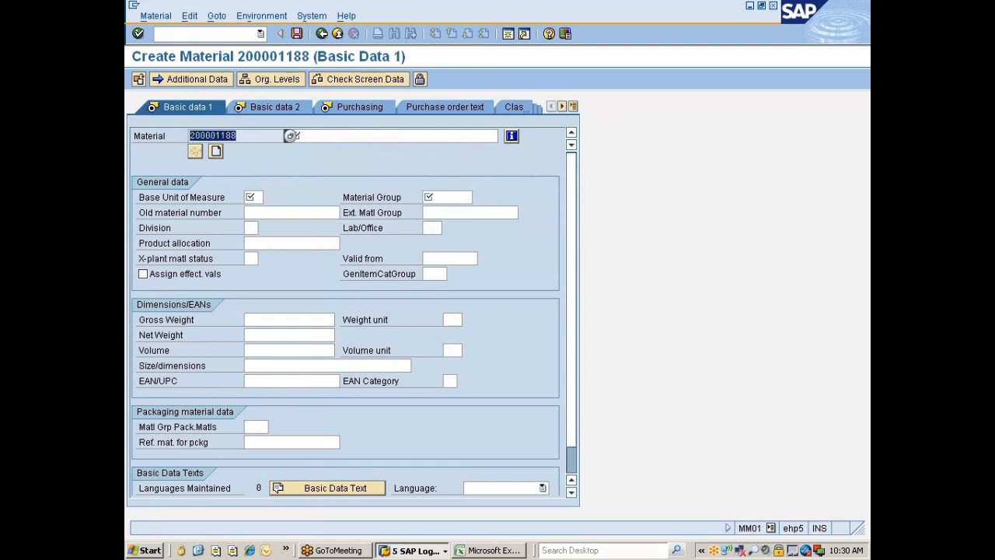
pyautogui.click(191, 136)
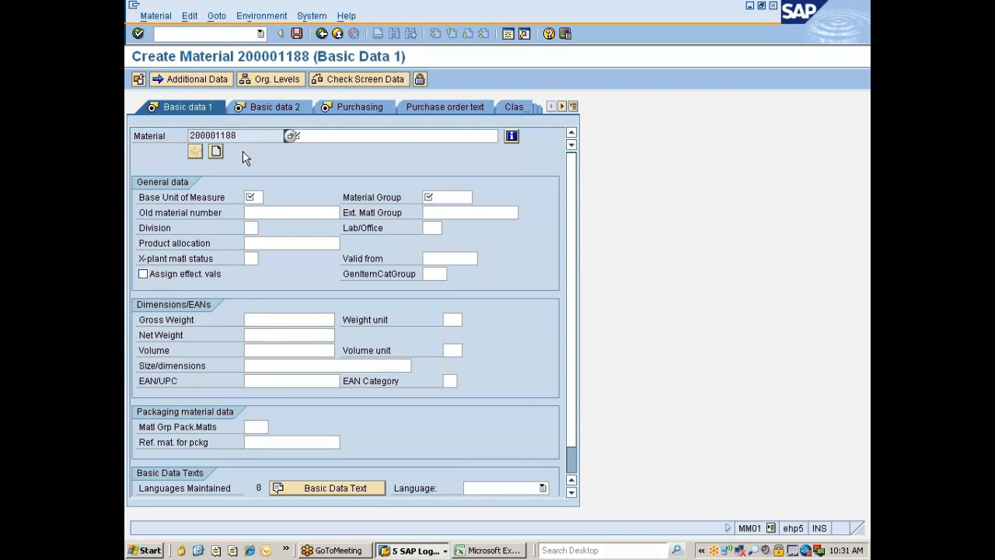
pyautogui.hotkey('alt', 'Tab')
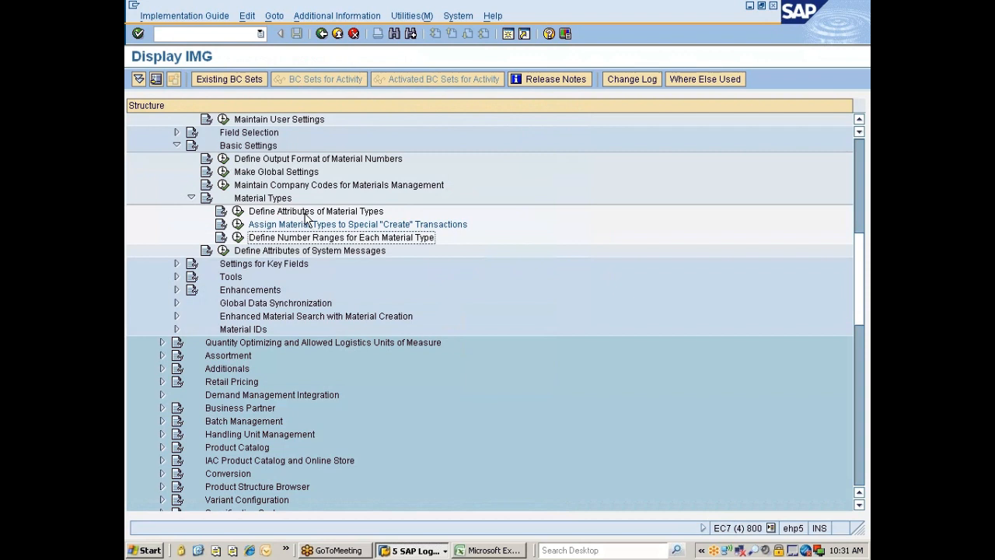
pyautogui.click(237, 238)
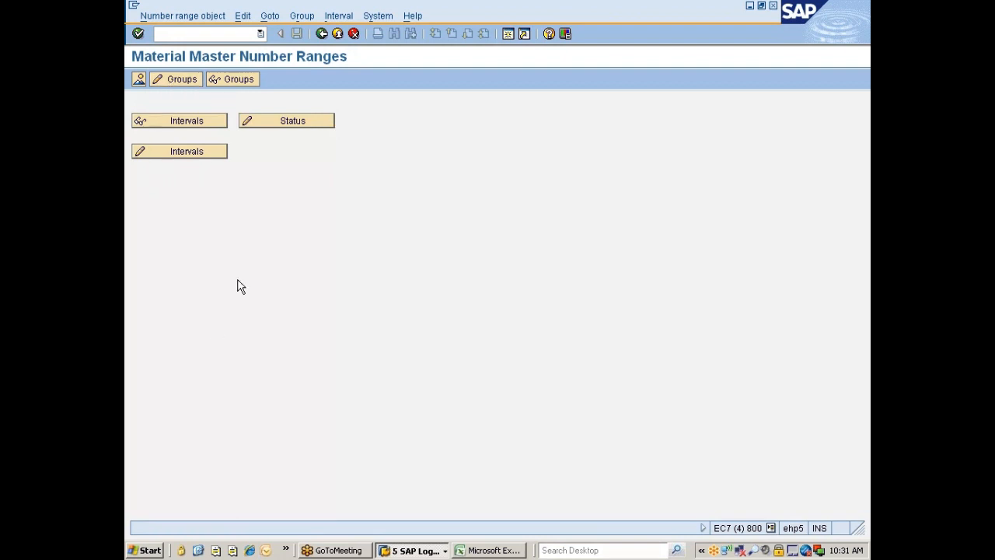
# Switch to the SAP MM 10AM Class workbook in Excel and enter the heading "Setting up No range - Process steps" in B159.
pyautogui.click(478, 551)
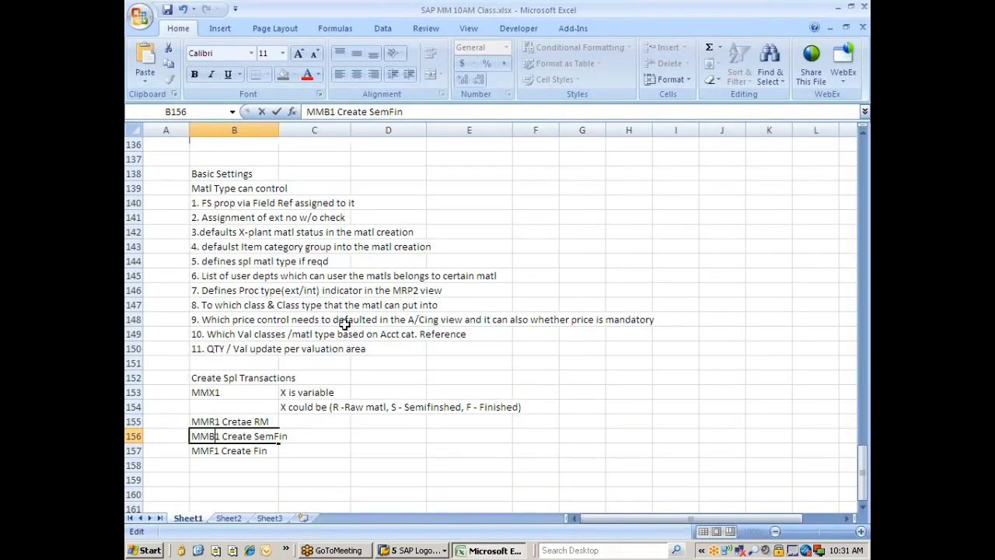
pyautogui.click(208, 474)
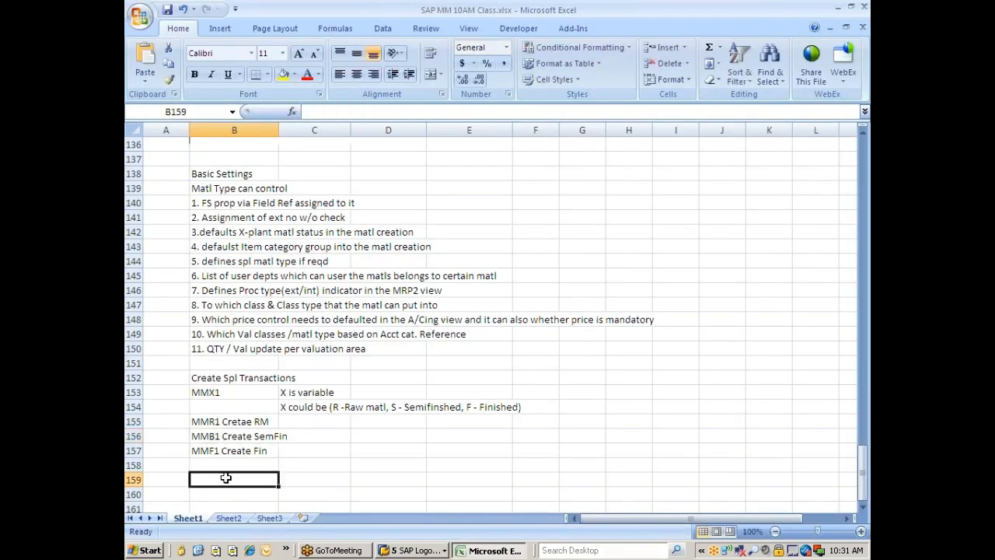
pyautogui.write('Setting')
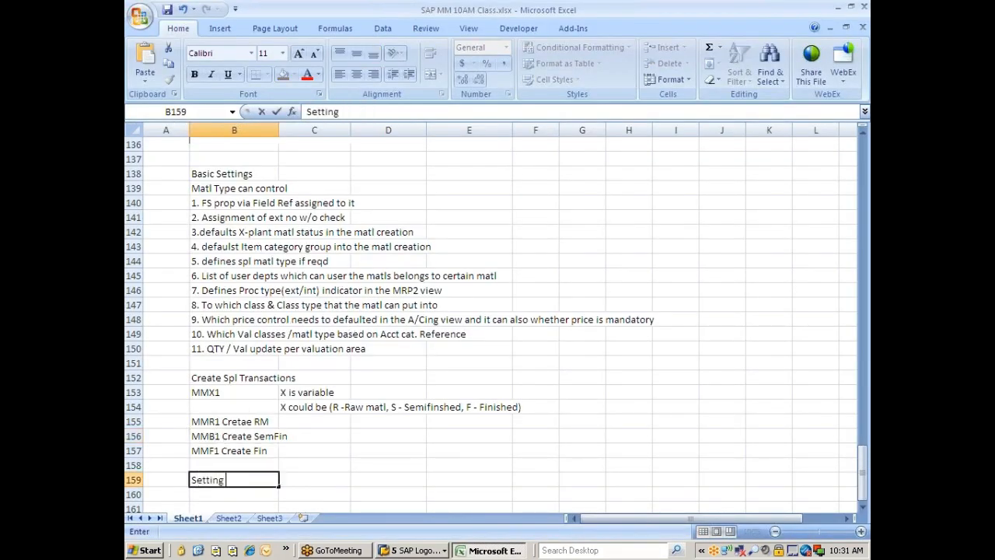
pyautogui.write(' up No range')
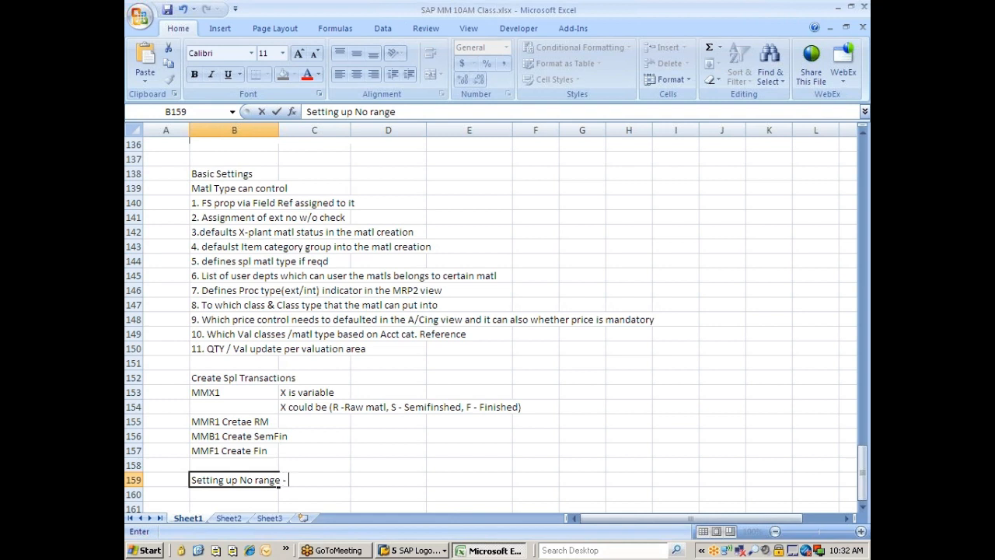
pyautogui.write(' - Process steps')
pyautogui.press('Return')
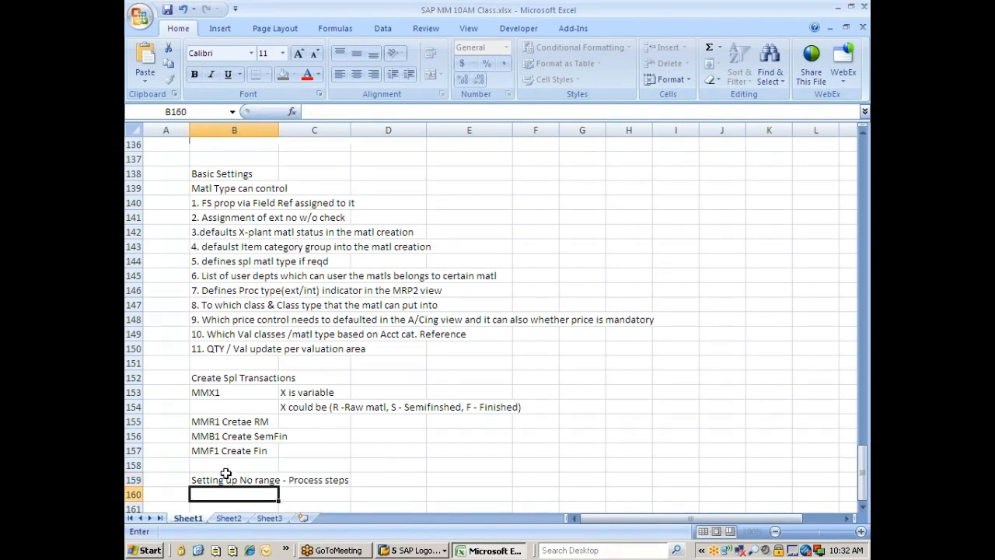
# Enter "1. Create/Insert a no range grp" in B160 and "2. Assign No range to the grp" in B161.
pyautogui.write('1. Create')
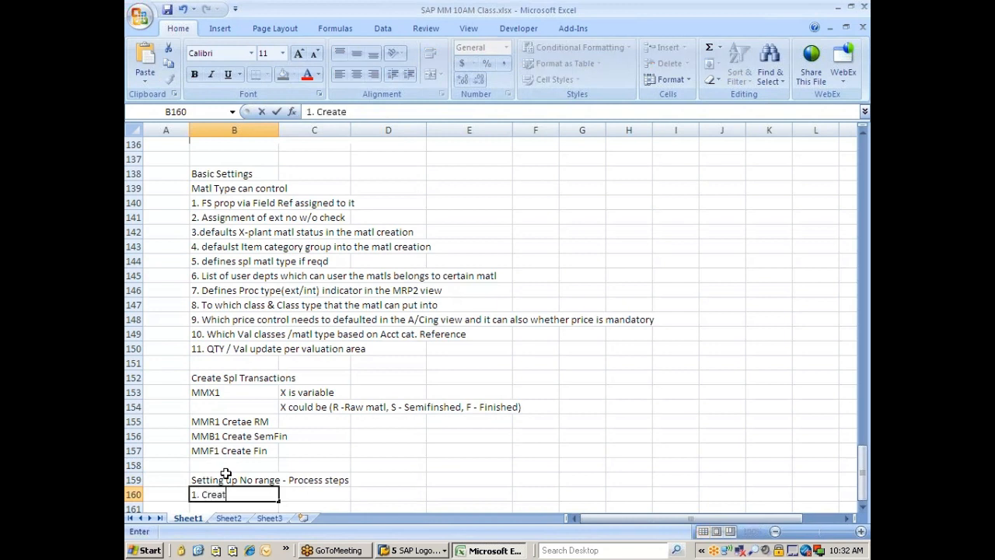
pyautogui.write('/Insert a no ')
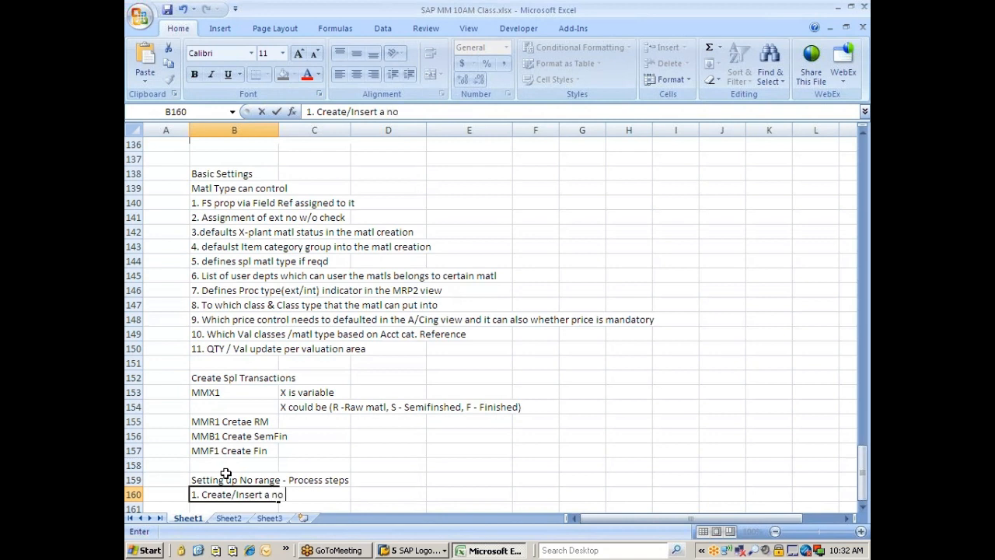
pyautogui.write('range grp')
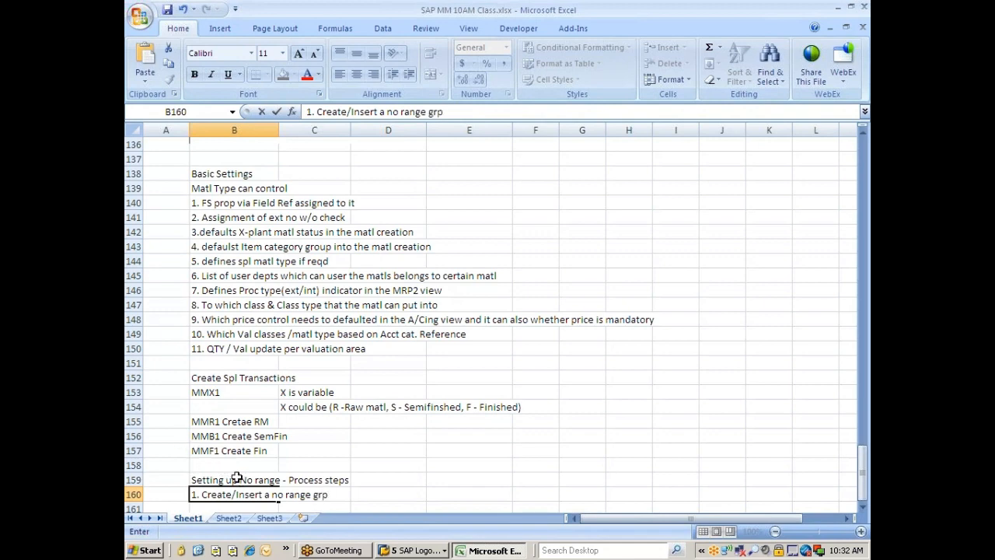
pyautogui.press('Return')
pyautogui.write('2')
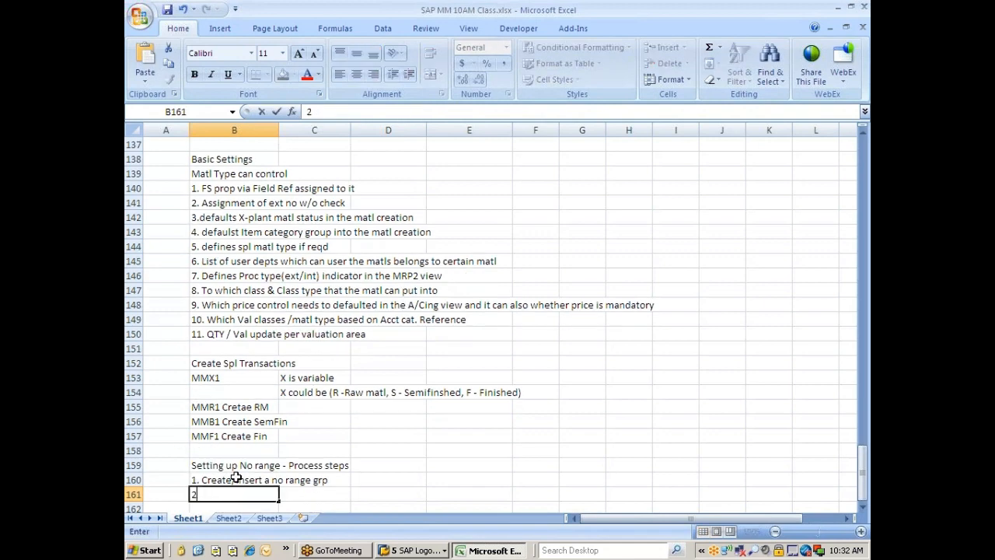
pyautogui.write('. Assign No range')
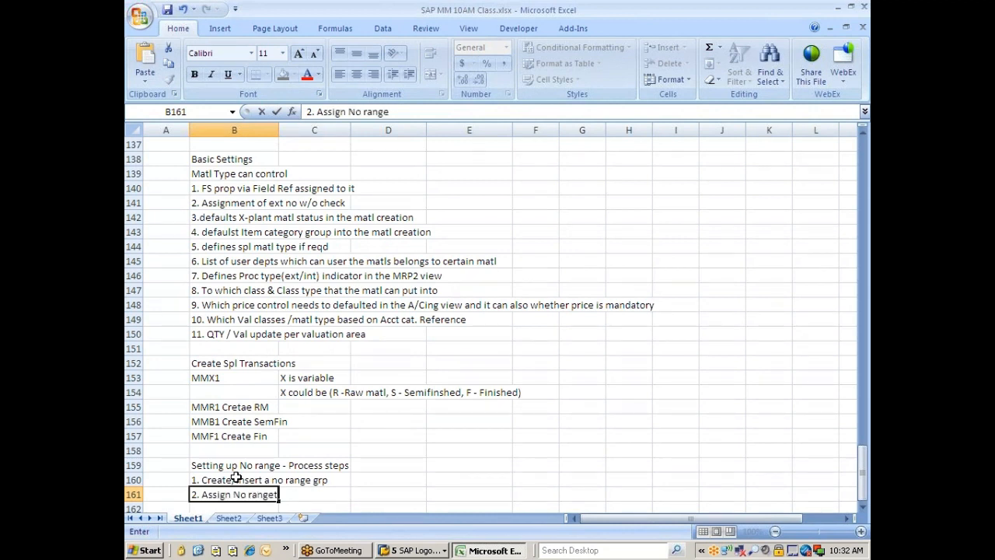
pyautogui.write(' to the grp')
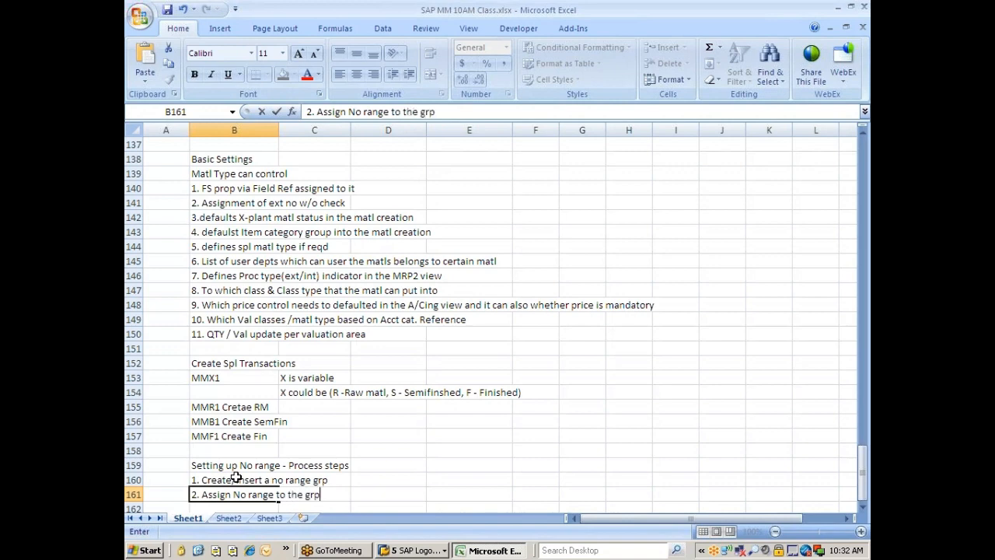
pyautogui.press('Return')
# Enter "3. Assign that no ranger grp/obj to the matl type" as the third process step in B162.
pyautogui.write('3.')
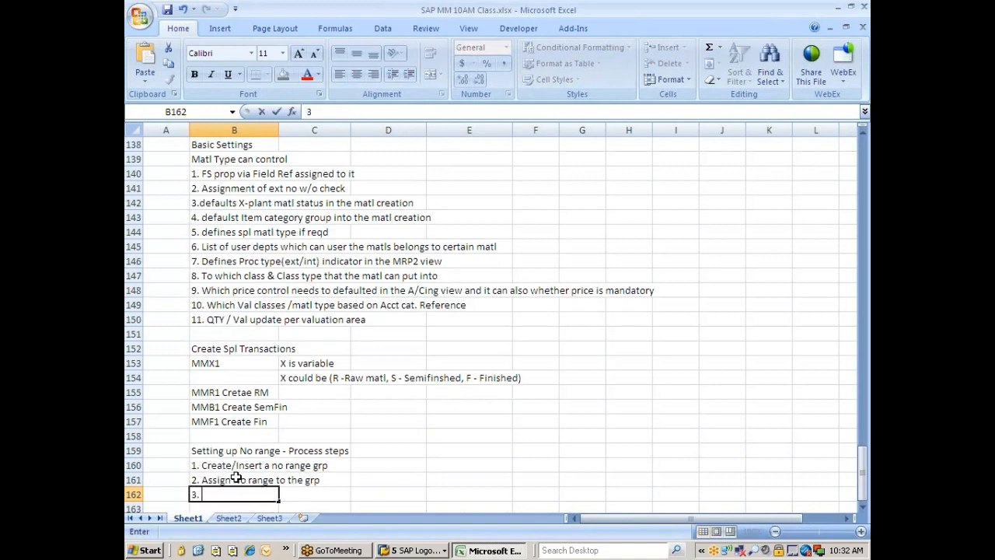
pyautogui.write(' Assign the')
pyautogui.press('BackSpace')
pyautogui.write('at no ranger ')
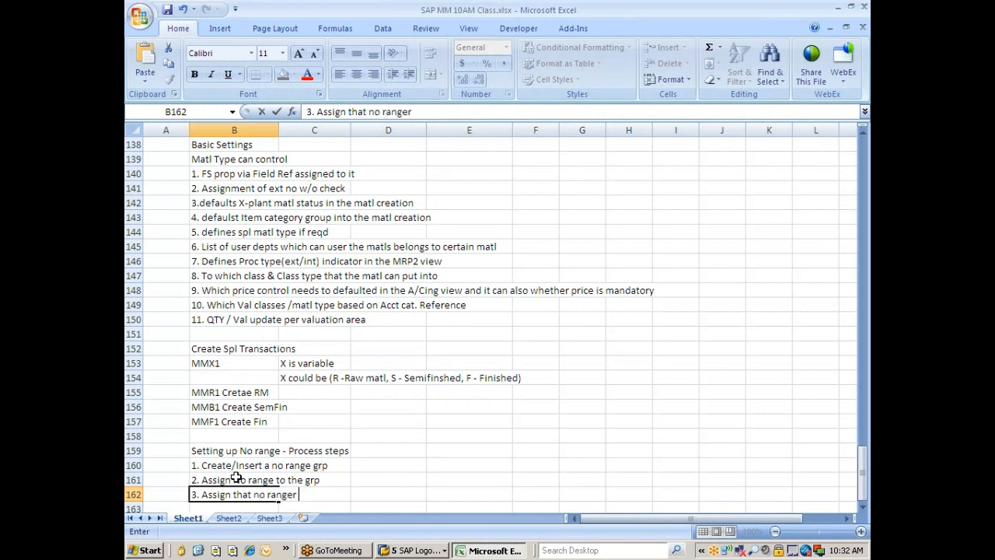
pyautogui.write('grp/obj to')
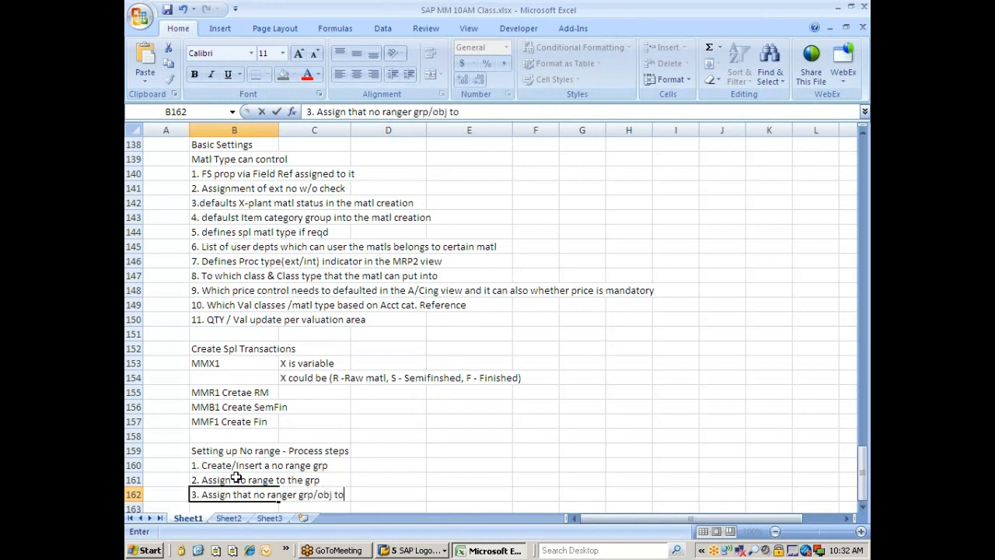
pyautogui.write(' the matl type')
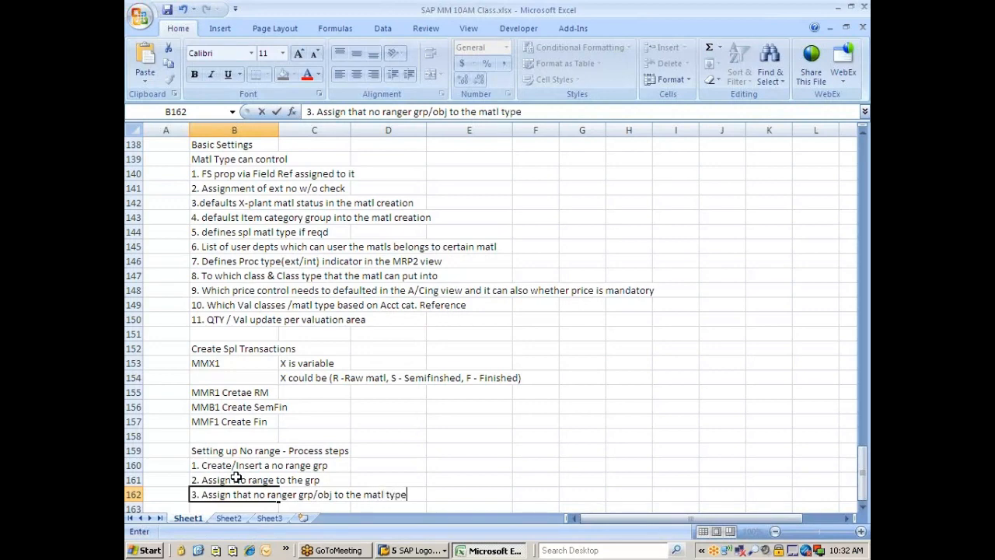
pyautogui.press('Return')
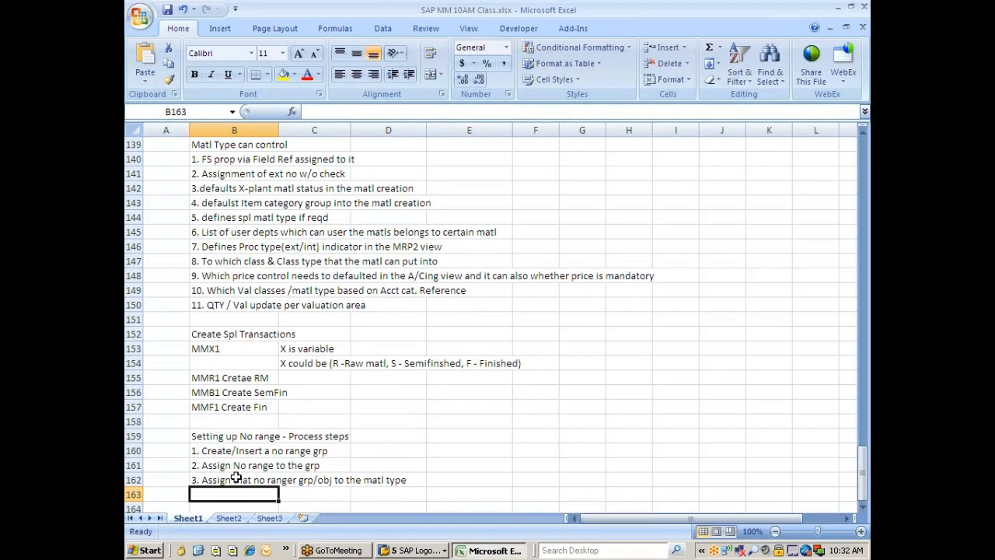
# Switch to the Material Master Number Ranges session in SAP and open the number range groups for maintenance.
pyautogui.hotkey('alt', 'Tab')
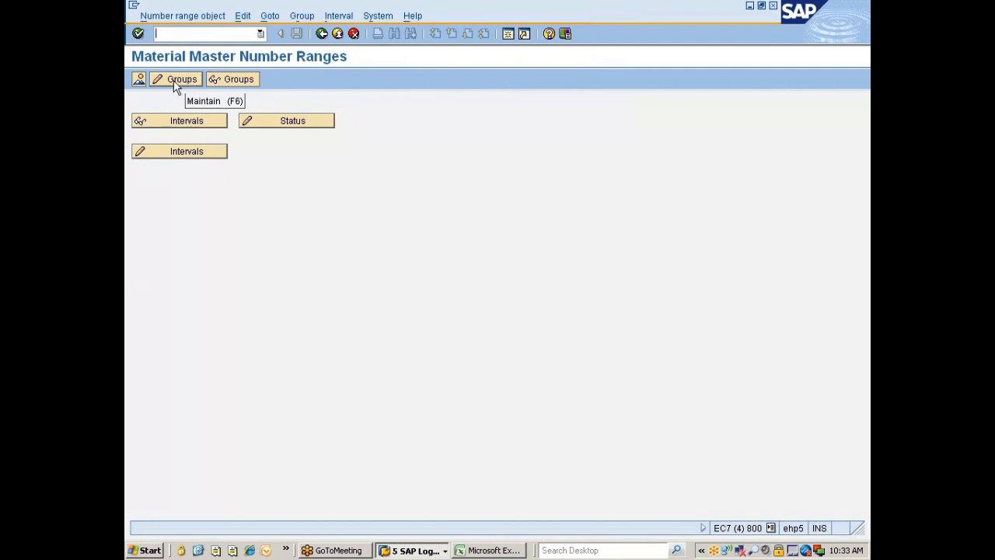
pyautogui.click(303, 19)
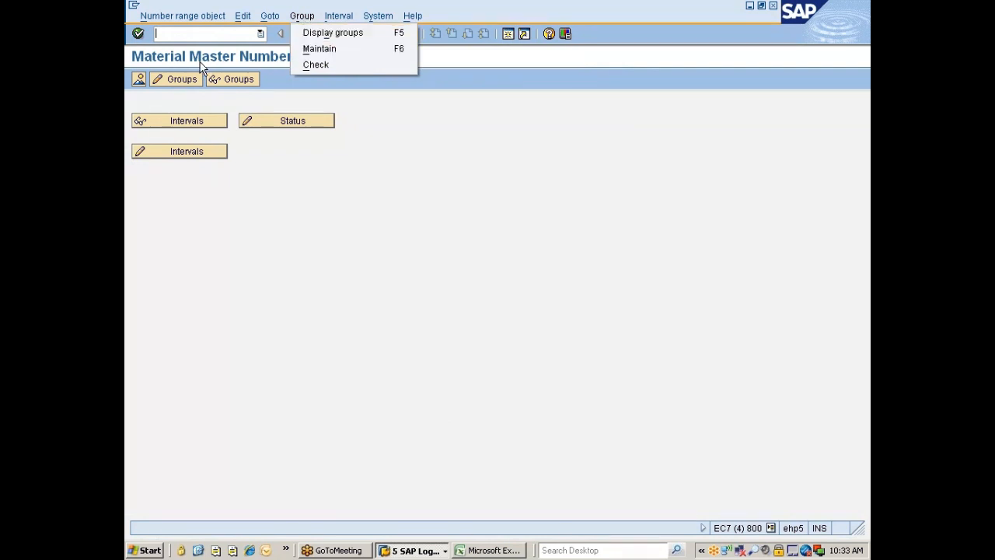
pyautogui.click(183, 84)
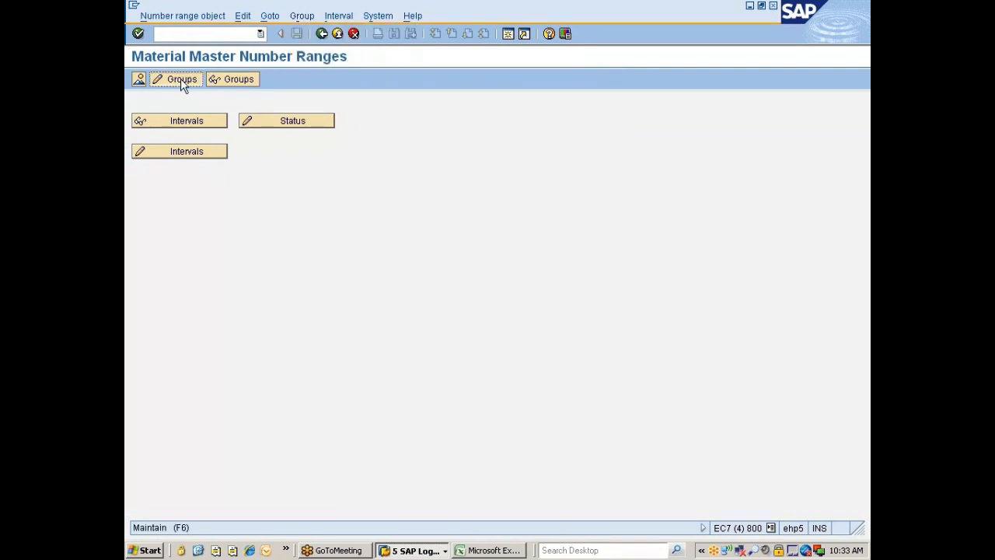
pyautogui.click(182, 84)
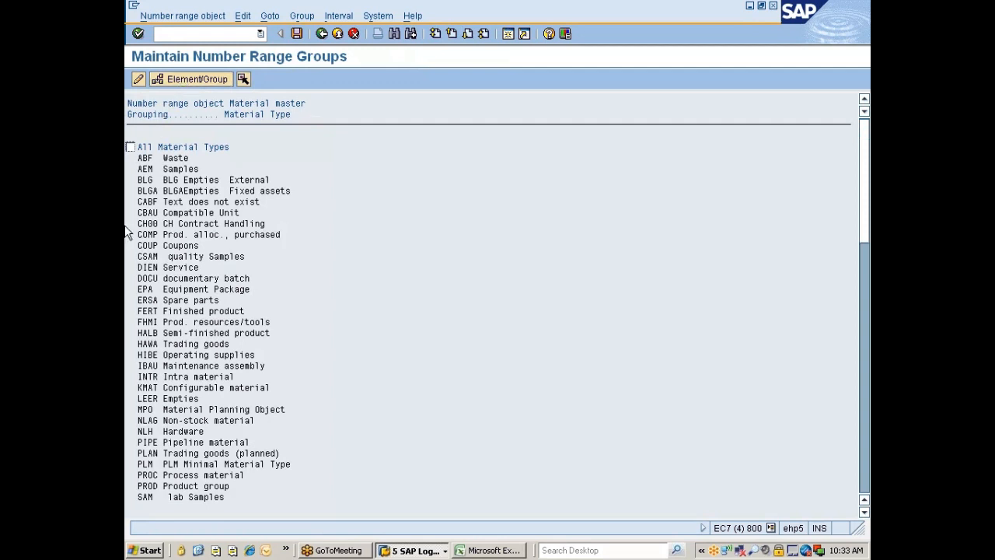
# Start inserting a new number range group with the text "Nissan Grp" and move the dialog clear of the material type list.
pyautogui.click(297, 18)
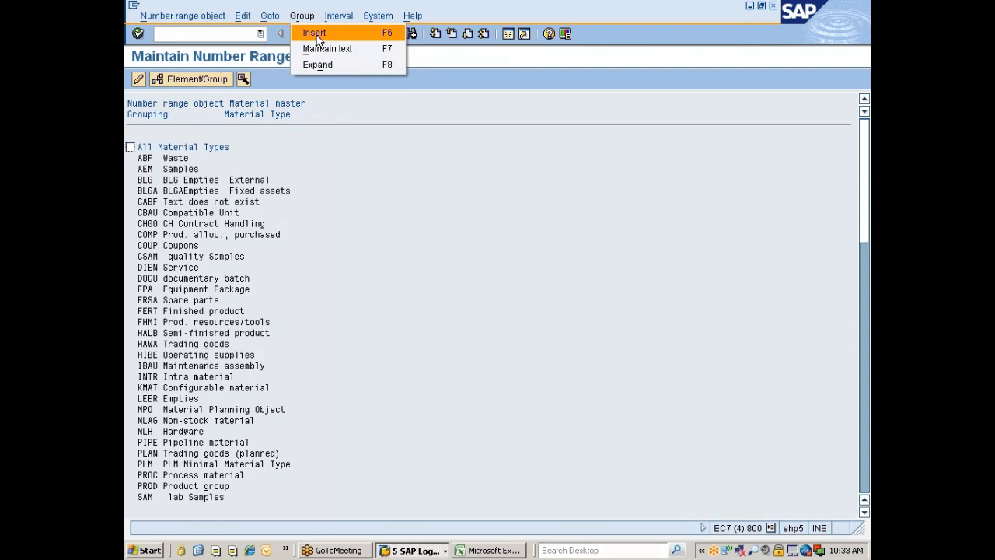
pyautogui.click(317, 35)
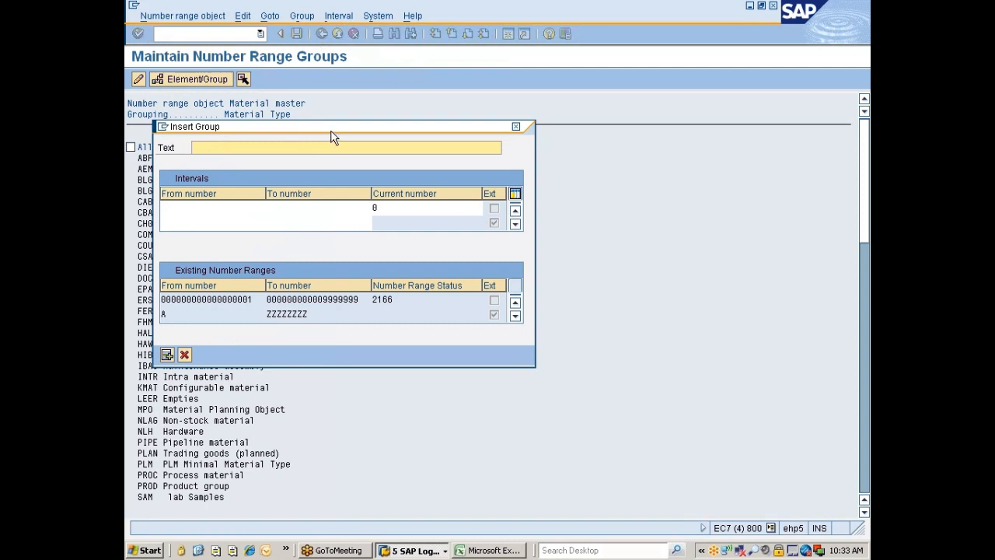
pyautogui.write('Nissan Grp')
pyautogui.moveTo(240, 148); pyautogui.dragTo(193, 147)
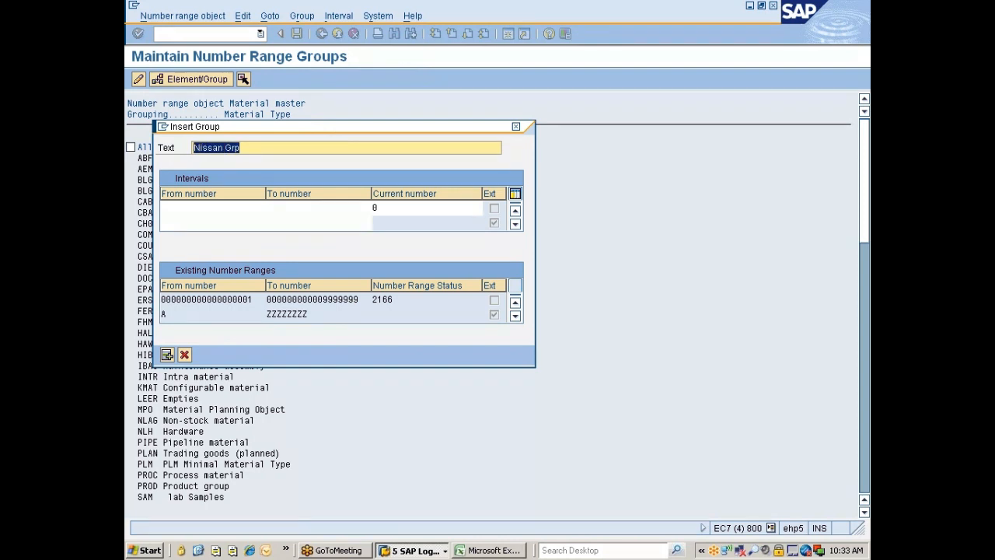
pyautogui.click(192, 148)
pyautogui.click(208, 209)
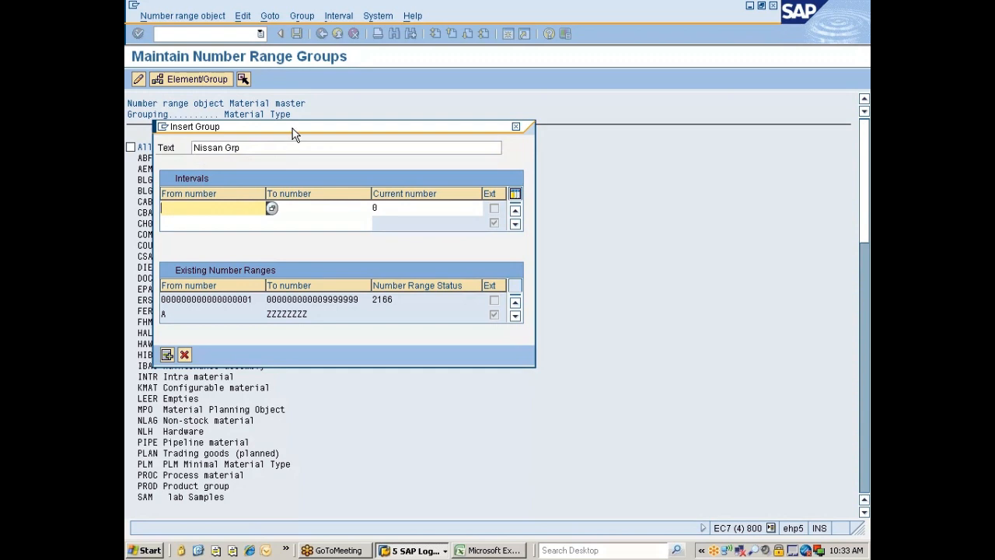
pyautogui.moveTo(291, 127); pyautogui.dragTo(481, 121)
# Switch to Excel and append ", ensure that the no range that you select should be overlapping with the existing No ranges" to B161.
pyautogui.click(486, 551)
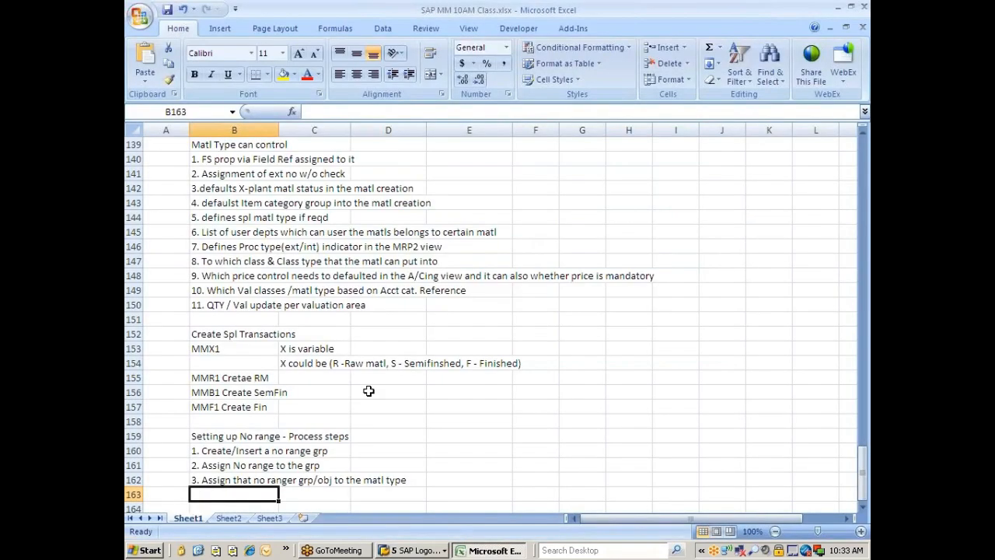
pyautogui.click(233, 462)
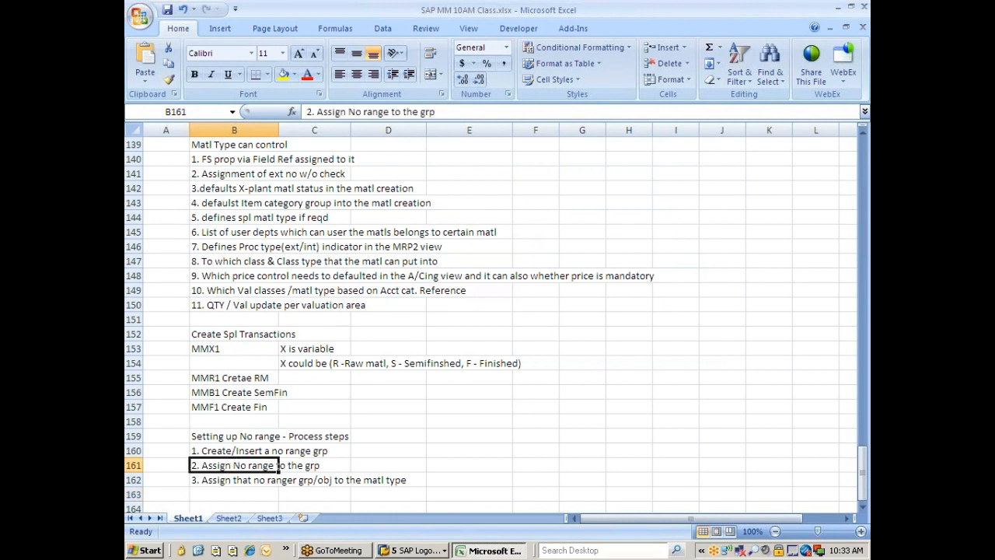
pyautogui.click(449, 112)
pyautogui.write(', e')
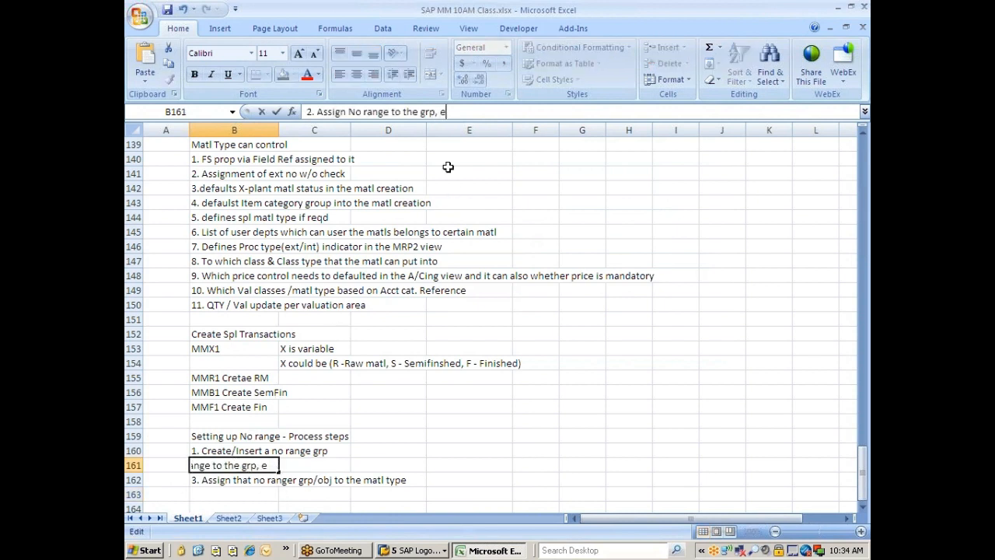
pyautogui.write('nsure that')
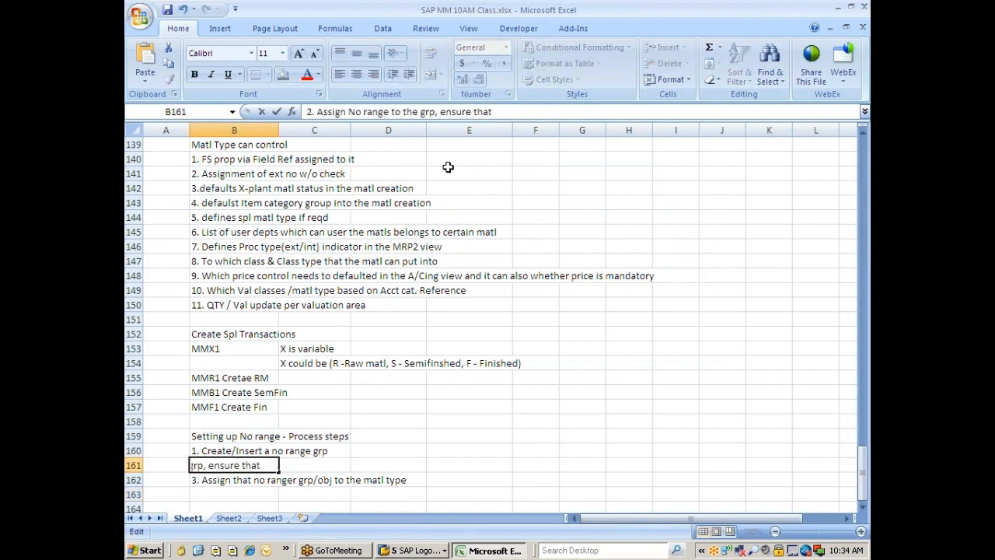
pyautogui.write(' the no r')
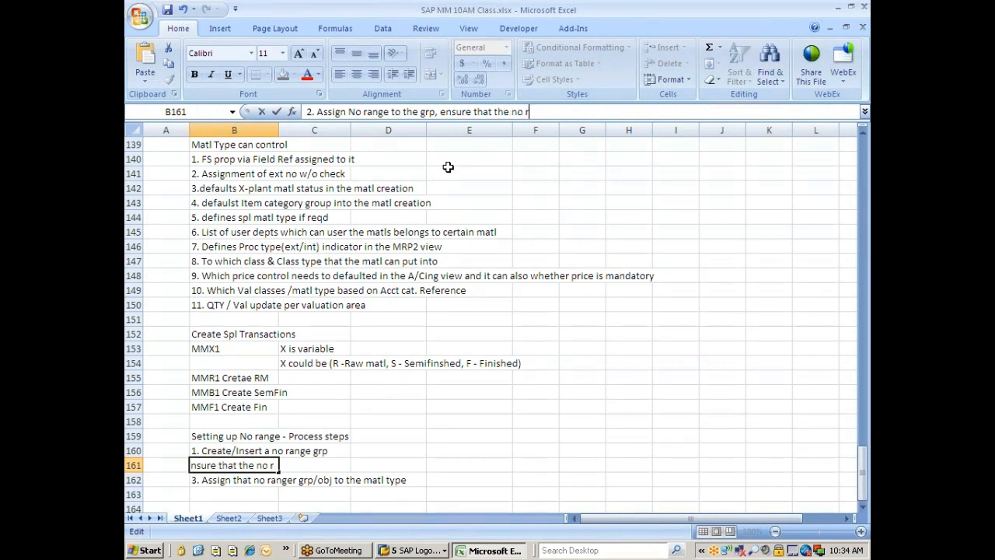
pyautogui.write('ange that yo')
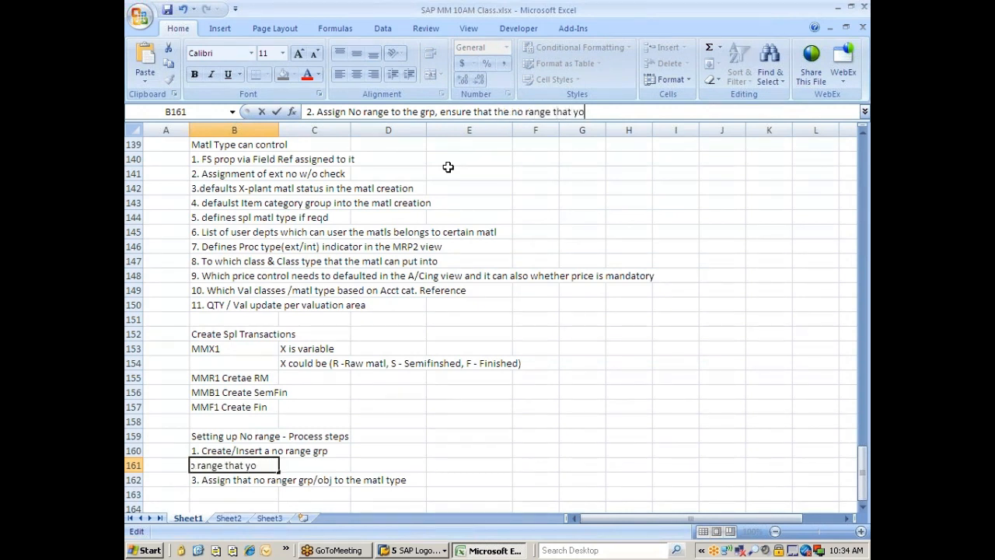
pyautogui.write('u select should be')
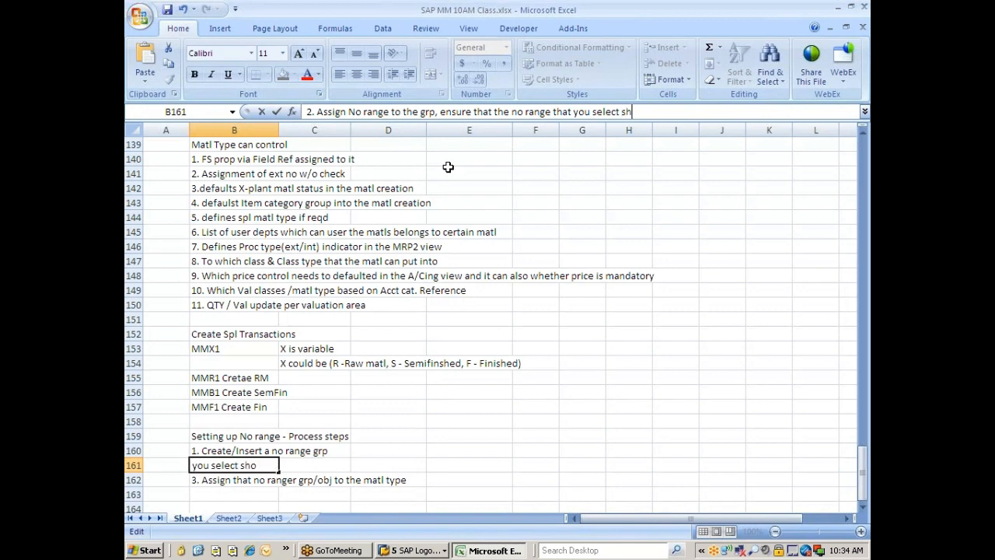
pyautogui.write(' overlla')
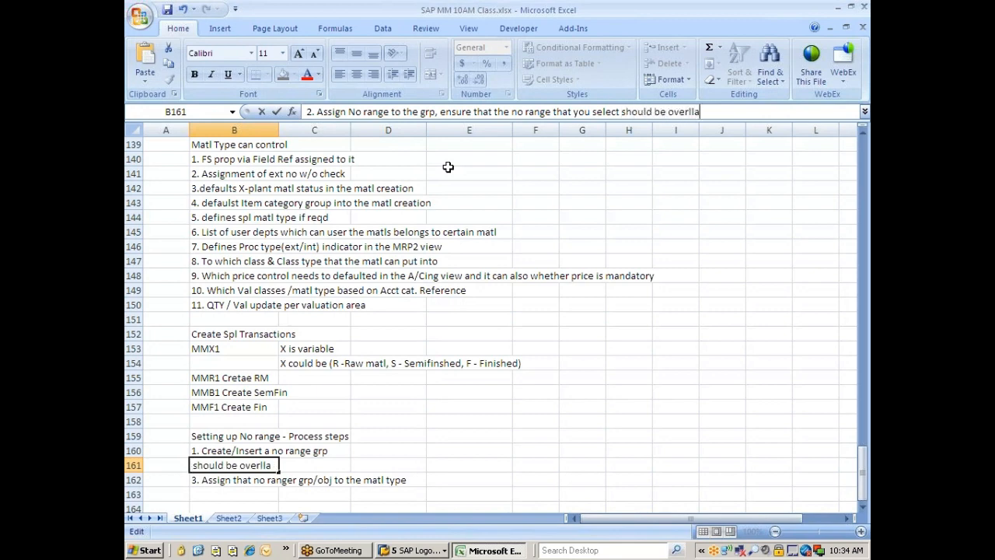
pyautogui.press('BackSpace')
pyautogui.press('BackSpace')
pyautogui.write('appi')
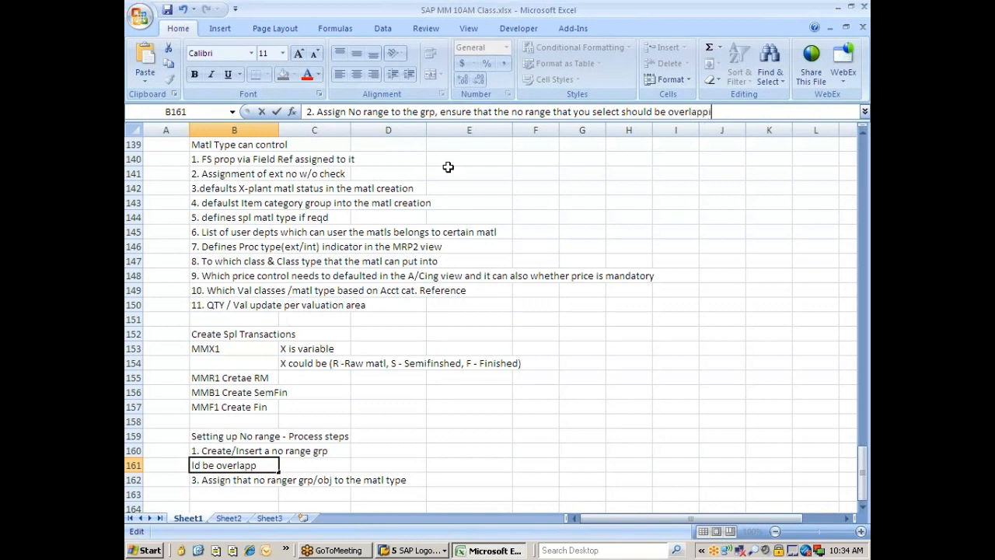
pyautogui.write('ng with the e')
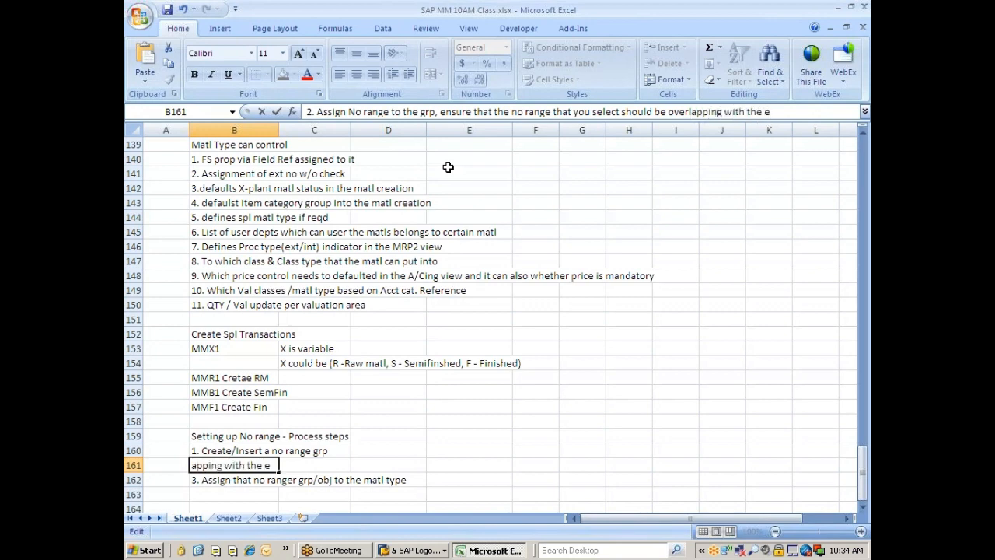
pyautogui.write('xisting')
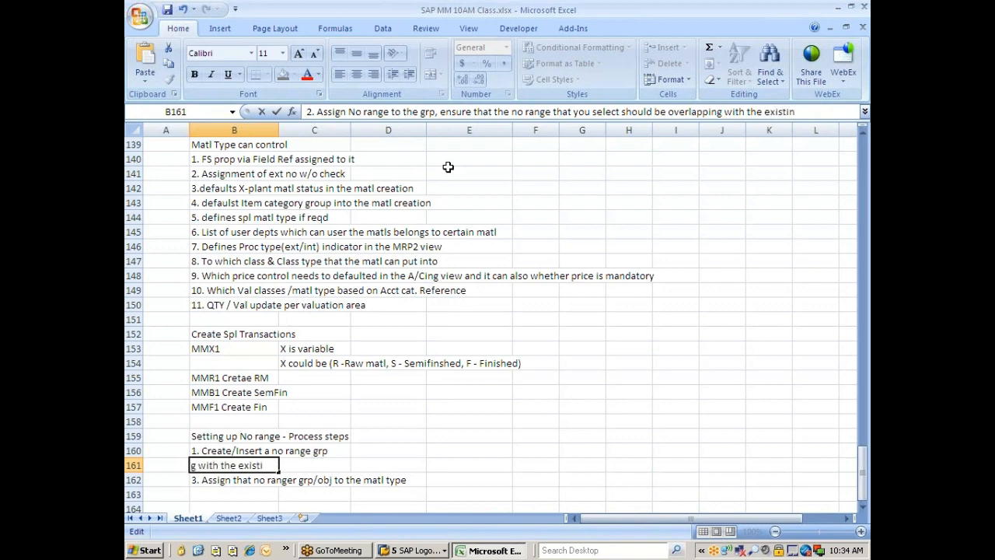
pyautogui.write(' No ranges')
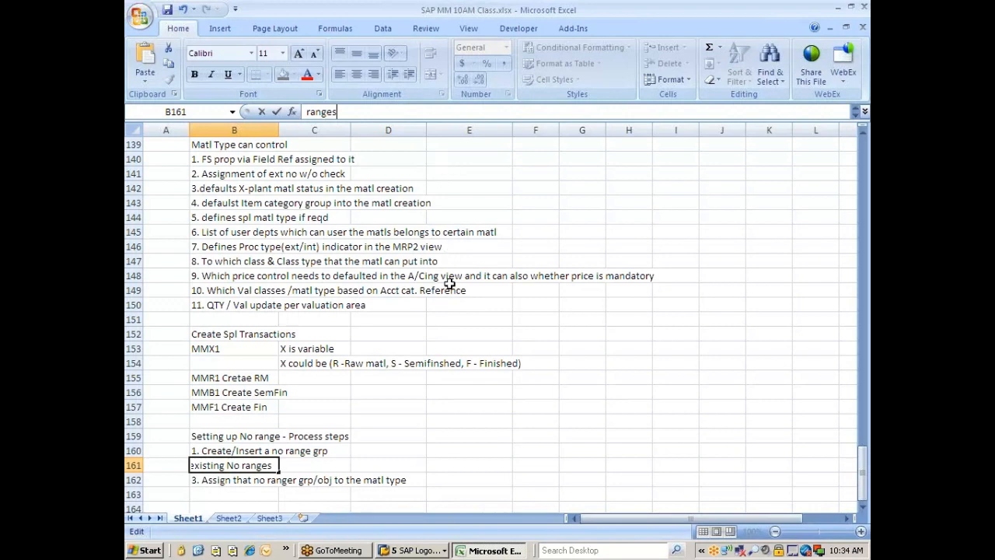
pyautogui.click(328, 502)
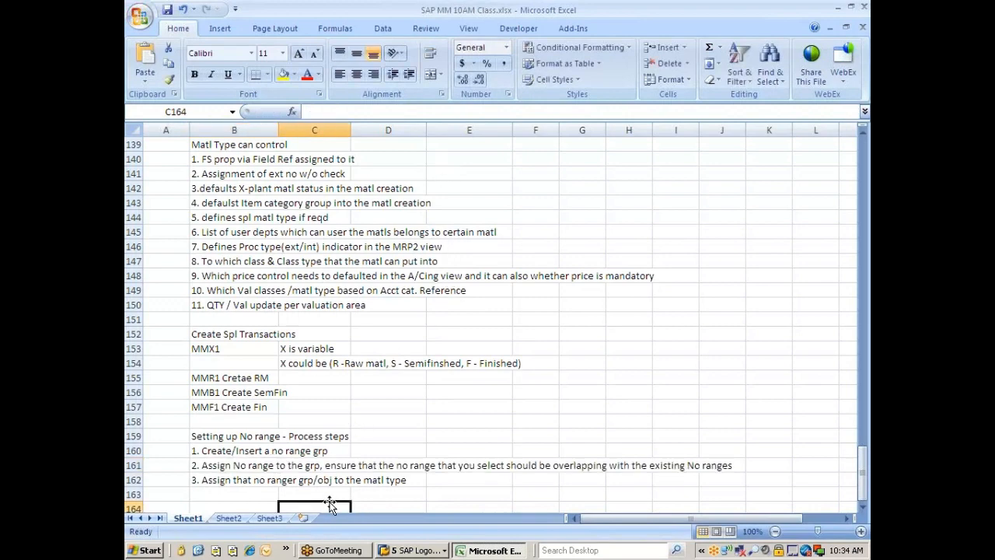
# Switch back to SAP and look through the existing number ranges listed for the new Nissan Grp group.
pyautogui.hotkey('alt', 'Tab')
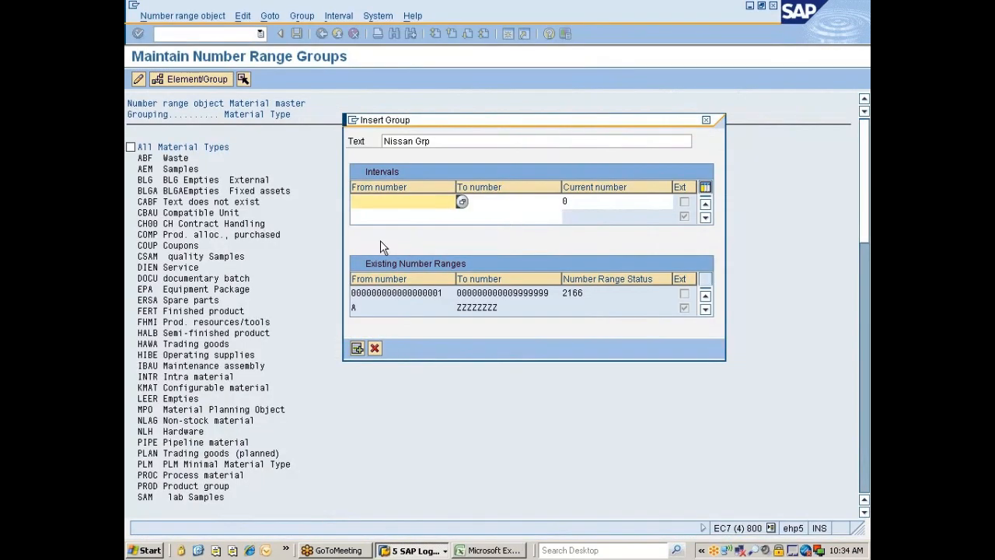
pyautogui.click(705, 308)
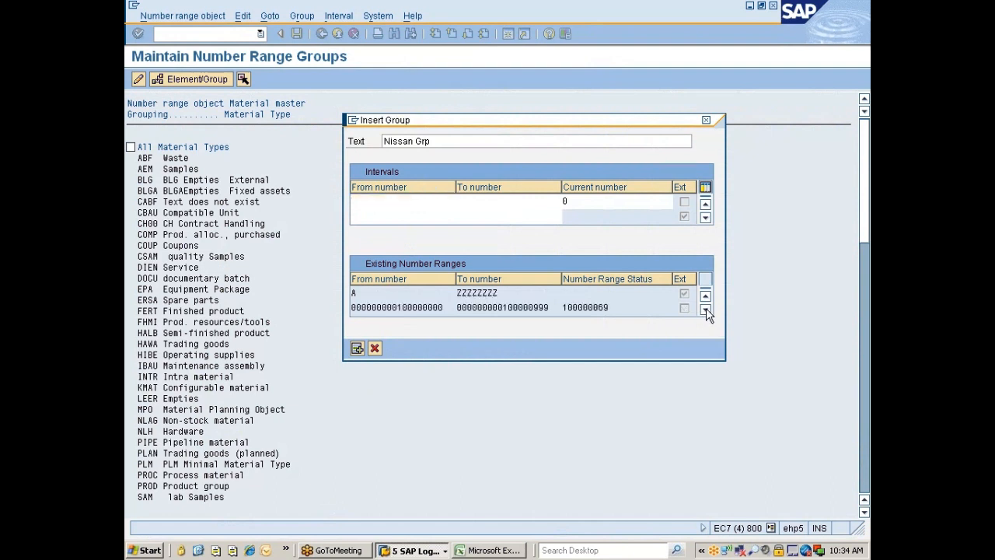
pyautogui.click(705, 309)
pyautogui.click(705, 308)
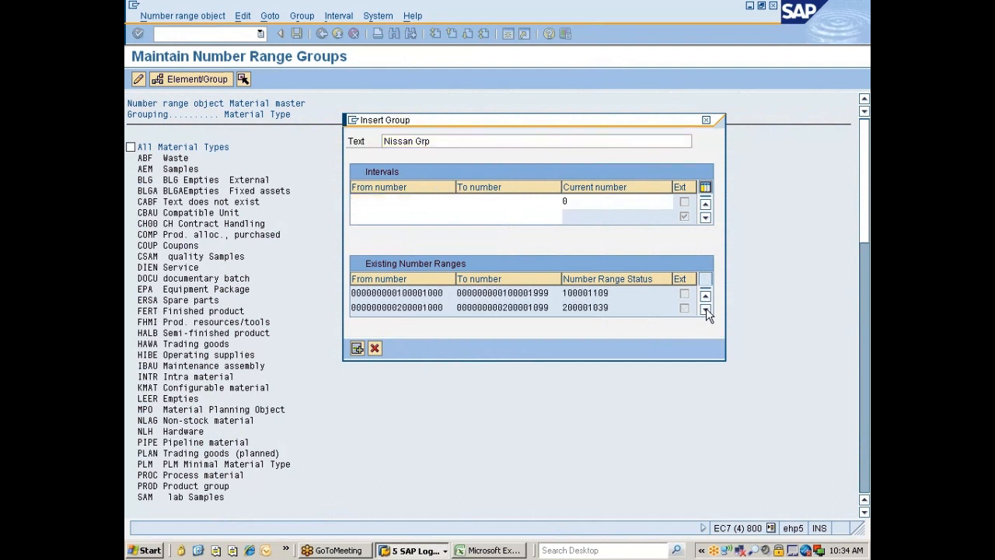
# Review the existing number ranges listed for the material master to see which intervals are already in use.
pyautogui.click(705, 309)
pyautogui.click(705, 309)
pyautogui.click(705, 308)
pyautogui.click(705, 309)
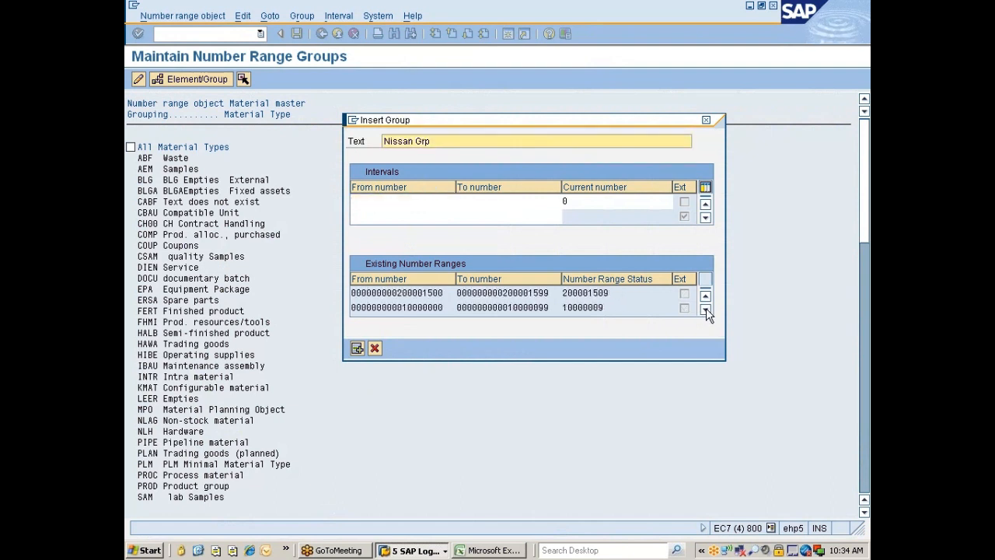
pyautogui.click(705, 309)
pyautogui.click(705, 309)
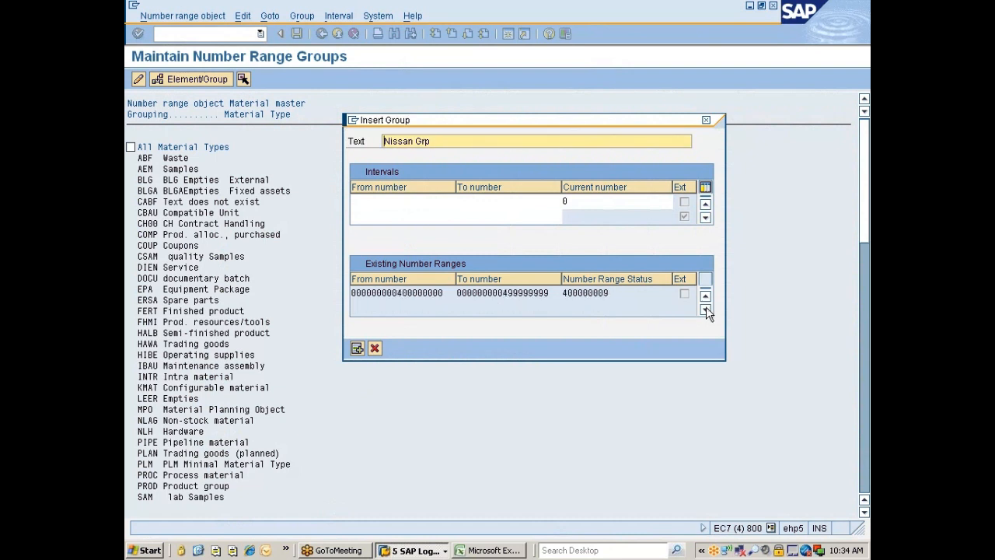
pyautogui.click(706, 297)
pyautogui.click(705, 297)
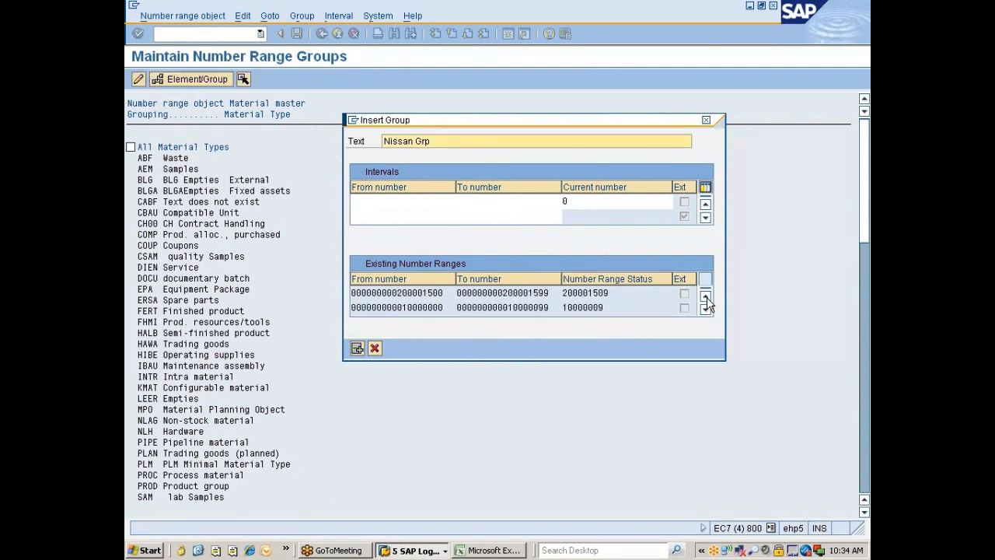
pyautogui.click(705, 297)
pyautogui.click(706, 297)
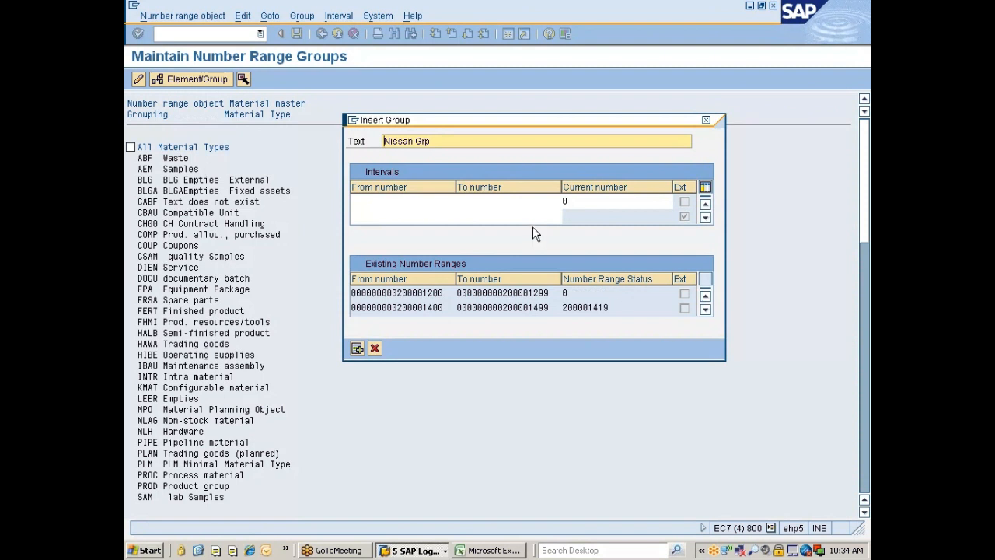
# Fill the Nissan Grp interval from the free intervals list, picking the one from 10000301 to 99999999.
pyautogui.click(420, 201)
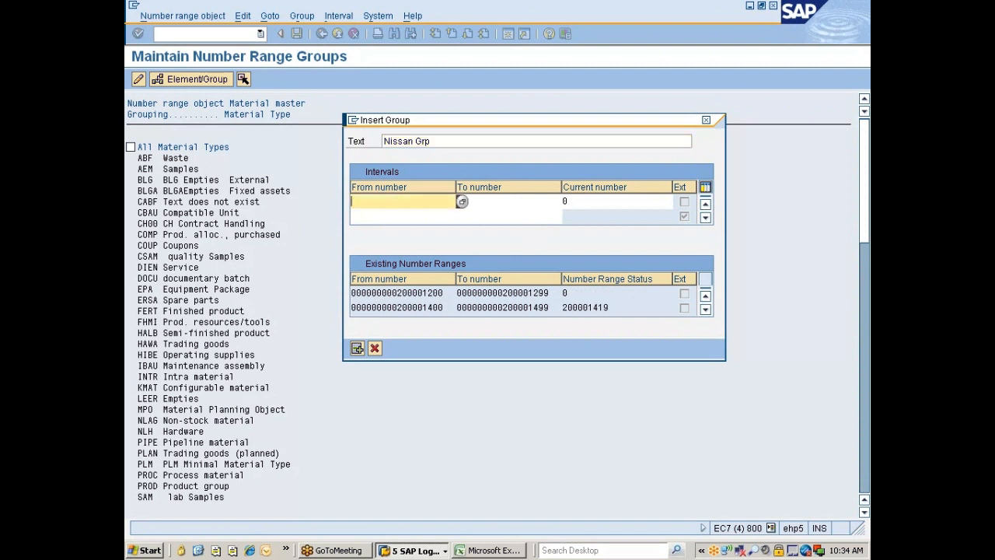
pyautogui.click(462, 202)
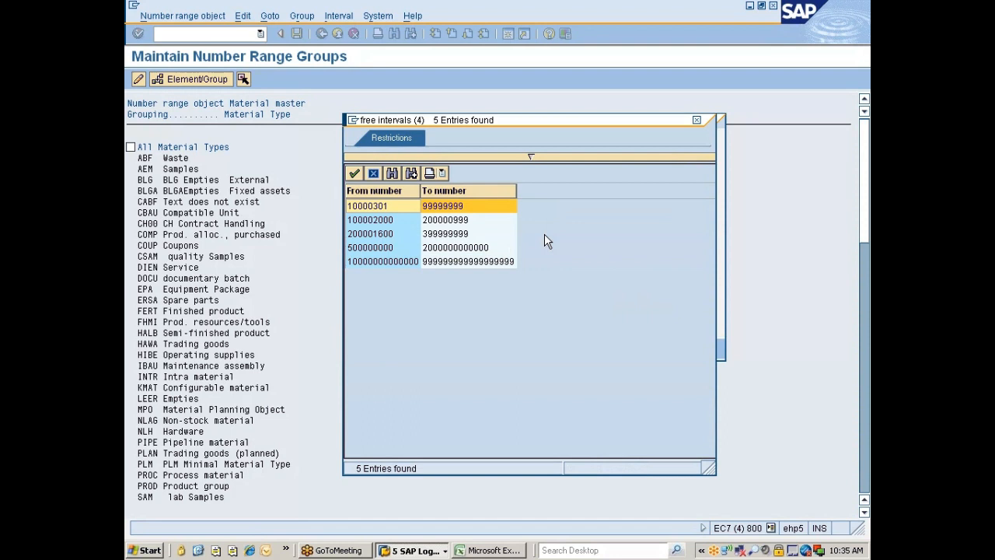
pyautogui.doubleClick(377, 207)
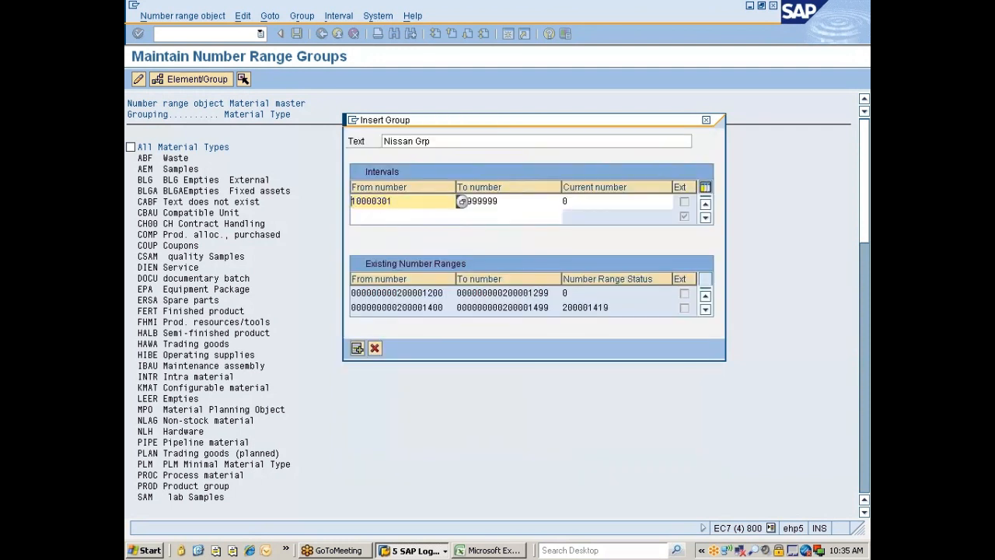
# Set the interval's To number to 10000599 and insert the Nissan Grp group.
pyautogui.press('Tab')
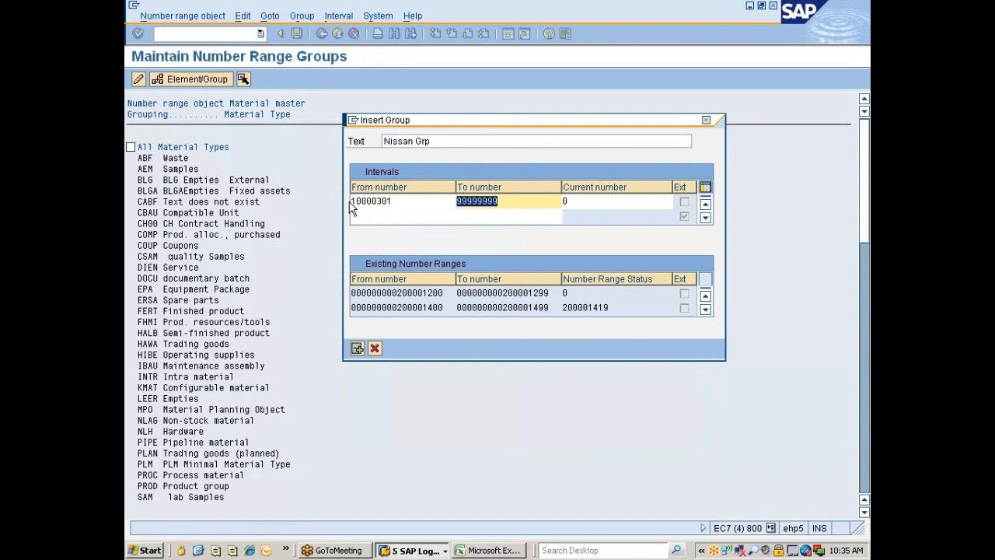
pyautogui.write('10000301')
pyautogui.press('Left')
pyautogui.press('Left')
pyautogui.press('BackSpace')
pyautogui.write('5')
pyautogui.hotkey('shift', 'Right')
pyautogui.hotkey('shift', 'Right')
pyautogui.write('99')
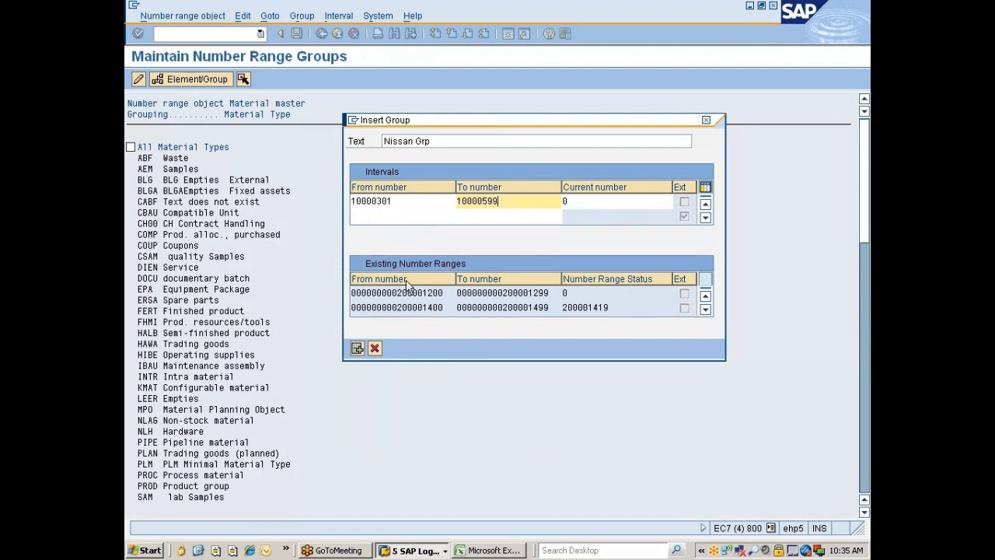
pyautogui.click(356, 348)
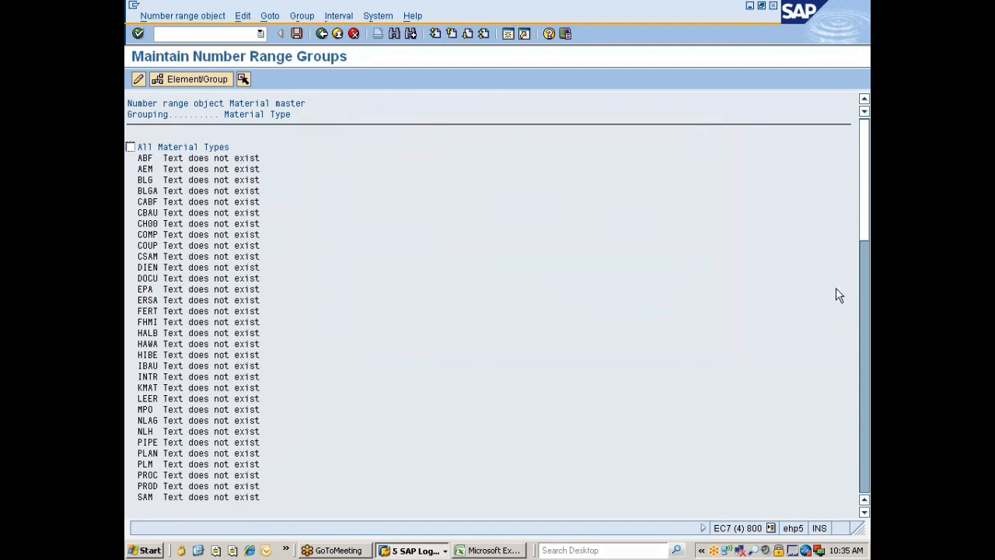
# Locate Nissan Grp among the number range groups, save the changes and accept the transport notice.
pyautogui.click(867, 396)
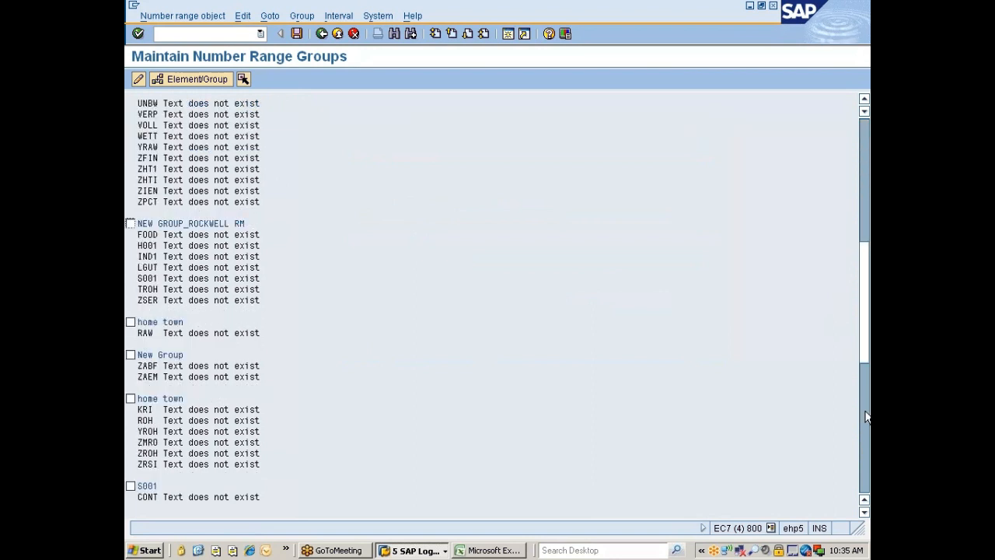
pyautogui.click(868, 348)
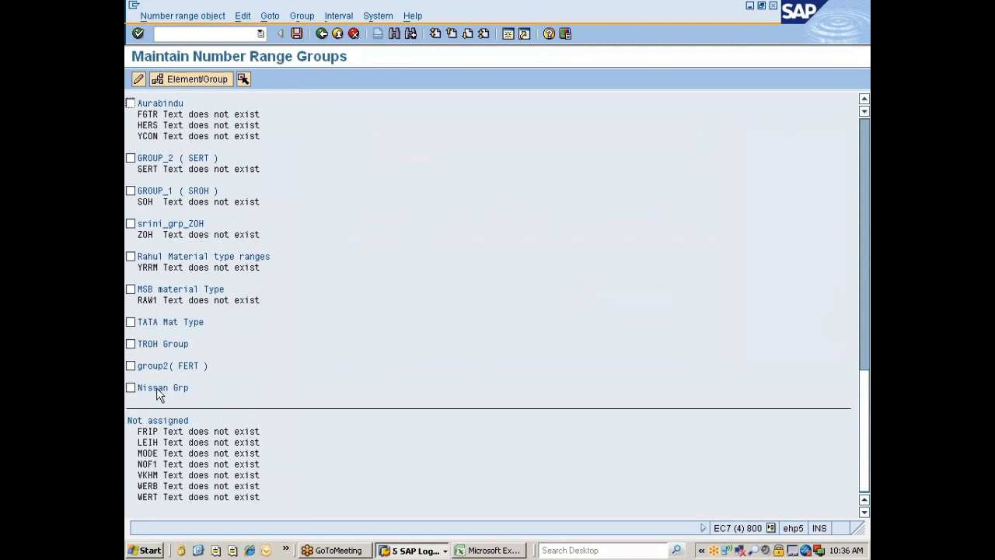
pyautogui.click(297, 34)
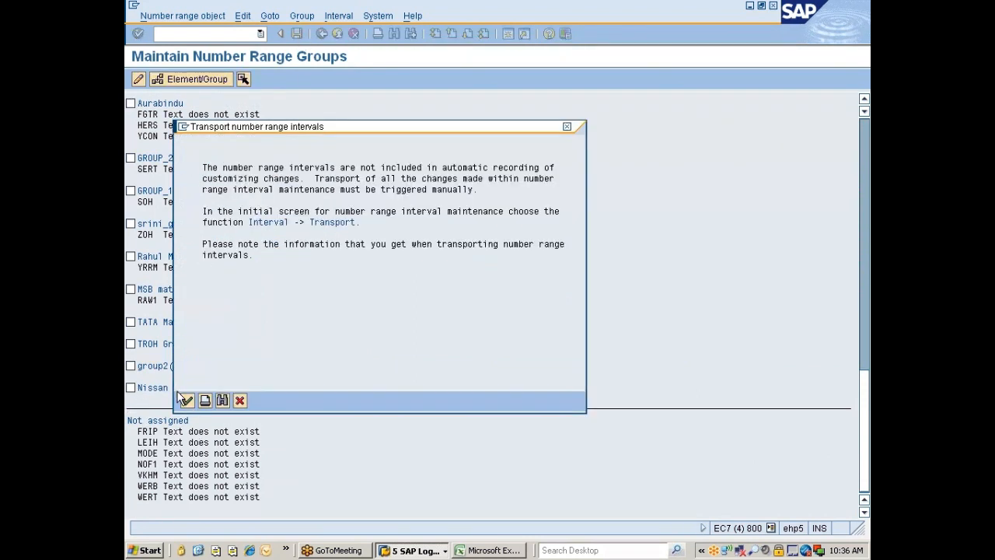
pyautogui.click(187, 400)
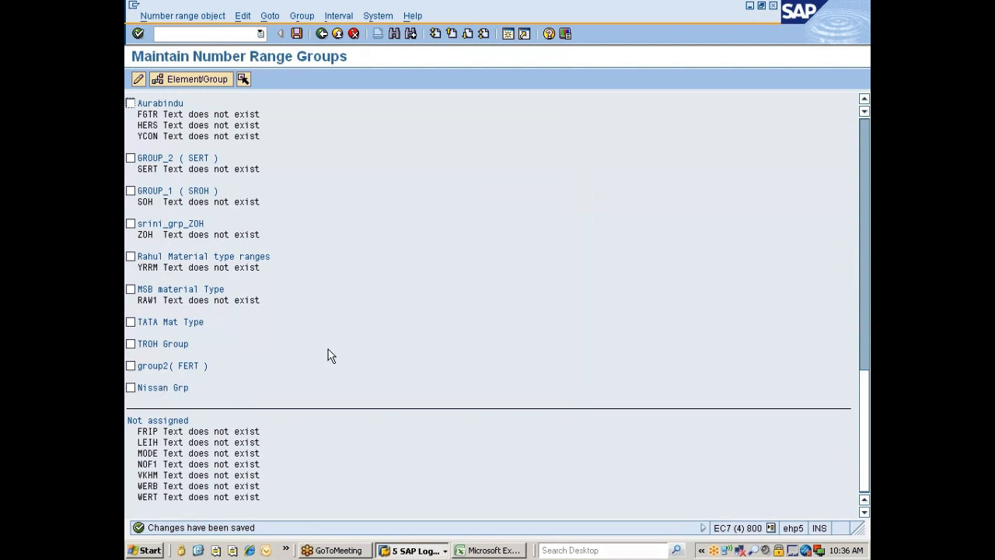
# Find material type ZMRO with the search, select it and assign it to the Nissan Grp group.
pyautogui.scroll(4, 328, 350)
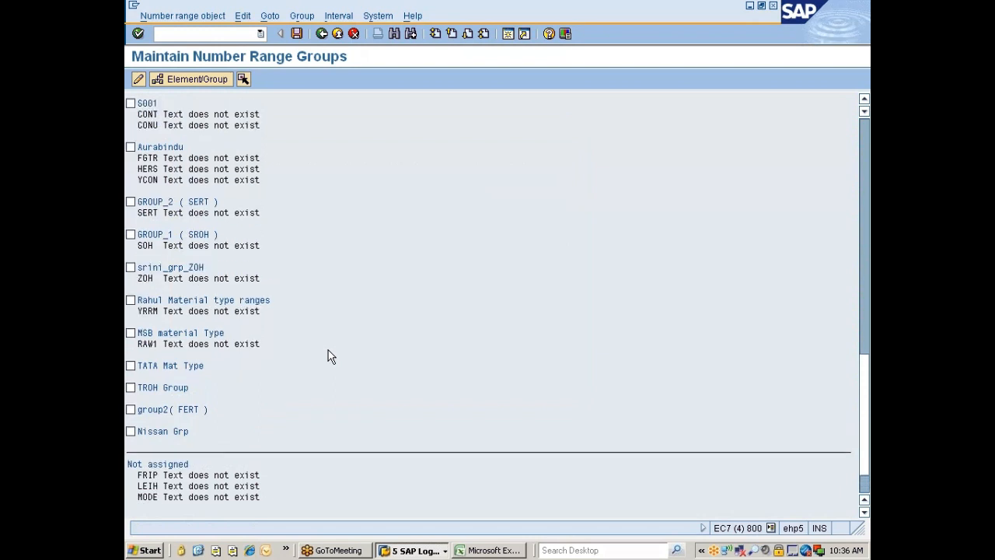
pyautogui.scroll(5, 328, 349)
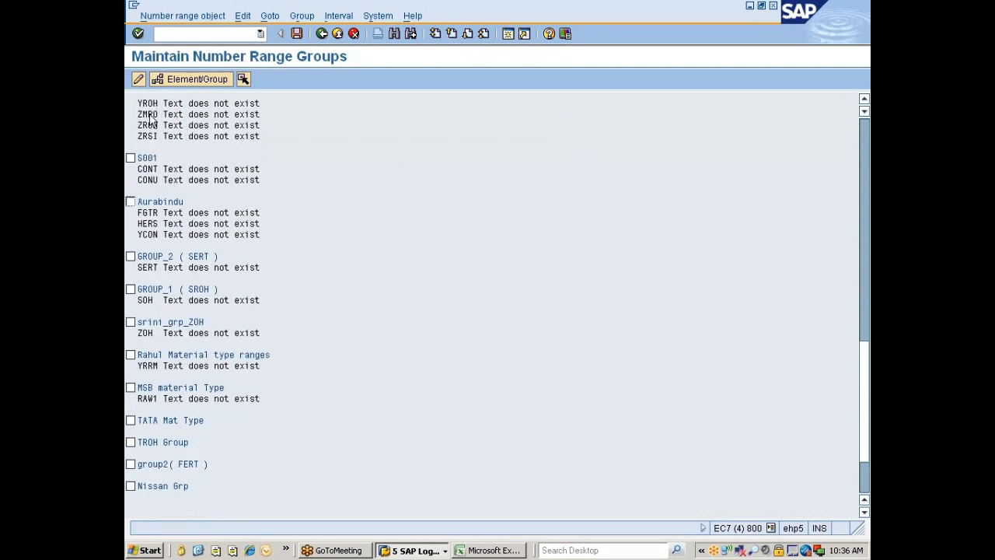
pyautogui.scroll(3, 243, 284)
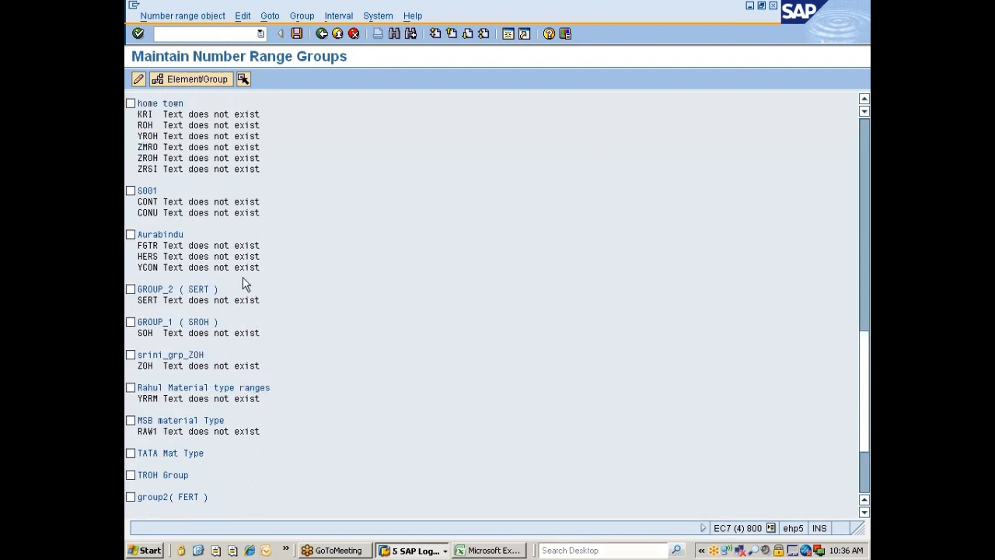
pyautogui.scroll(2, 243, 283)
pyautogui.click(144, 169)
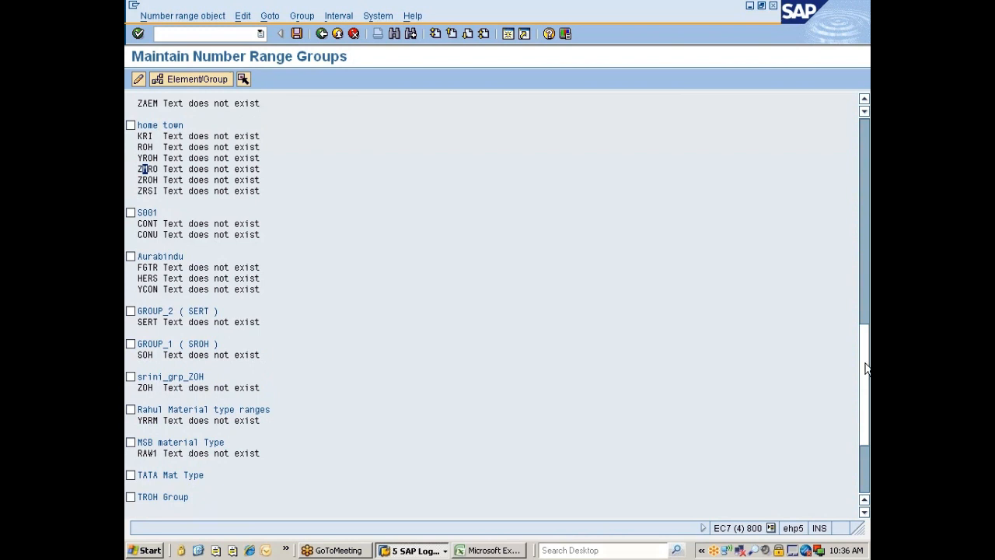
pyautogui.moveTo(867, 368); pyautogui.dragTo(863, 228)
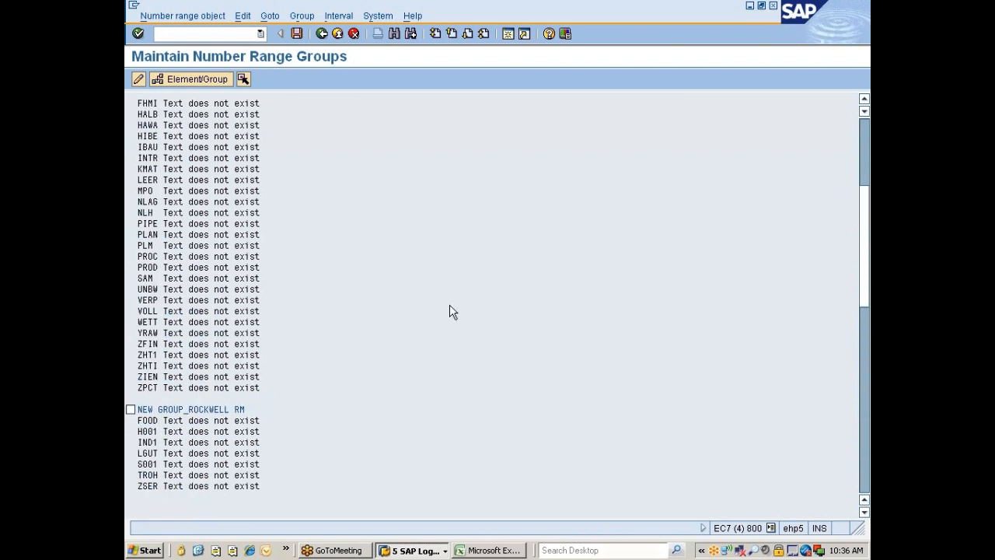
pyautogui.hotkey('ctrl', 'f')
pyautogui.write('ZMRO')
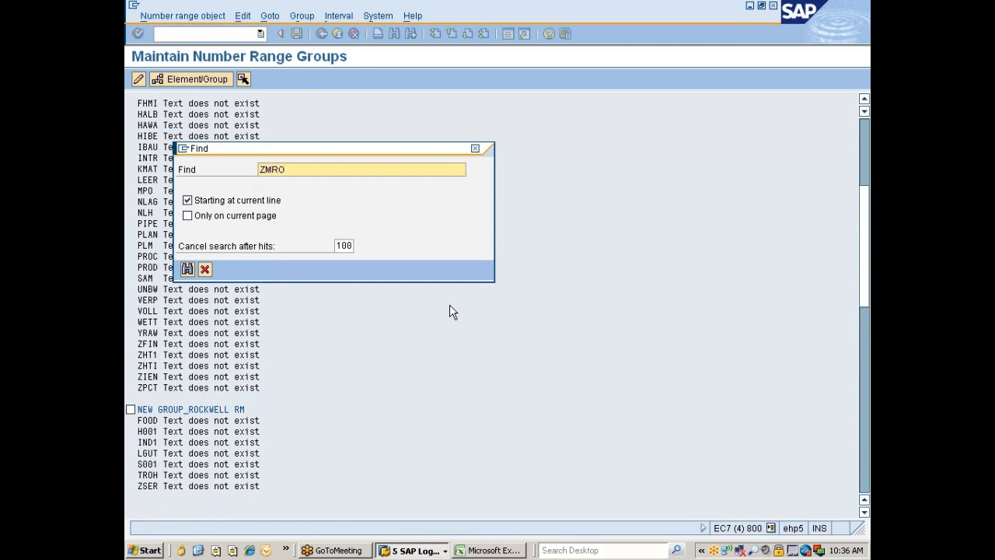
pyautogui.press('Return')
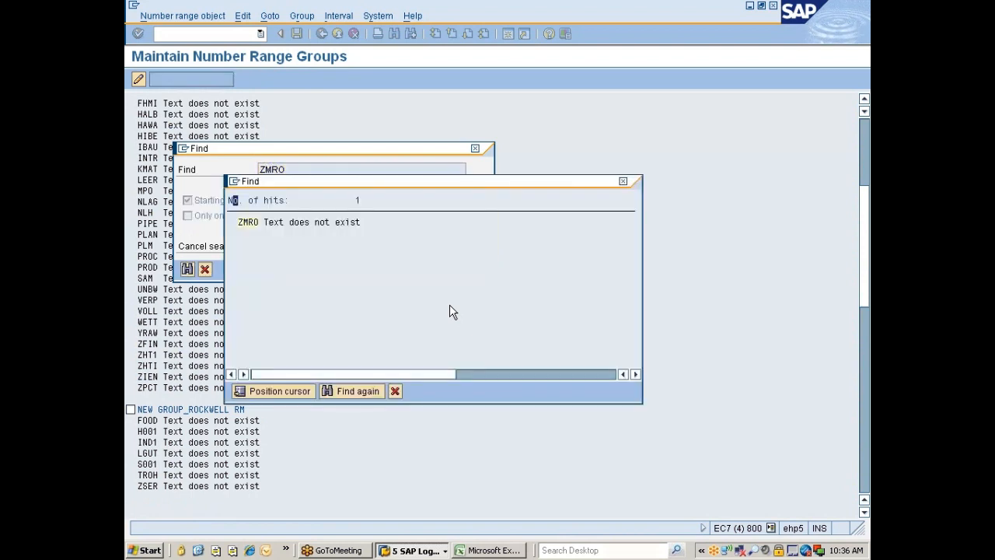
pyautogui.doubleClick(245, 223)
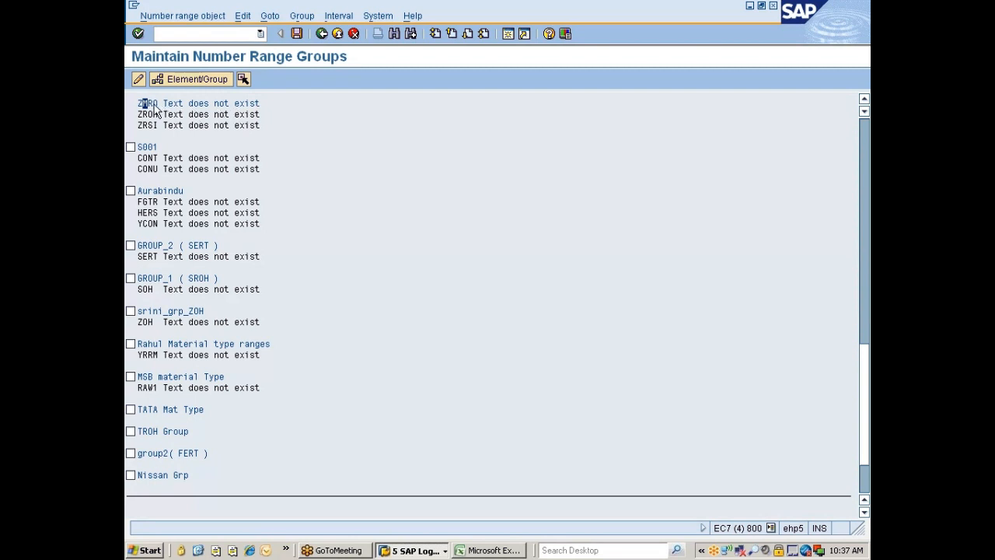
pyautogui.click(129, 476)
pyautogui.click(204, 81)
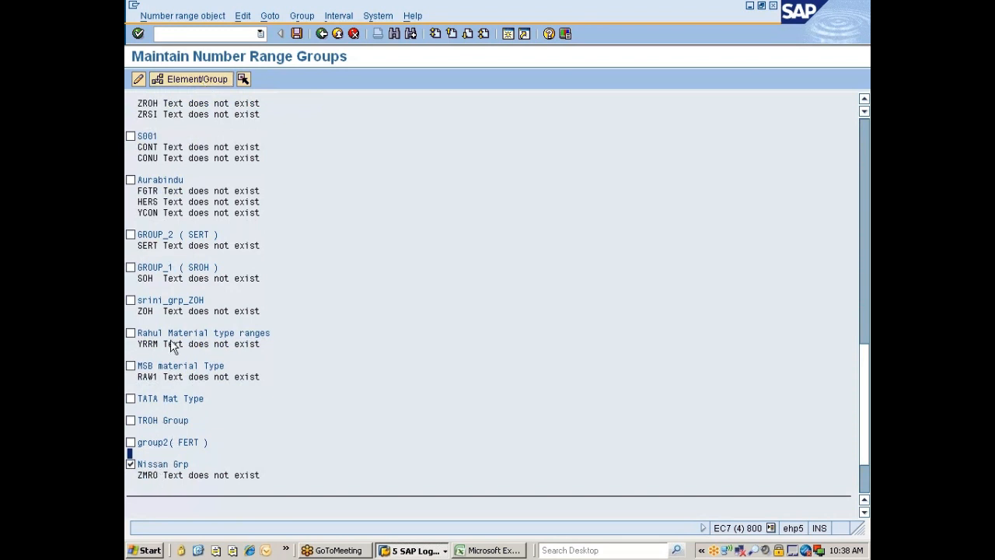
# Select material type ROH in the home town group for reassignment.
pyautogui.scroll(1, 188, 334)
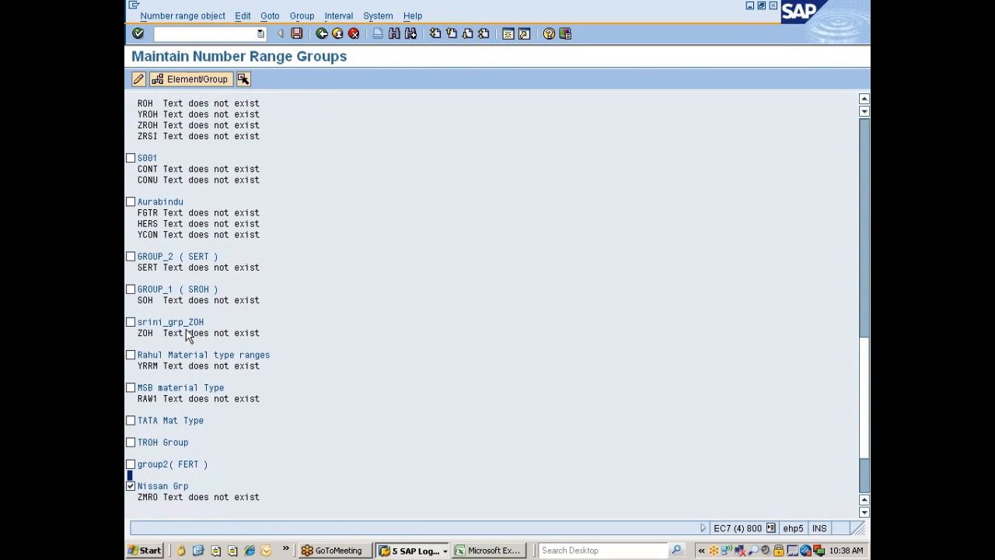
pyautogui.doubleClick(153, 104)
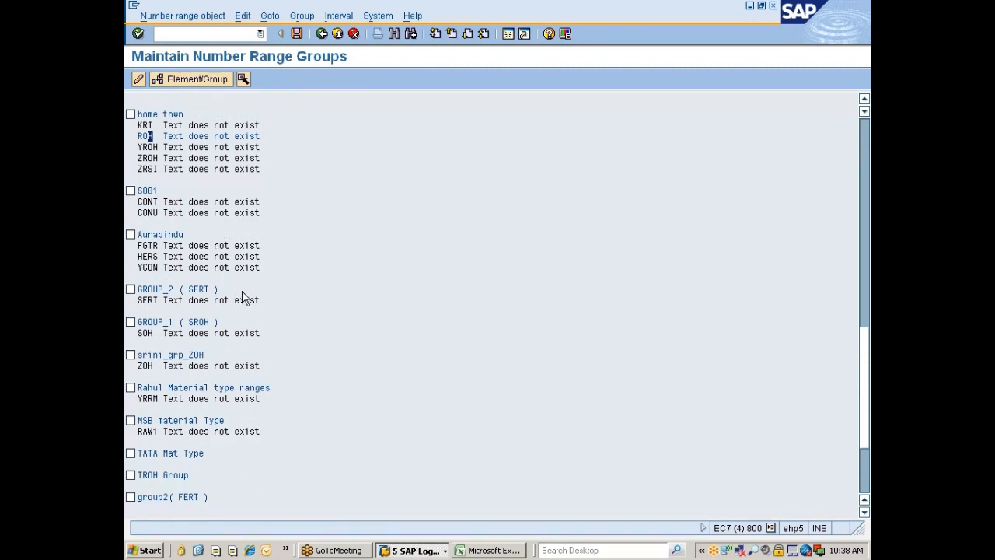
# Search for HALB from the current line onward, trying lowercase and uppercase spelling, and close the search.
pyautogui.hotkey('ctrl', 'f')
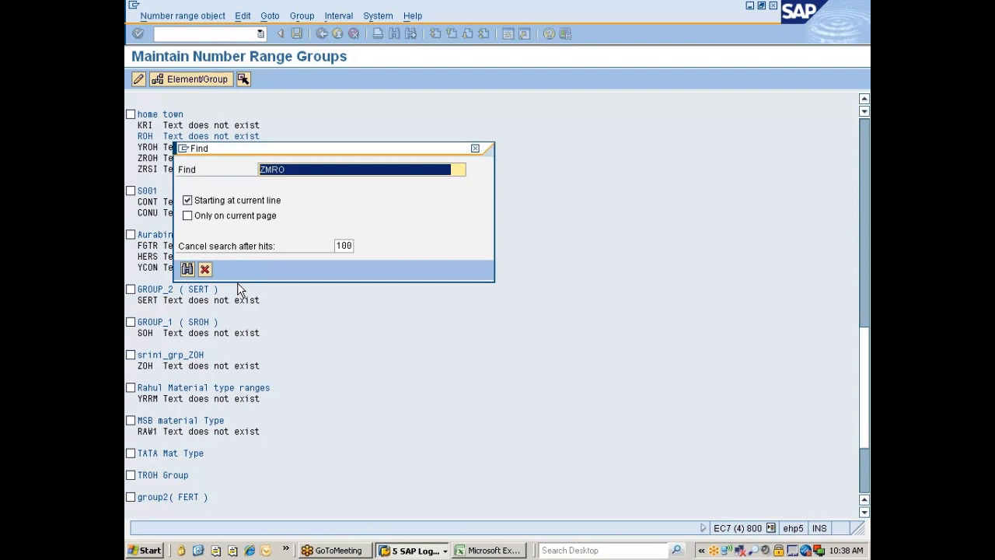
pyautogui.write('halb')
pyautogui.press('Return')
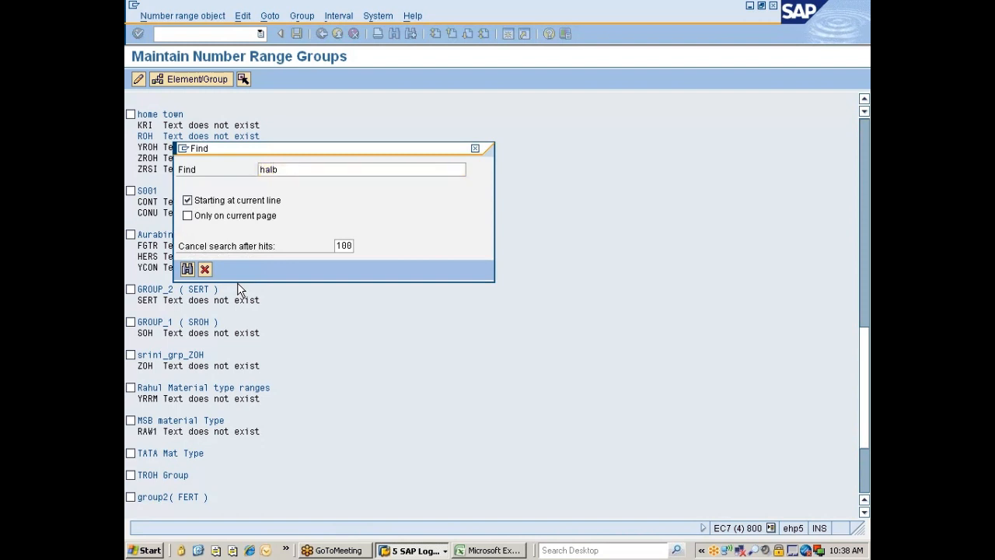
pyautogui.press('Return')
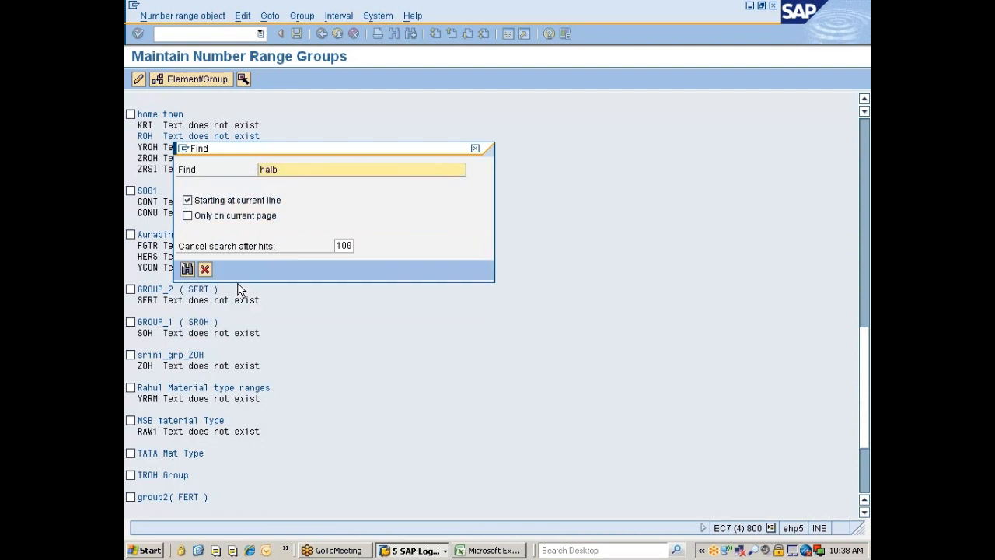
pyautogui.press('BackSpace')
pyautogui.press('BackSpace')
pyautogui.press('BackSpace')
pyautogui.press('BackSpace')
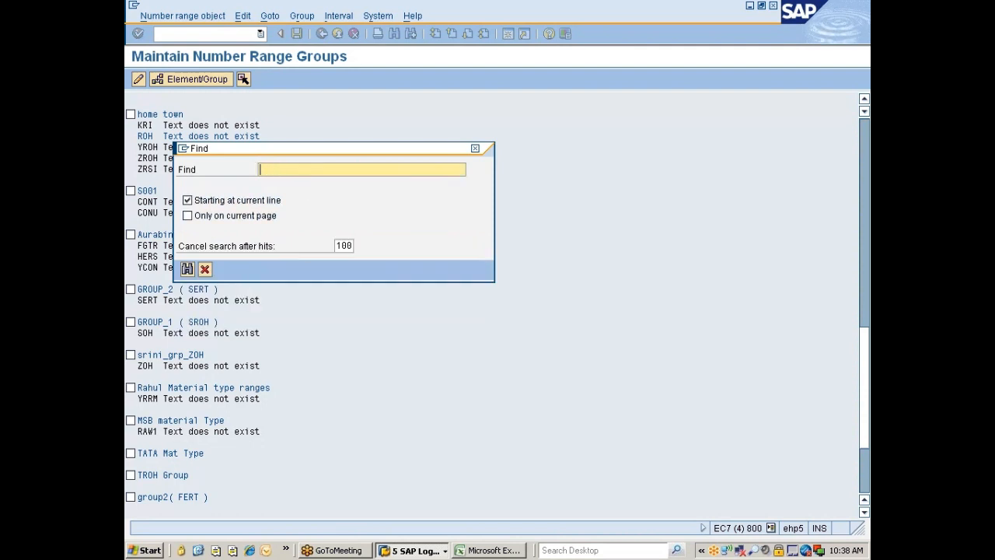
pyautogui.write('HALB')
pyautogui.press('Return')
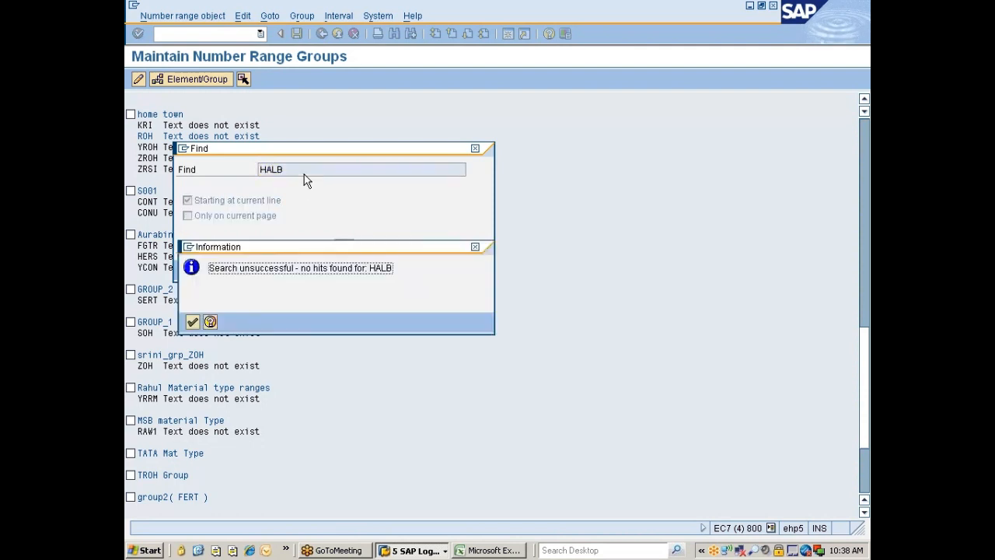
pyautogui.press('Return')
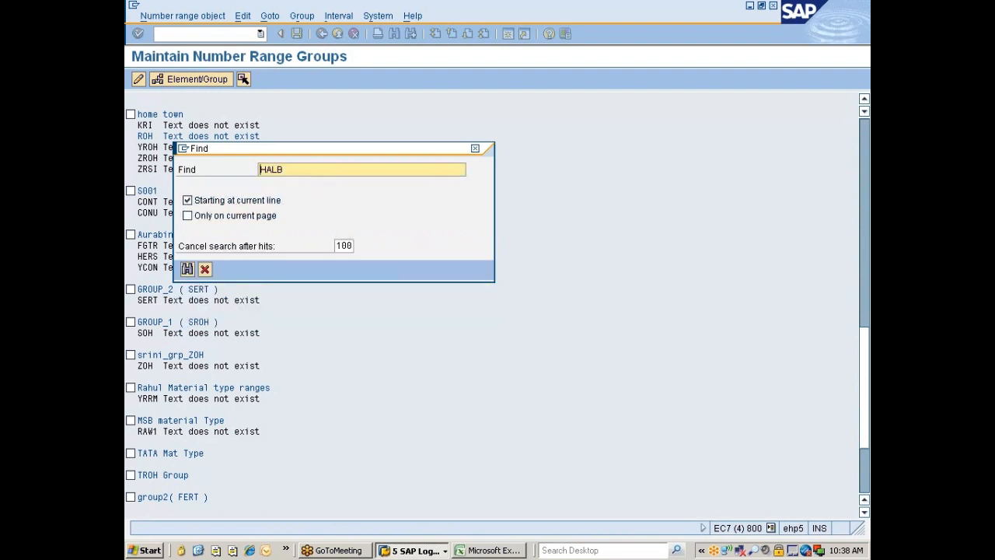
pyautogui.press('BackSpace')
pyautogui.press('BackSpace')
pyautogui.press('BackSpace')
pyautogui.click(205, 268)
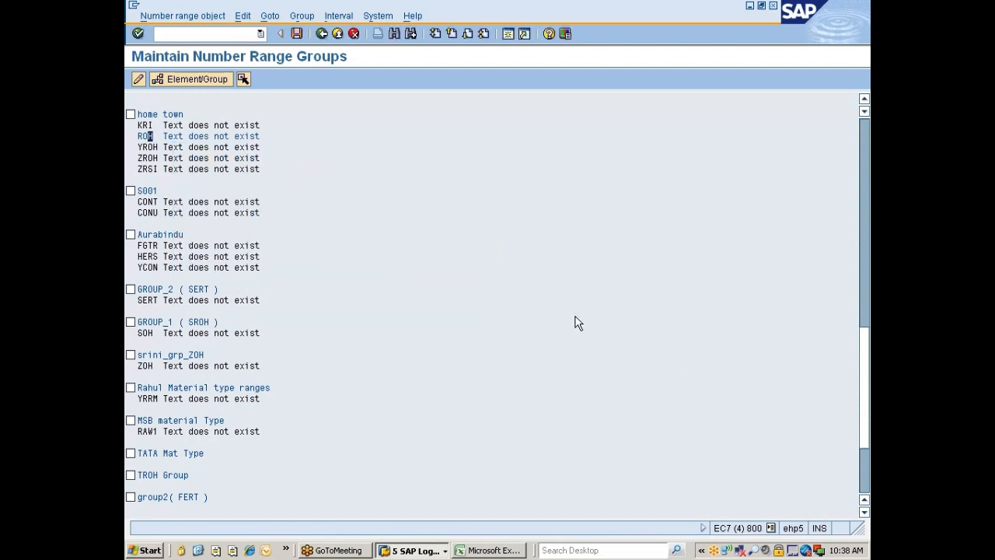
# Select material type HALB in the All Material Types group for reassignment.
pyautogui.click(863, 309)
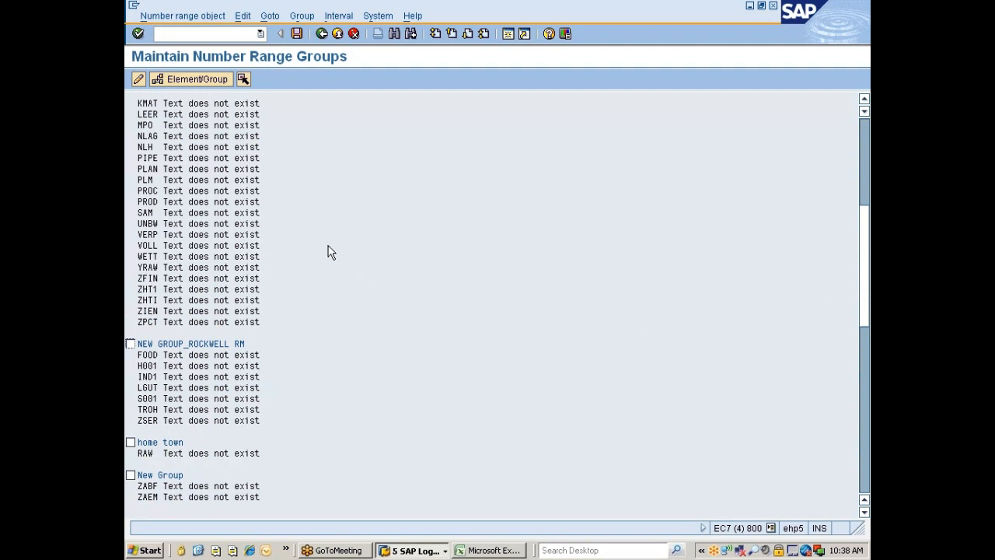
pyautogui.moveTo(865, 288); pyautogui.dragTo(865, 233)
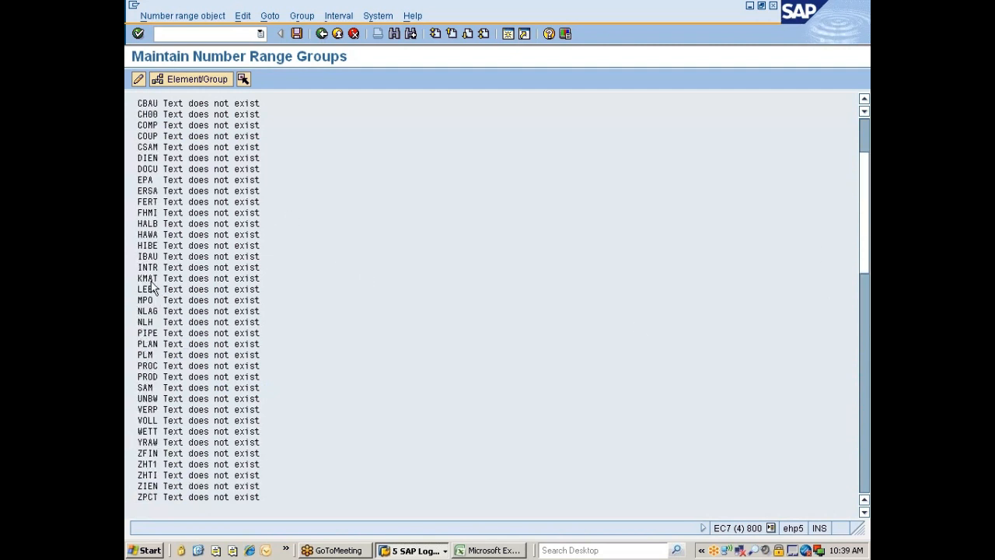
pyautogui.doubleClick(145, 224)
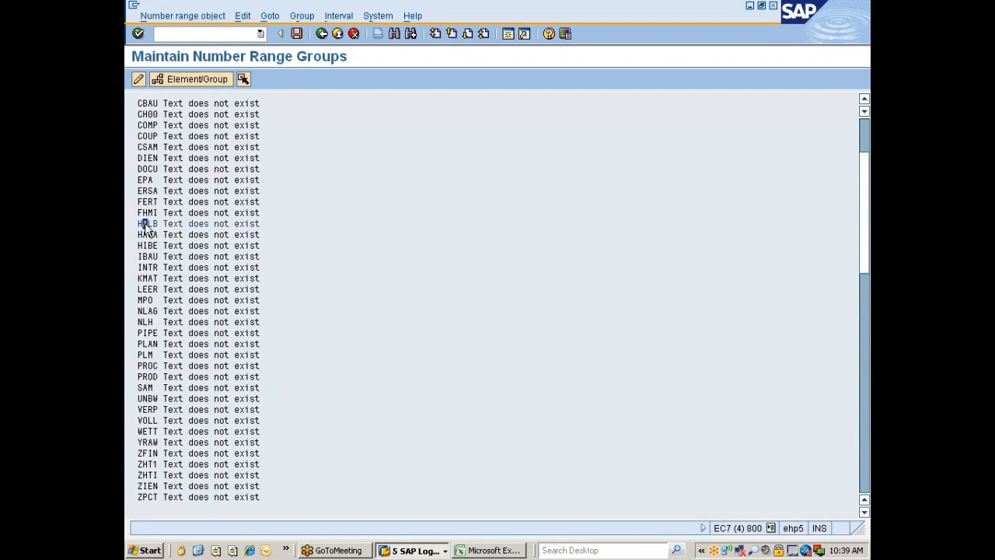
# Add material type FERT to the selection, assign the selected material types to the Nissan Grp group and save the changes.
pyautogui.doubleClick(146, 202)
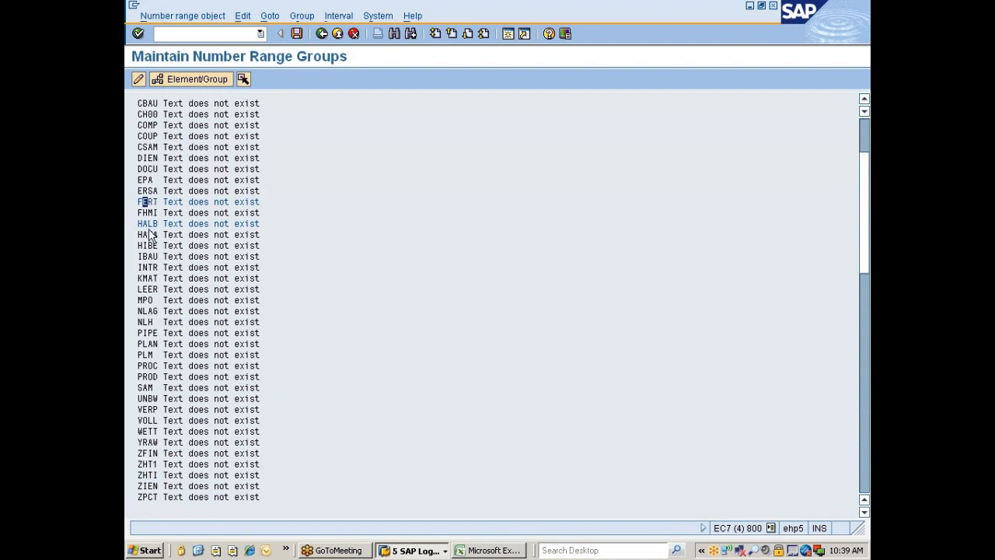
pyautogui.click(192, 81)
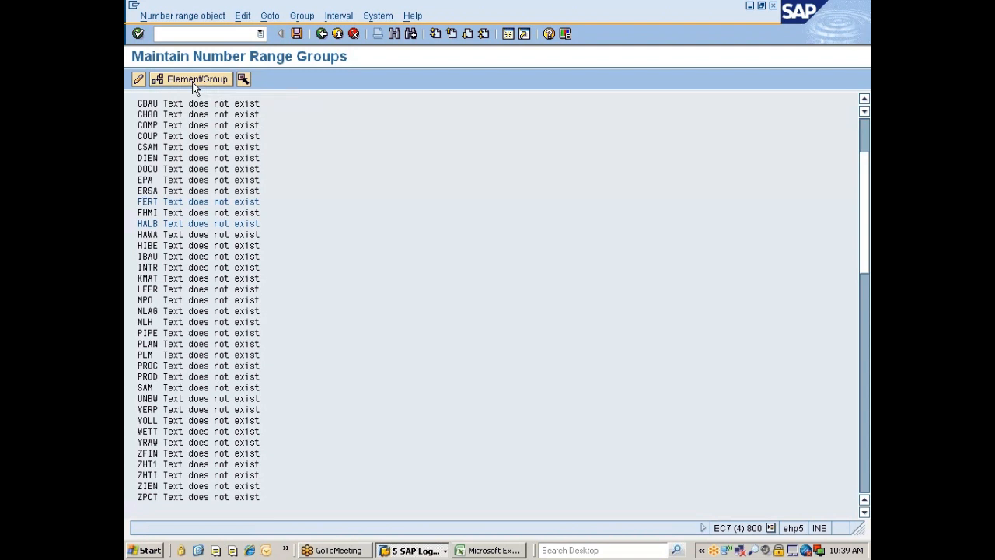
pyautogui.click(864, 442)
pyautogui.click(864, 449)
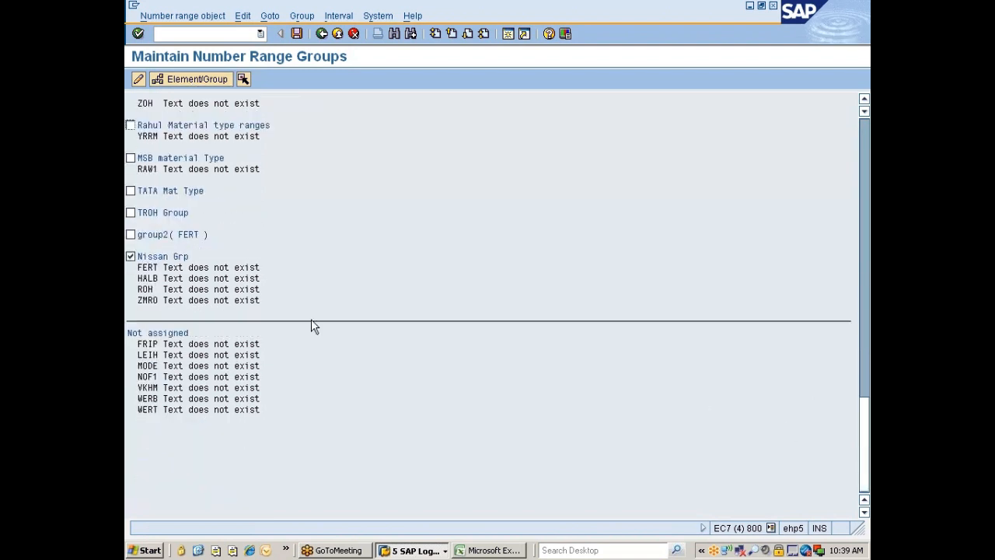
pyautogui.click(297, 34)
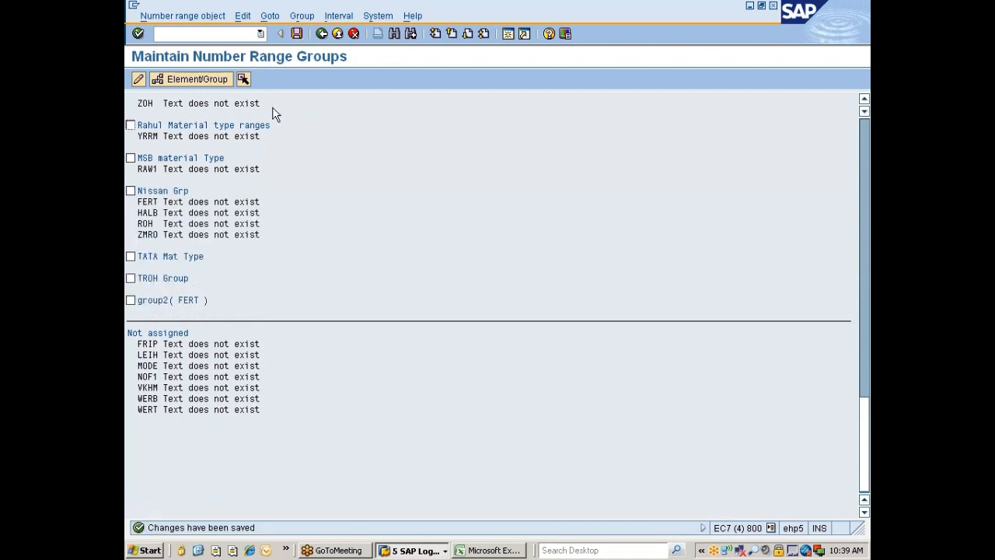
# Switch to the Create Raw Material session and start the general material creation transaction with /nmm01.
pyautogui.click(401, 552)
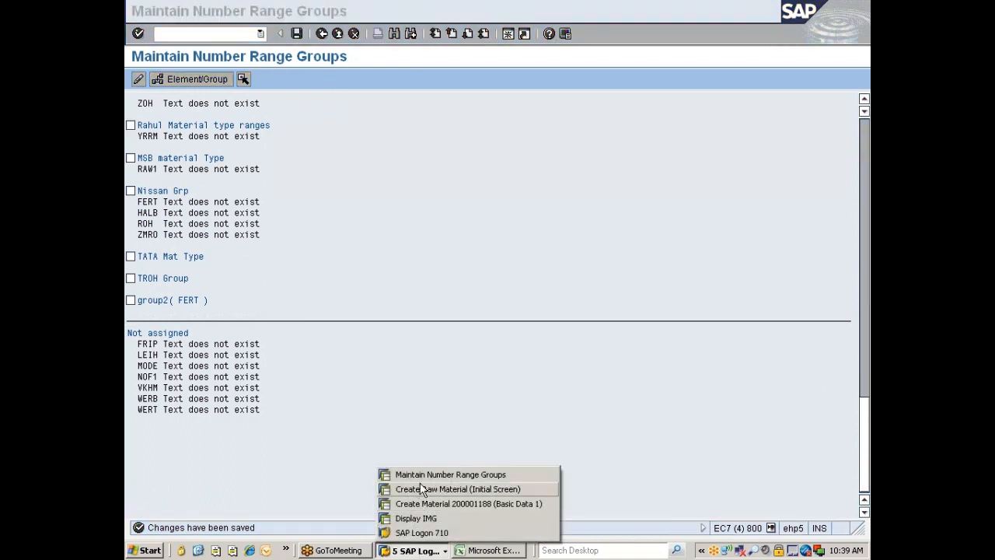
pyautogui.click(419, 488)
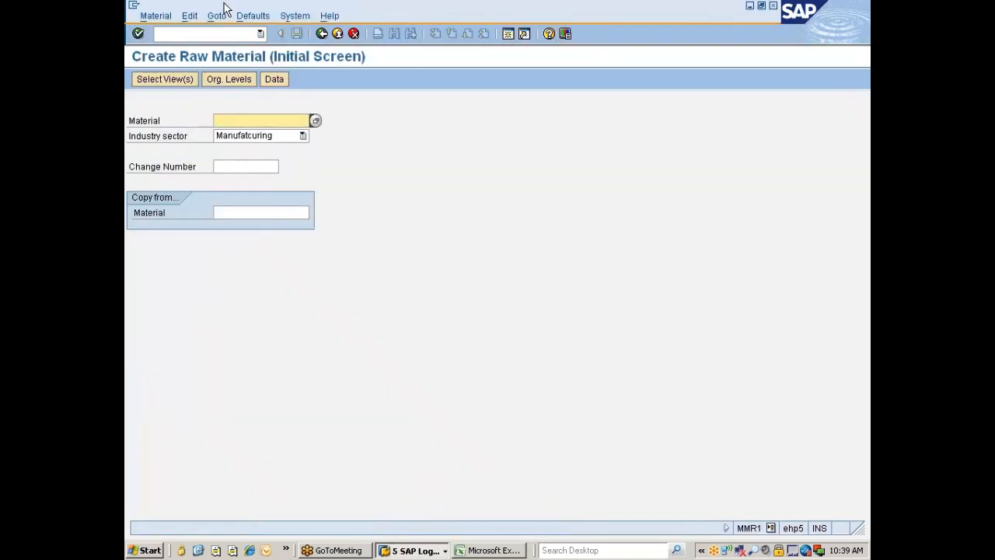
pyautogui.click(209, 33)
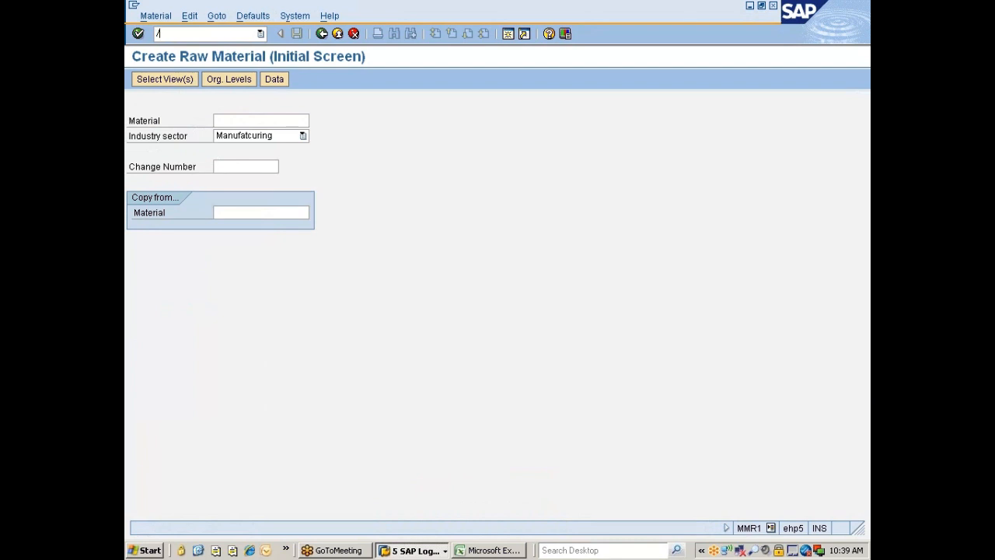
pyautogui.write('/nmm01')
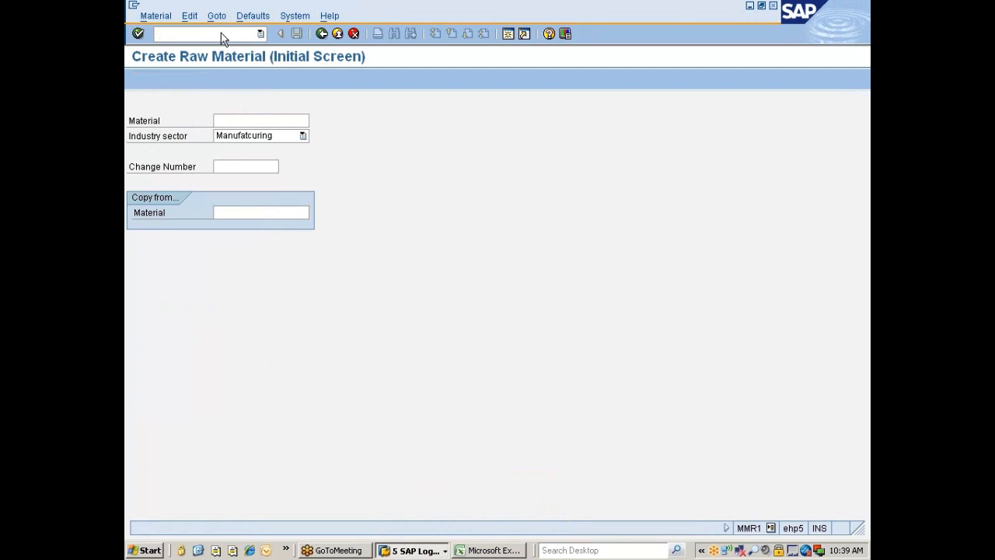
pyautogui.press('Return')
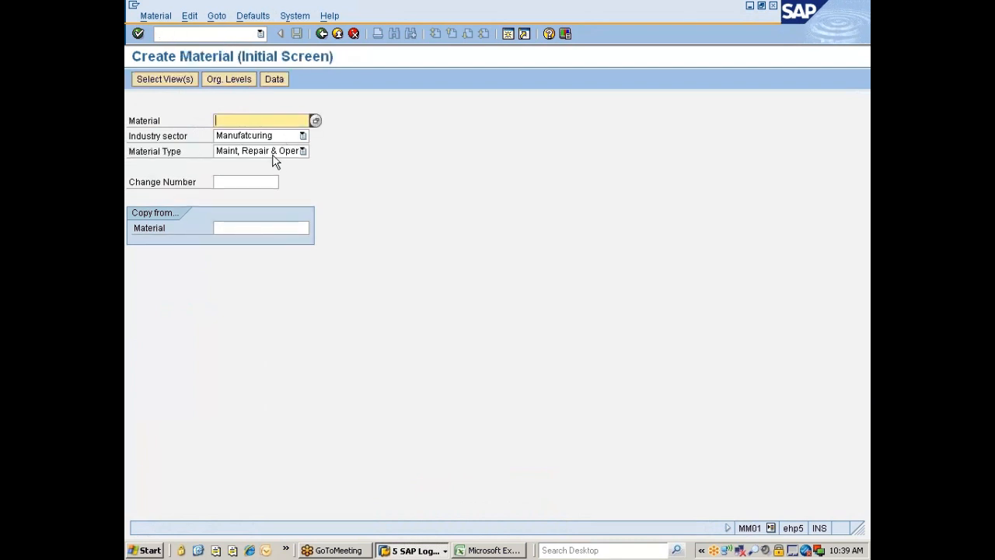
# Start a Maint, Repair & Oper material with the Basic Data 1, Basic Data 2 and Purchasing views, and copy its assigned material number.
pyautogui.press('Return')
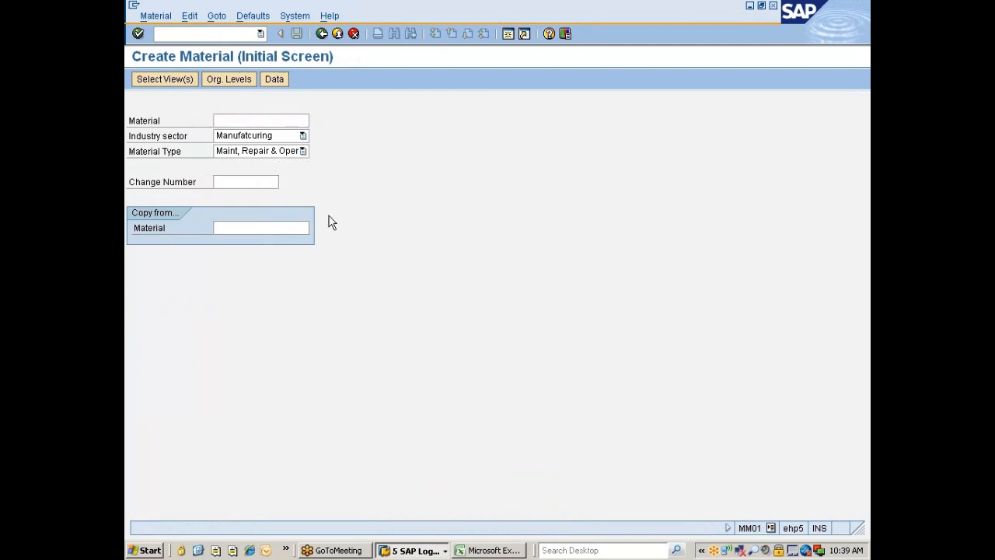
pyautogui.click(338, 177)
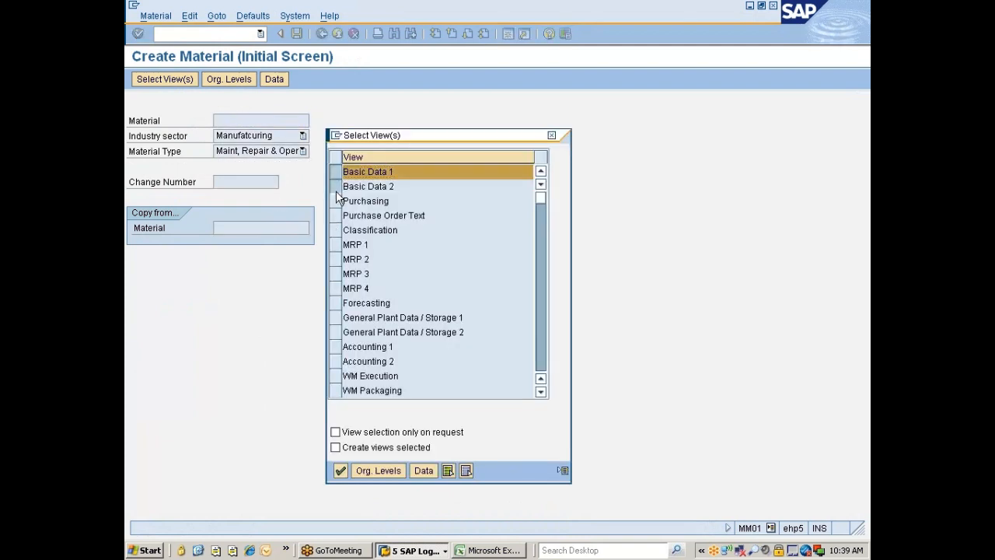
pyautogui.keyDown('shift'); pyautogui.click(337, 200); pyautogui.keyUp('shift')
pyautogui.press('Return')
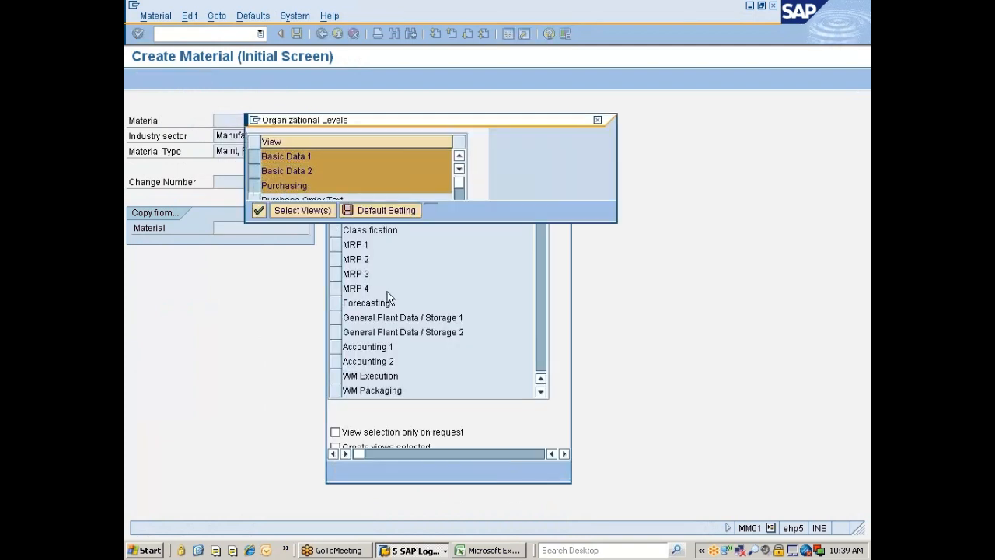
pyautogui.press('Return')
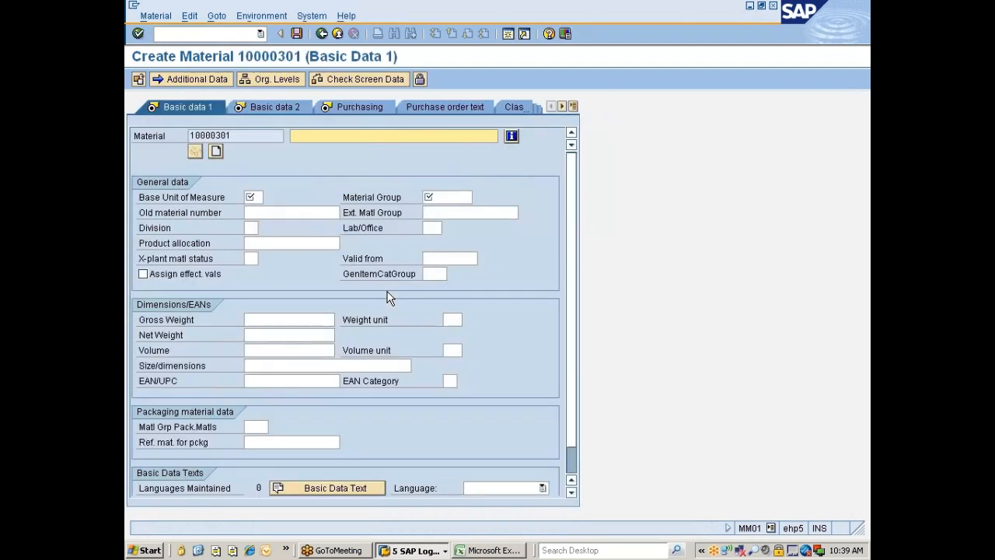
pyautogui.moveTo(232, 136); pyautogui.dragTo(189, 136)
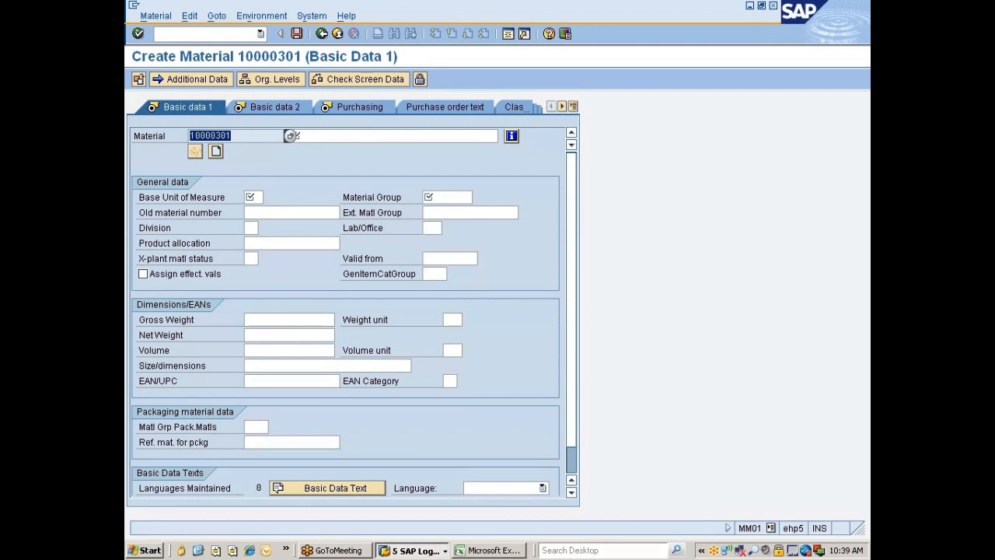
pyautogui.hotkey('ctrl', 'c')
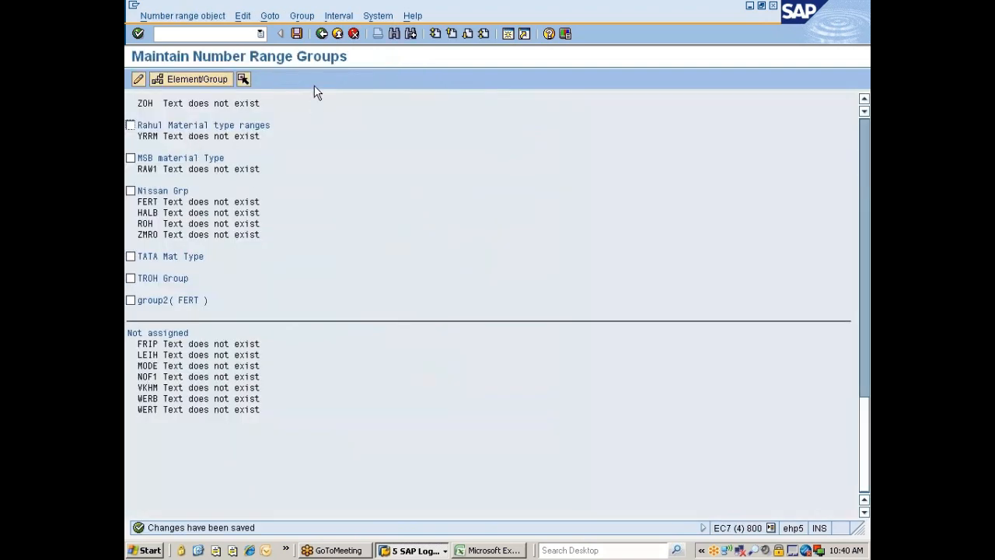
# Switch to the Excel notes and enter in cell B164 "Note: No range config are non transportable and hence they are called soft configs.".
pyautogui.click(492, 550)
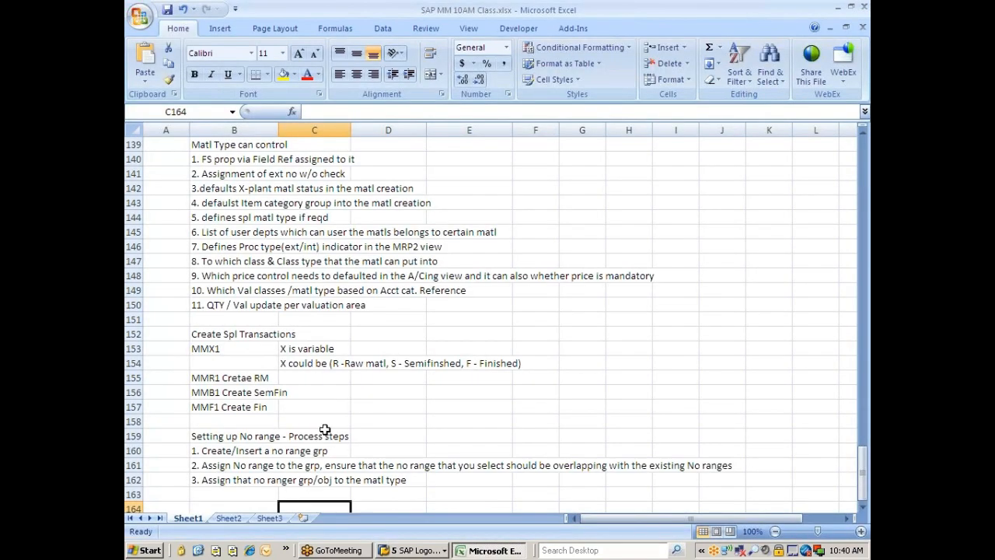
pyautogui.scroll(-2, 325, 430)
pyautogui.click(196, 421)
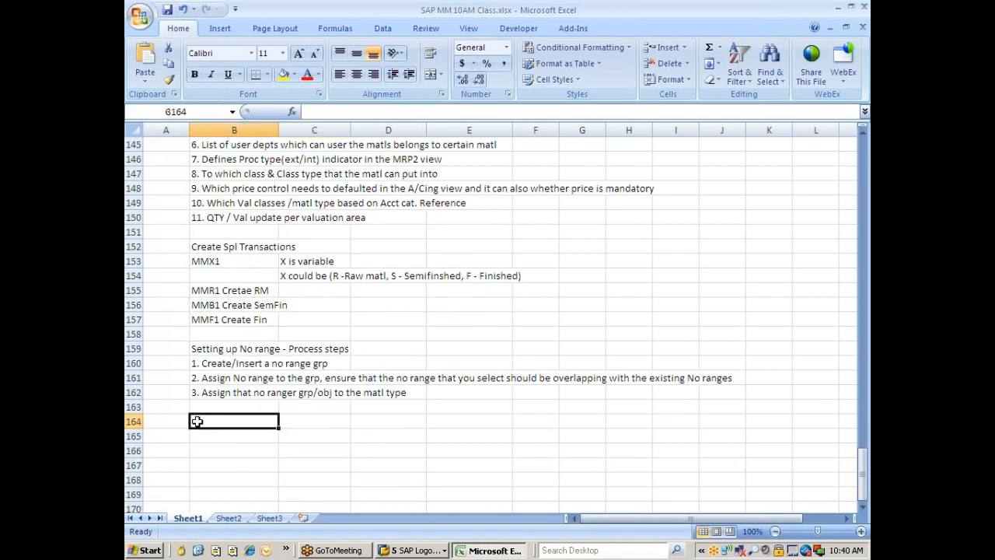
pyautogui.write('Note:')
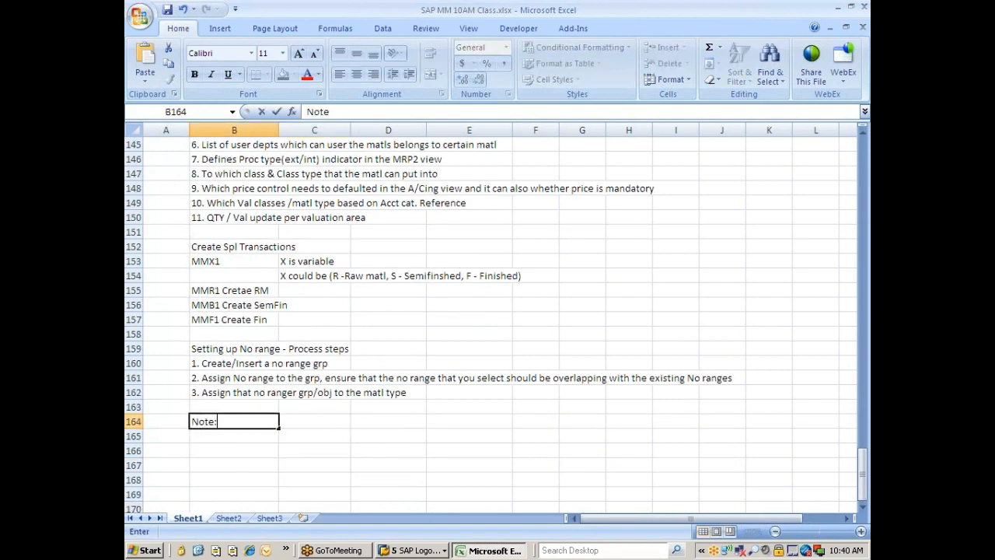
pyautogui.write(' No range config')
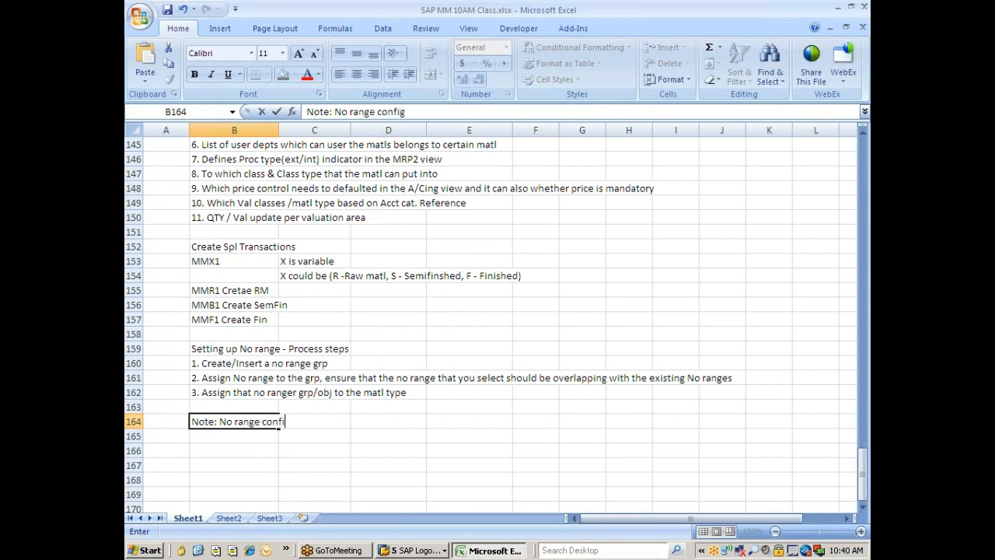
pyautogui.write(' are non tra')
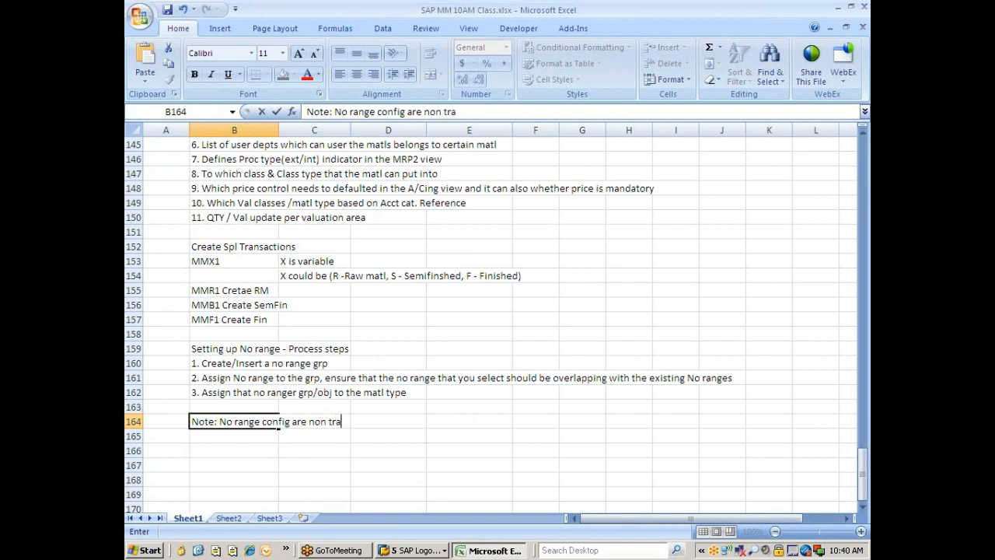
pyautogui.write('nsportab;l')
pyautogui.press('BackSpace')
pyautogui.press('BackSpace')
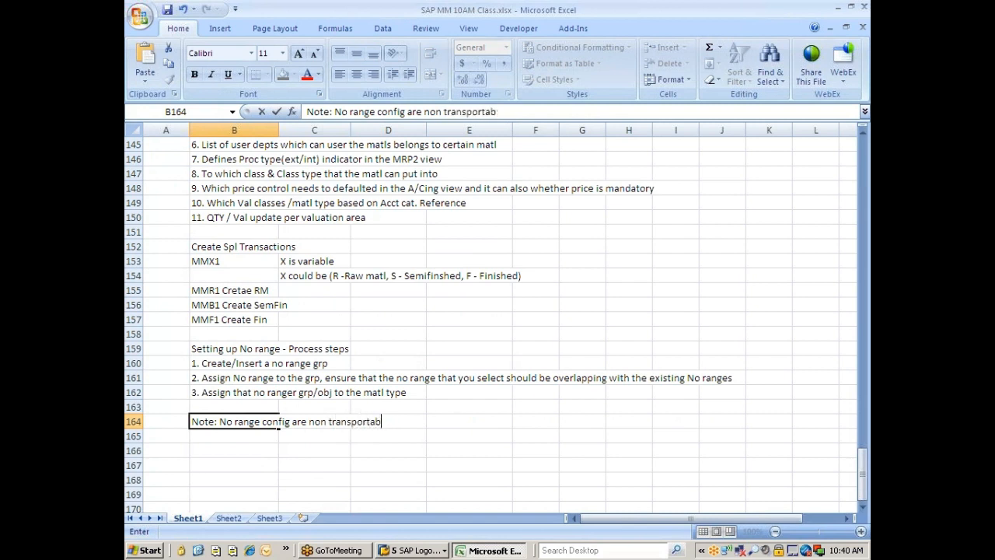
pyautogui.write('le and hence ')
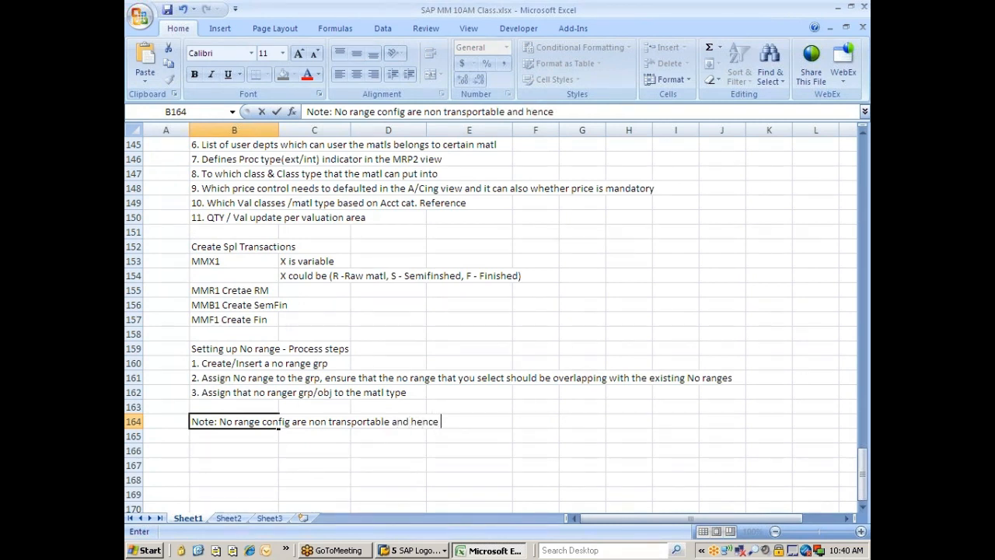
pyautogui.write('they are called ')
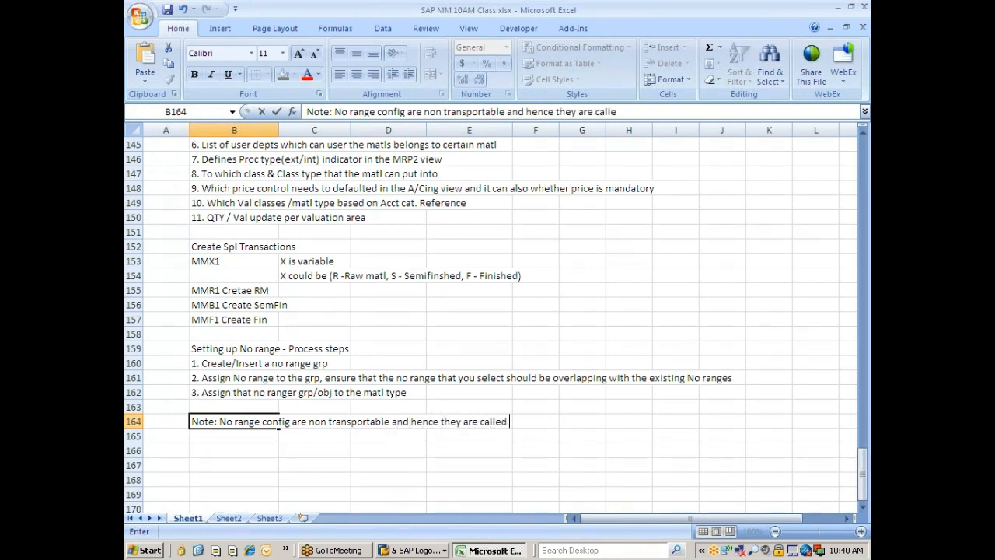
pyautogui.write('soft configs.')
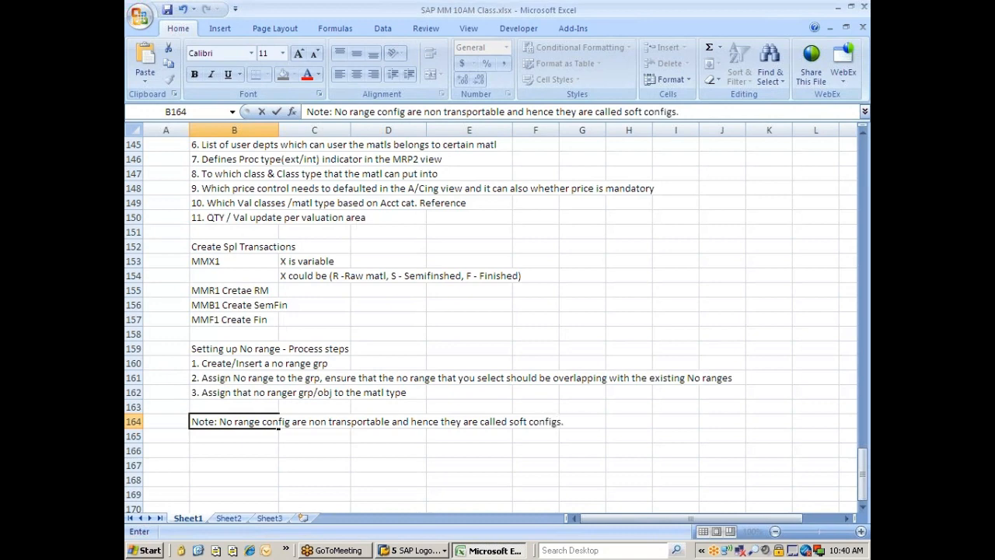
pyautogui.hotkey('alt', 'Tab')
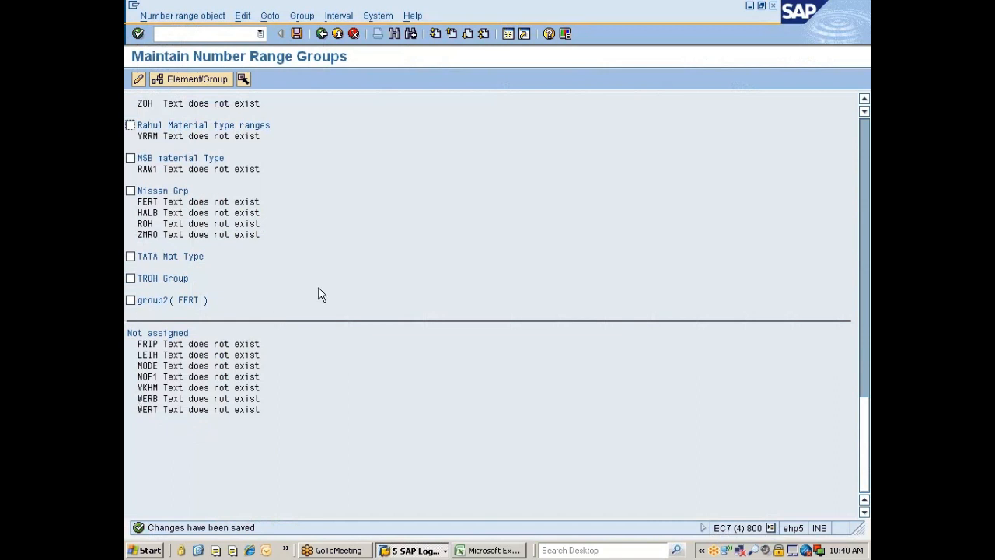
pyautogui.hotkey('alt', 'Tab')
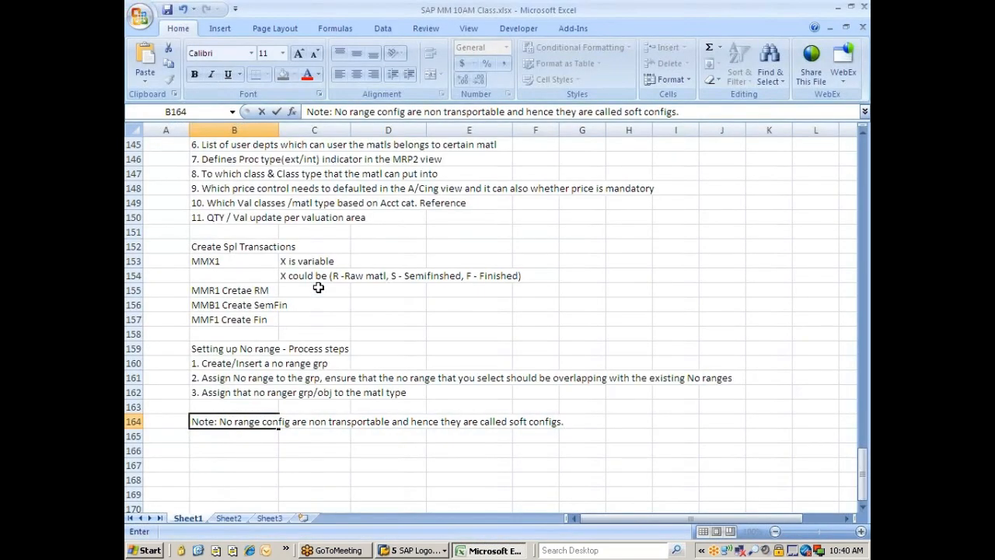
pyautogui.hotkey('ctrl', 'Return')
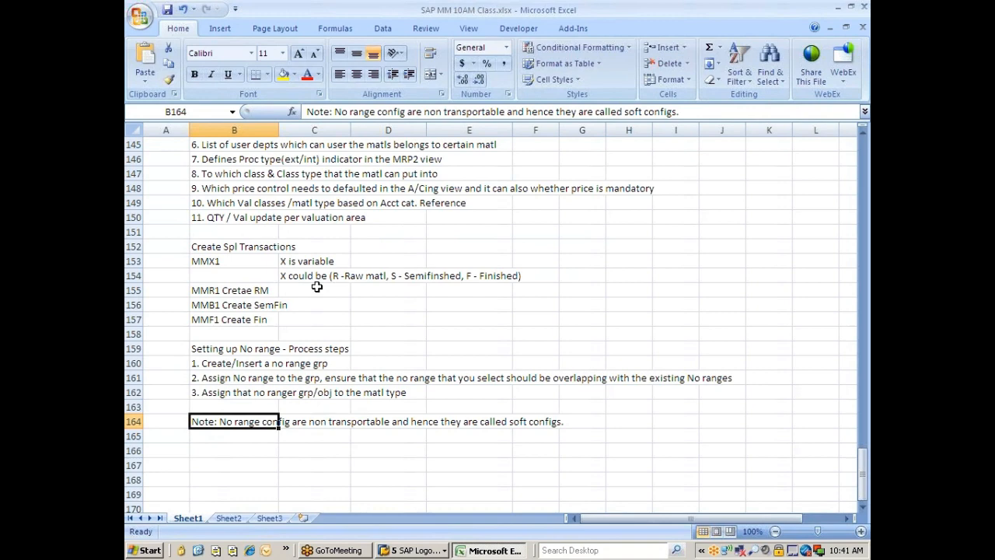
# Switch back to SAP and leave the number range group and Material Master Number Ranges screens to return to the Display IMG structure.
pyautogui.hotkey('alt', 'Tab')
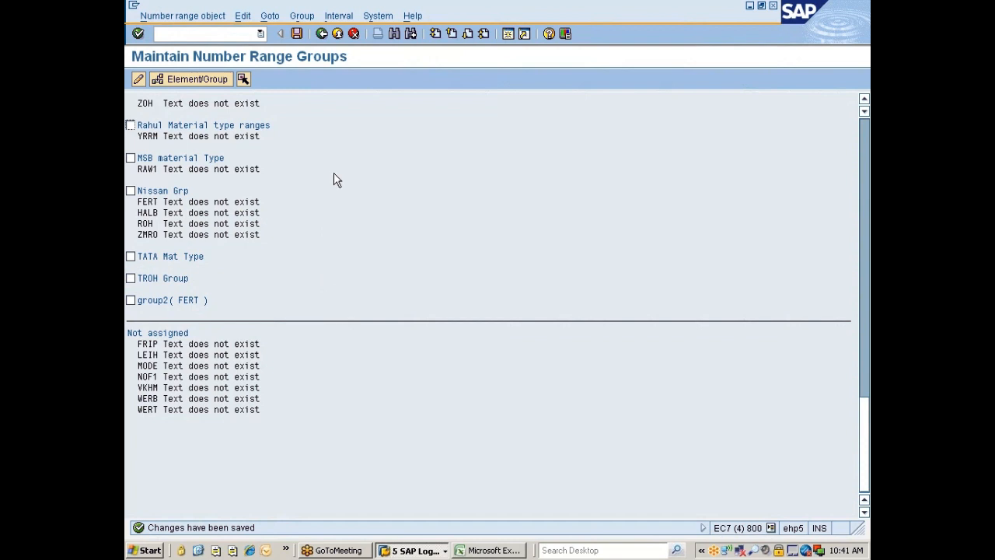
pyautogui.click(321, 35)
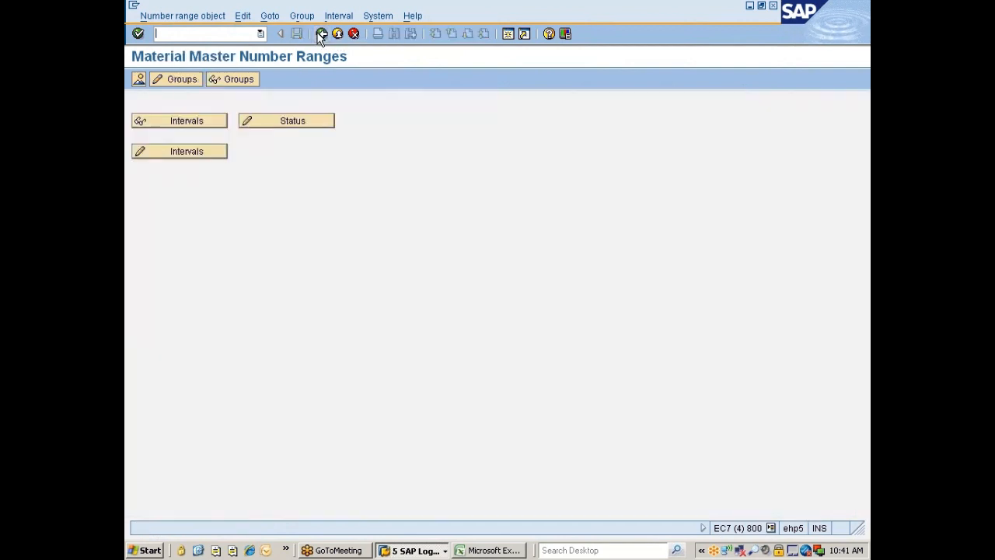
pyautogui.click(321, 35)
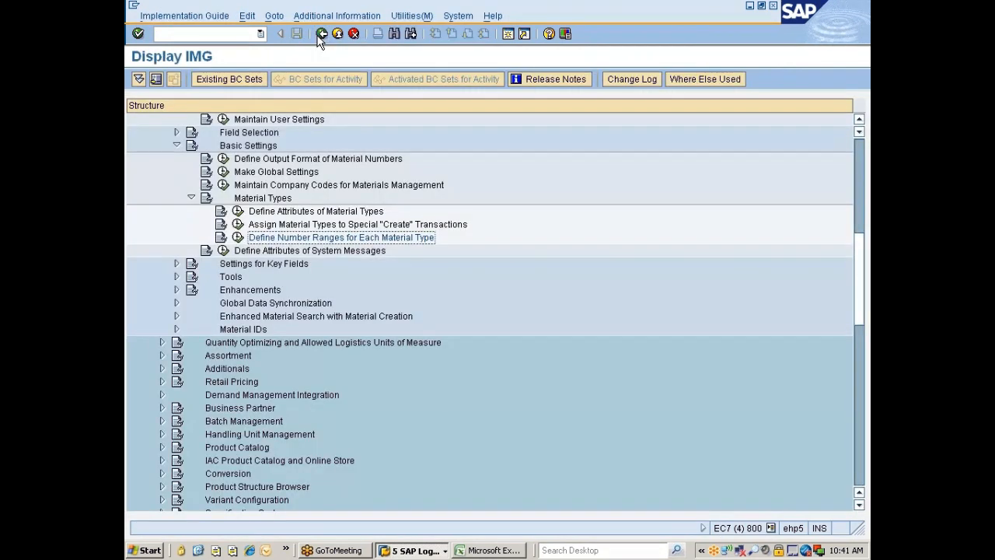
pyautogui.press('Up')
pyautogui.press('Up')
pyautogui.press('Up')
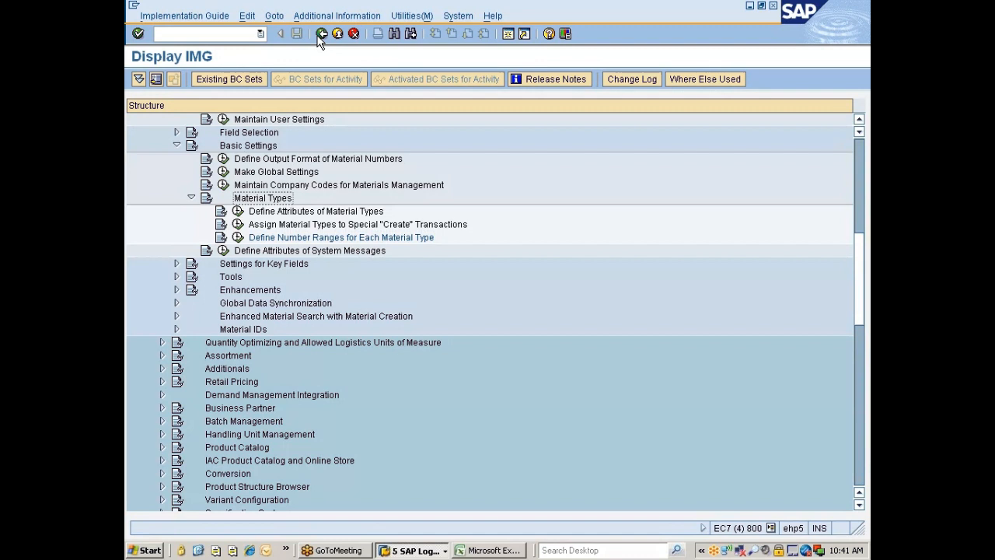
pyautogui.press('Down')
pyautogui.press('Down')
pyautogui.press('Down')
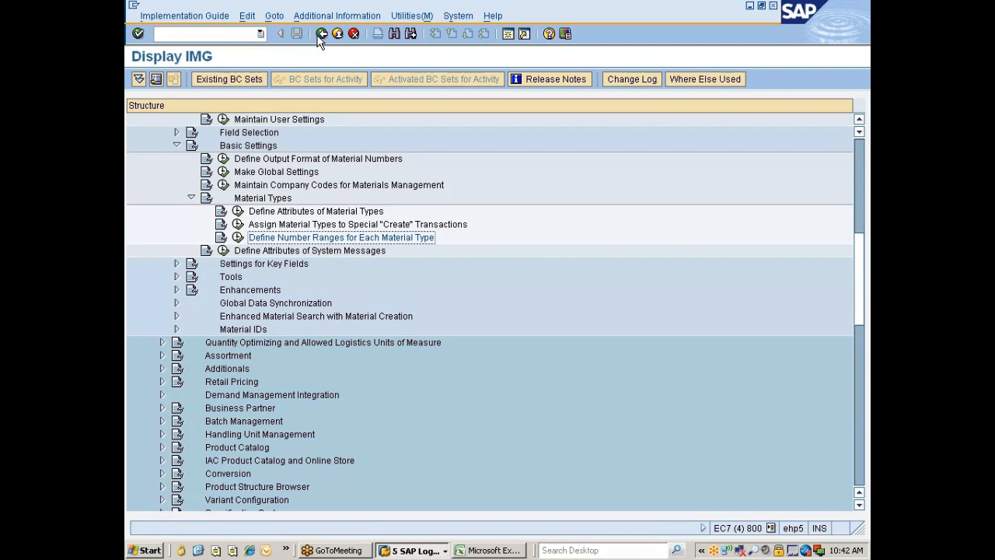
# Collapse the Material Types node under Basic Settings and move to the Define Attributes of System Messages activity.
pyautogui.press('Up')
pyautogui.press('Up')
pyautogui.press('Left')
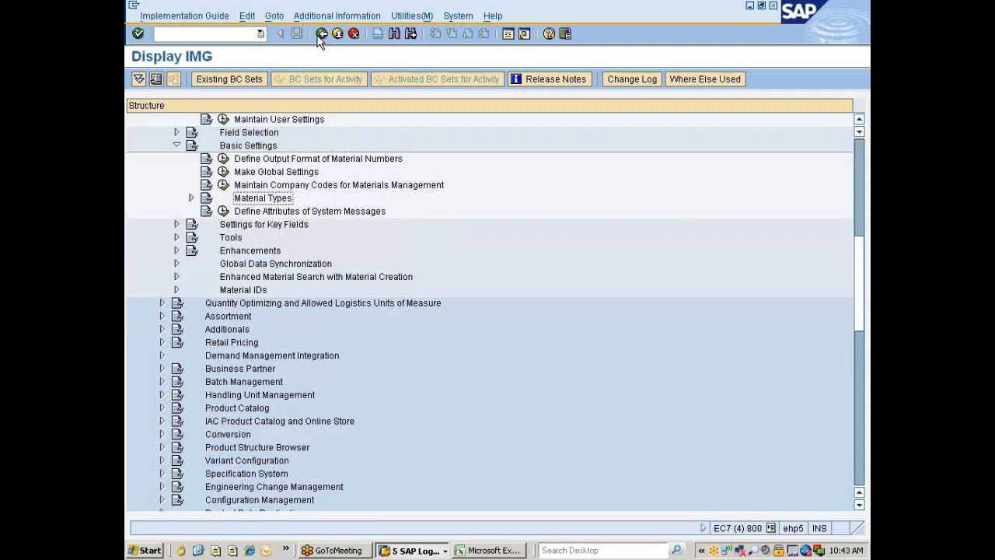
pyautogui.press('Right')
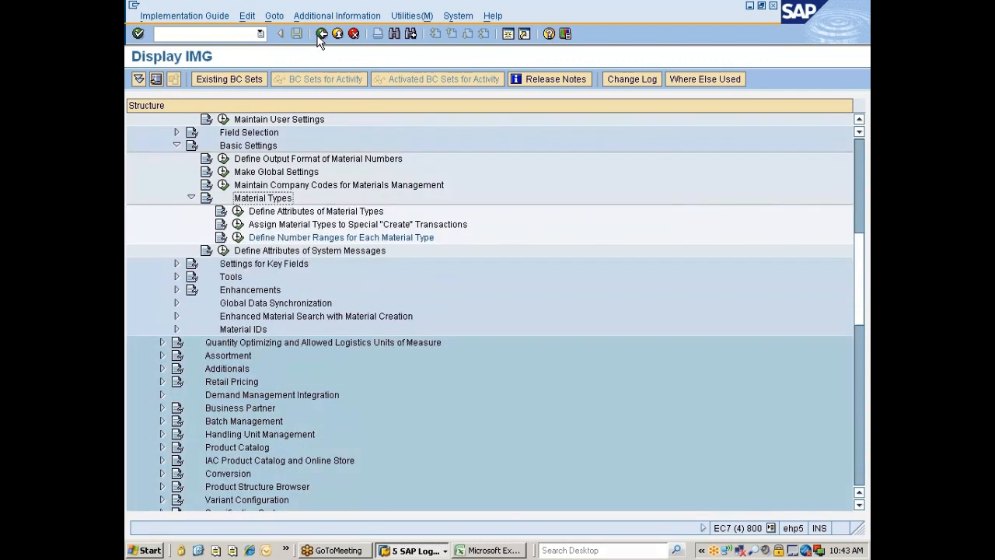
pyautogui.press('Left')
pyautogui.press('Down')
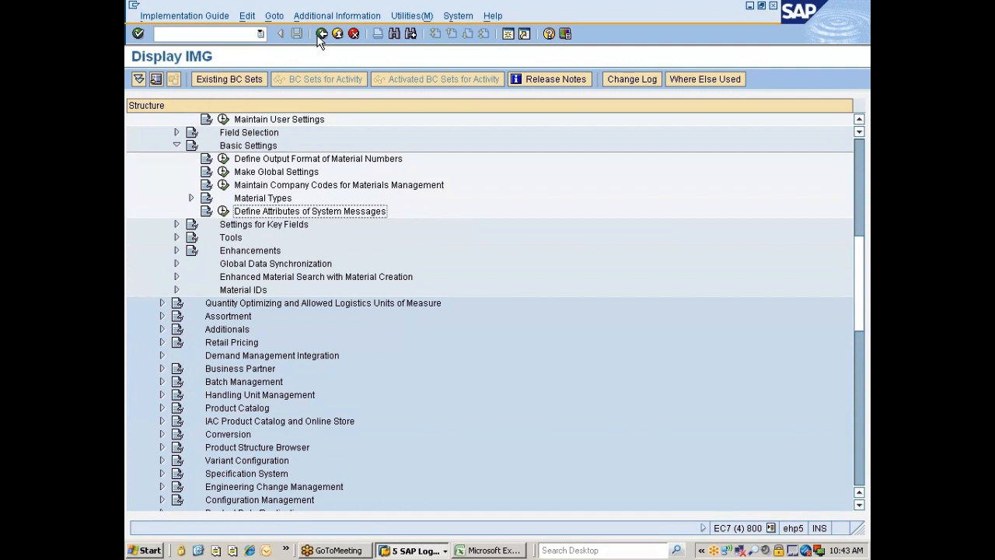
# Switch to the Create Material 10000301 session and fill Basic Data 1 with description "ddfg", base unit ea and material group 00108.
pyautogui.click(412, 549)
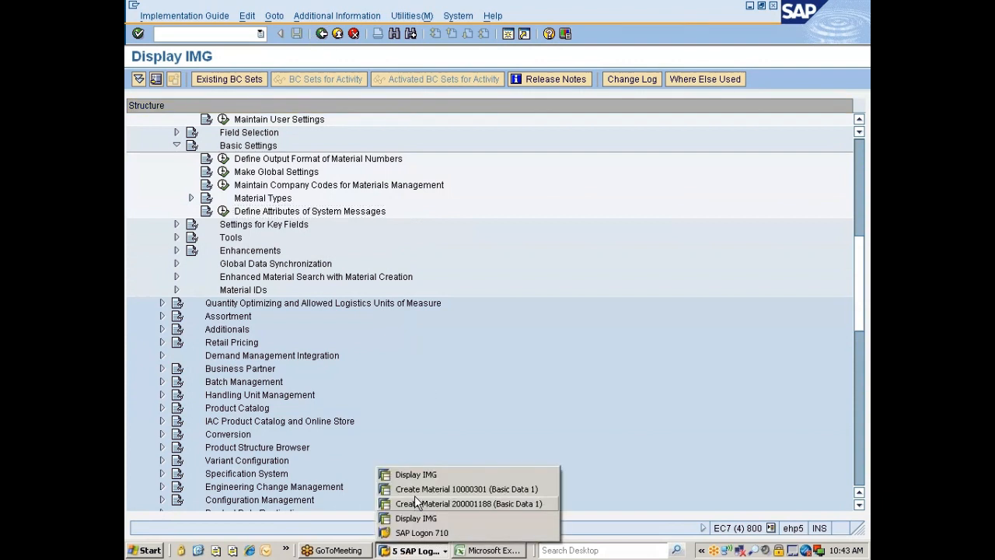
pyautogui.click(417, 488)
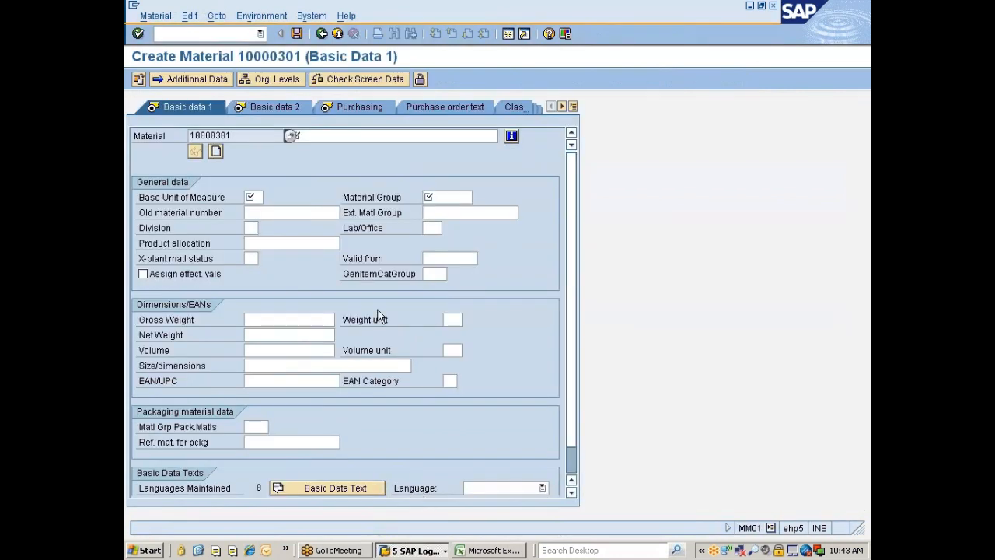
pyautogui.click(351, 137)
pyautogui.write('dd')
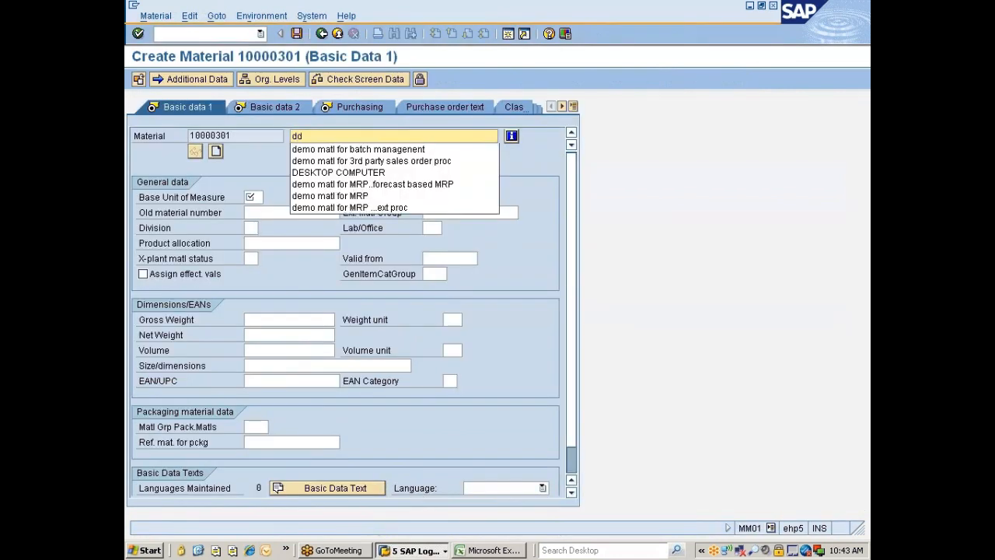
pyautogui.write('fg')
pyautogui.press('Tab')
pyautogui.write('ea')
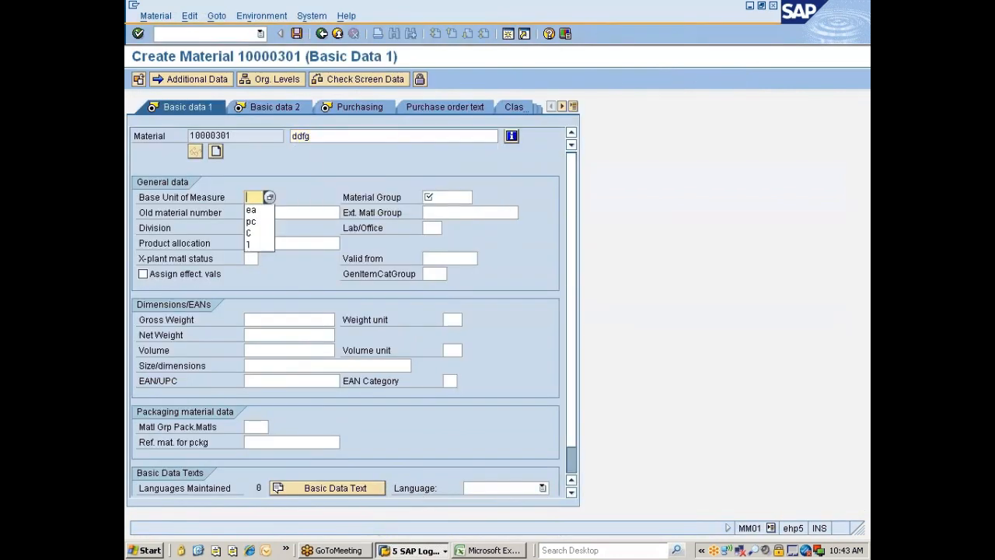
pyautogui.press('Tab')
pyautogui.write('00100')
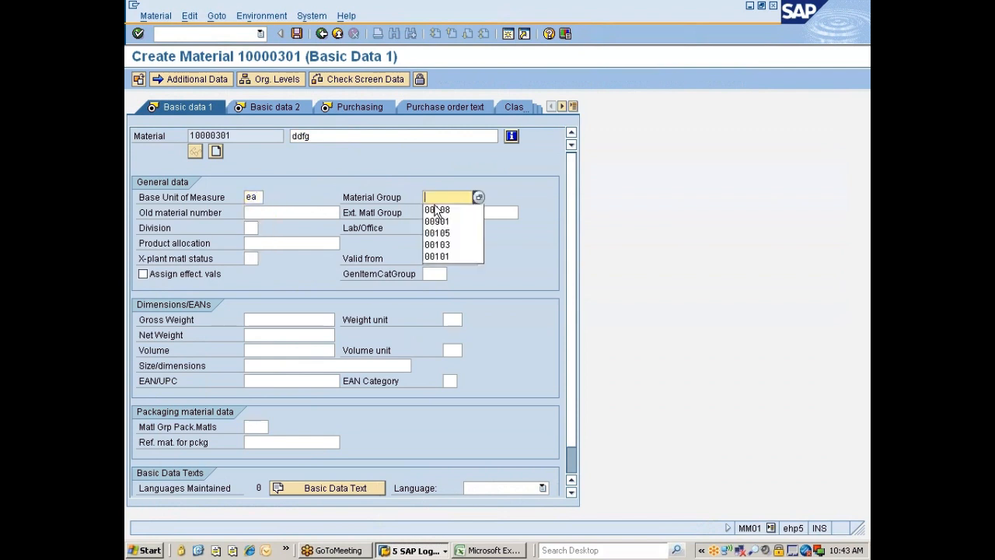
pyautogui.press('Return')
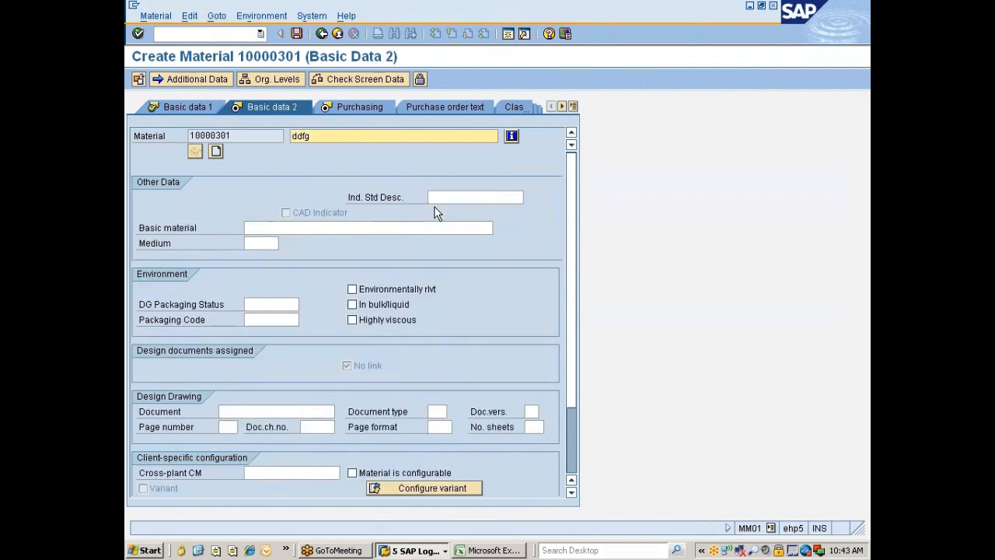
# Move on to the Purchasing view and set purchasing group 002 and purchasing value key 1.
pyautogui.press('Return')
pyautogui.press('Return')
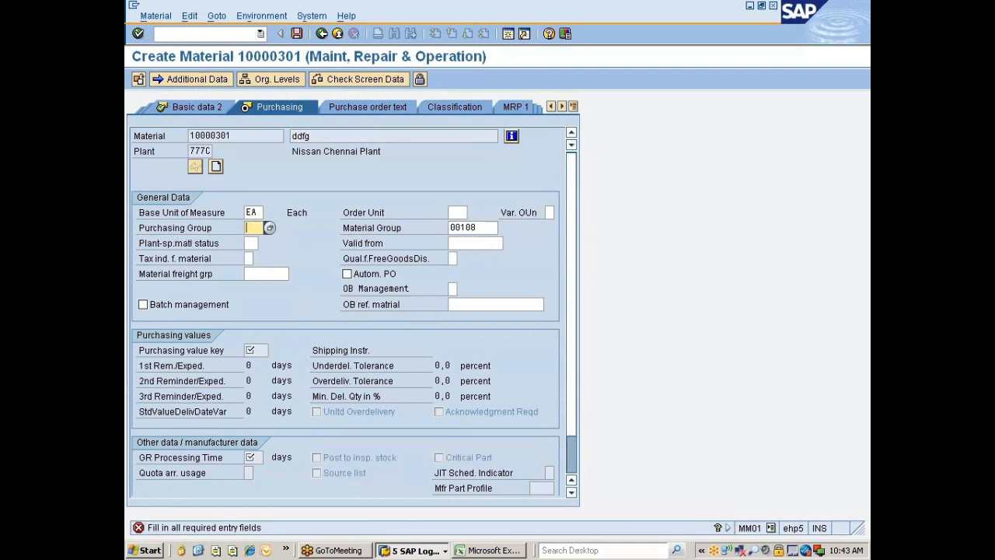
pyautogui.click(254, 227)
pyautogui.click(249, 241)
pyautogui.press('Return')
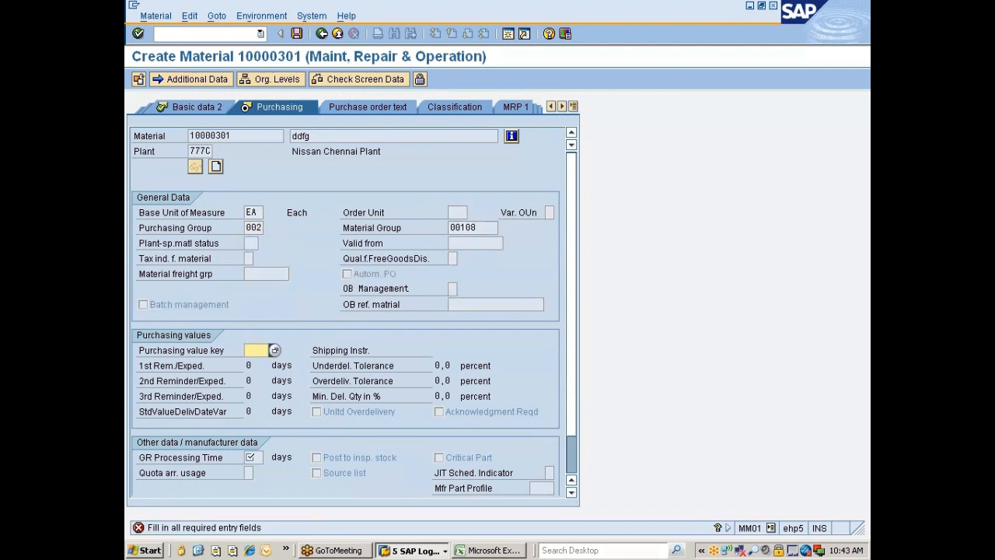
pyautogui.click(255, 350)
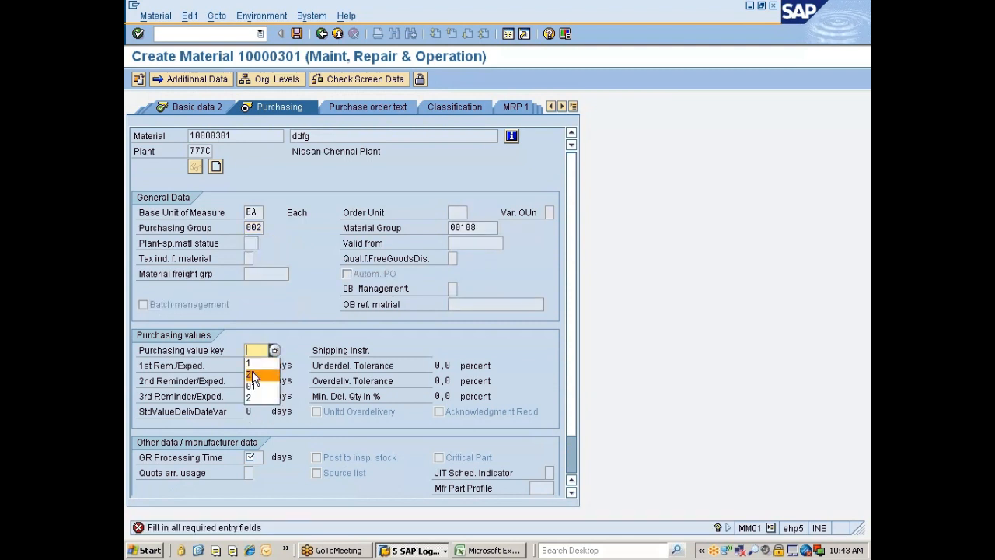
pyautogui.click(260, 364)
pyautogui.press('Return')
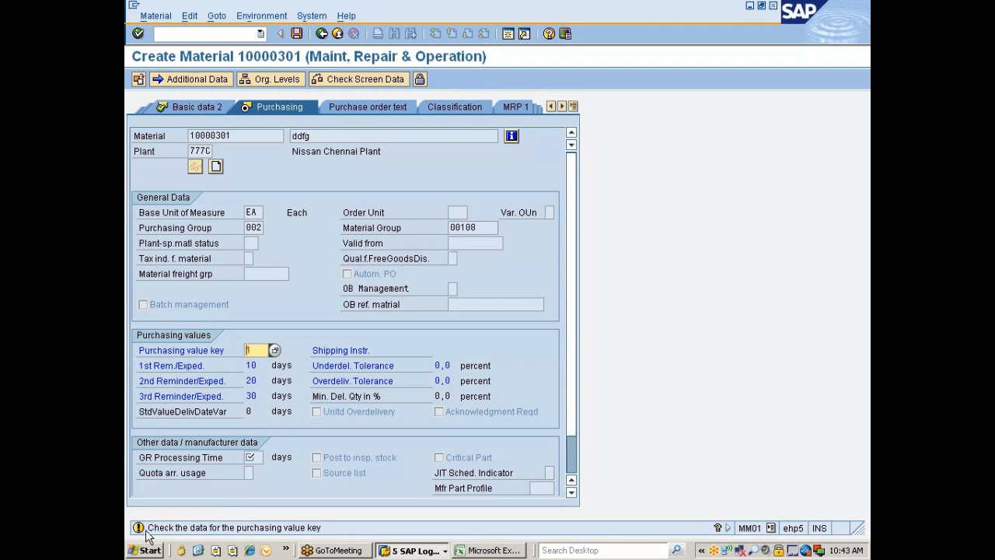
# Open the long text of the purchasing value key message and highlight its diagnosis, procedure and message number.
pyautogui.press('Return')
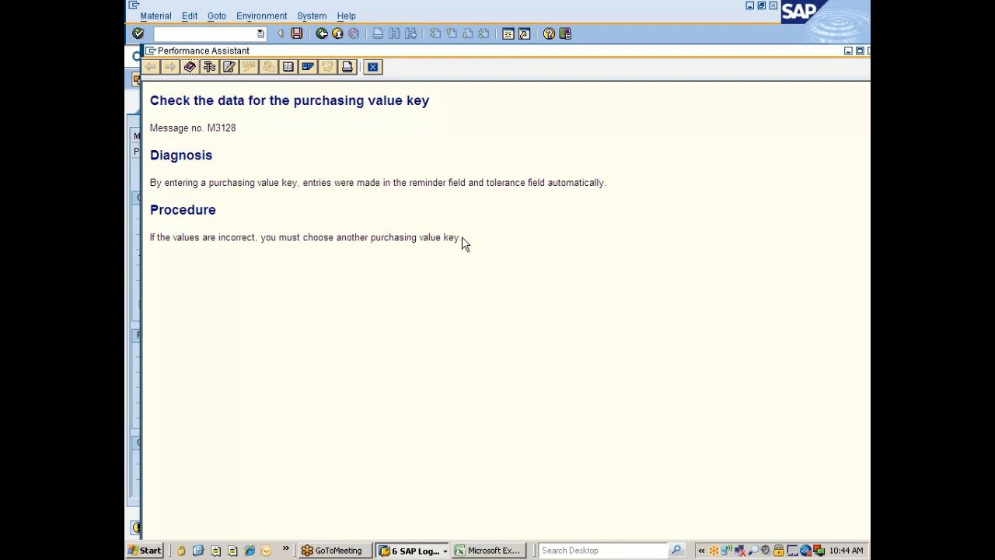
pyautogui.moveTo(462, 236); pyautogui.dragTo(150, 182)
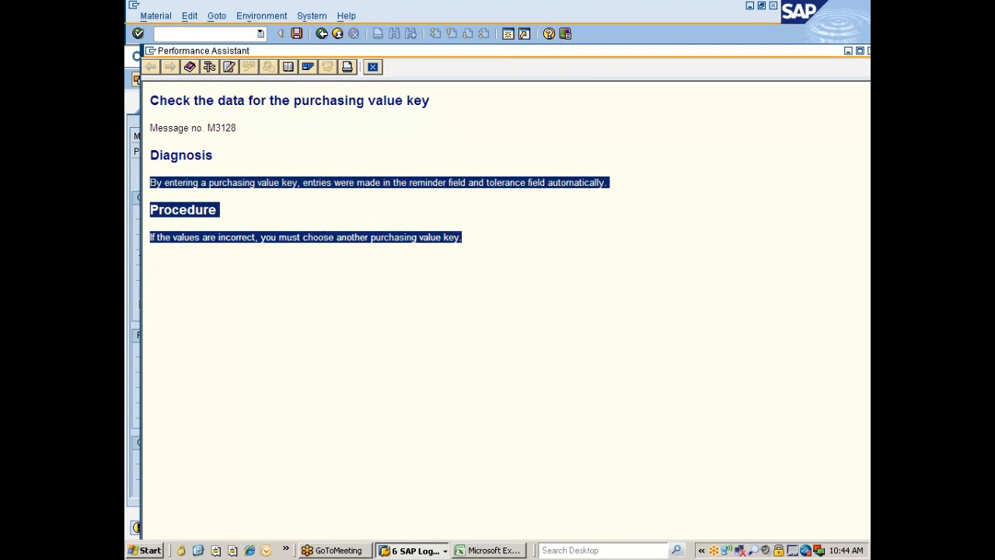
pyautogui.moveTo(207, 128); pyautogui.dragTo(236, 127)
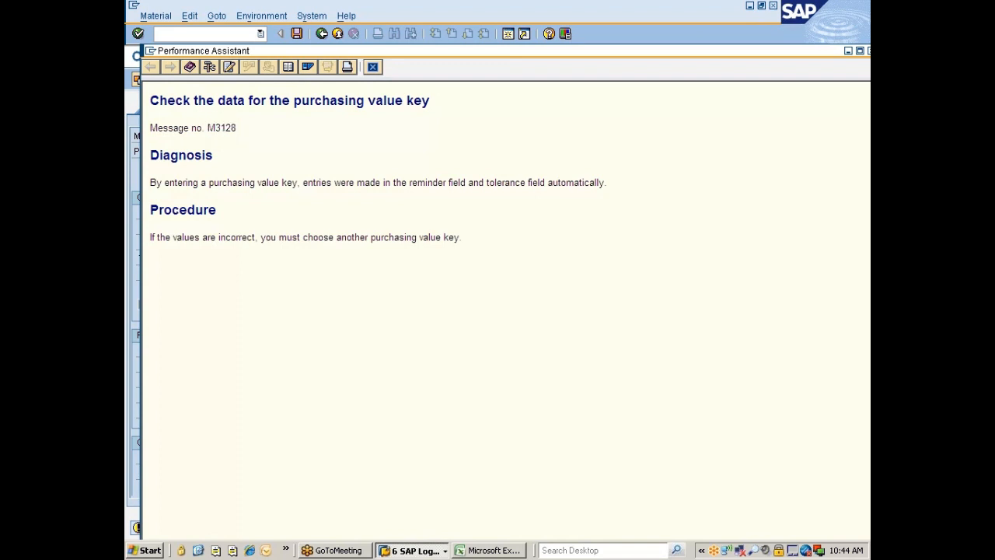
pyautogui.moveTo(221, 128); pyautogui.dragTo(237, 128)
# Return to the Display IMG session positioned on the Define Attributes of System Messages activity.
pyautogui.click(399, 546)
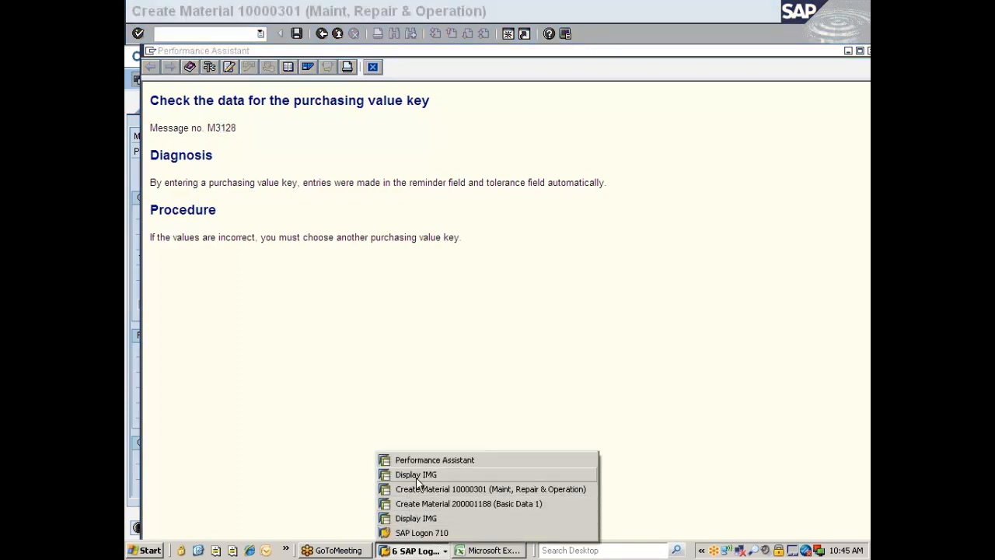
pyautogui.click(415, 517)
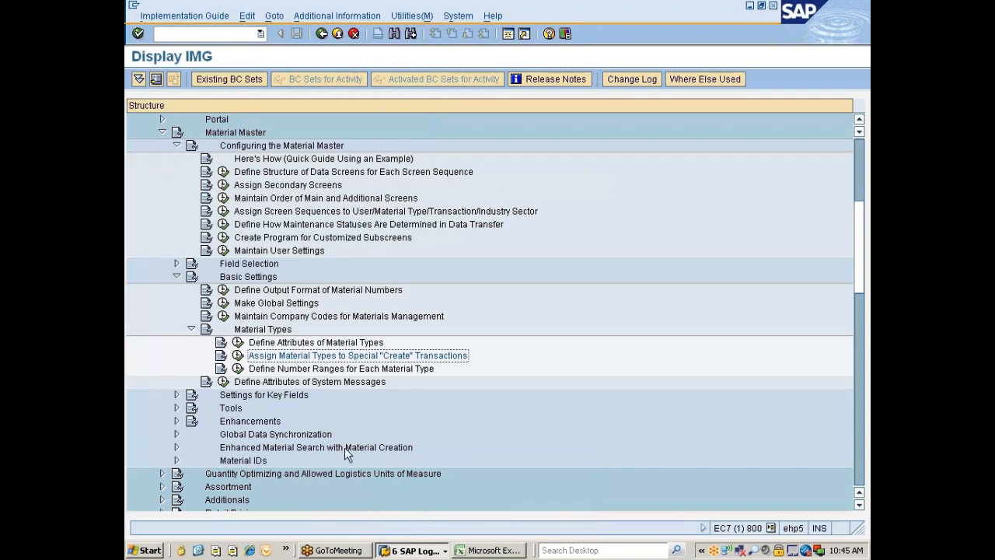
pyautogui.click(407, 550)
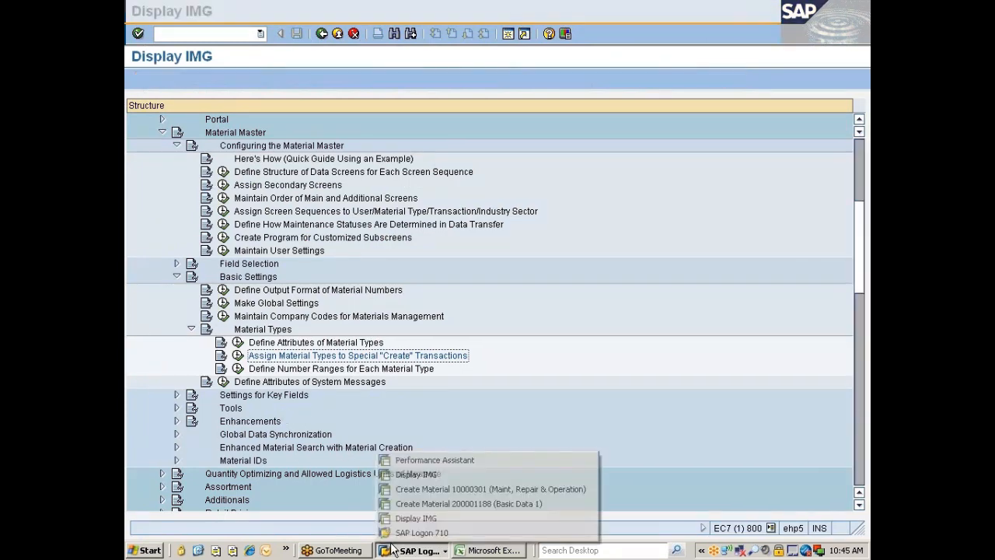
pyautogui.click(405, 474)
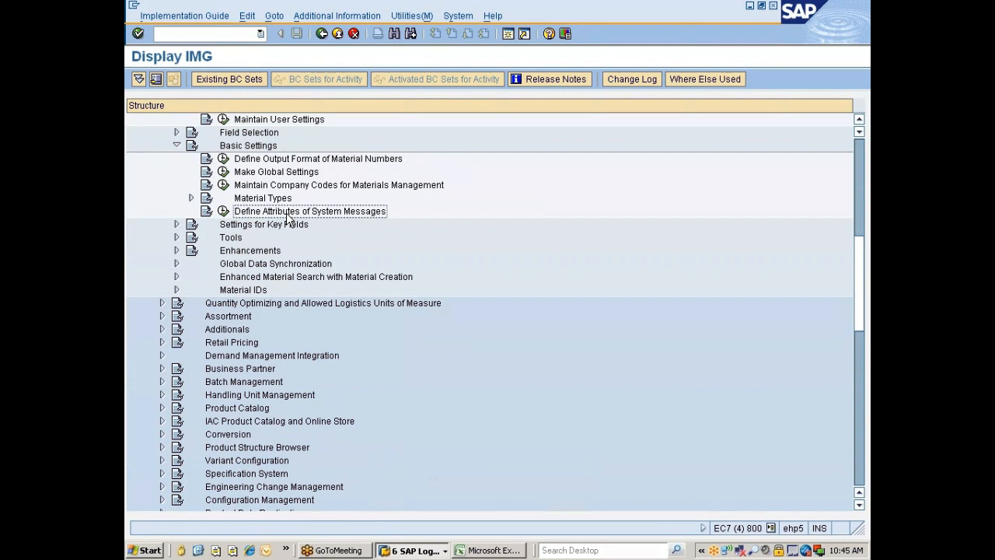
# Switch to the Excel notes and enter "Define attributes of sys msgs" in B166 and "Atribute: Type of msg" in B167.
pyautogui.click(488, 551)
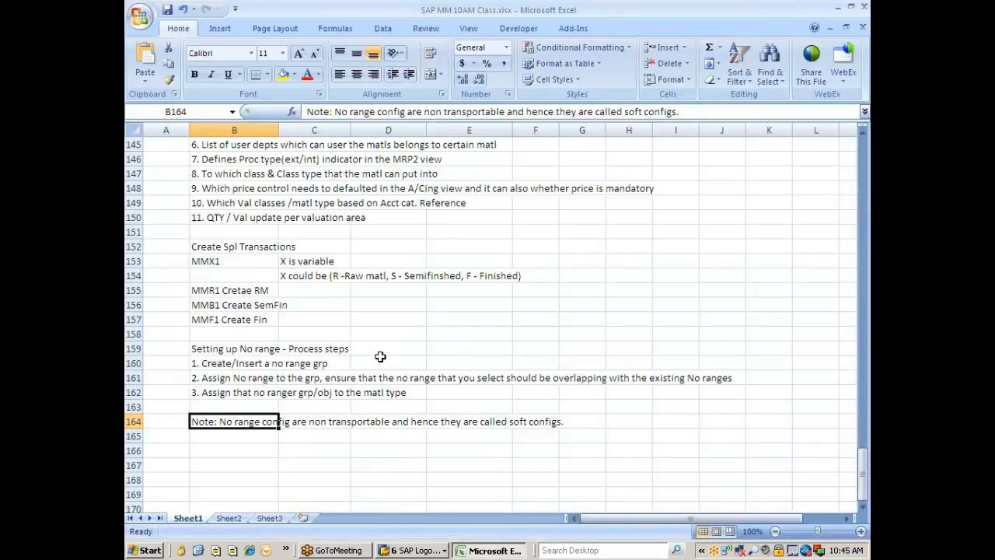
pyautogui.click(218, 451)
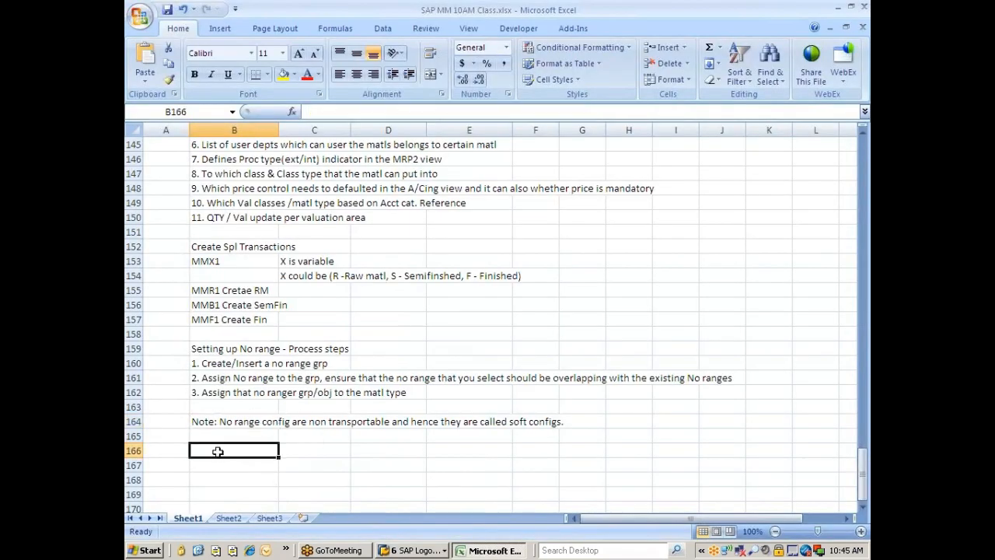
pyautogui.write('Define attri')
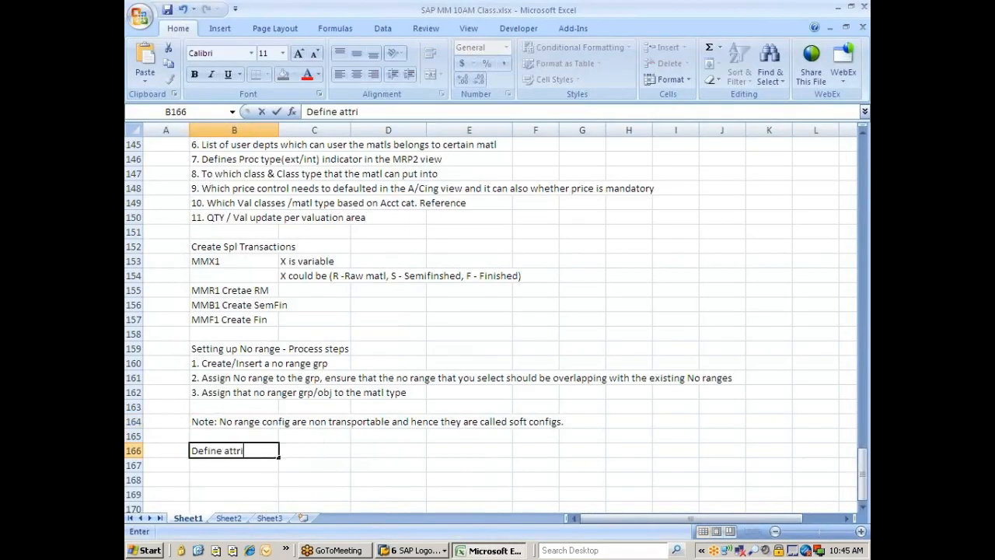
pyautogui.write('butes of sys ms')
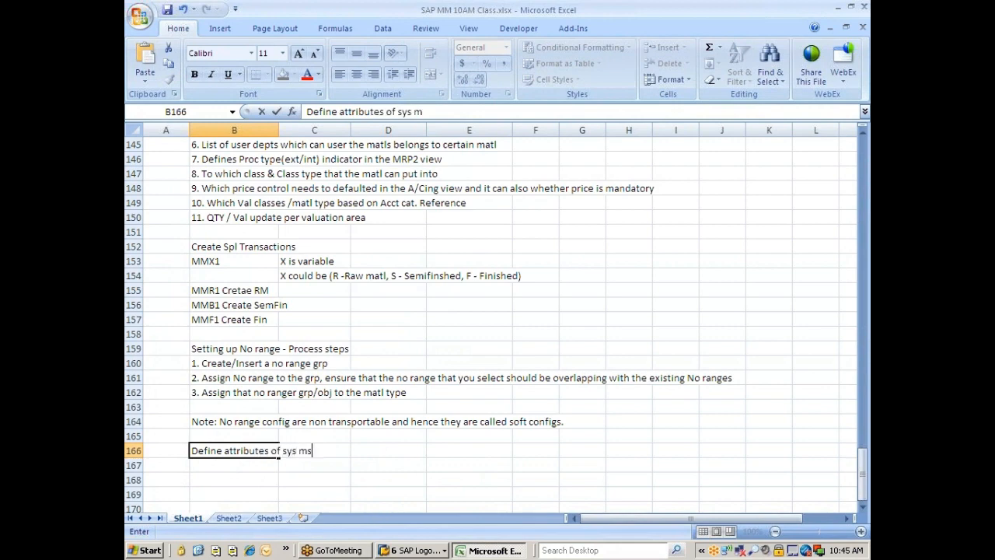
pyautogui.write('gs')
pyautogui.press('Return')
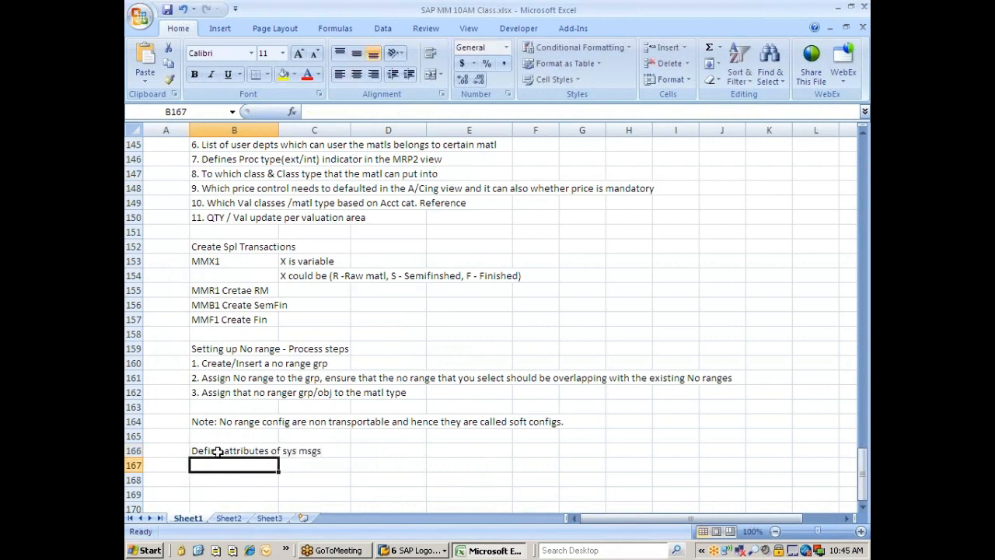
pyautogui.write('Atrib')
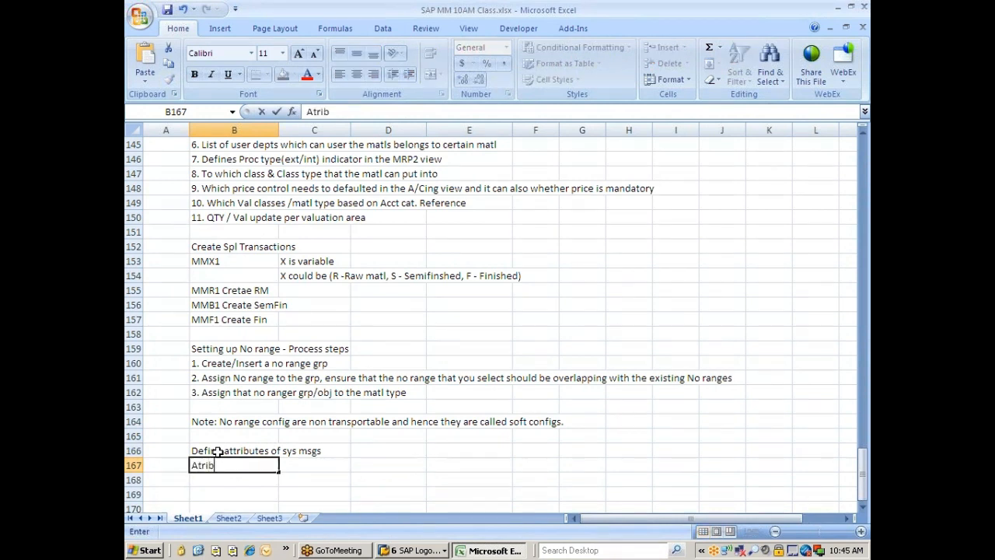
pyautogui.write('ute: Type of msg')
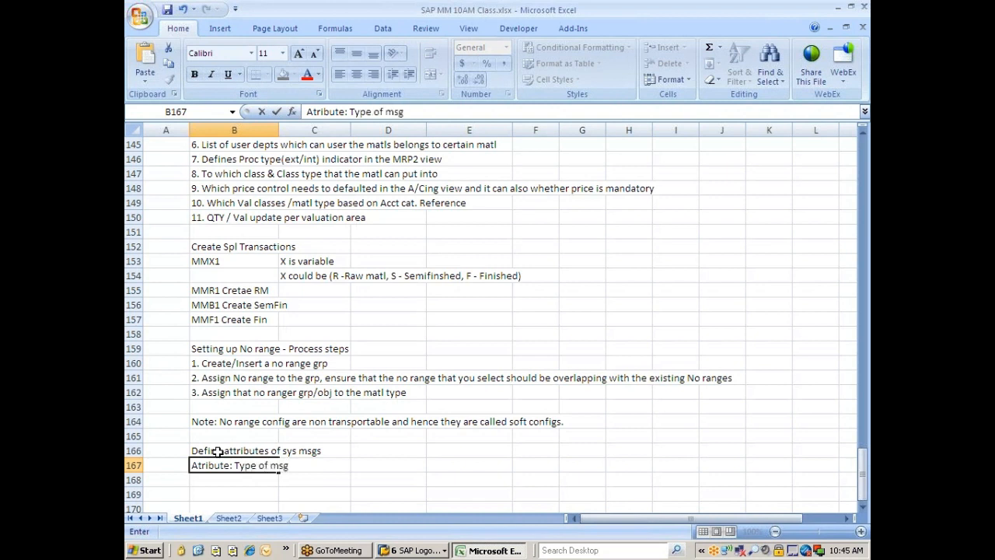
pyautogui.press('Return')
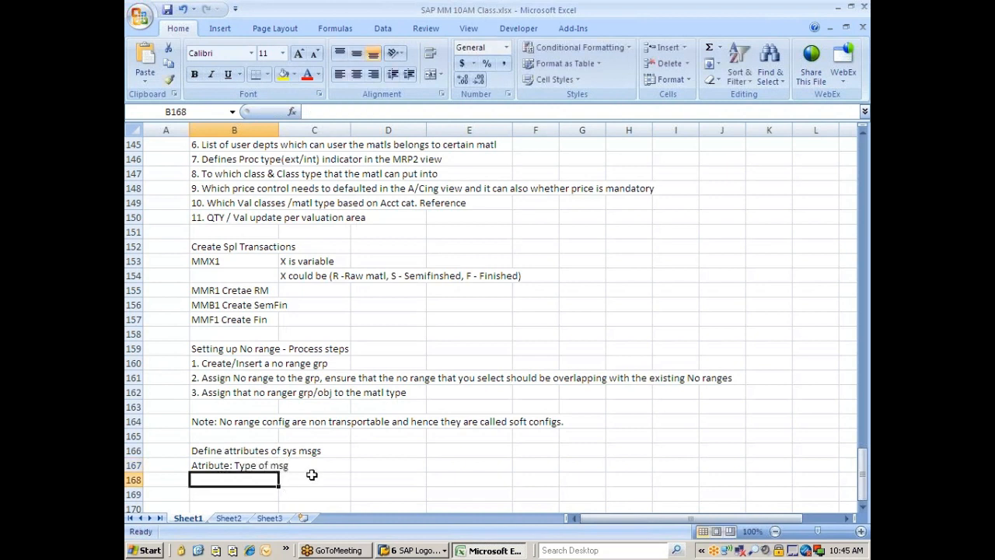
# List the message types Warning, Information and Error, indented, in cells B168 to B170.
pyautogui.doubleClick(233, 479)
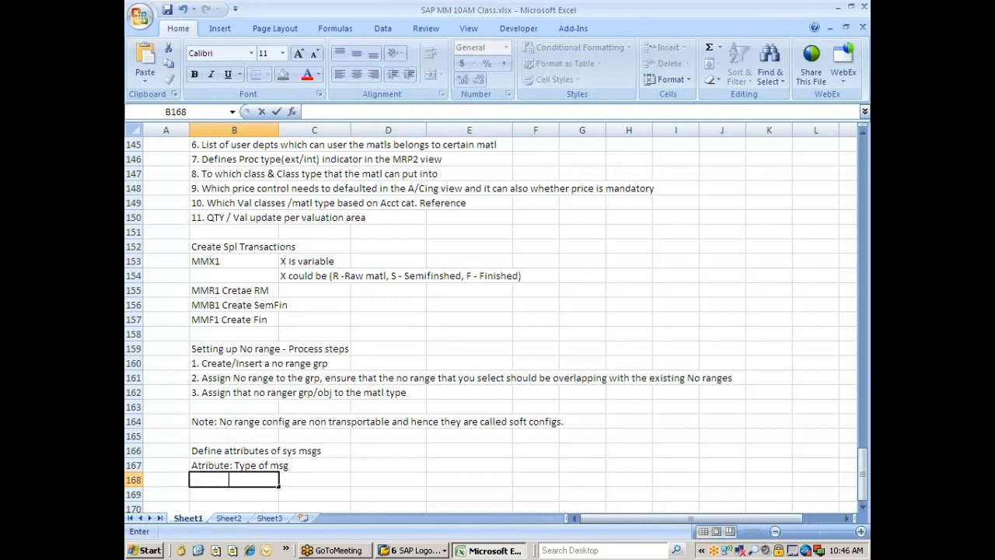
pyautogui.write('Warning')
pyautogui.press('Return')
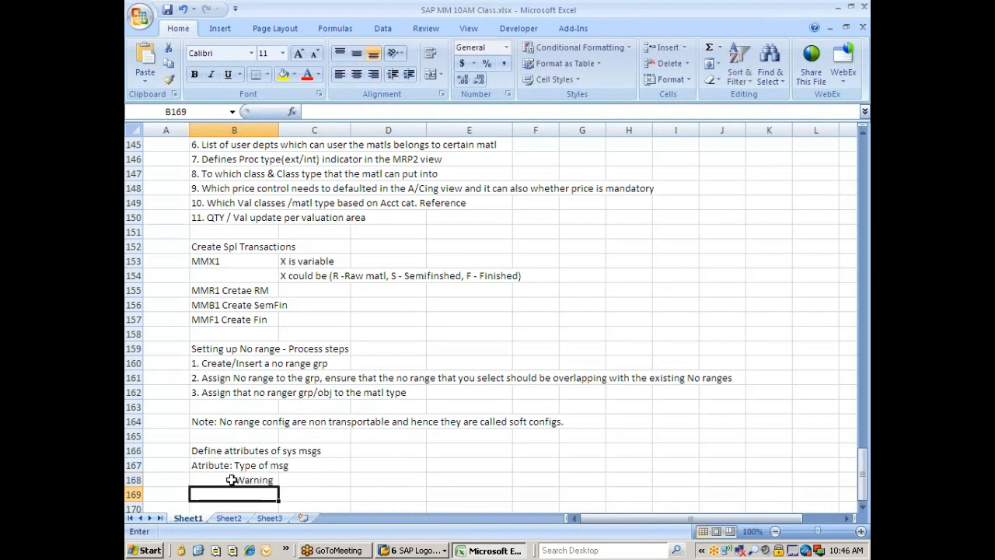
pyautogui.doubleClick(225, 491)
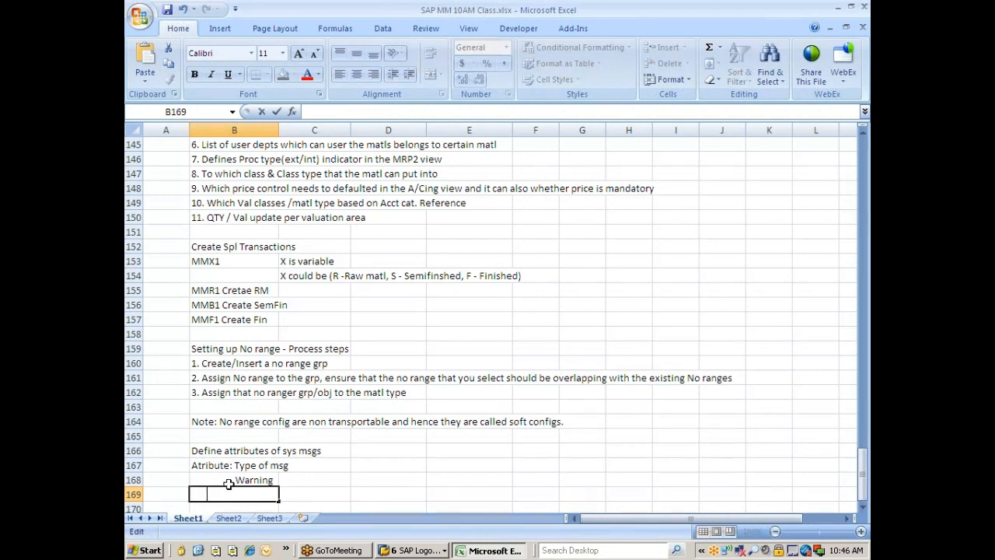
pyautogui.write('Information')
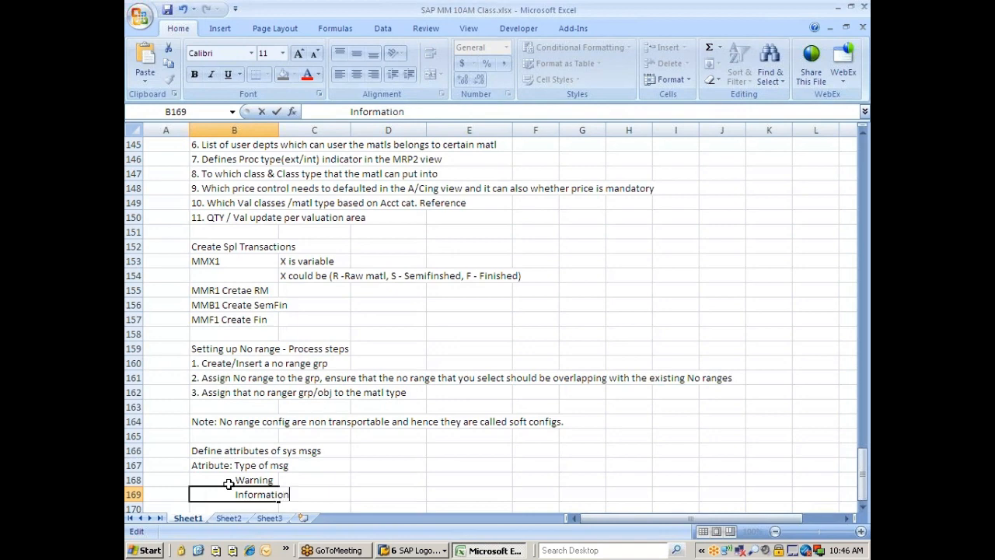
pyautogui.press('Return')
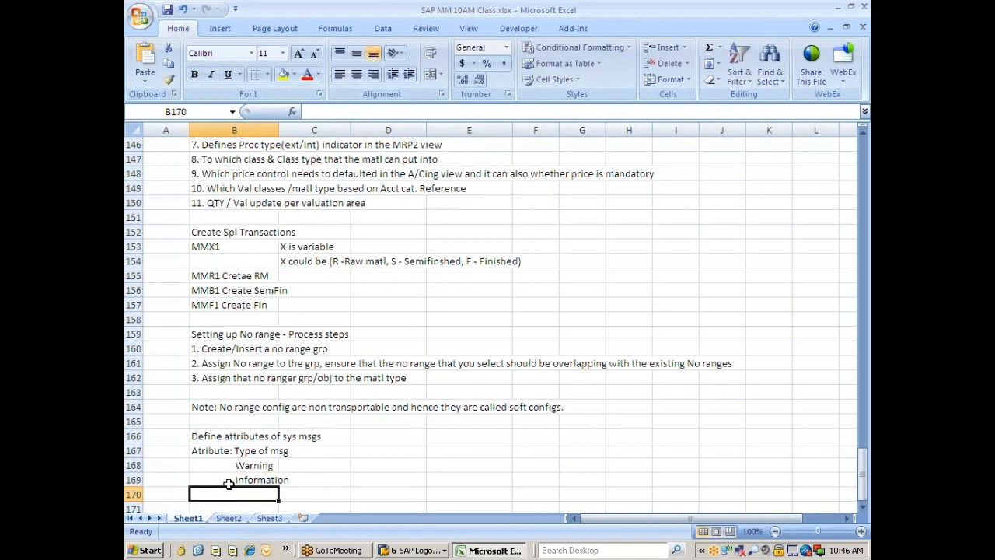
pyautogui.doubleClick(224, 491)
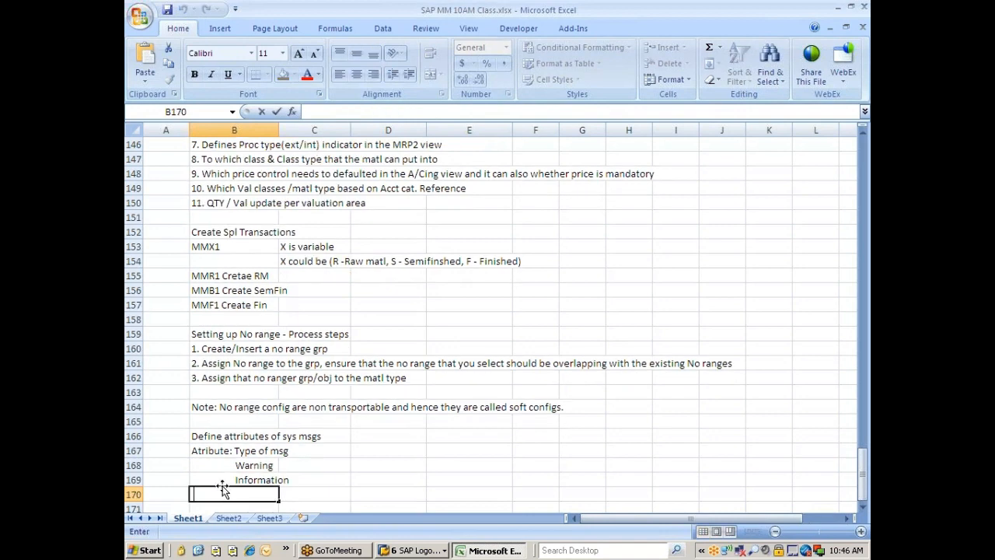
pyautogui.write('Error')
pyautogui.press('Return')
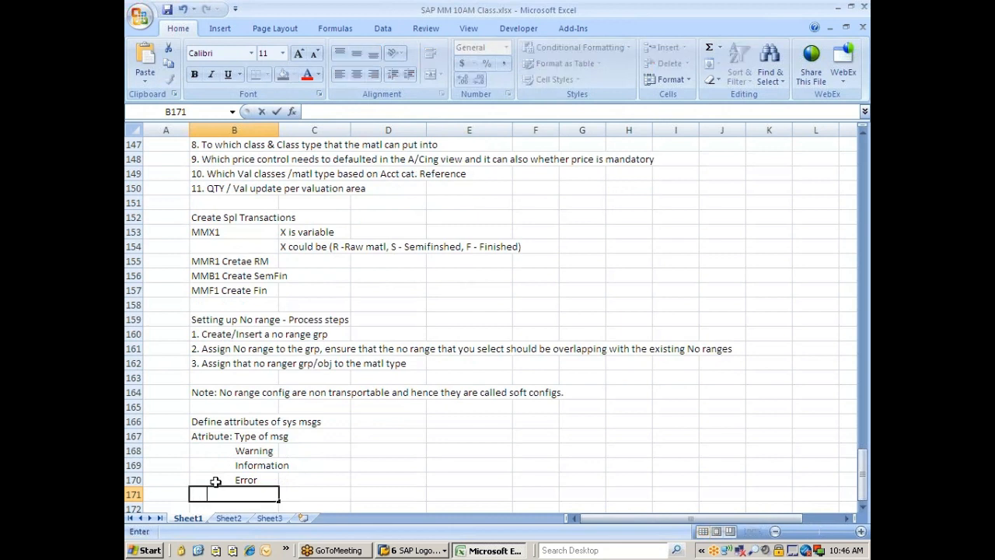
# Add the indented message type "Abend(obslete)" in cell B171 and select cell C168 beside Warning.
pyautogui.write('Abend(oblete')
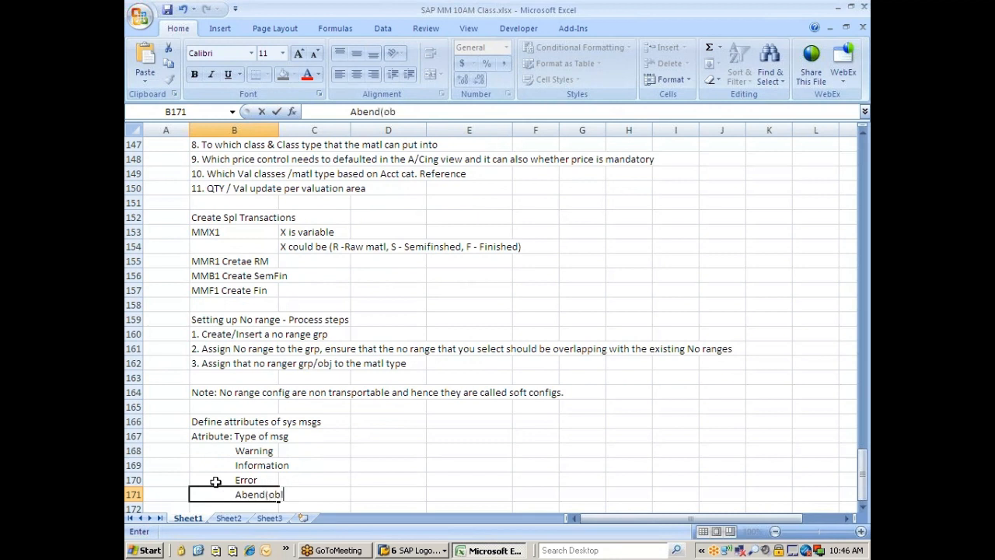
pyautogui.press('BackSpace')
pyautogui.press('BackSpace')
pyautogui.press('BackSpace')
pyautogui.press('BackSpace')
pyautogui.write('slete)')
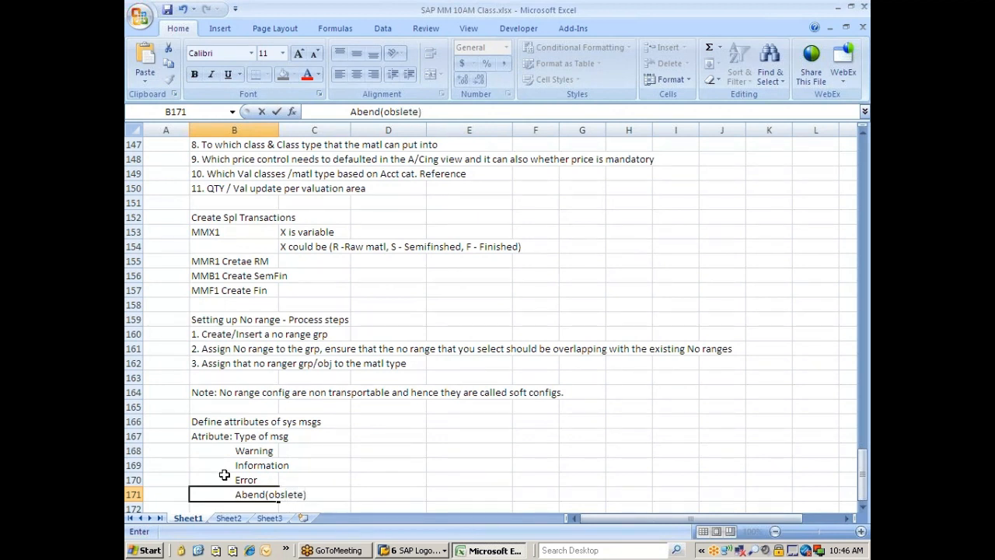
pyautogui.press('F2')
pyautogui.click(324, 451)
pyautogui.scroll(-1, 324, 451)
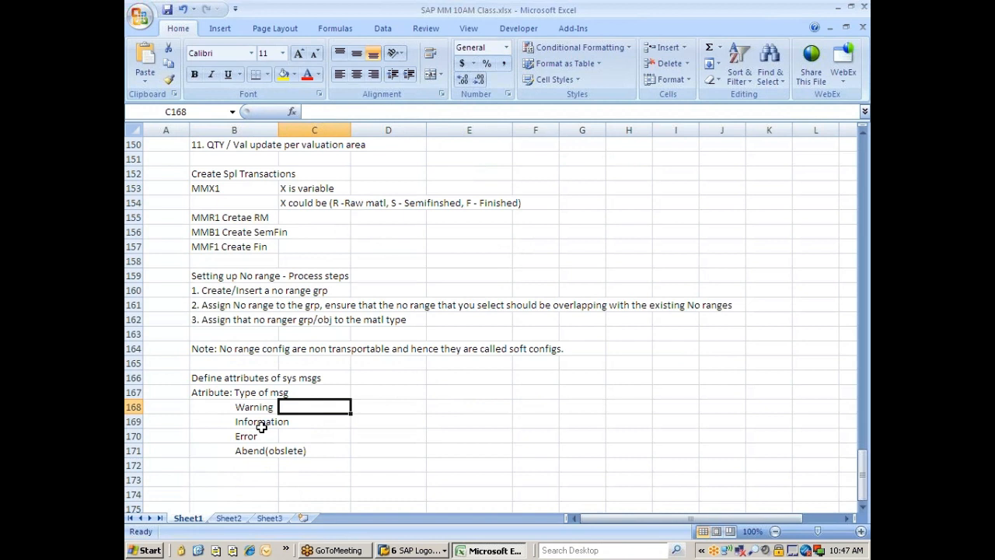
# Apply strikethrough formatting to the obsolete message type entry in cell B171.
pyautogui.click(262, 438)
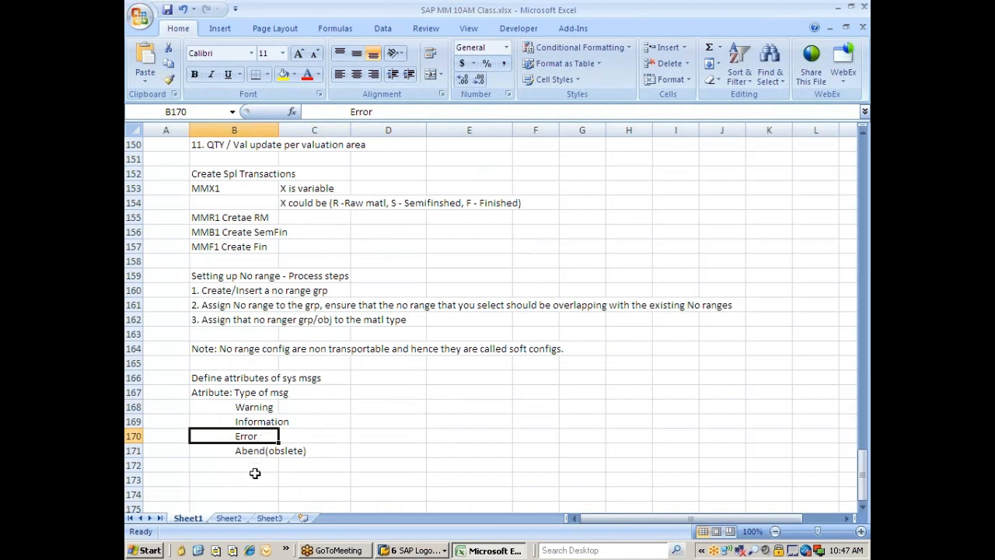
pyautogui.click(245, 461)
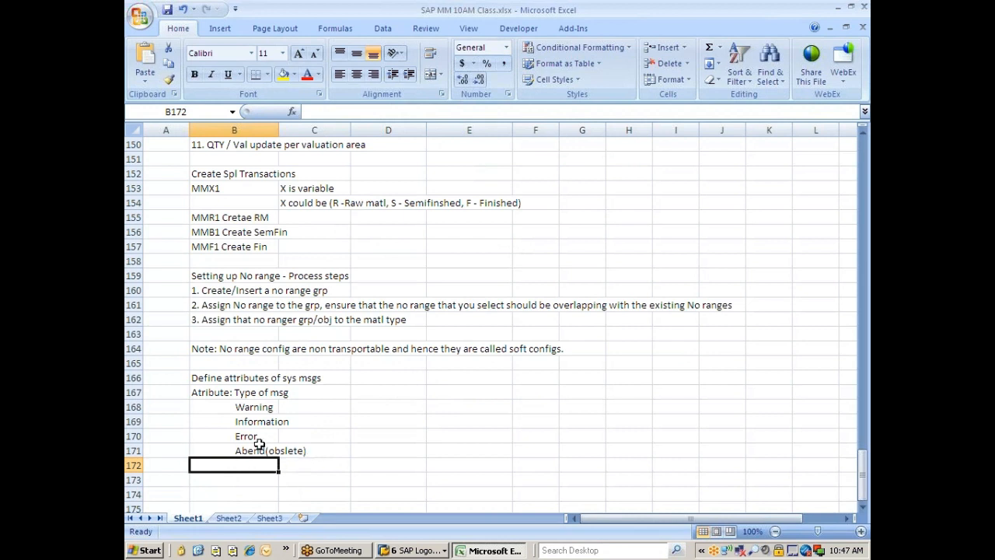
pyautogui.click(220, 450)
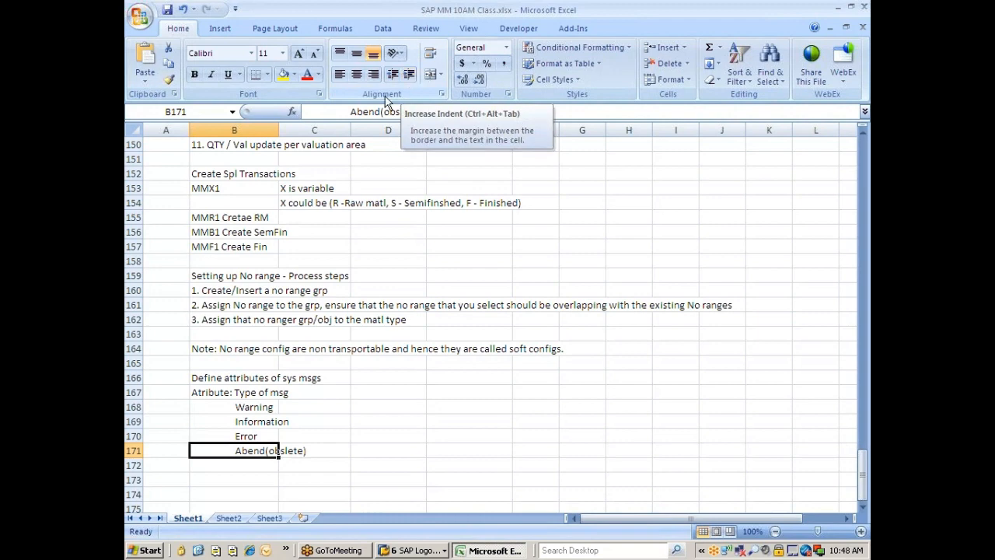
pyautogui.rightClick(257, 451)
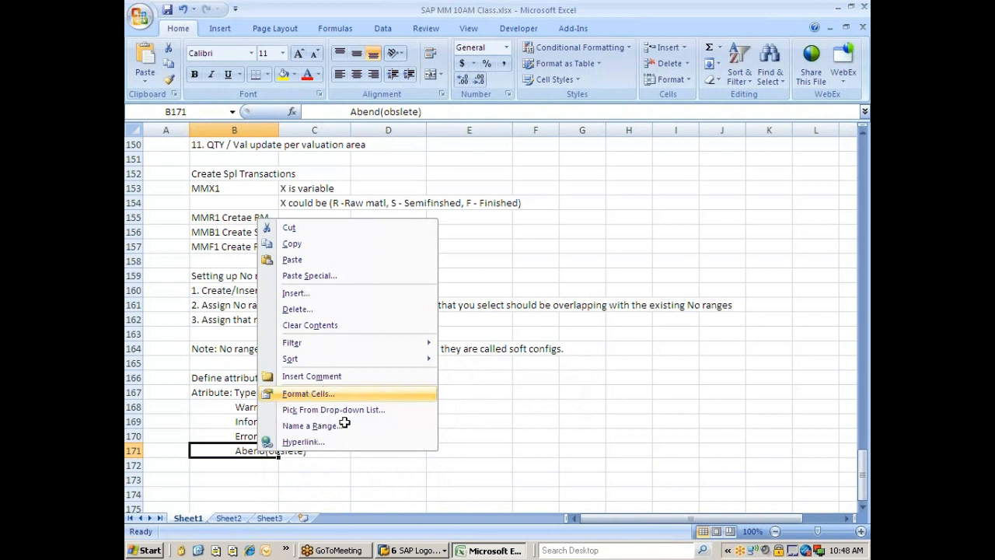
pyautogui.click(290, 395)
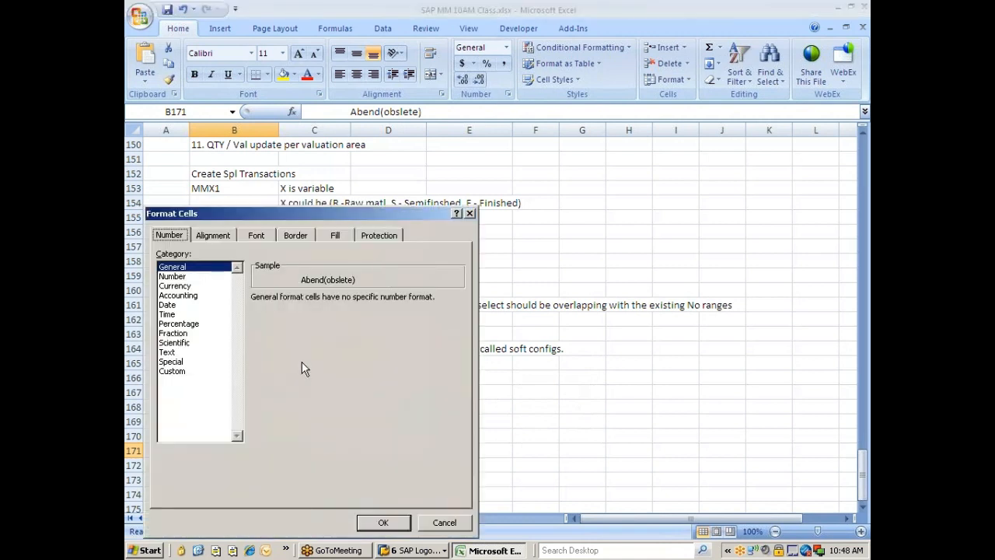
pyautogui.click(221, 239)
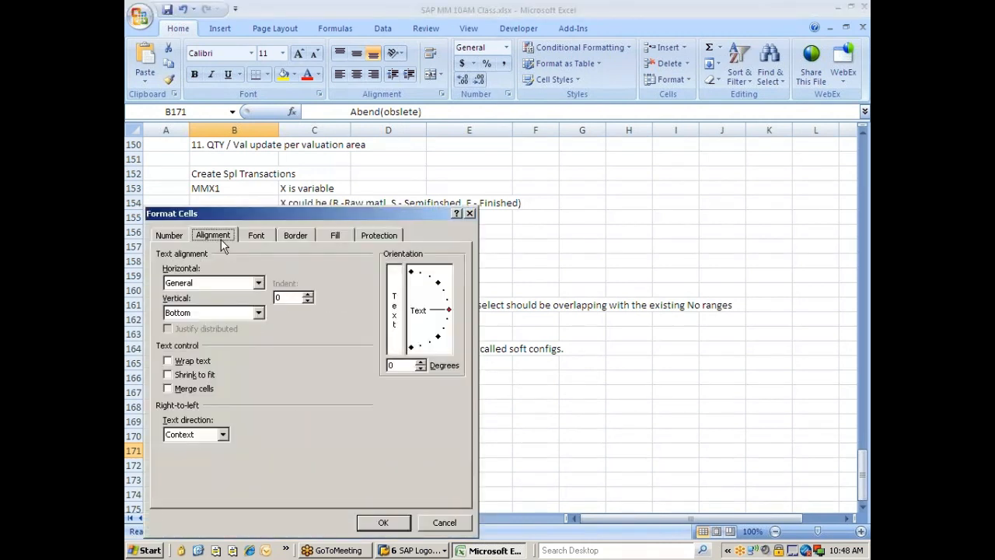
pyautogui.click(257, 238)
pyautogui.click(225, 238)
pyautogui.click(255, 236)
pyautogui.click(168, 386)
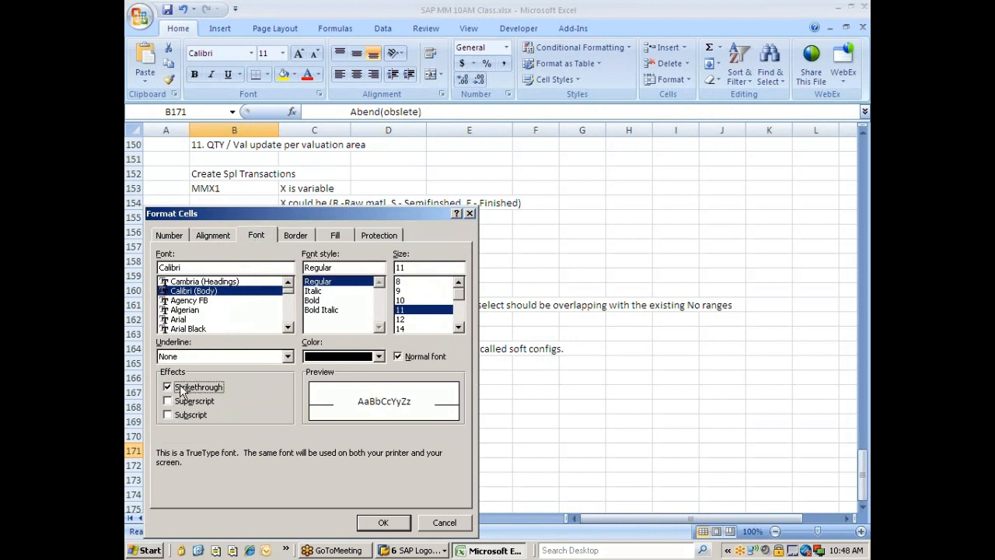
pyautogui.click(385, 521)
pyautogui.click(352, 480)
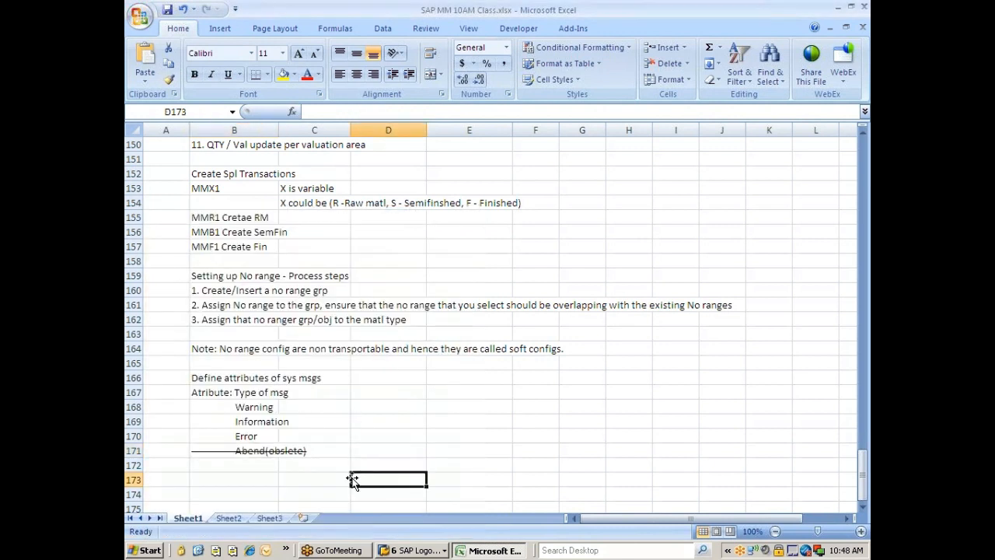
pyautogui.click(314, 482)
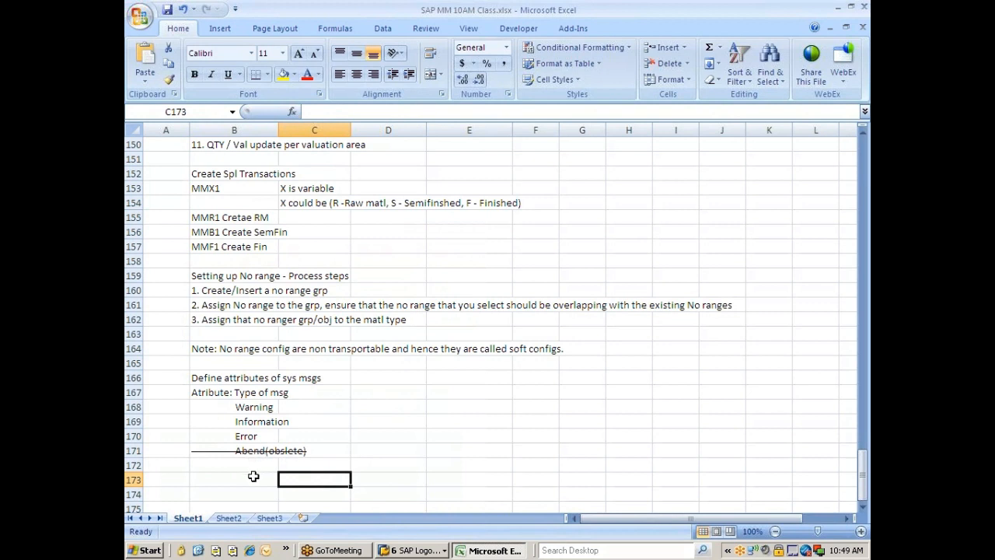
# Switch to the SAP Performance Assistant window and select the message number M3128.
pyautogui.click(412, 550)
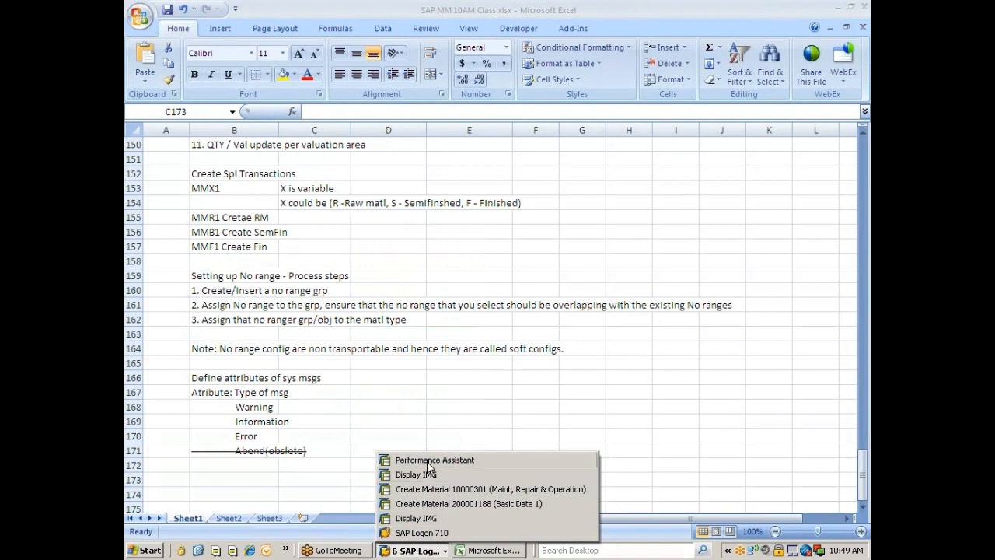
pyautogui.click(429, 460)
pyautogui.moveTo(224, 134); pyautogui.dragTo(207, 131)
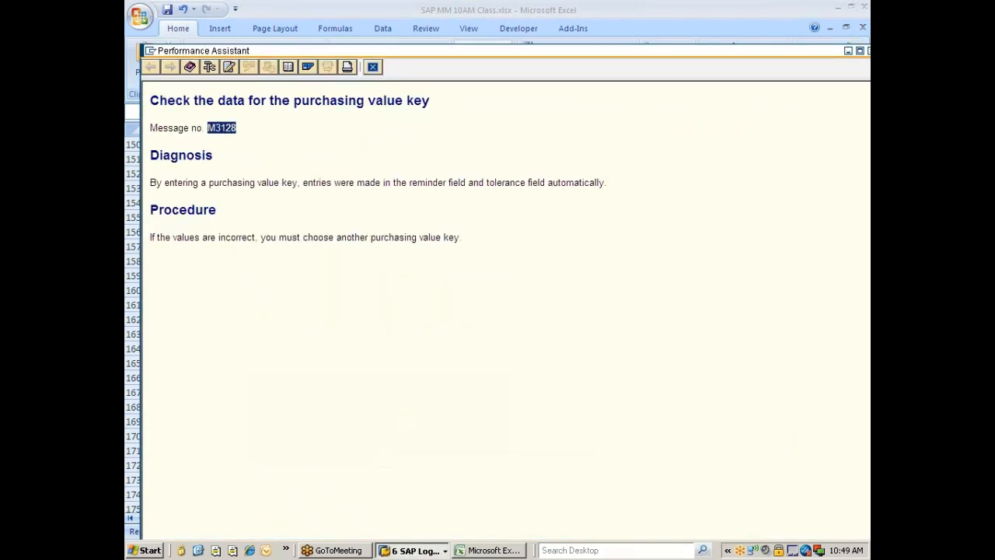
pyautogui.hotkey('alt', 'Tab')
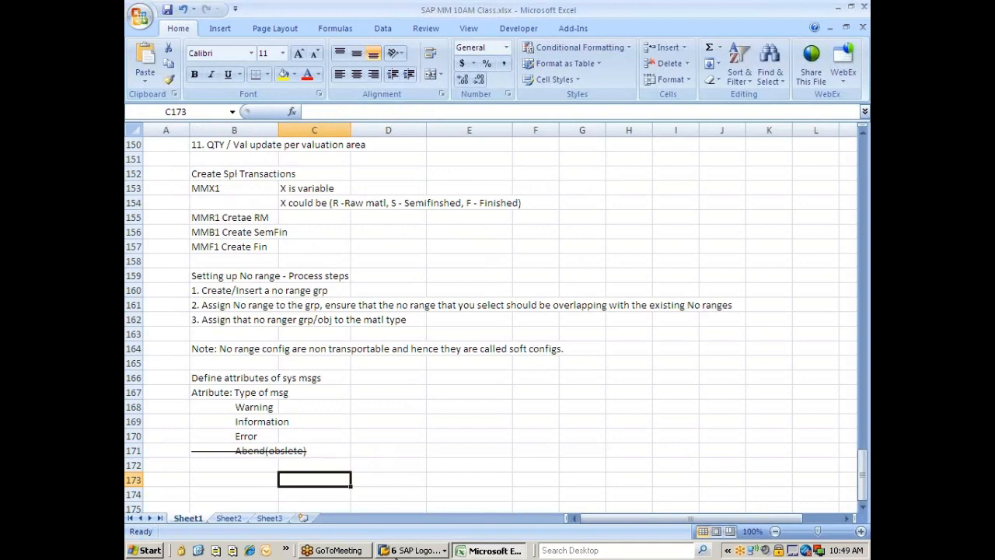
# Return to the Display IMG session and execute the Define Attributes of System Messages activity.
pyautogui.click(411, 549)
pyautogui.click(415, 475)
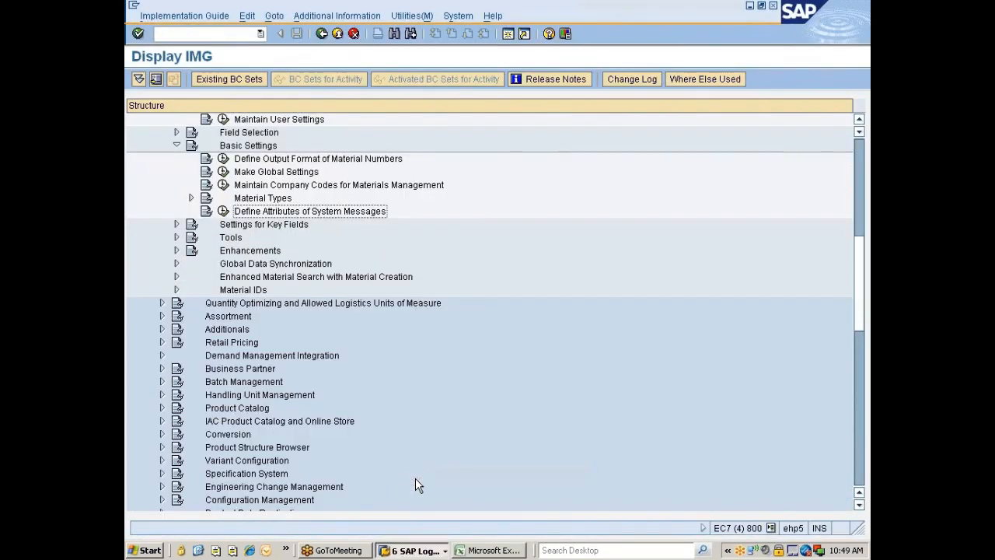
pyautogui.click(223, 211)
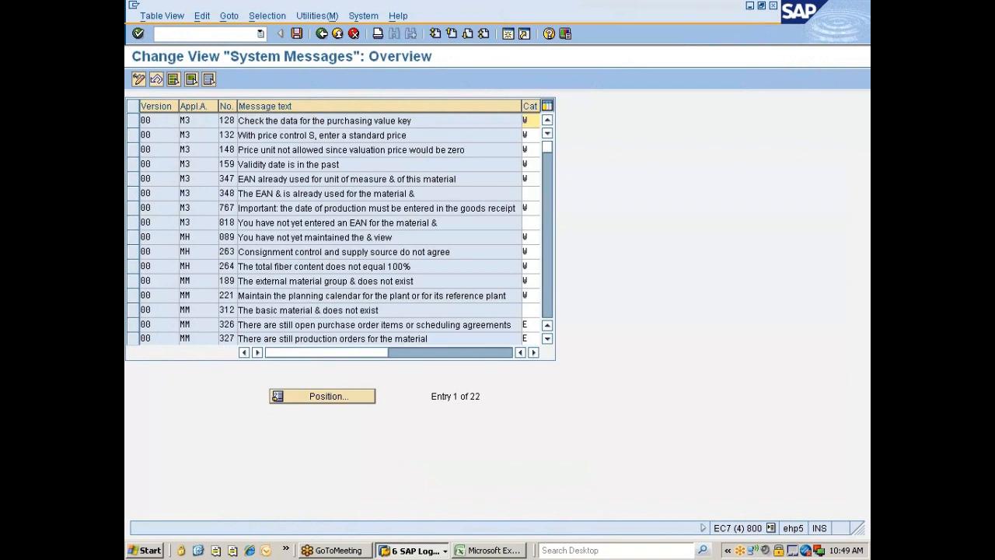
# Start positioning the system messages list, entering version 00 and area M3.
pyautogui.click(328, 397)
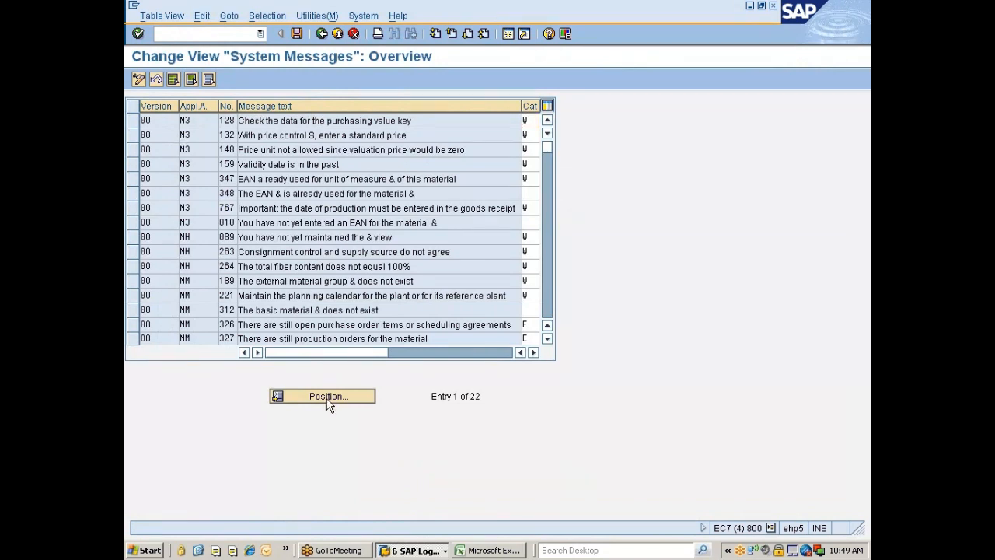
pyautogui.write('00')
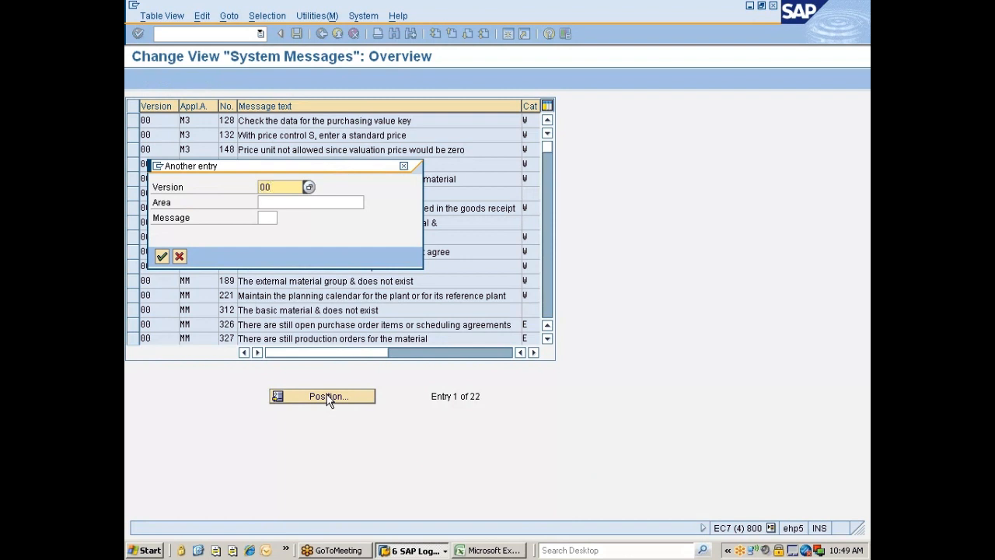
pyautogui.press('Tab')
pyautogui.write('M3128')
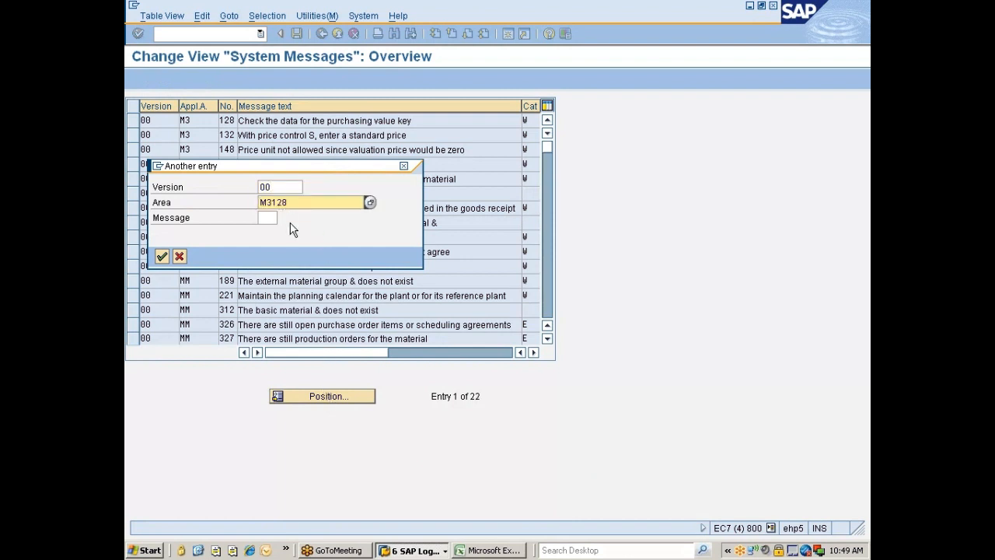
pyautogui.press('BackSpace')
pyautogui.press('BackSpace')
# Browse the possible entries for the application area and close the list without choosing one.
pyautogui.click(370, 202)
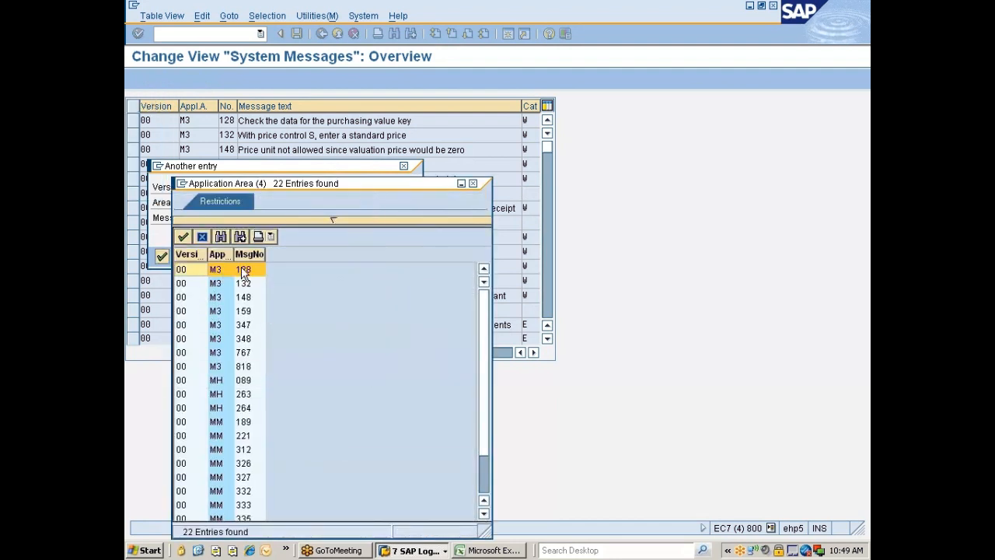
pyautogui.scroll(-1, 250, 379)
pyautogui.scroll(-1, 250, 379)
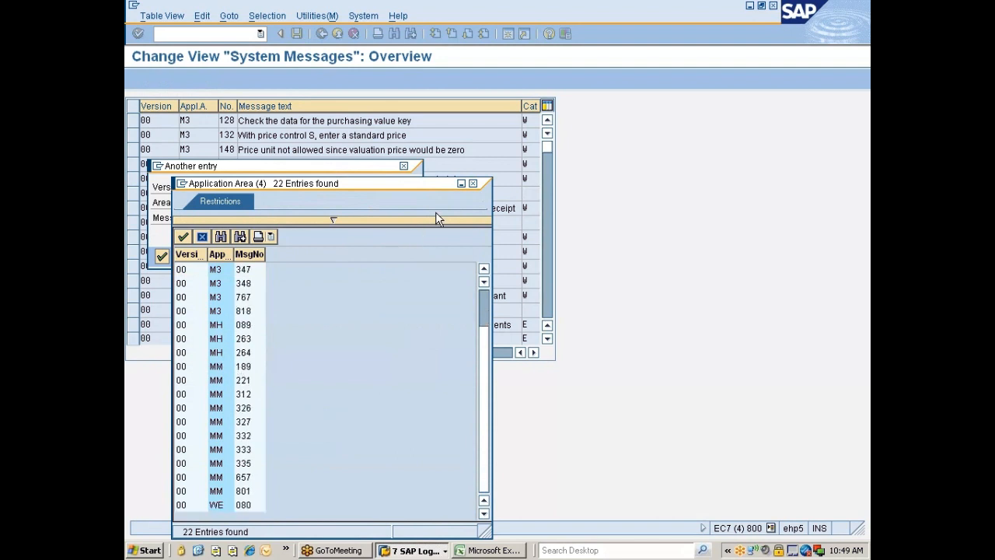
pyautogui.click(472, 185)
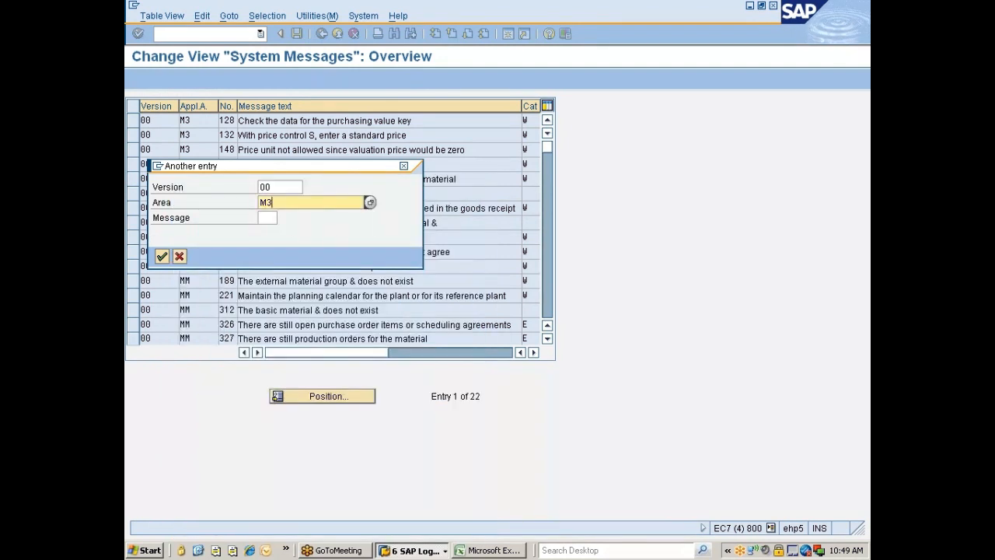
# Recheck the message number in the Performance Assistant and position the system messages list on message 128.
pyautogui.press('Tab')
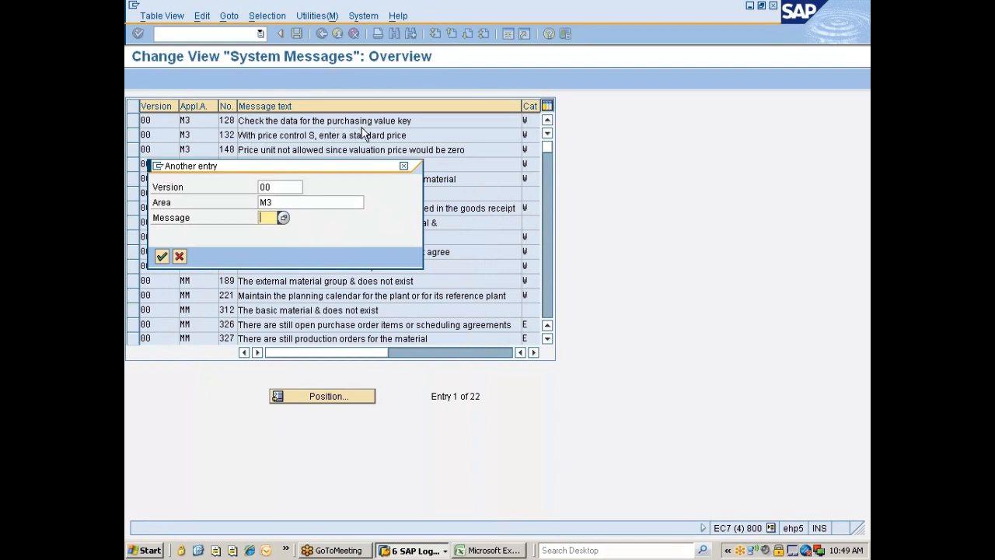
pyautogui.hotkey('alt', 'Tab')
pyautogui.hotkey('alt', 'Tab')
pyautogui.hotkey('alt', 'Tab')
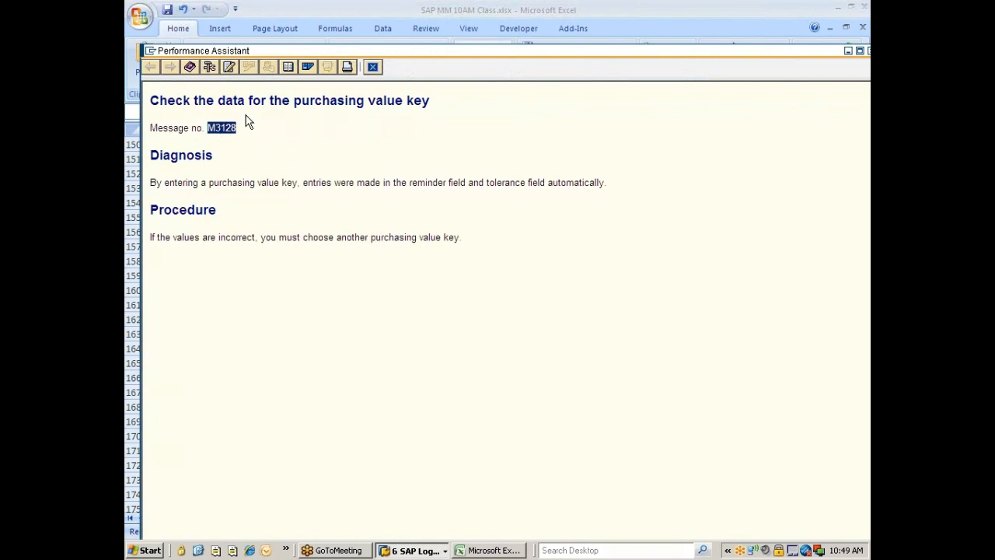
pyautogui.hotkey('alt', 'Tab')
pyautogui.hotkey('alt', 'Tab')
pyautogui.hotkey('alt', 'Tab')
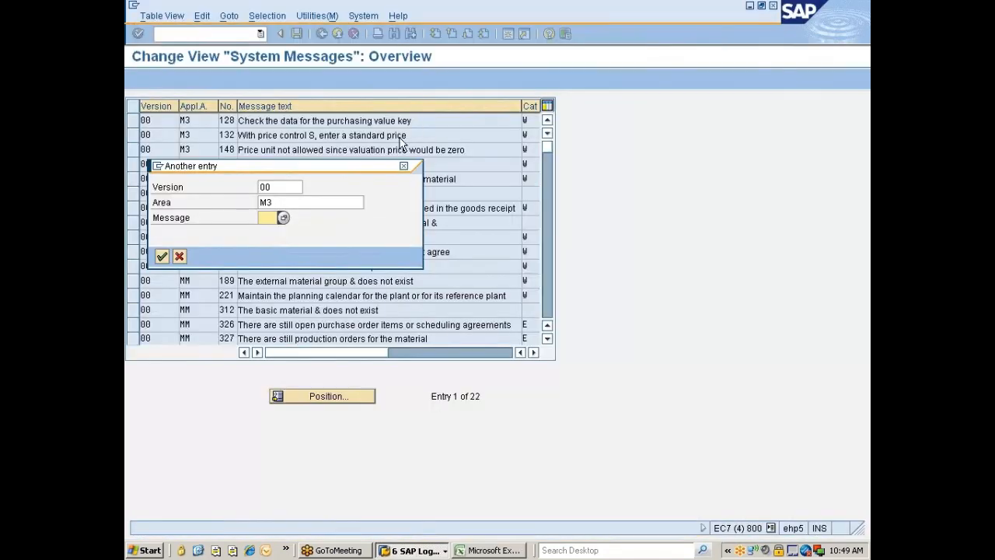
pyautogui.write('128')
pyautogui.press('Return')
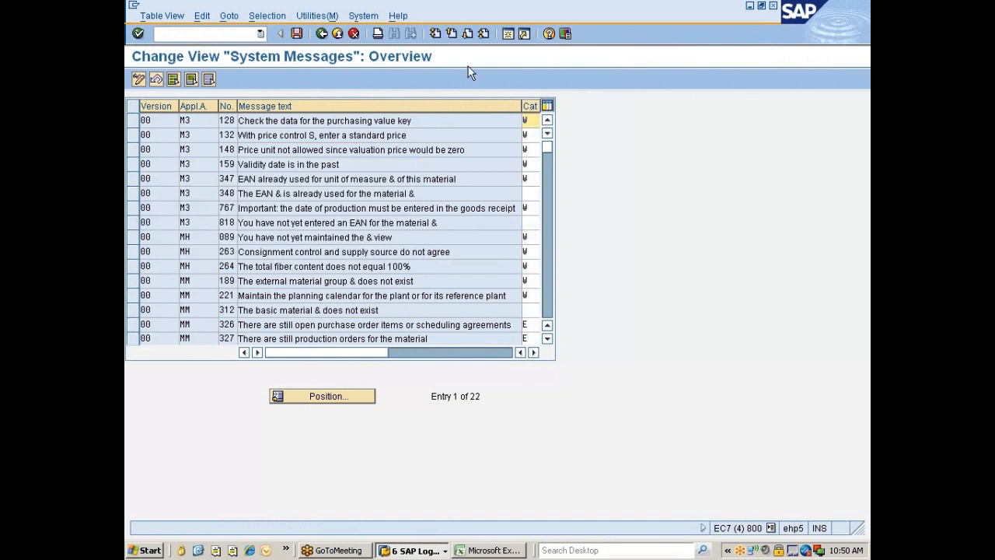
# Narrow the Message text column and inspect the category of the purchasing value key message.
pyautogui.moveTo(522, 107); pyautogui.dragTo(471, 109)
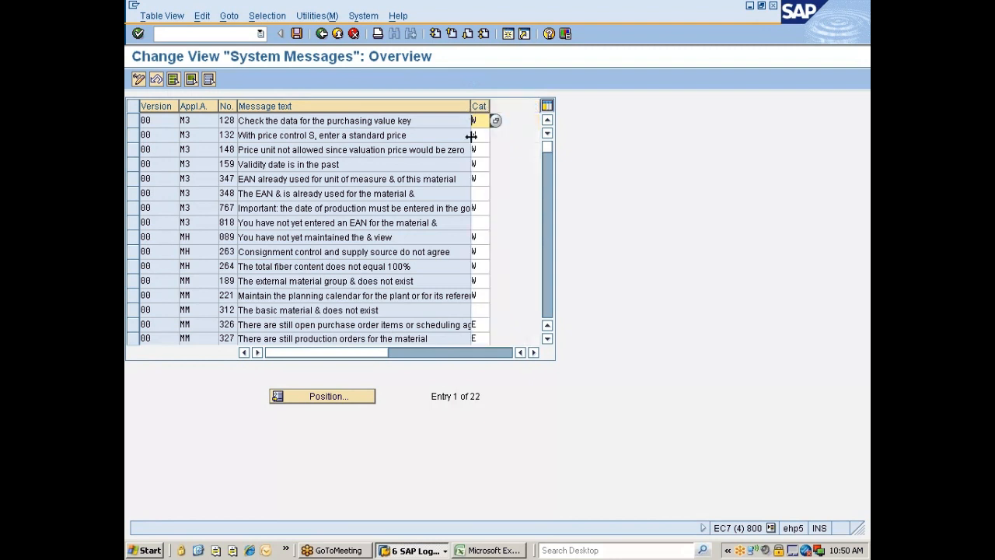
pyautogui.click(133, 120)
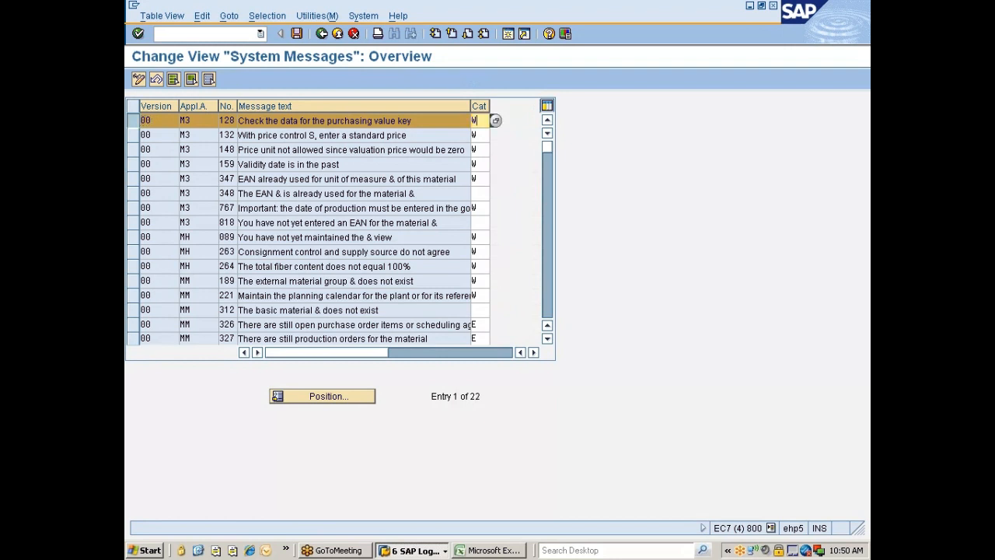
pyautogui.click(492, 125)
pyautogui.click(141, 122)
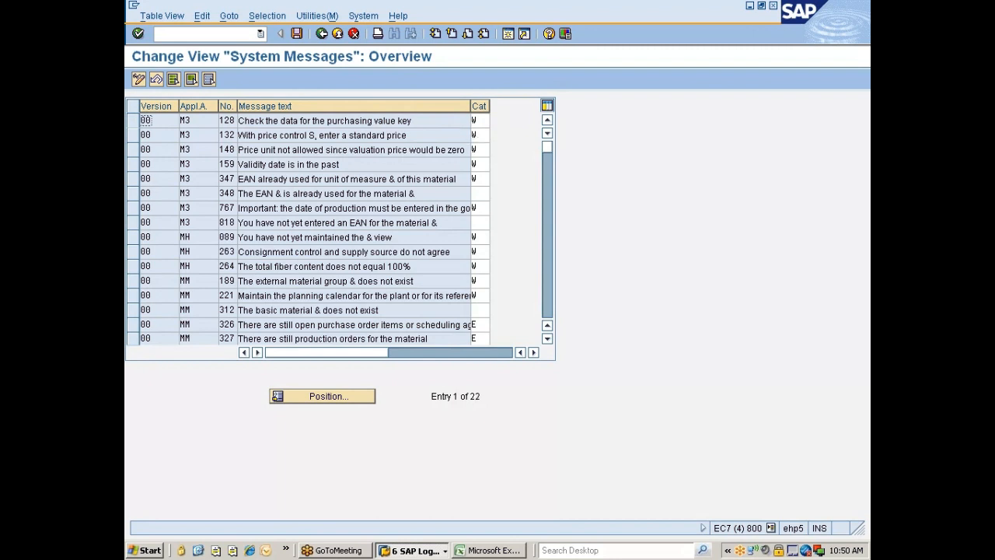
pyautogui.click(479, 135)
# Close the Performance Assistant help for message M3128 and return to the System Messages overview.
pyautogui.hotkey('alt', 'Tab')
pyautogui.hotkey('alt', 'Tab')
pyautogui.hotkey('alt', 'Tab')
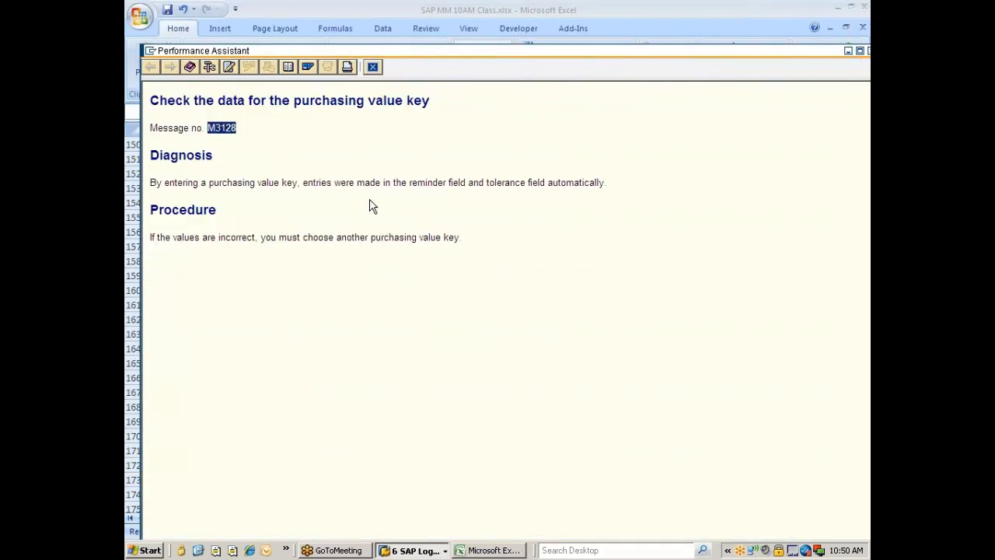
pyautogui.click(372, 68)
pyautogui.hotkey('alt', 'Tab')
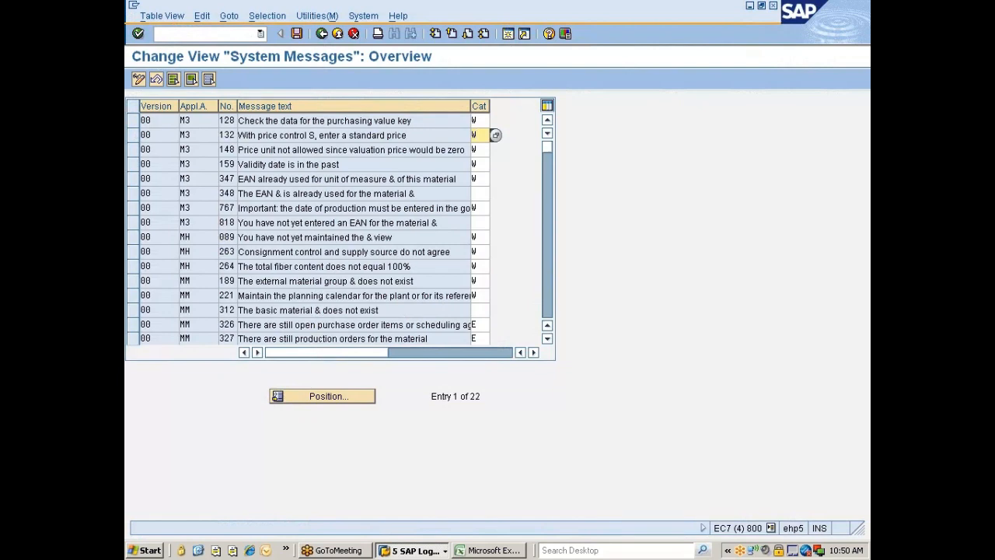
pyautogui.hotkey('alt', 'Tab')
pyautogui.hotkey('alt', 'Tab')
pyautogui.hotkey('alt', 'Tab')
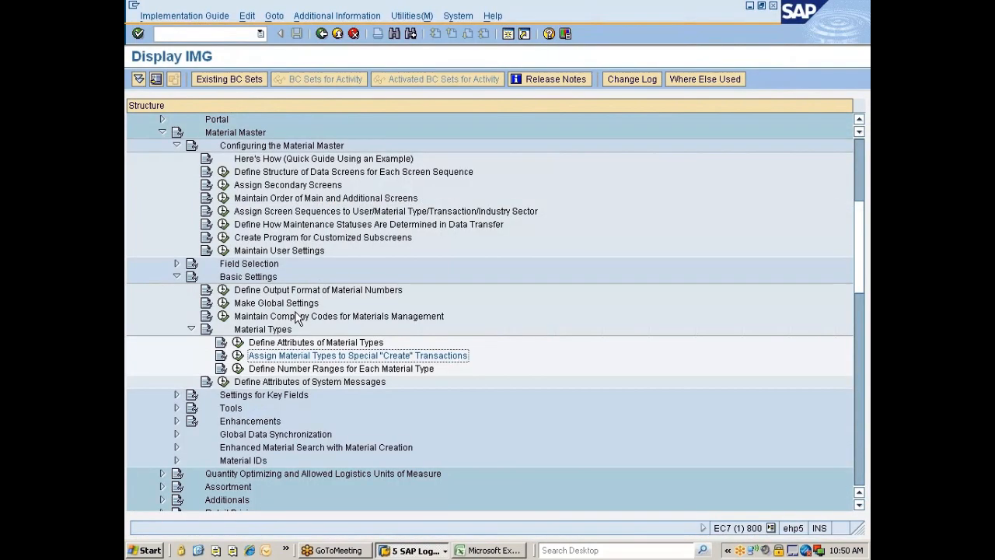
pyautogui.click(391, 551)
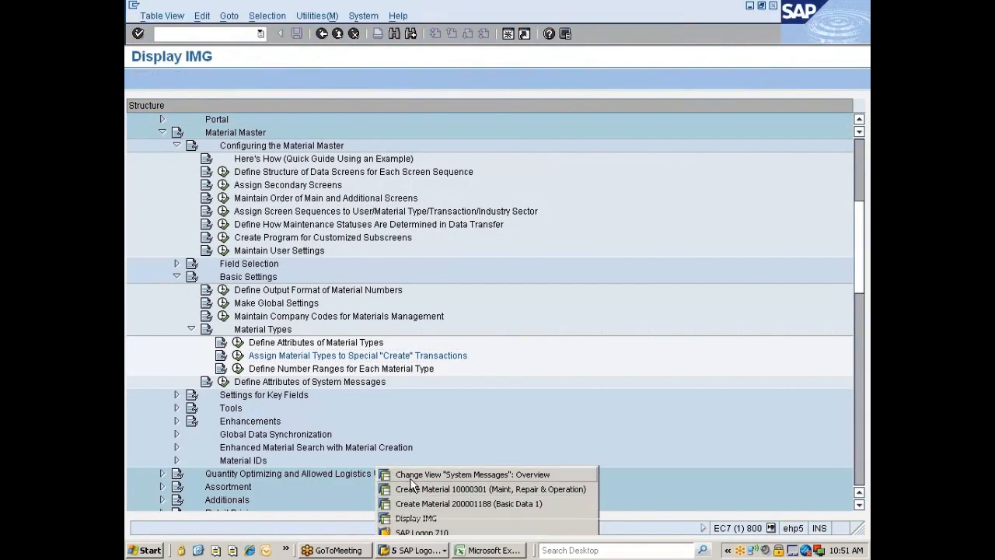
pyautogui.click(410, 477)
# In the Create Material 10000301 session, validate the Purchasing view and open the help text of the status message.
pyautogui.click(403, 549)
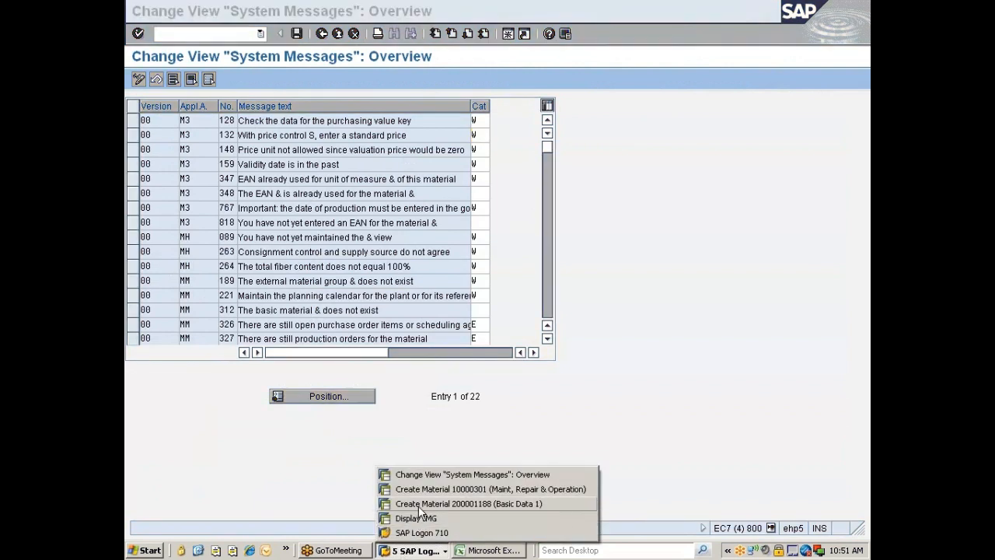
pyautogui.click(427, 489)
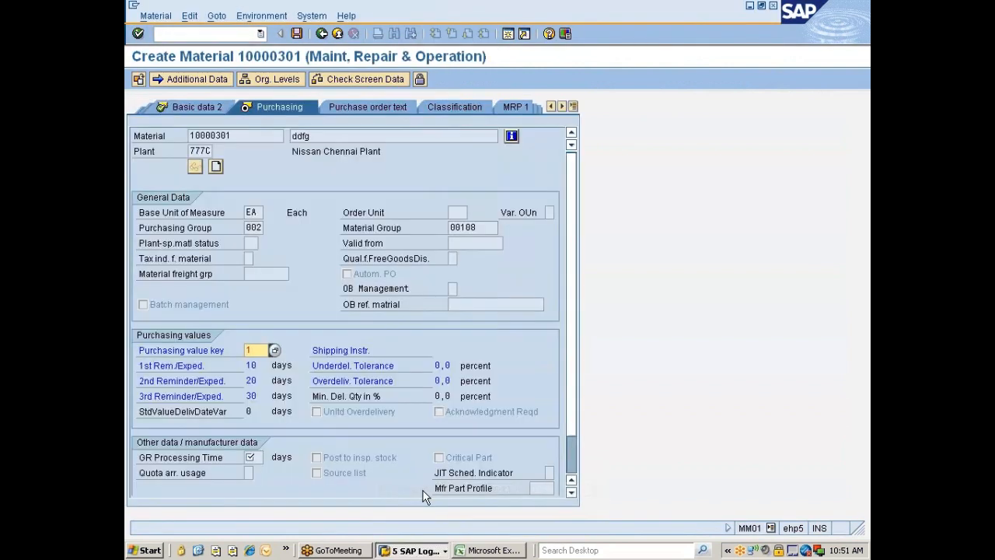
pyautogui.press('Return')
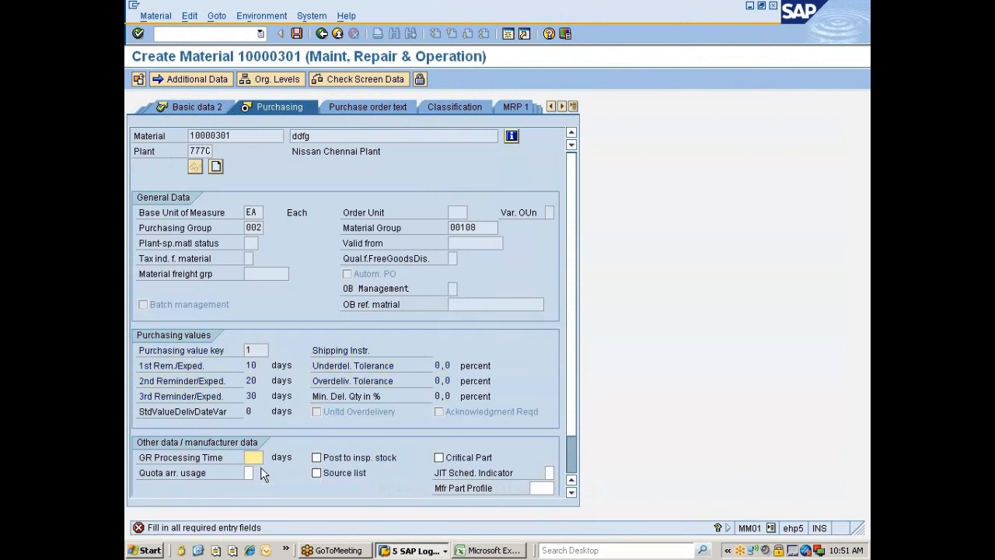
pyautogui.doubleClick(229, 528)
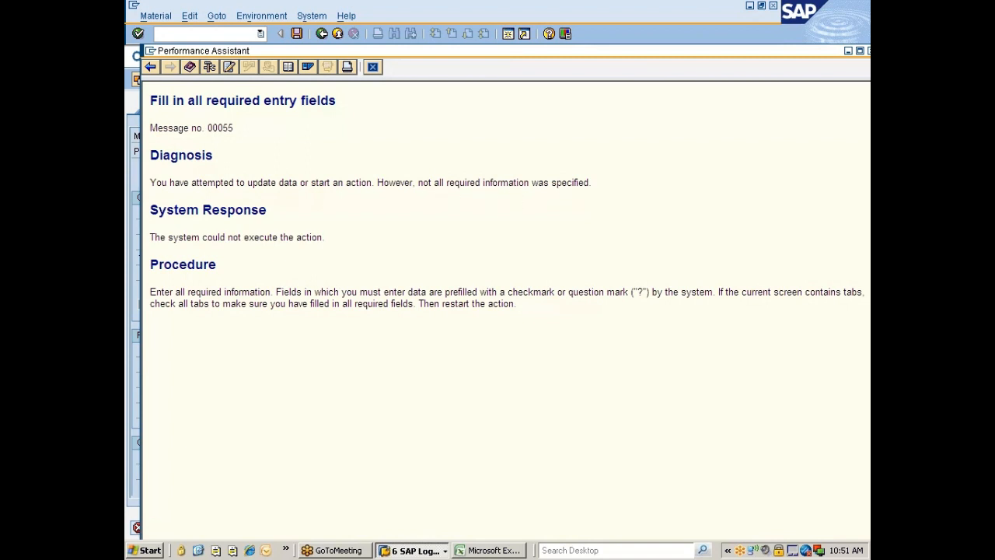
# Check the message number of the required-fields message in the Performance Assistant, and close the help.
pyautogui.moveTo(589, 183); pyautogui.dragTo(184, 173)
pyautogui.moveTo(150, 127); pyautogui.dragTo(258, 137)
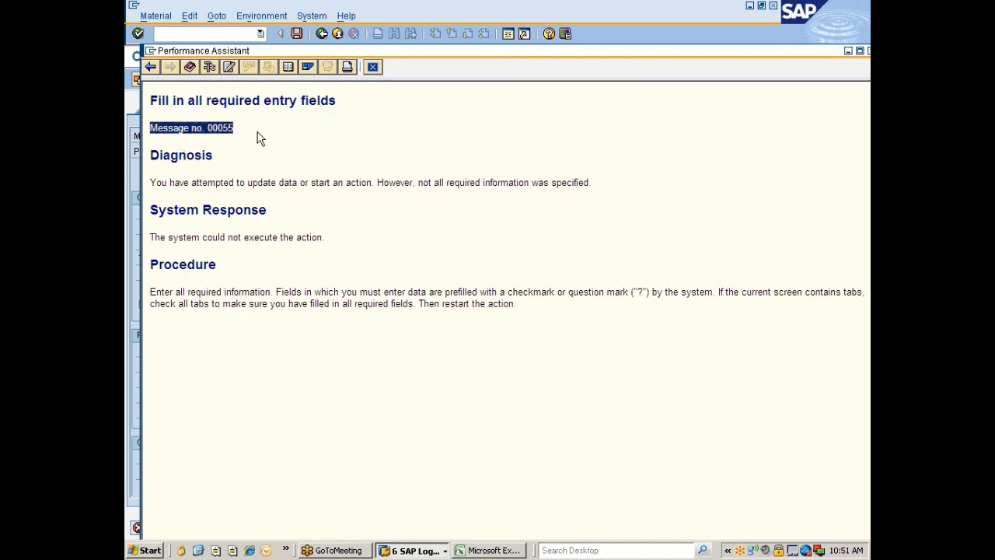
pyautogui.click(374, 67)
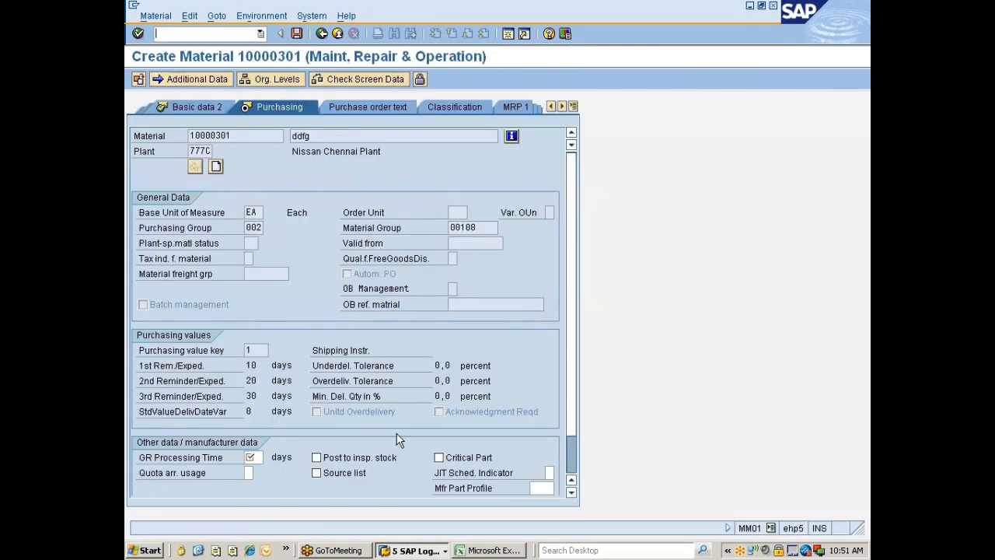
# Switch to the Create Material 200001188 session and start message maintenance there with transaction SE91.
pyautogui.click(414, 549)
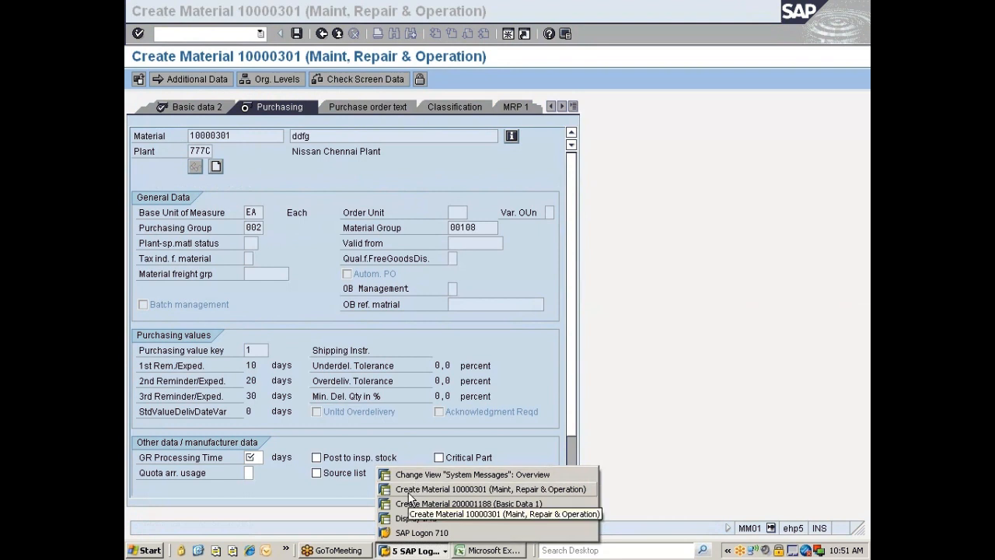
pyautogui.click(407, 504)
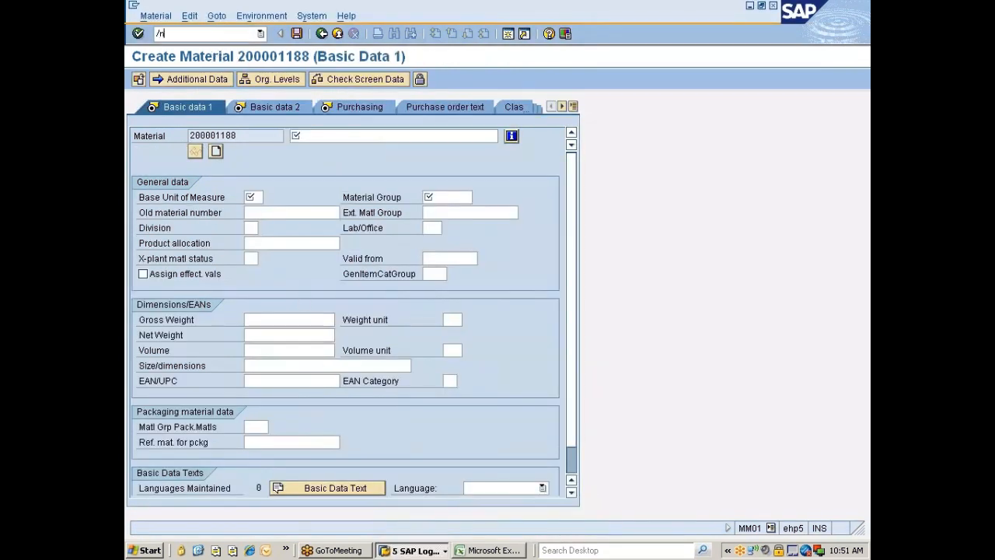
pyautogui.write('/nse')
pyautogui.write('16')
pyautogui.press('Return')
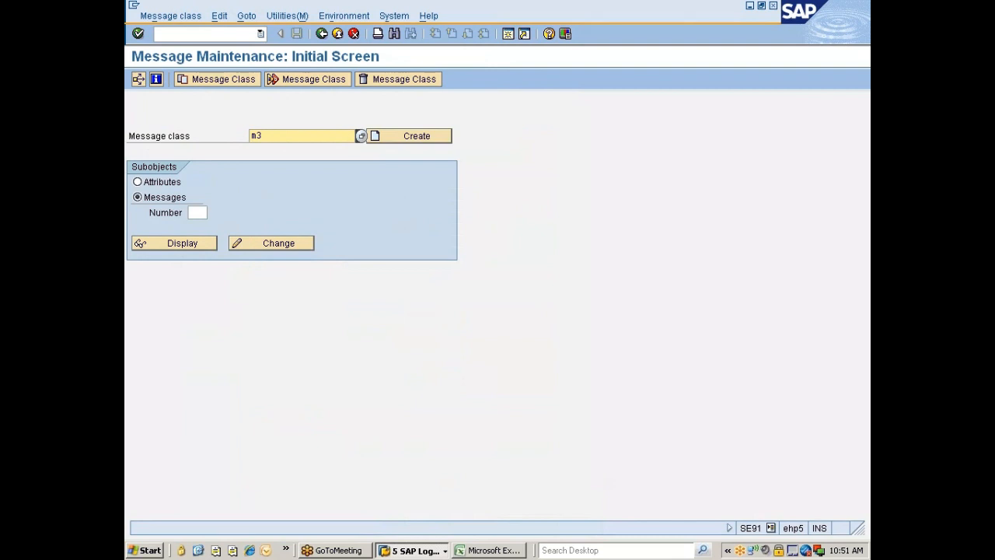
# Replace the message class with a custom name and start creating it, accepting the SAP package notice.
pyautogui.press('BackSpace')
pyautogui.press('BackSpace')
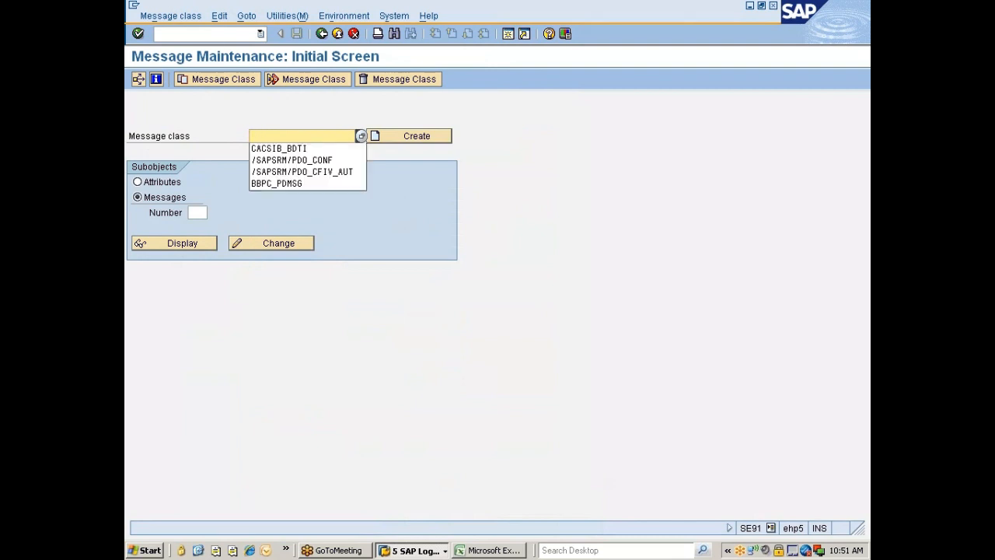
pyautogui.write('Venkat')
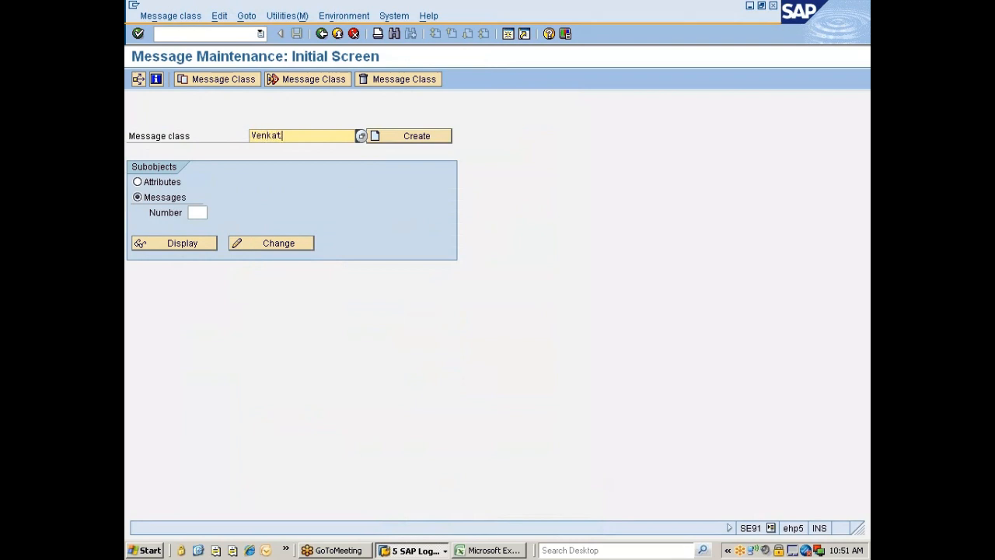
pyautogui.click(417, 140)
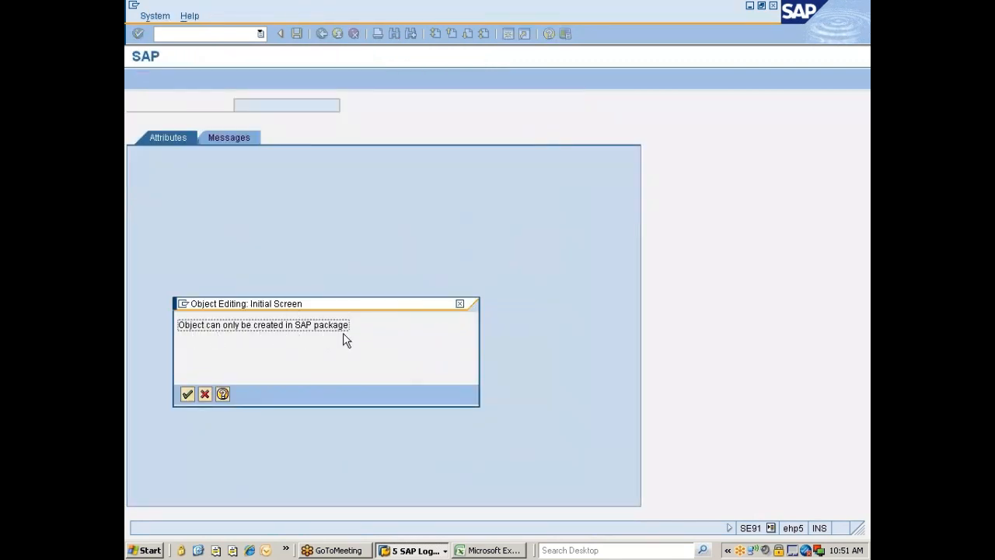
pyautogui.click(187, 393)
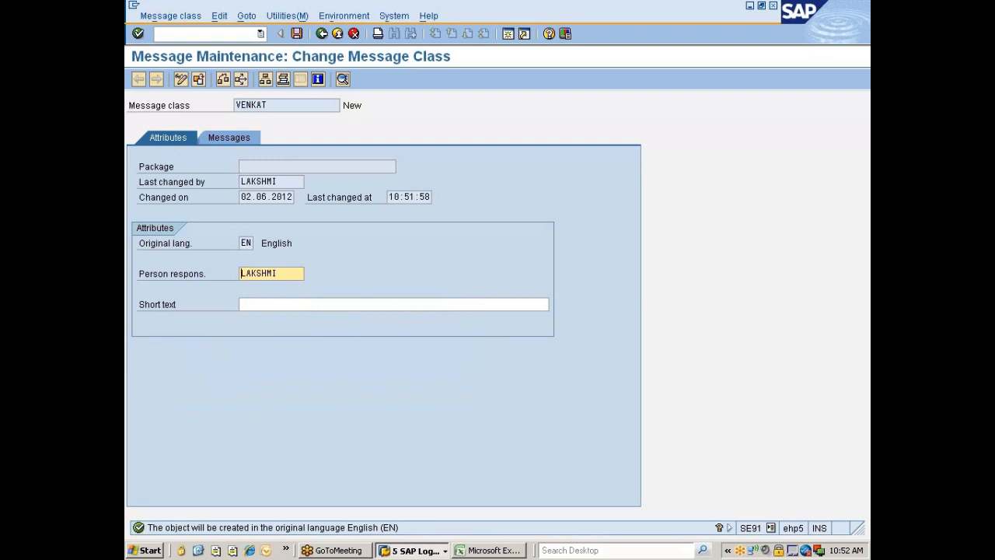
# Enter the custom name as the new message class's short text, and leave the class without saving.
pyautogui.click(289, 303)
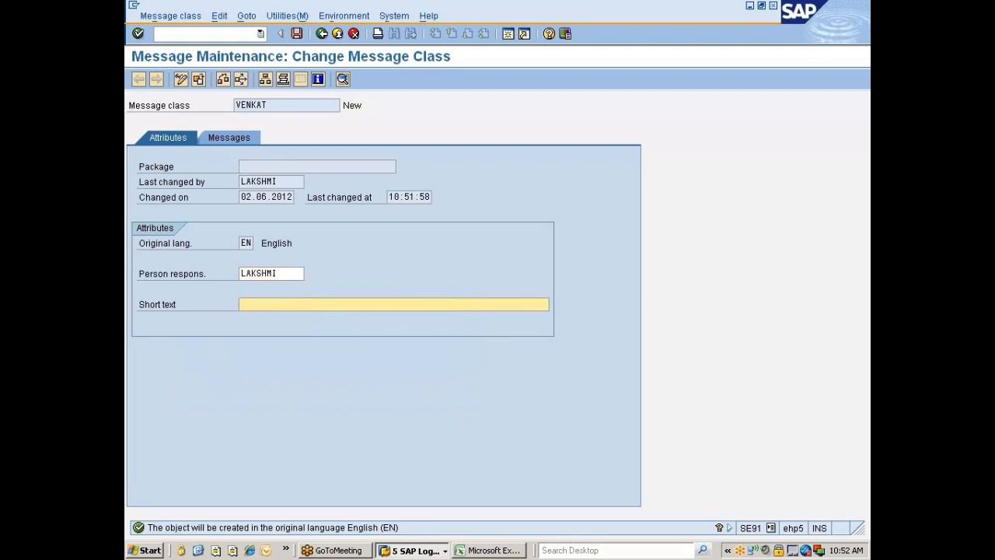
pyautogui.click(261, 170)
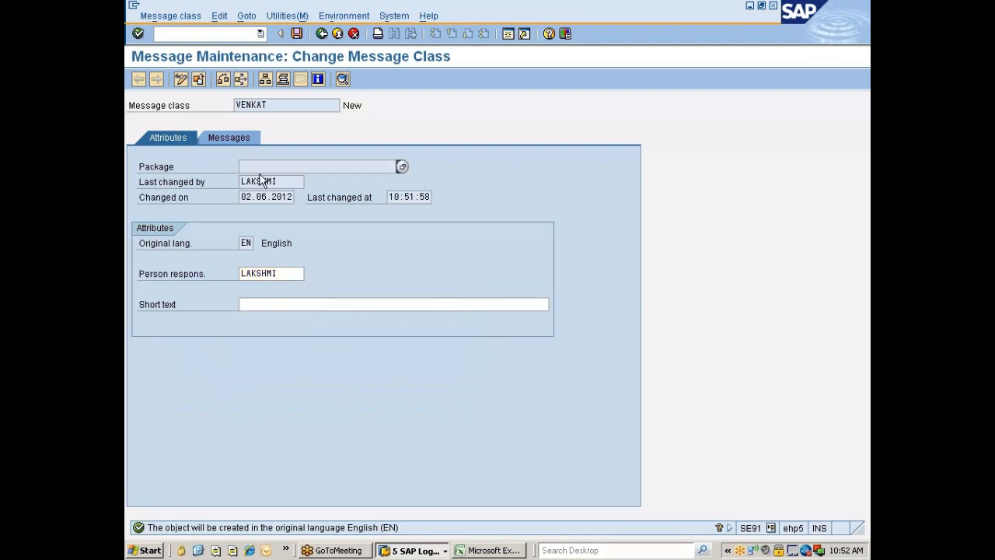
pyautogui.click(272, 304)
pyautogui.write('Venkat')
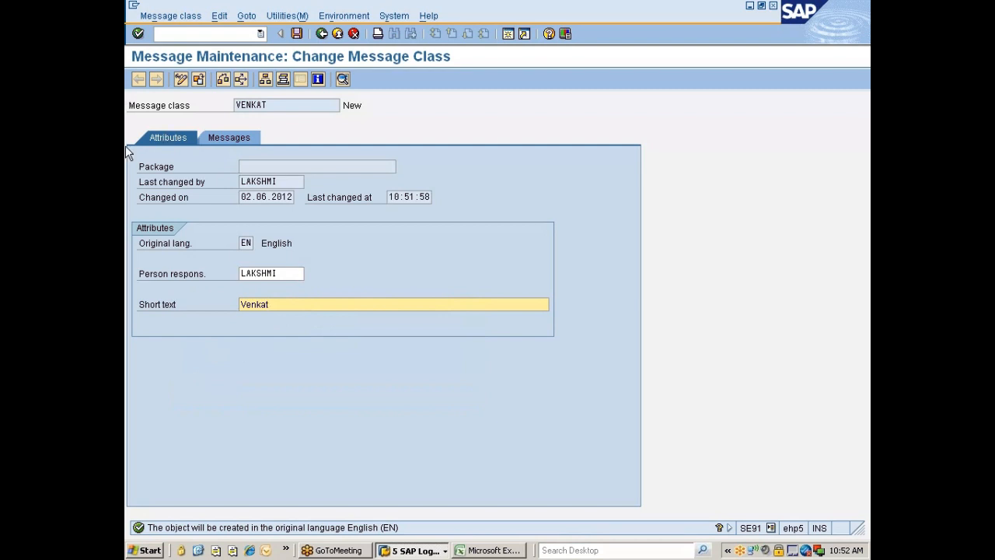
pyautogui.click(323, 37)
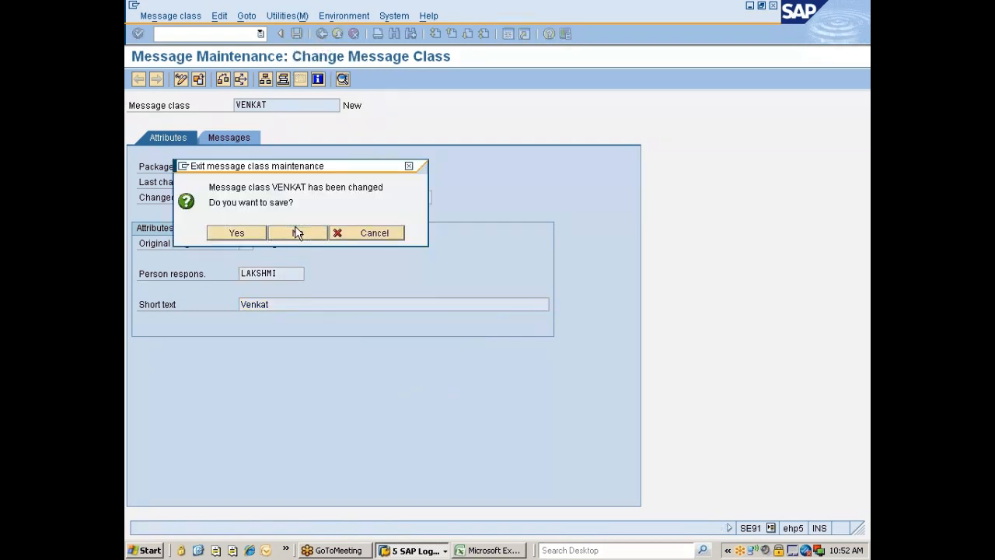
pyautogui.click(295, 233)
# Display the messages of message class M3 starting from number 128.
pyautogui.press('BackSpace')
pyautogui.press('BackSpace')
pyautogui.press('BackSpace')
pyautogui.press('BackSpace')
pyautogui.press('BackSpace')
pyautogui.press('BackSpace')
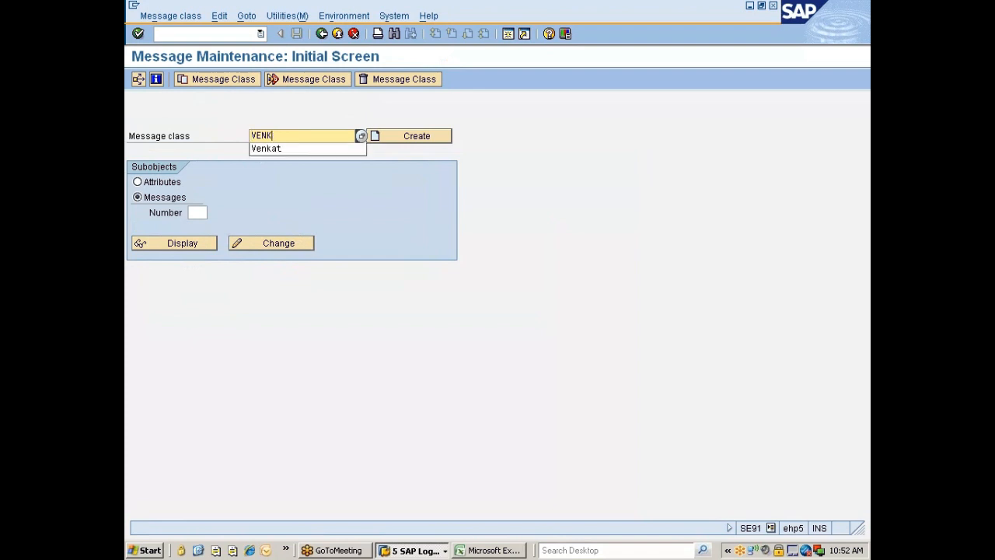
pyautogui.write('M3')
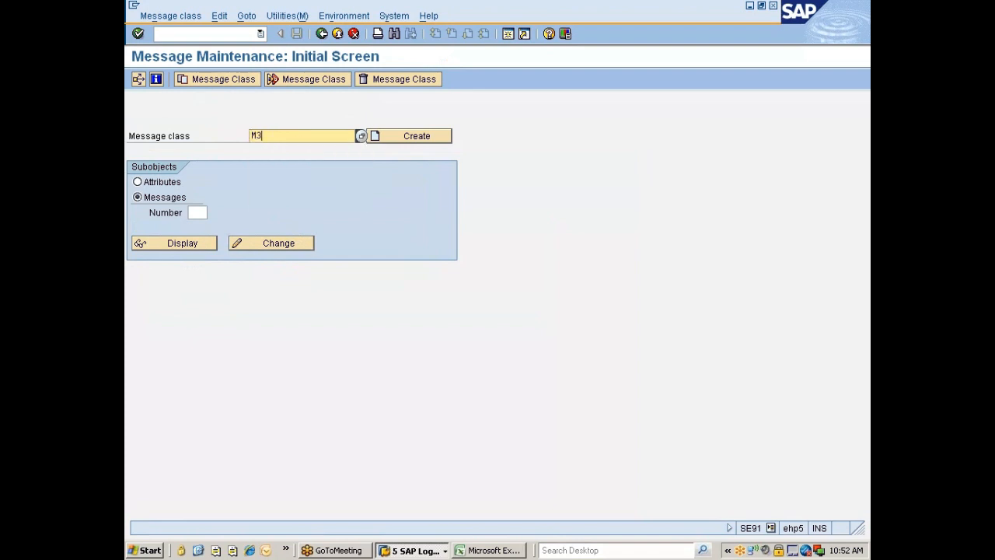
pyautogui.click(198, 213)
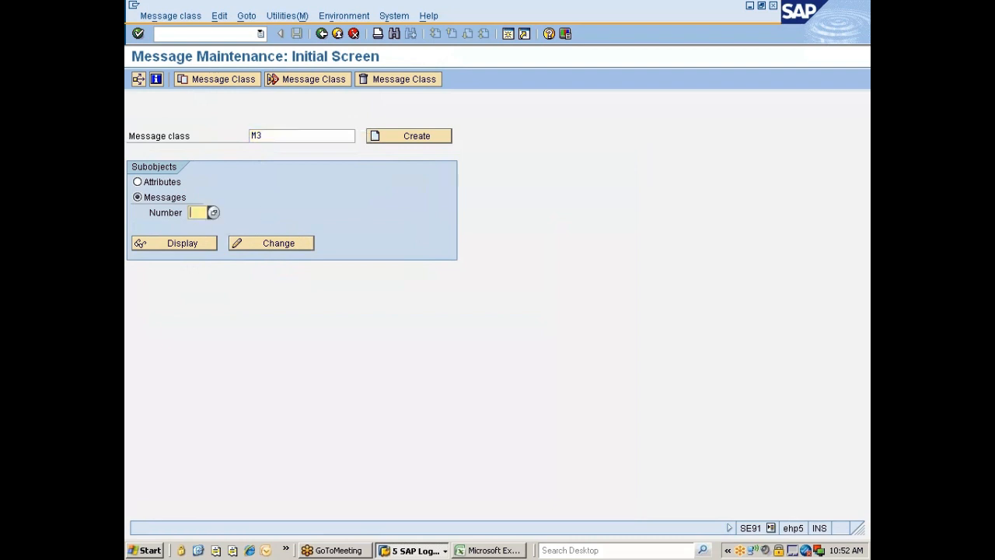
pyautogui.write('128')
pyautogui.press('Return')
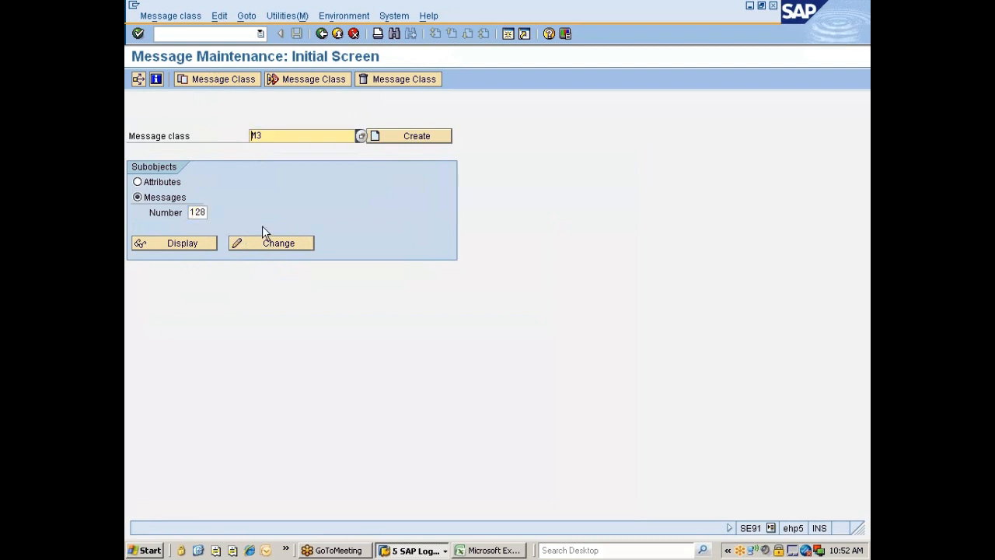
pyautogui.click(160, 245)
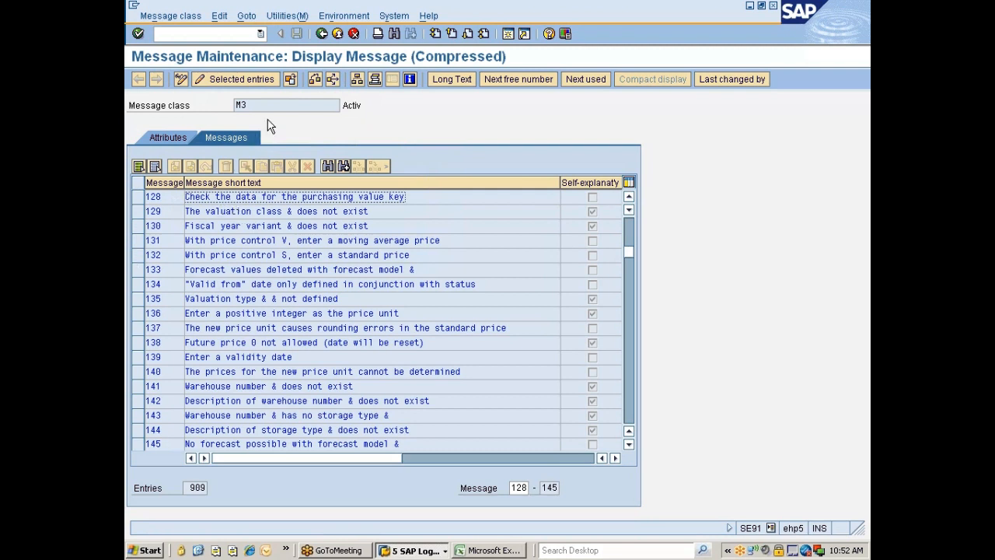
# Check the message class and its number of entries, and go to the start of the message list.
pyautogui.click(248, 105)
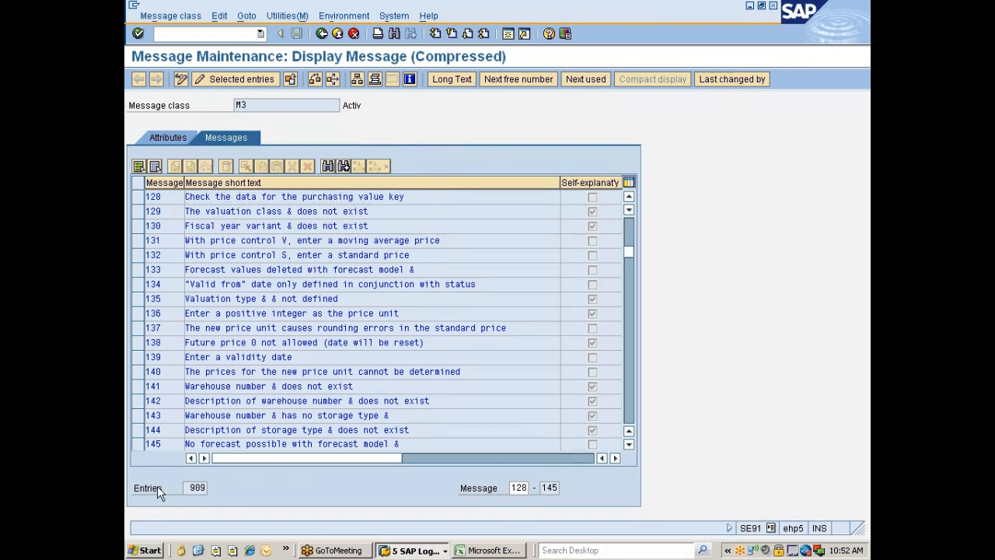
pyautogui.click(191, 487)
pyautogui.moveTo(195, 487); pyautogui.dragTo(206, 487)
pyautogui.click(206, 488)
pyautogui.moveTo(631, 253); pyautogui.dragTo(631, 222)
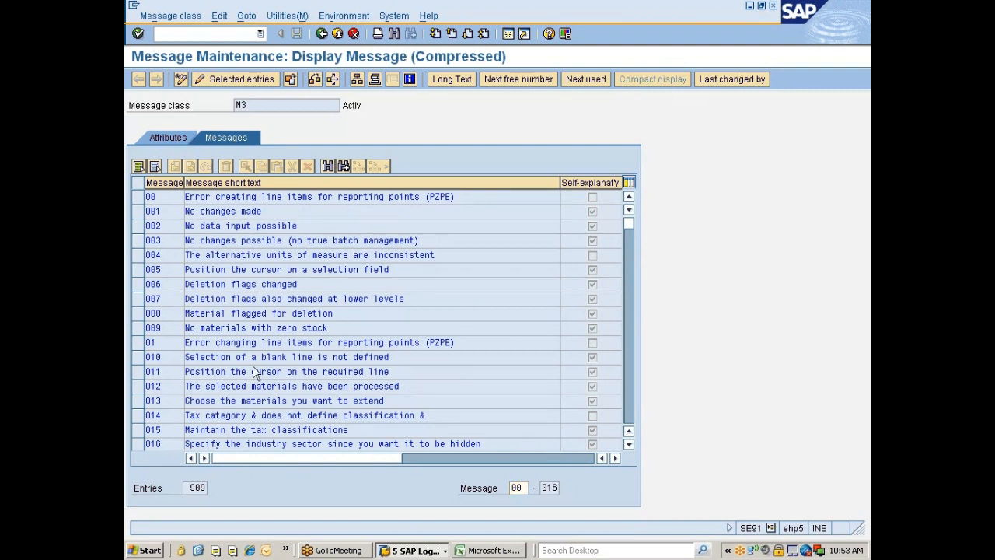
# Examine message 020 about a material locked by a user in the M3 message list.
pyautogui.scroll(-2, 253, 371)
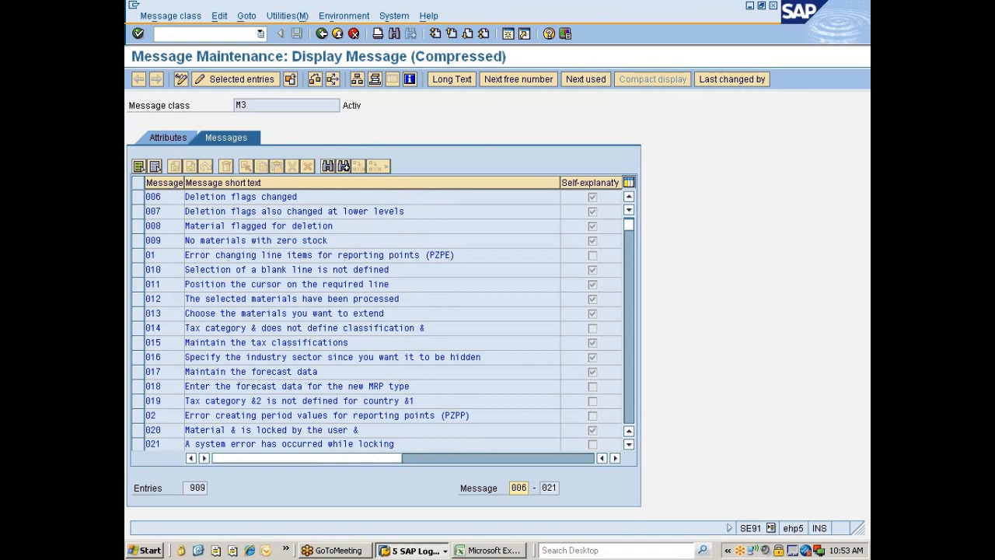
pyautogui.moveTo(359, 430); pyautogui.dragTo(190, 430)
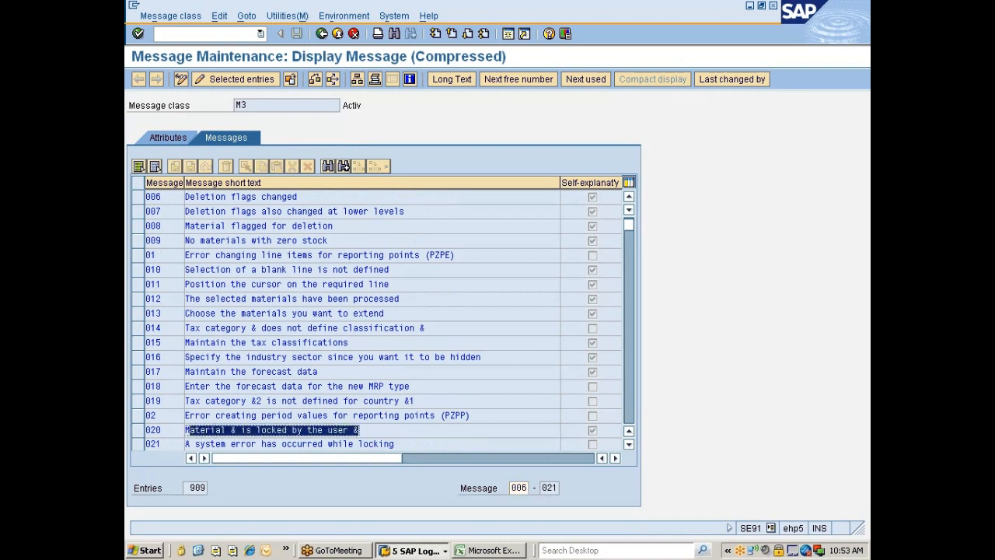
pyautogui.click(186, 430)
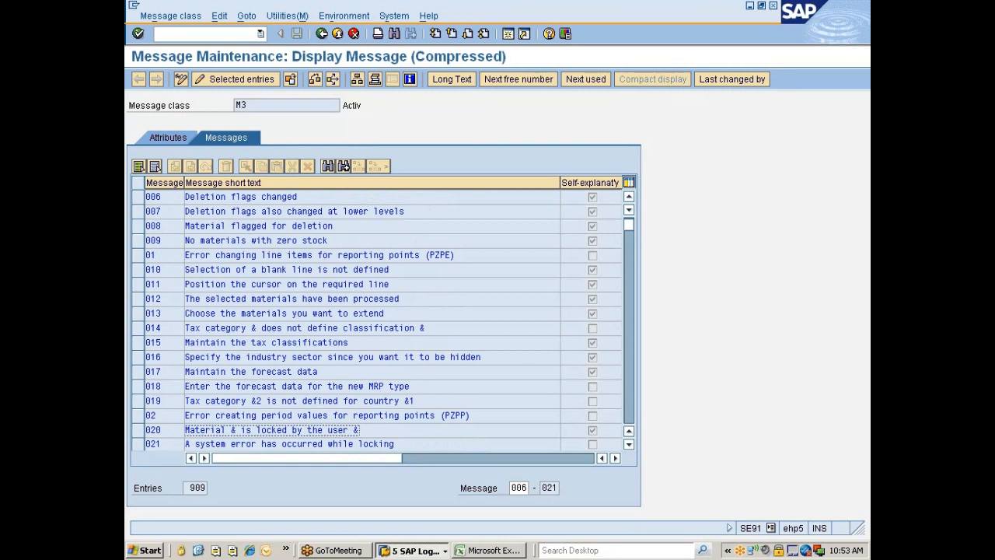
pyautogui.click(142, 433)
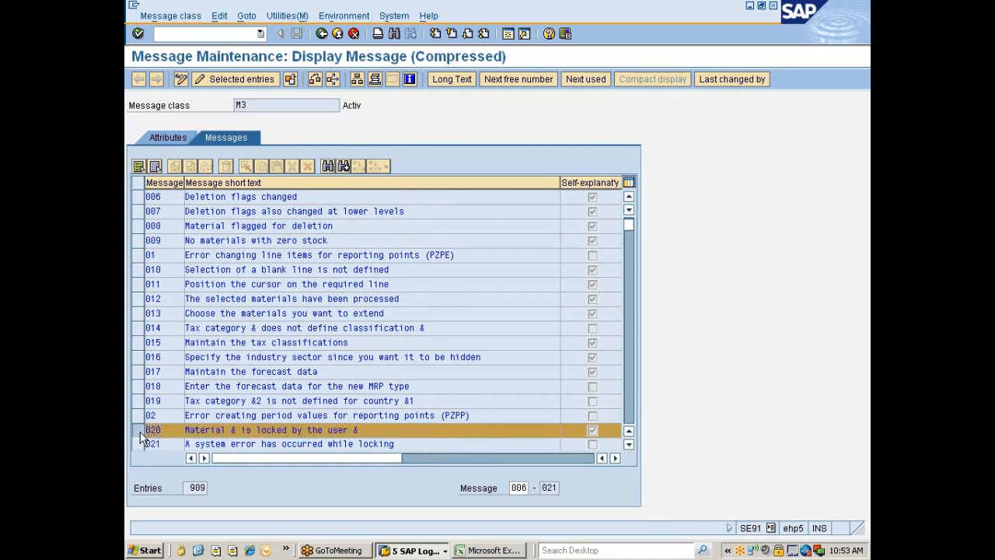
pyautogui.click(141, 437)
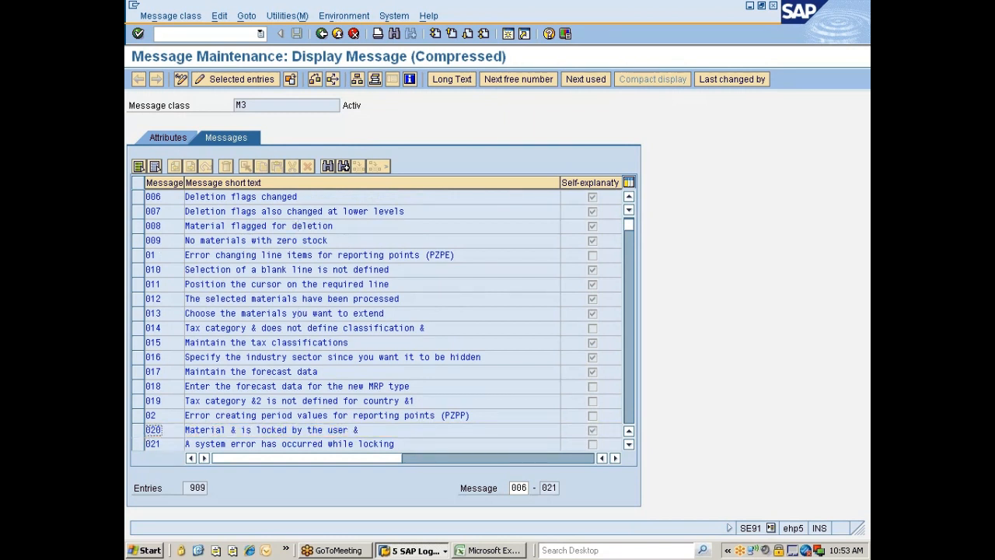
# Find message 128 in the M3 list, read its long text, and close the Performance Assistant.
pyautogui.scroll(-1, 351, 353)
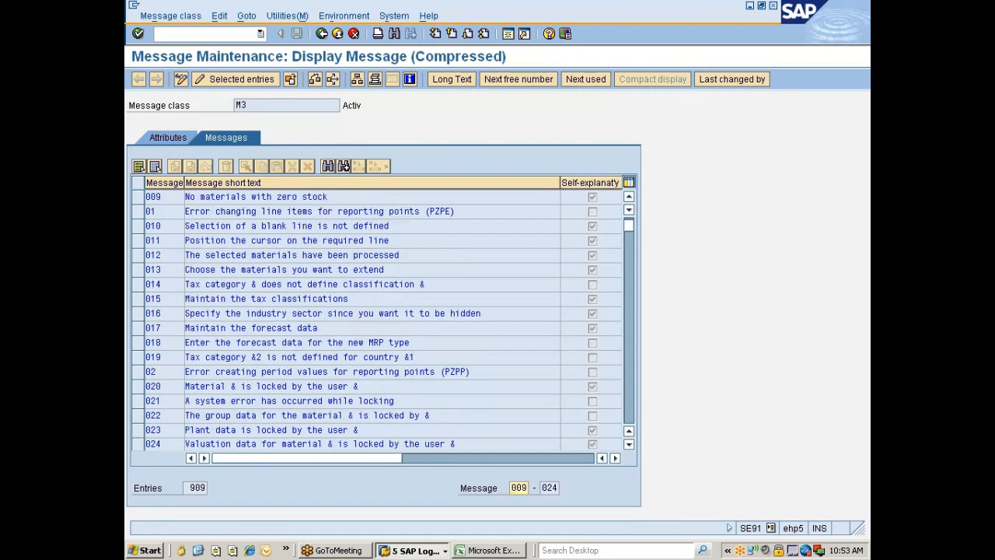
pyautogui.scroll(-1, 351, 353)
pyautogui.scroll(-1, 350, 353)
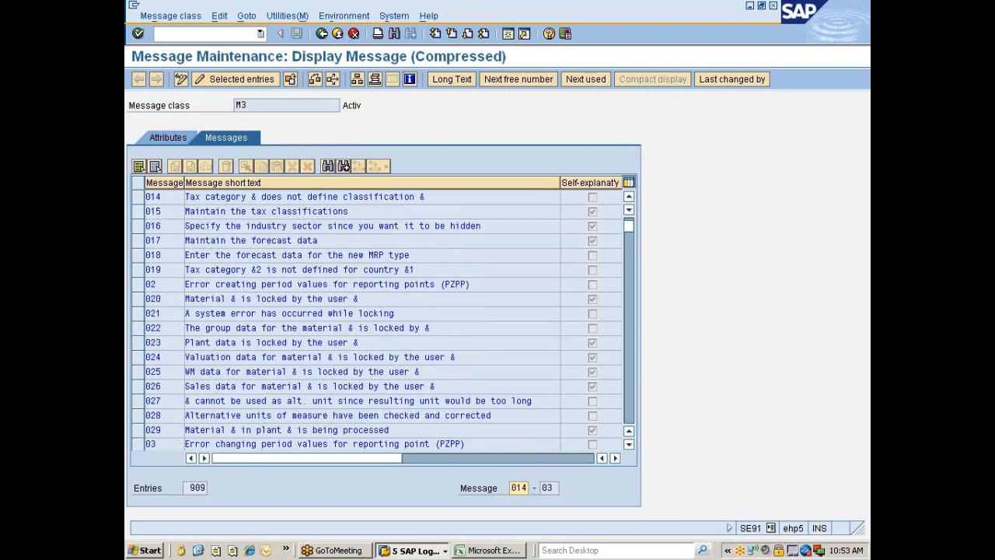
pyautogui.scroll(-4, 366, 358)
pyautogui.click(630, 371)
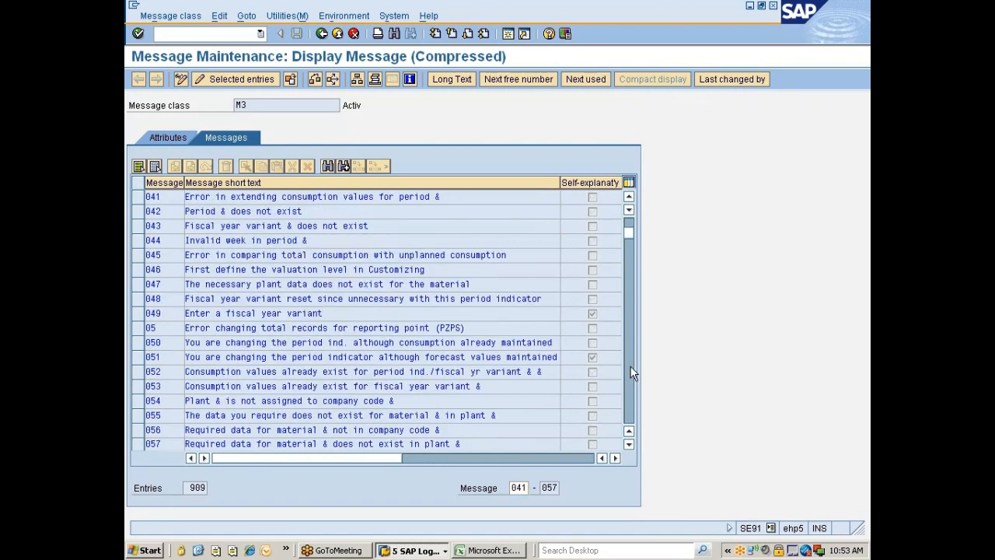
pyautogui.click(630, 371)
pyautogui.click(630, 372)
pyautogui.doubleClick(631, 372)
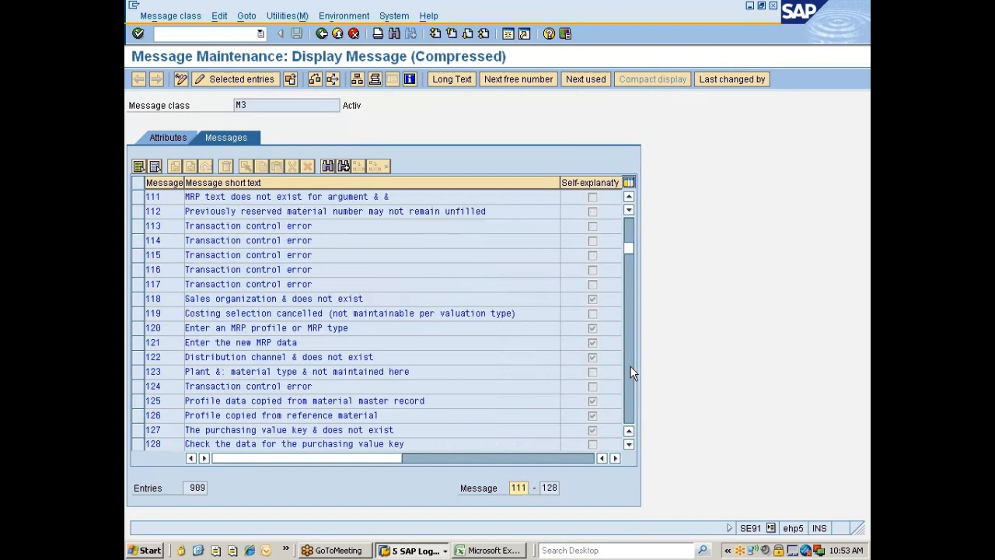
pyautogui.click(134, 444)
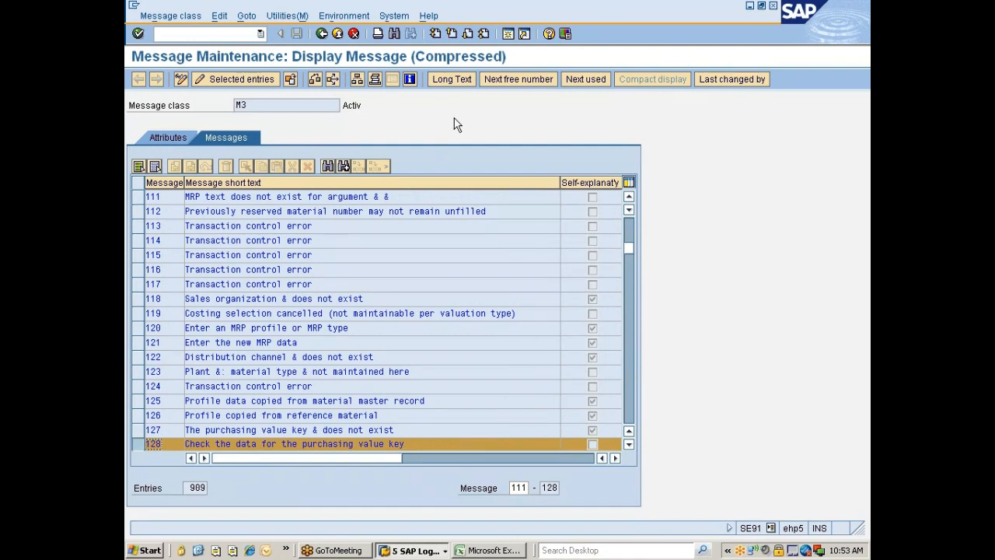
pyautogui.click(449, 80)
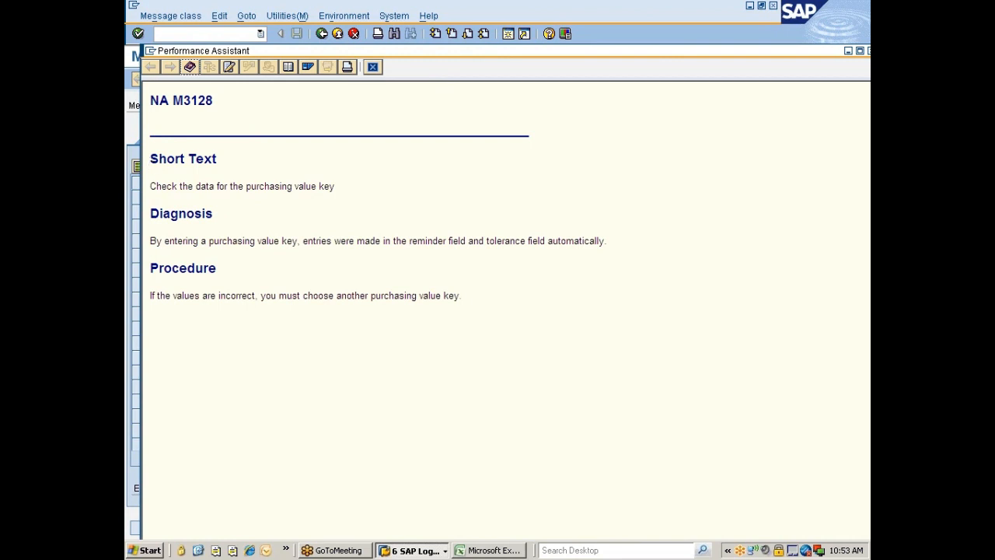
pyautogui.moveTo(151, 160); pyautogui.dragTo(464, 297)
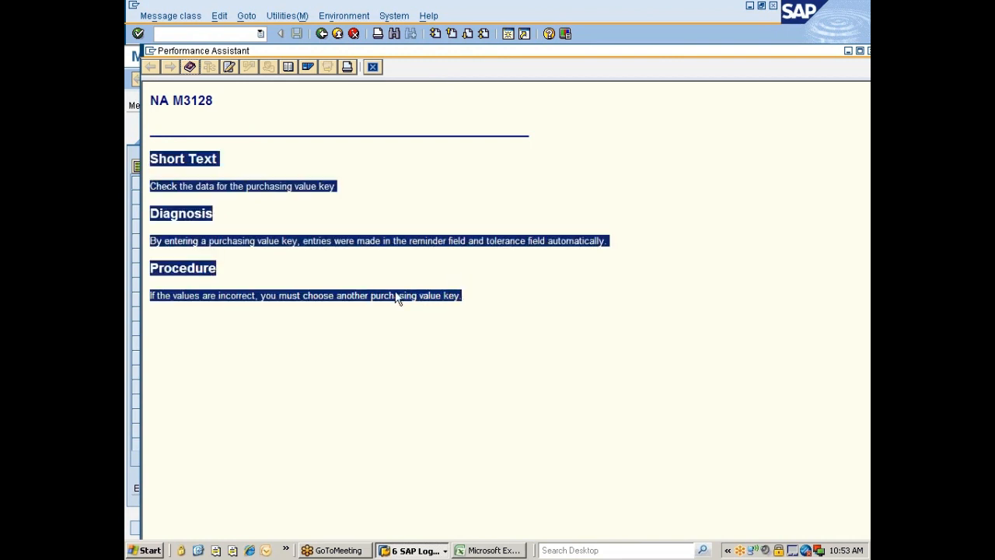
pyautogui.click(373, 68)
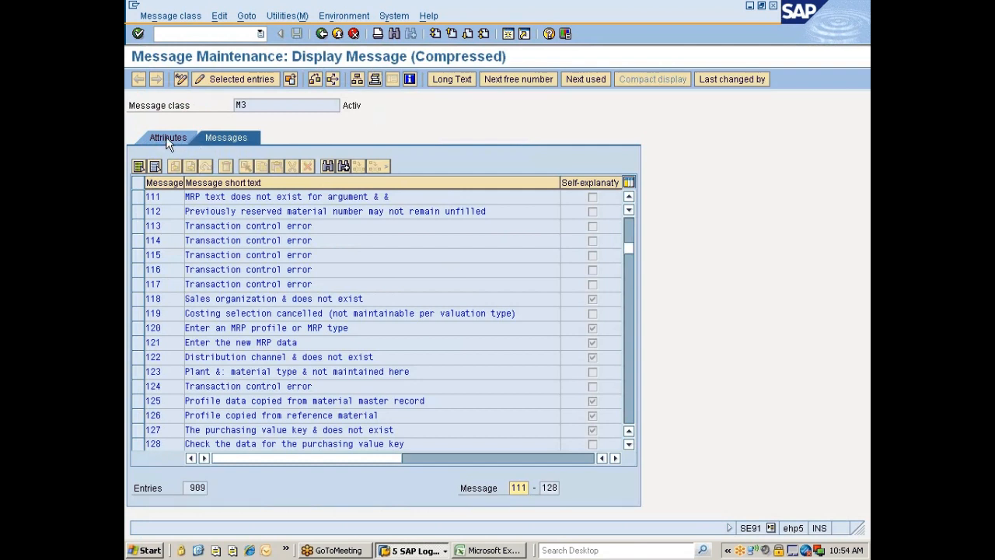
# Select message 128 again and display the attributes of message class M3.
pyautogui.click(138, 443)
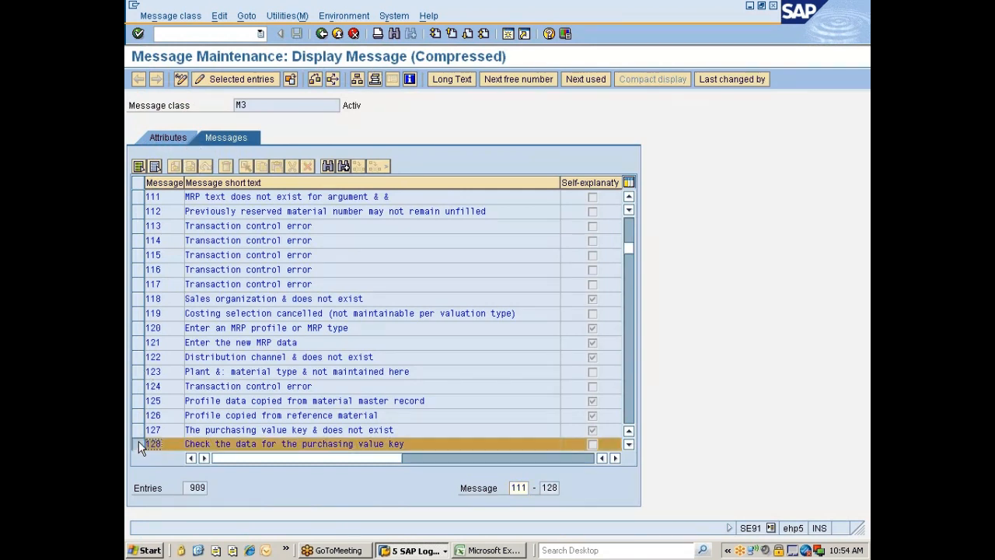
pyautogui.click(168, 138)
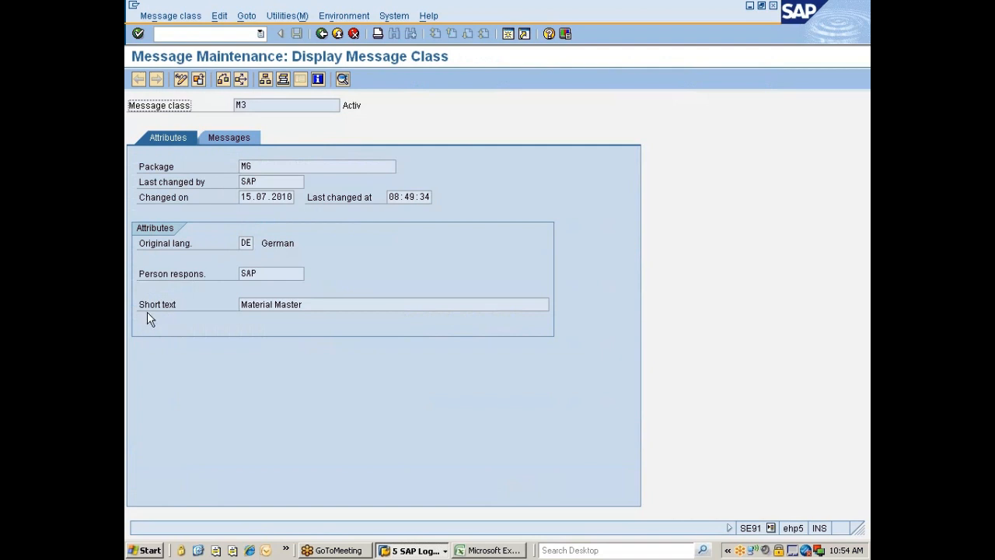
# Examine the short text, original language and person responsible of message class M3.
pyautogui.moveTo(326, 305); pyautogui.dragTo(241, 305)
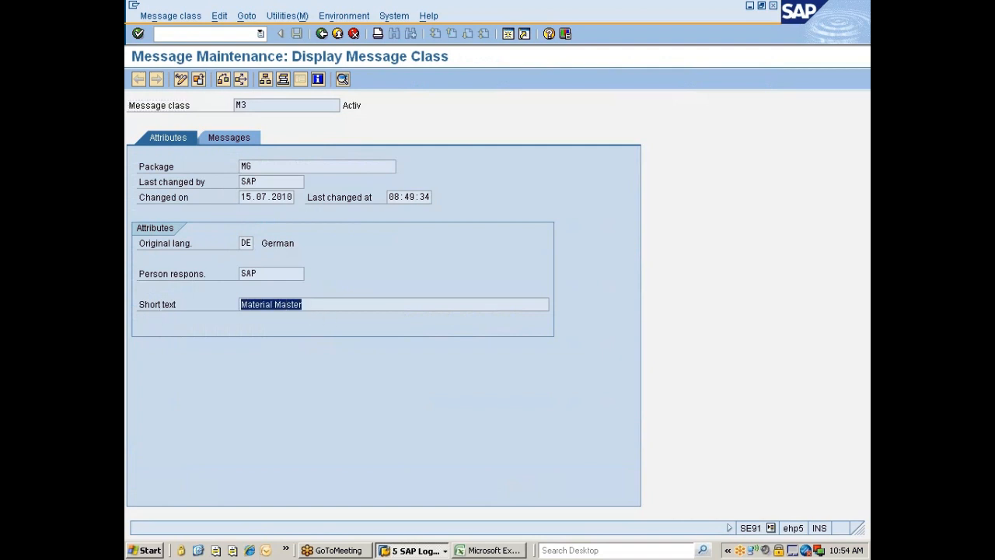
pyautogui.click(241, 304)
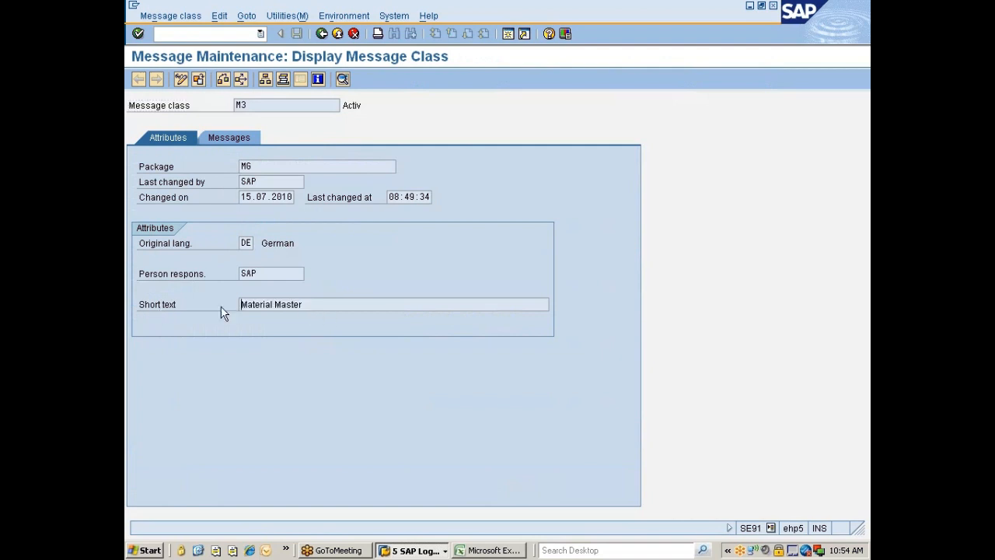
pyautogui.click(241, 243)
pyautogui.click(251, 243)
pyautogui.moveTo(258, 273); pyautogui.dragTo(240, 274)
pyautogui.click(419, 551)
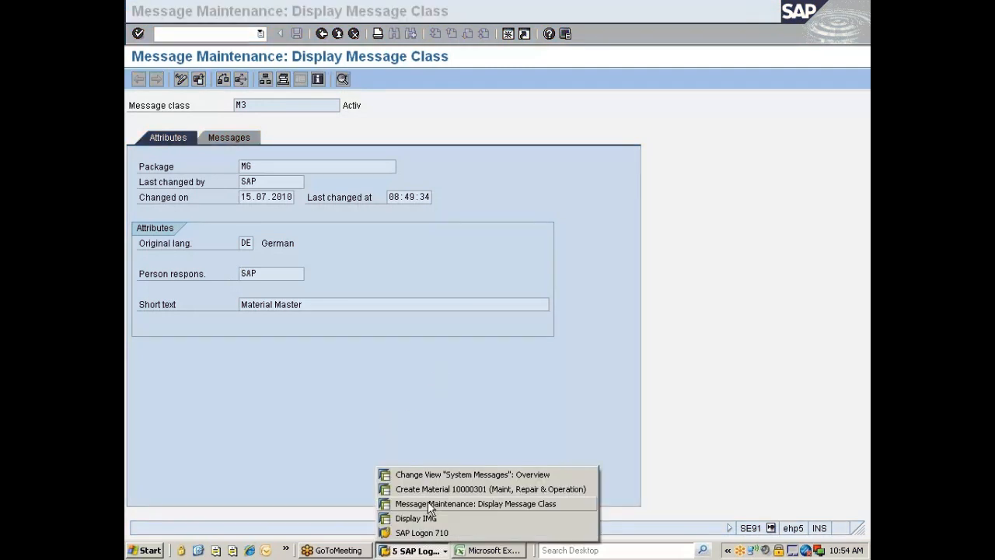
pyautogui.click(430, 506)
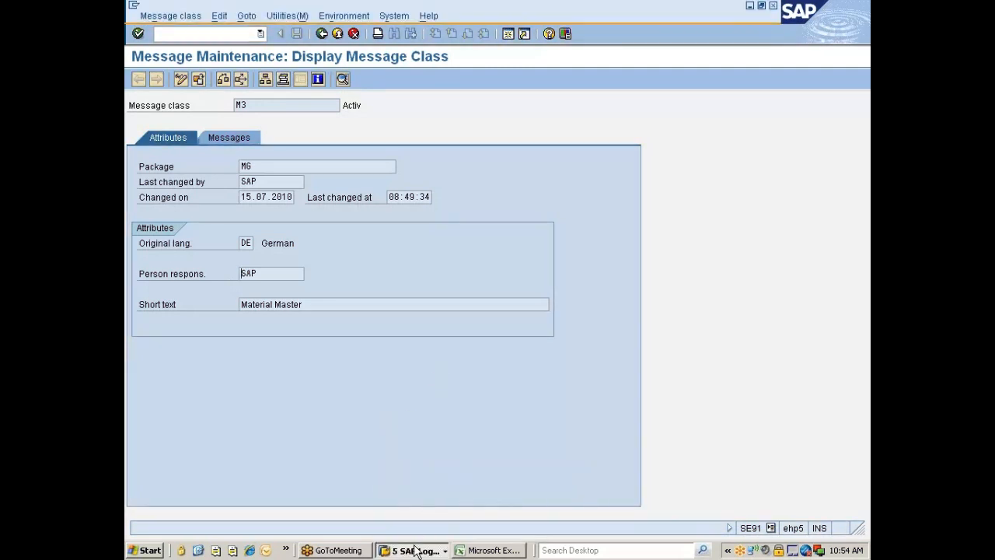
# Switch to the System Messages overview and set the category of M3 message 128 to E (Error Message).
pyautogui.click(419, 550)
pyautogui.click(437, 476)
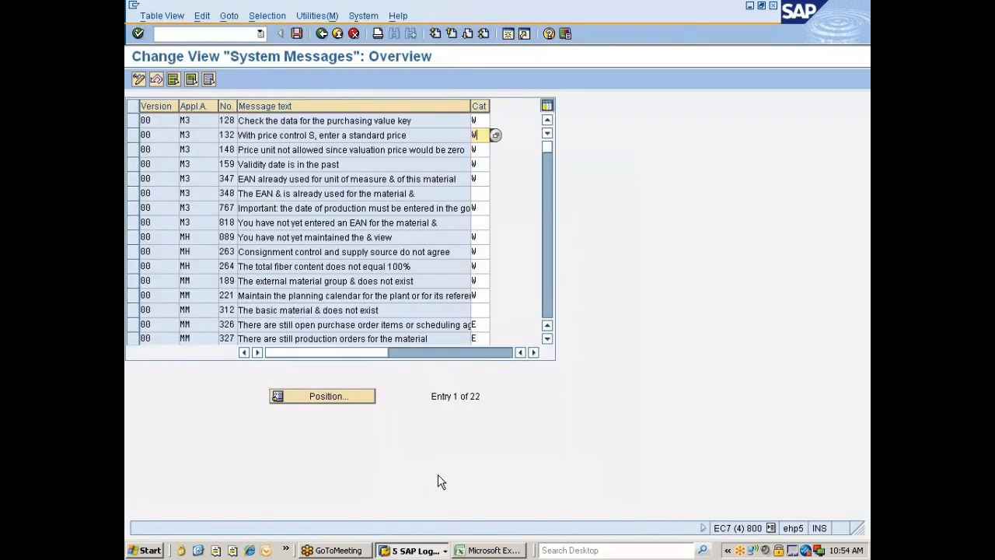
pyautogui.click(494, 133)
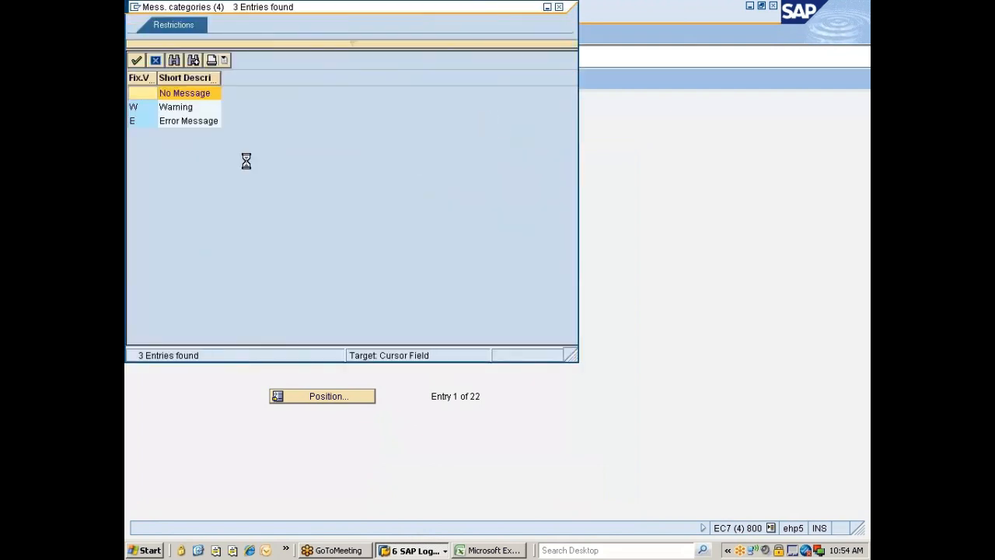
pyautogui.doubleClick(143, 120)
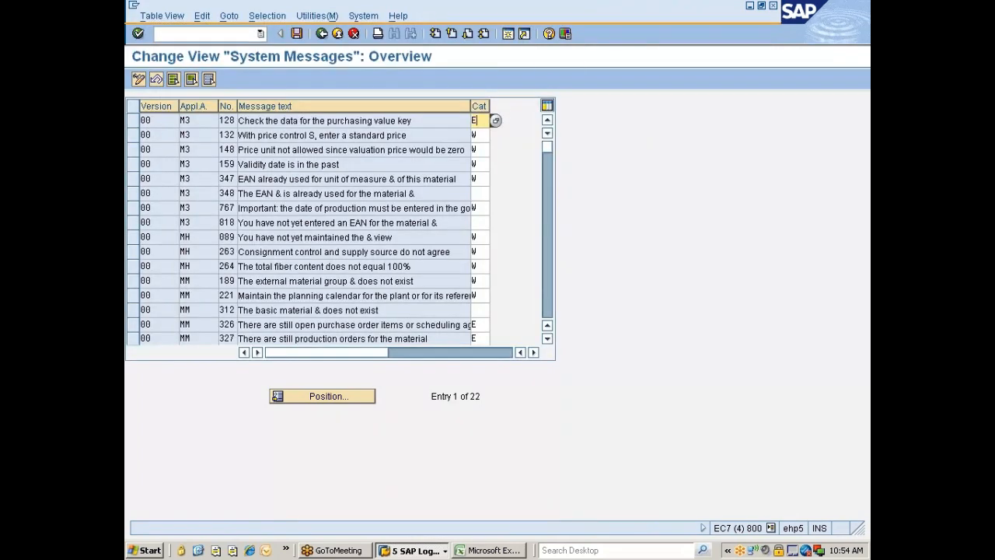
# Save the system message change in the own Customizing request EC7K900551, "Nissan changes".
pyautogui.click(299, 35)
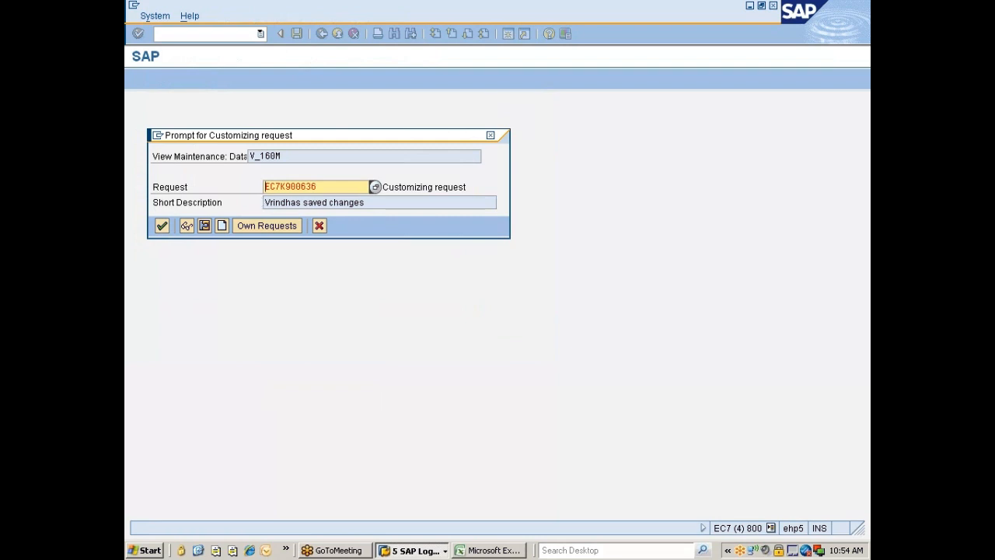
pyautogui.click(258, 226)
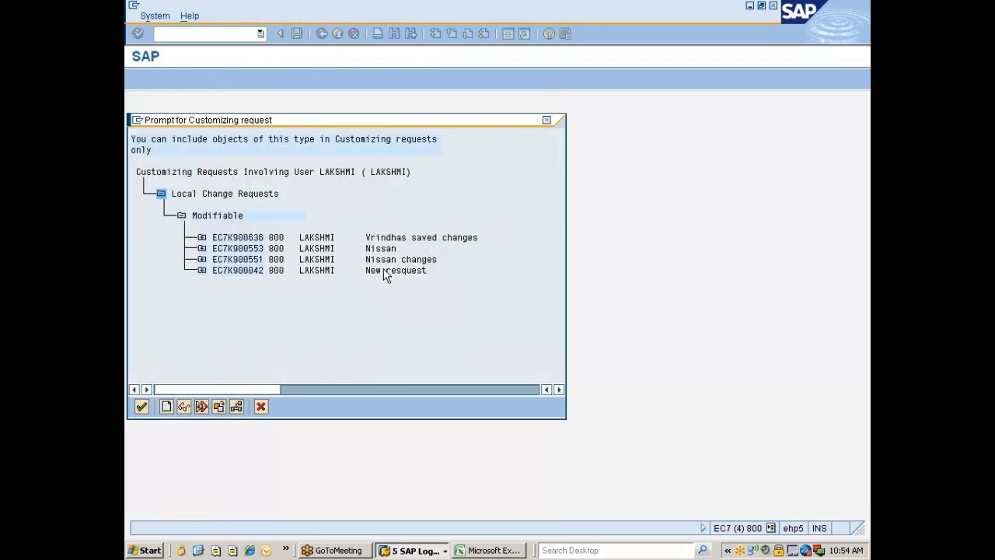
pyautogui.doubleClick(255, 260)
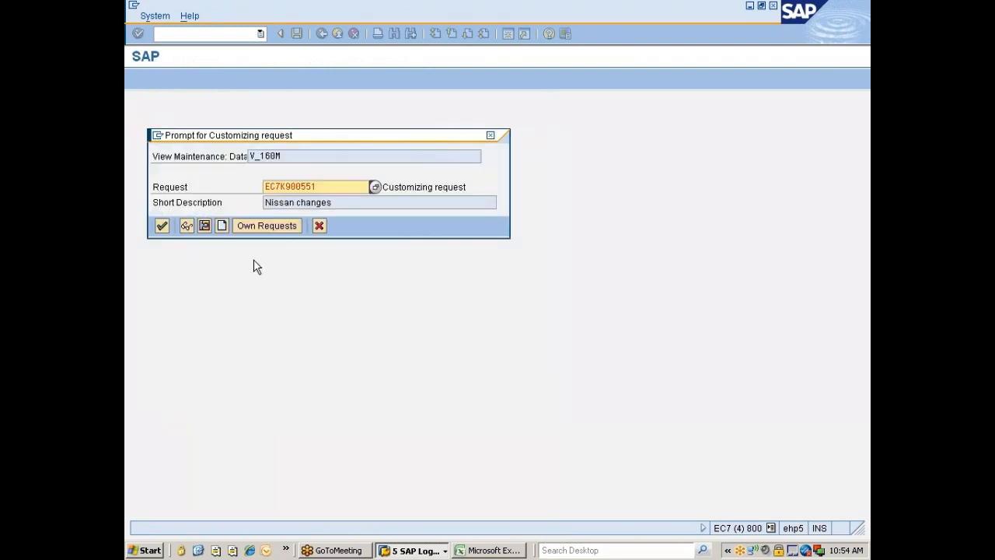
pyautogui.click(161, 225)
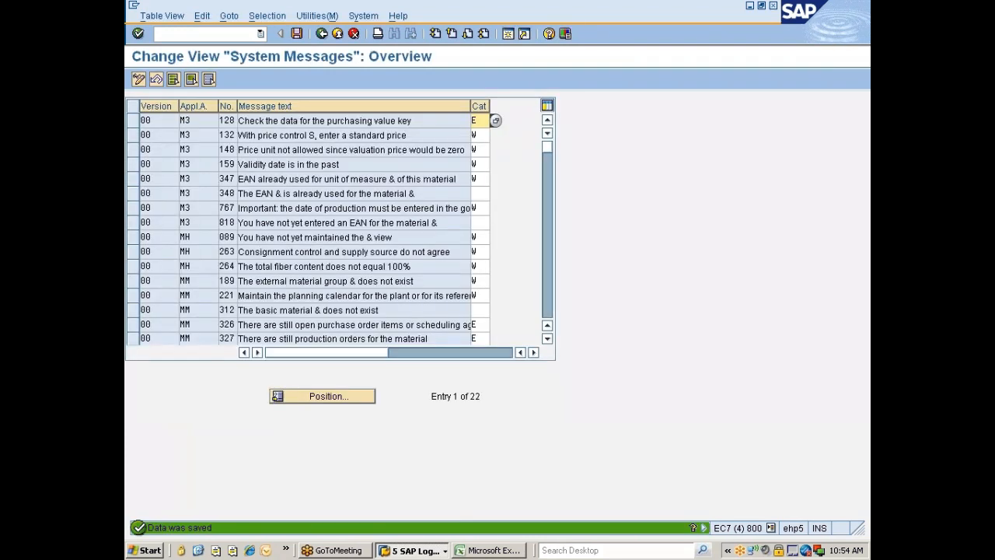
# Return to the open material creation session, enter a GR processing time of 1 day, and cancel the save prompt.
pyautogui.click(412, 550)
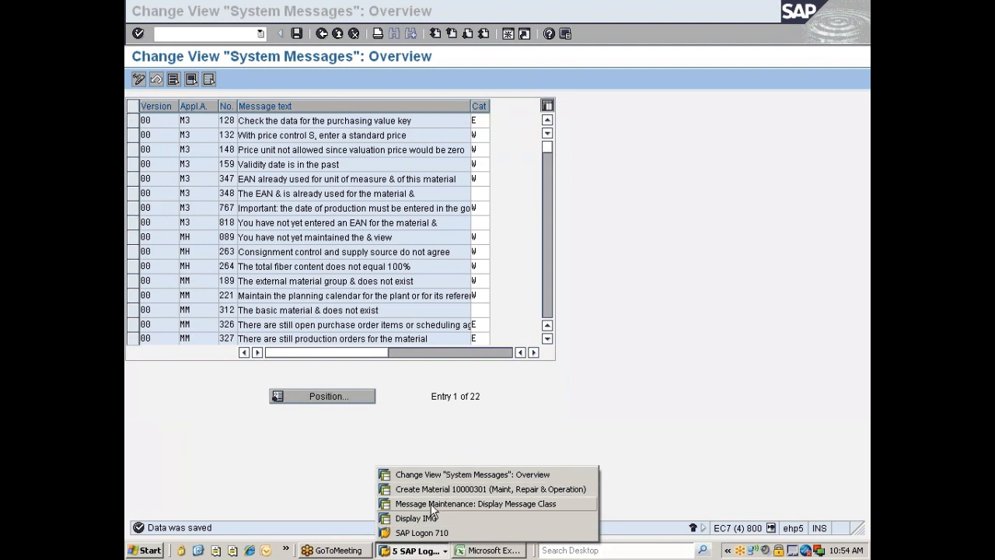
pyautogui.click(436, 489)
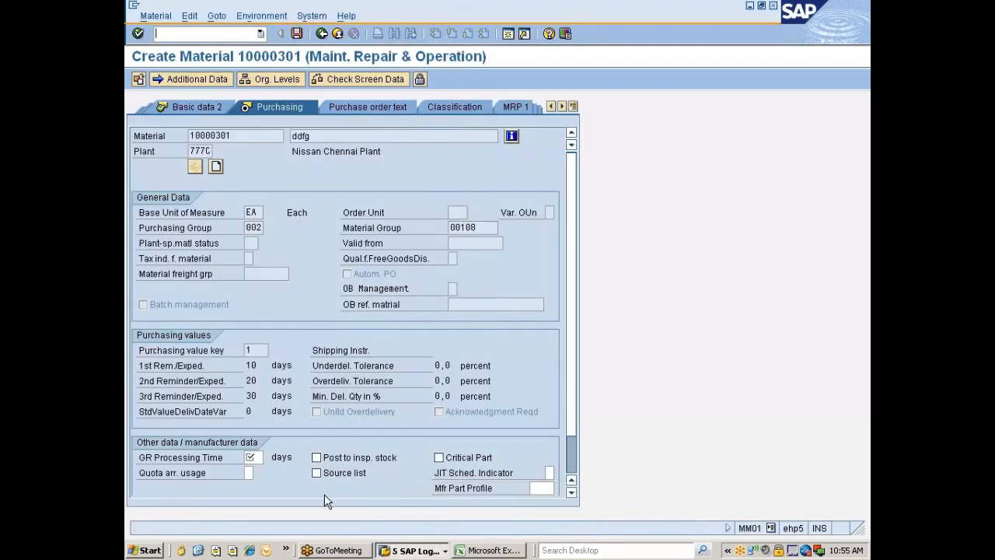
pyautogui.click(250, 457)
pyautogui.write('1')
pyautogui.press('Return')
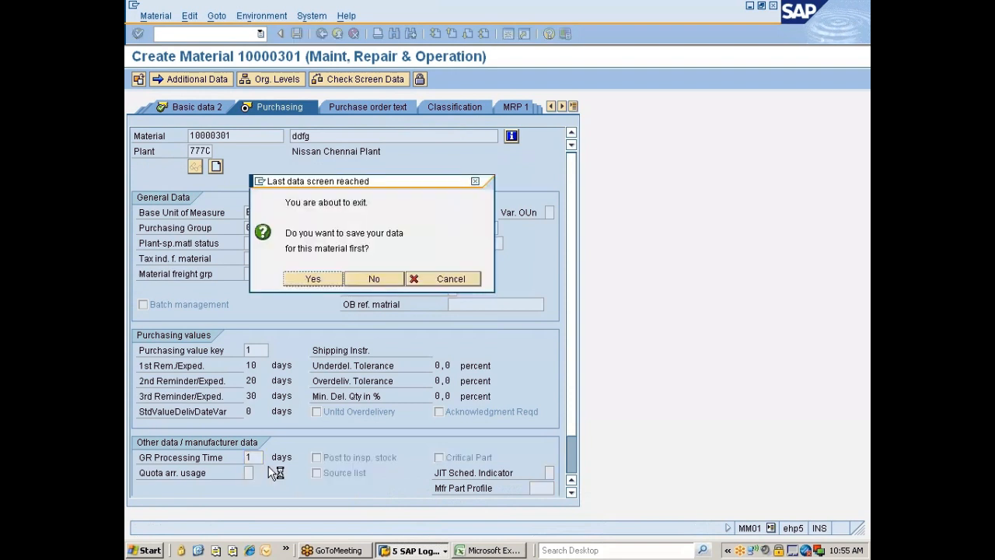
pyautogui.click(437, 282)
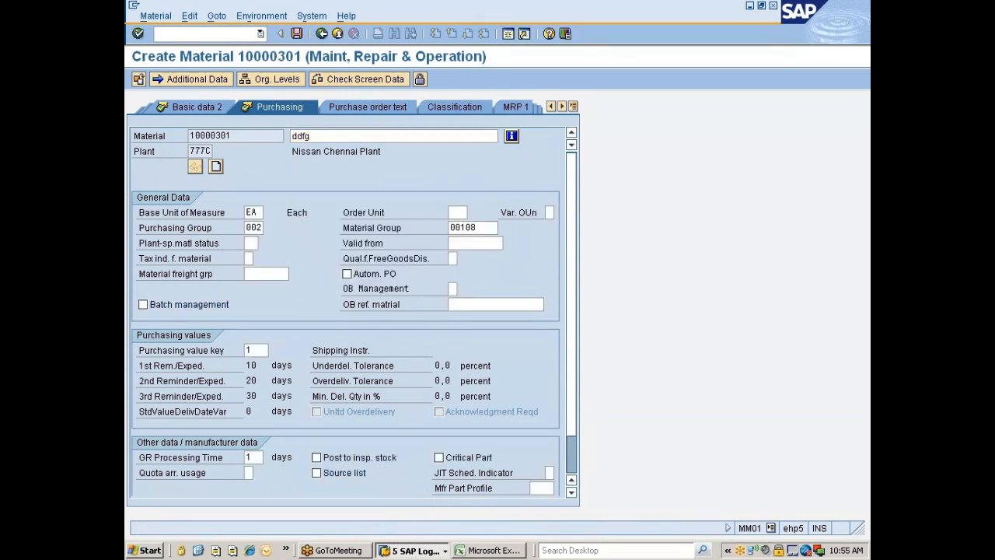
# Restart transaction MM01 and start a new material with the Basic Data 1, Basic Data 2 and Purchasing views.
pyautogui.write('/nmm01')
pyautogui.press('Return')
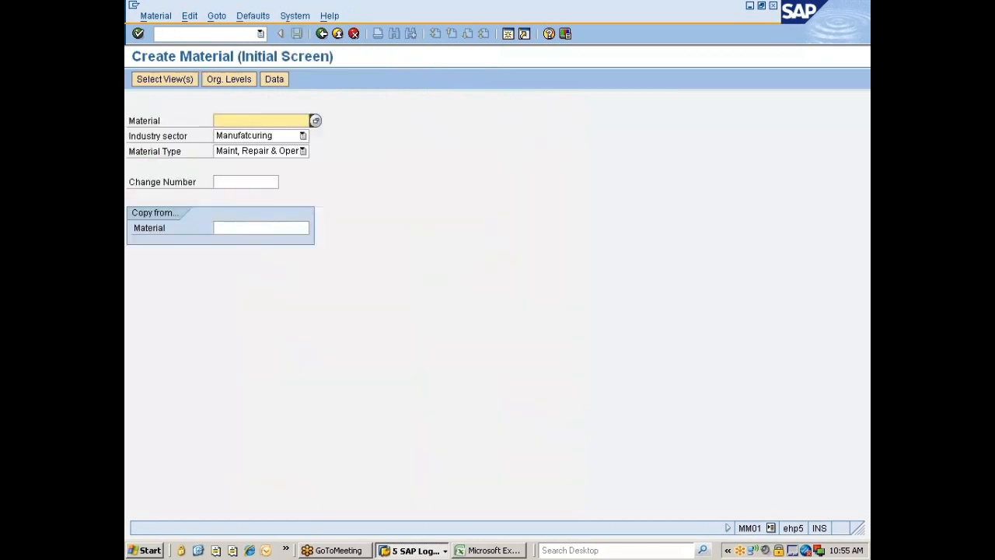
pyautogui.press('Return')
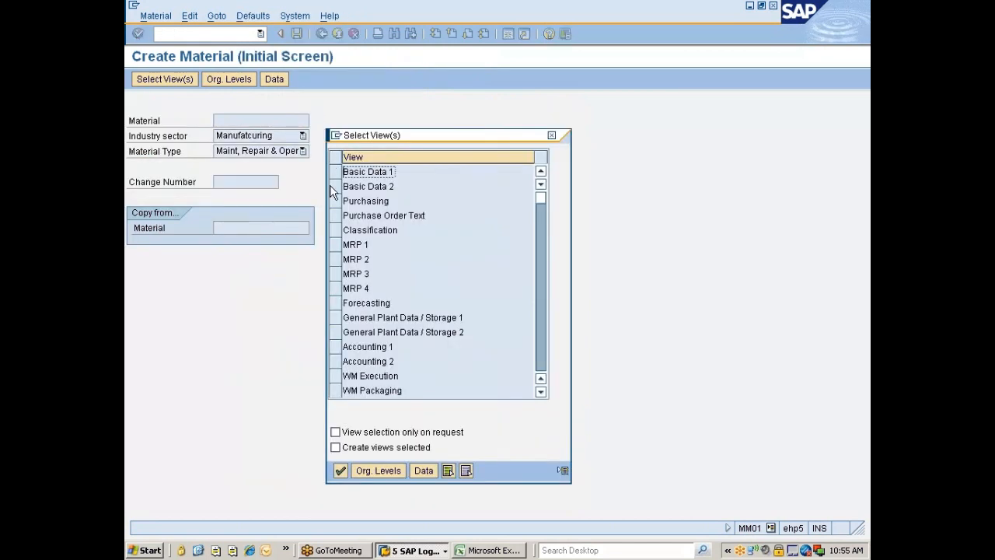
pyautogui.click(335, 172)
pyautogui.click(335, 187)
pyautogui.click(335, 202)
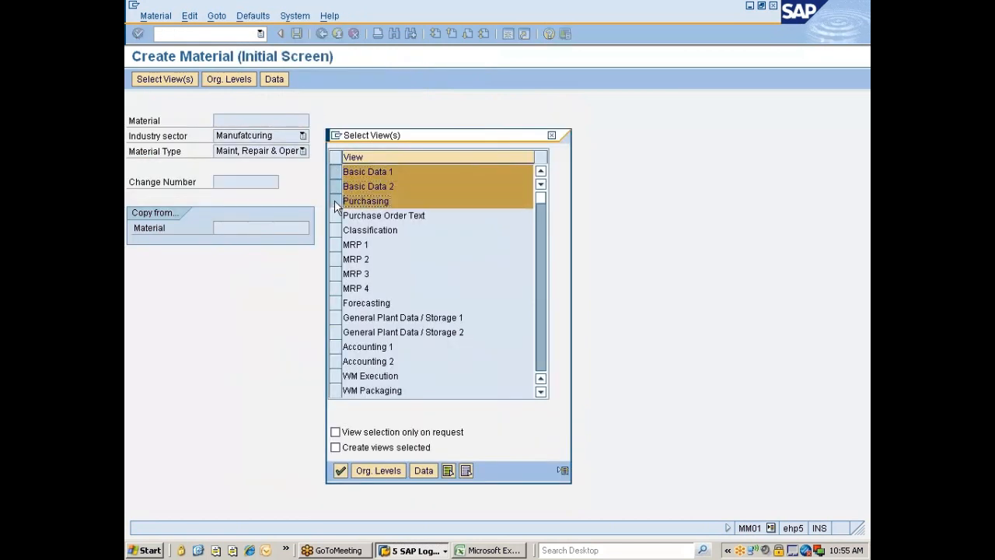
pyautogui.press('Return')
pyautogui.press('Return')
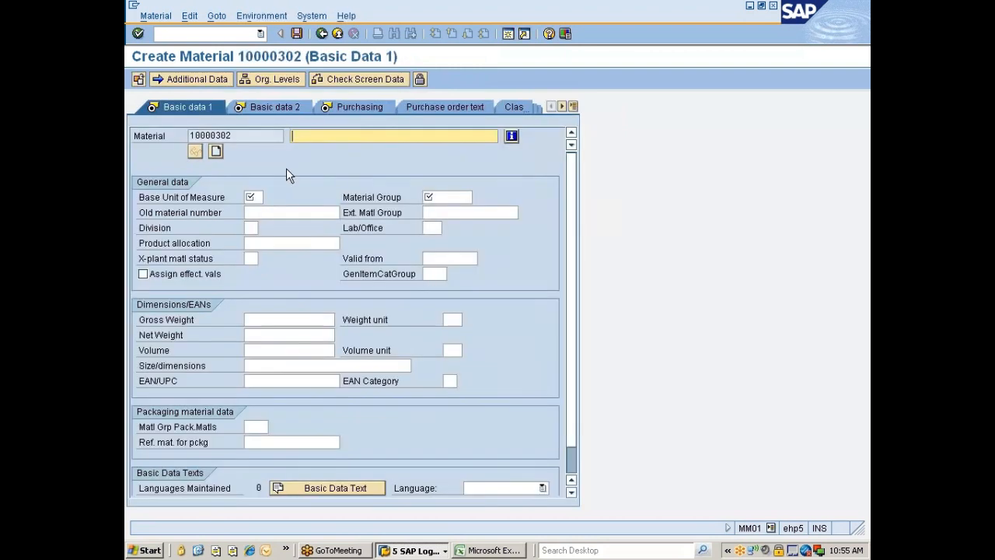
# Enter description ddfg, base unit of measure ea and material group 00108, and continue to the Purchasing view.
pyautogui.click(317, 139)
pyautogui.click(316, 151)
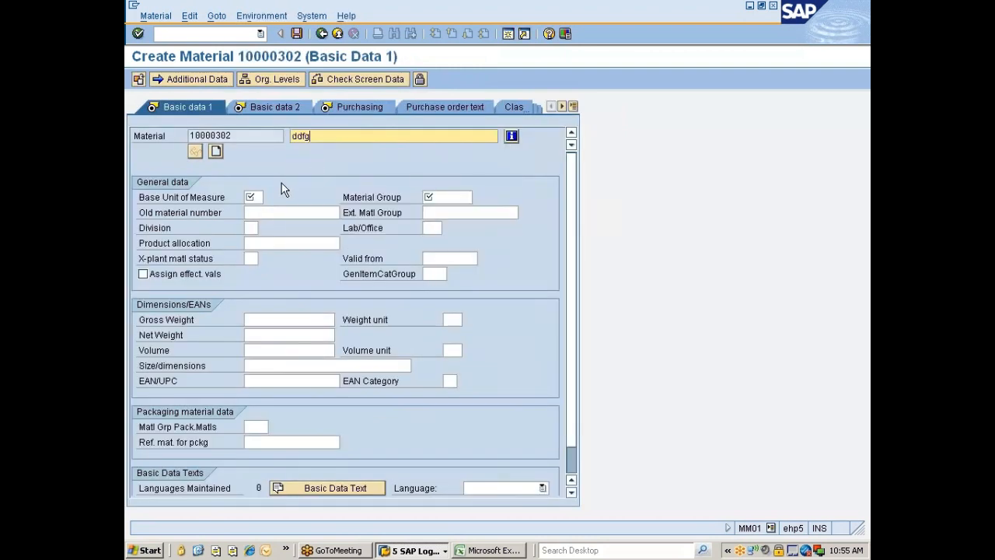
pyautogui.click(255, 198)
pyautogui.click(253, 209)
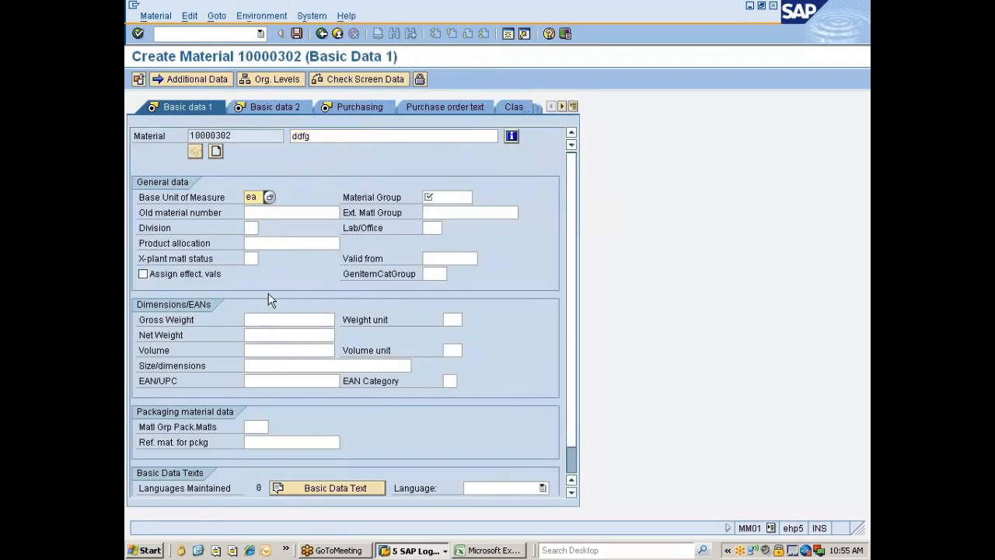
pyautogui.click(447, 197)
pyautogui.click(443, 207)
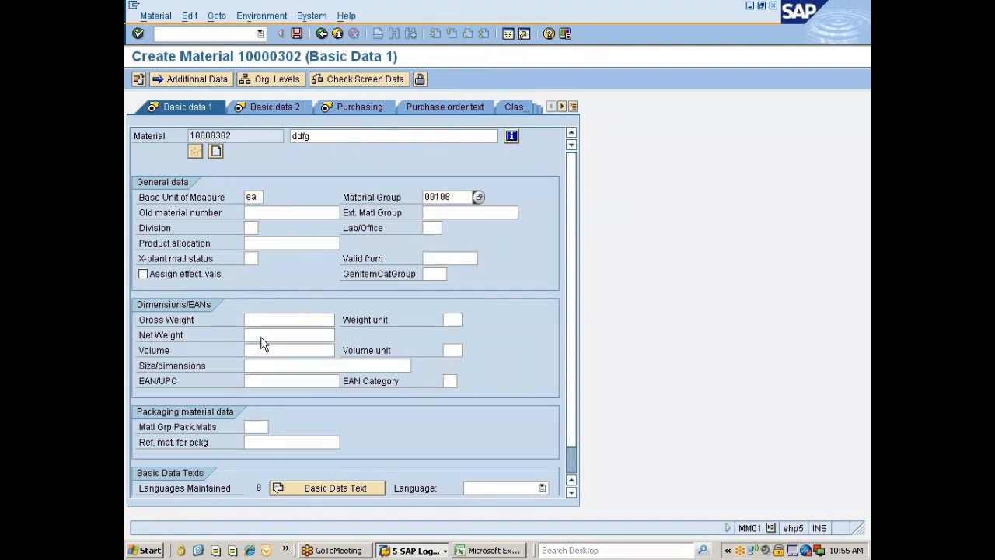
pyautogui.press('Return')
pyautogui.press('Return')
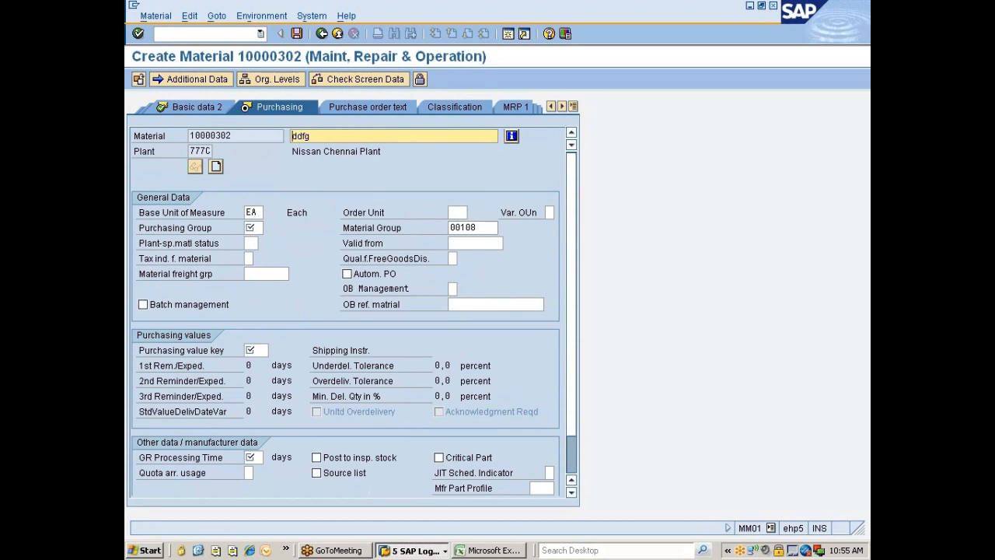
# Set the purchasing group to 002 and the purchasing value key to 1, and confirm the entries.
pyautogui.click(254, 212)
pyautogui.press('Tab')
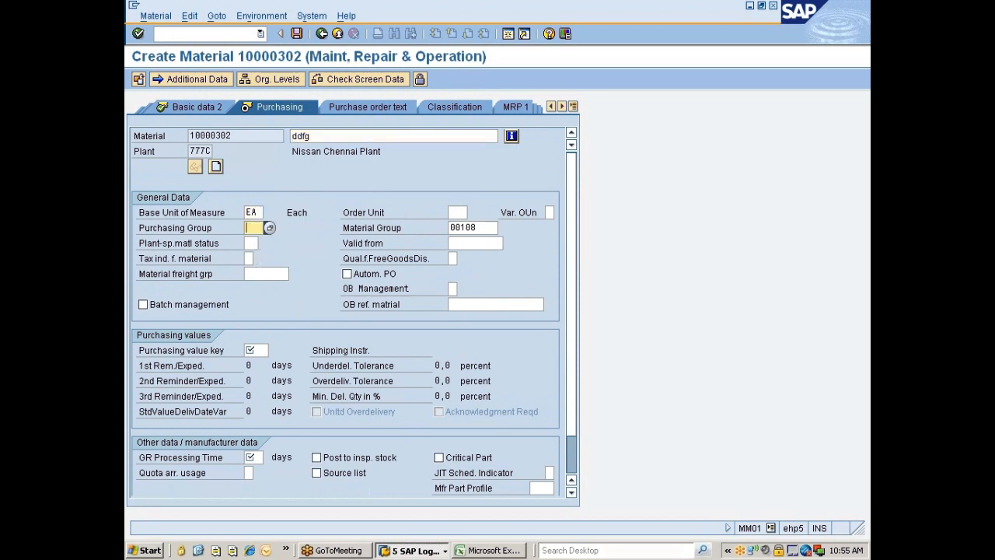
pyautogui.click(253, 228)
pyautogui.click(255, 240)
pyautogui.click(257, 349)
pyautogui.click(255, 360)
pyautogui.press('Return')
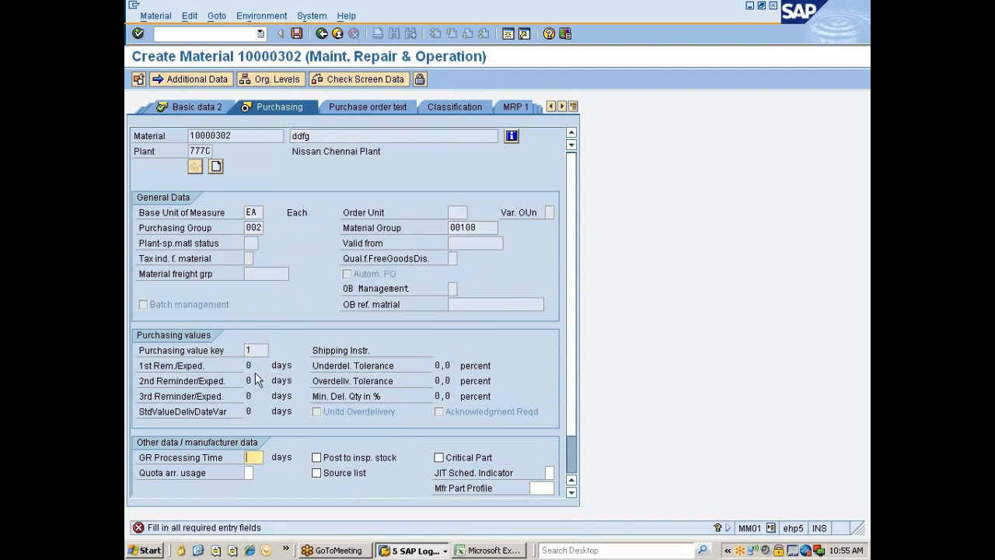
# Set the GR processing time to 1 day and cancel the prompt to save the material.
pyautogui.click(254, 458)
pyautogui.click(256, 469)
pyautogui.press('Return')
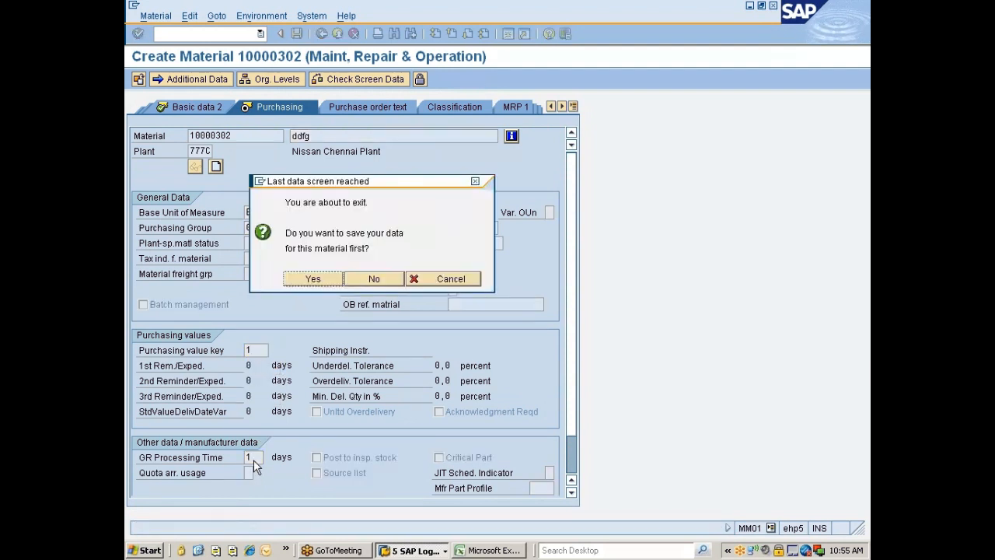
pyautogui.click(431, 281)
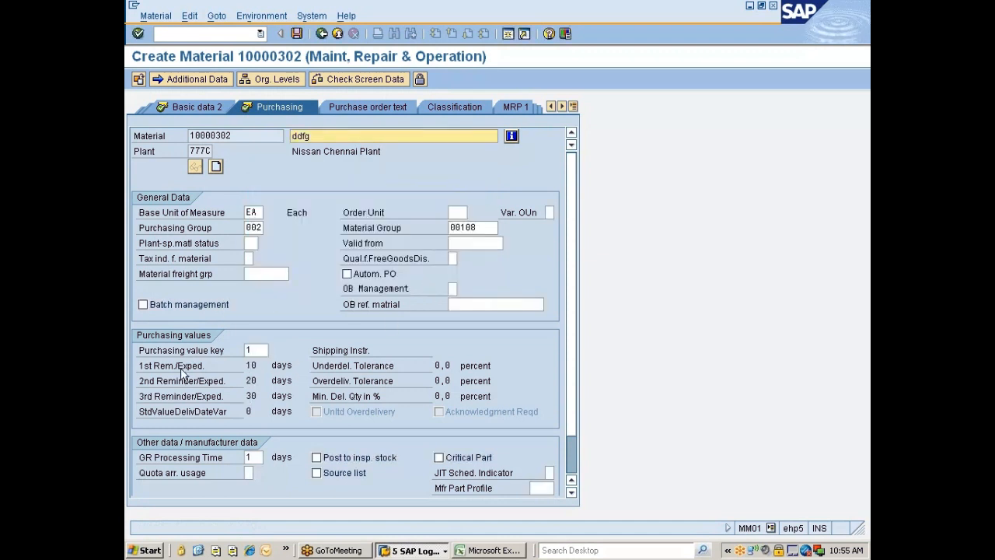
# Clear the purchasing value key and try to continue, then to leave the Purchasing view with it empty.
pyautogui.click(254, 350)
pyautogui.press('BackSpace')
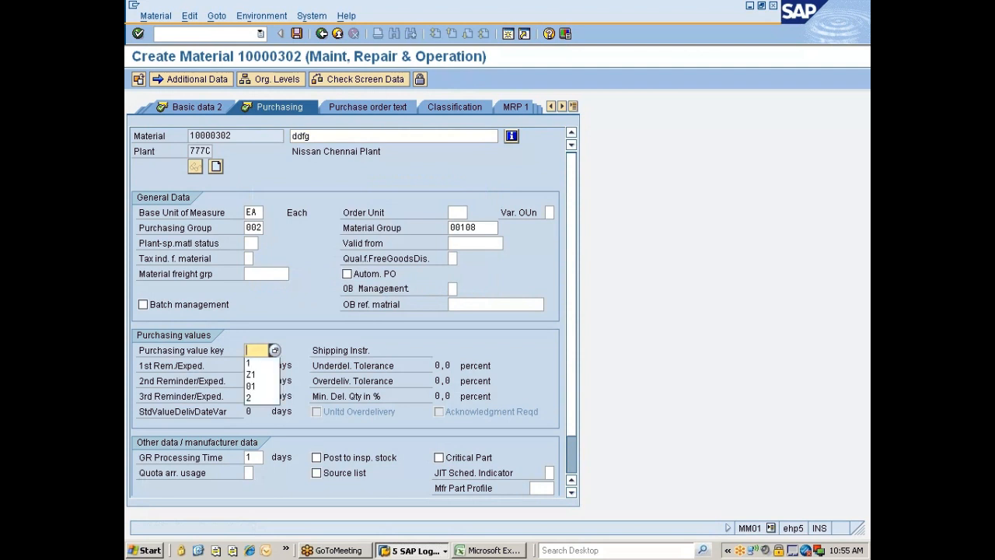
pyautogui.press('Return')
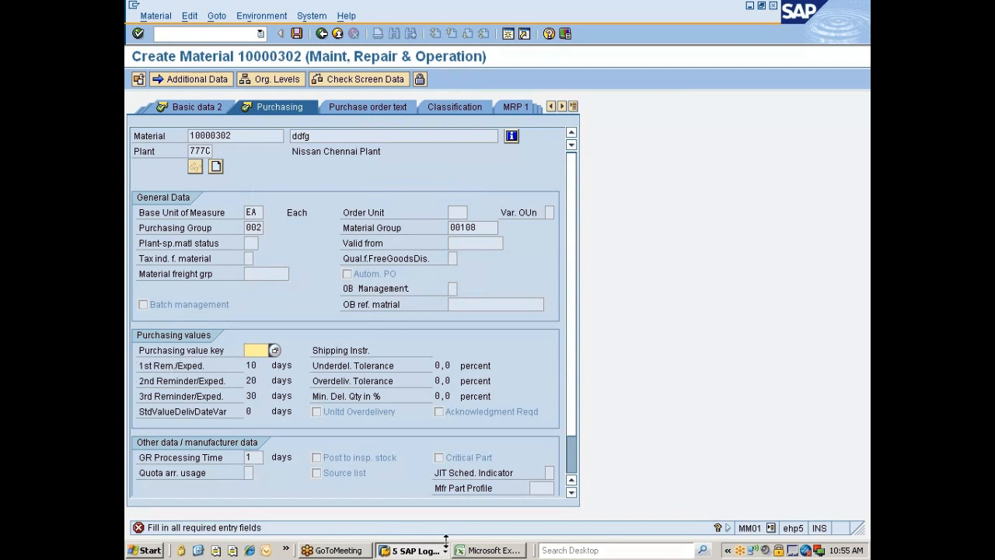
pyautogui.click(321, 35)
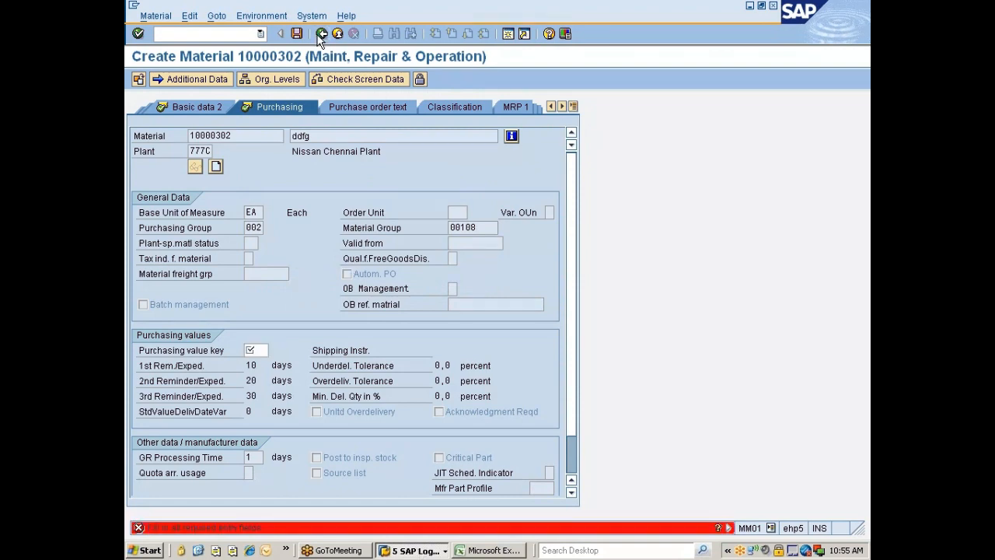
# Try to open Define Attributes of System Messages from the IMG, decline displaying the locked data, and return to message class M3.
pyautogui.click(411, 550)
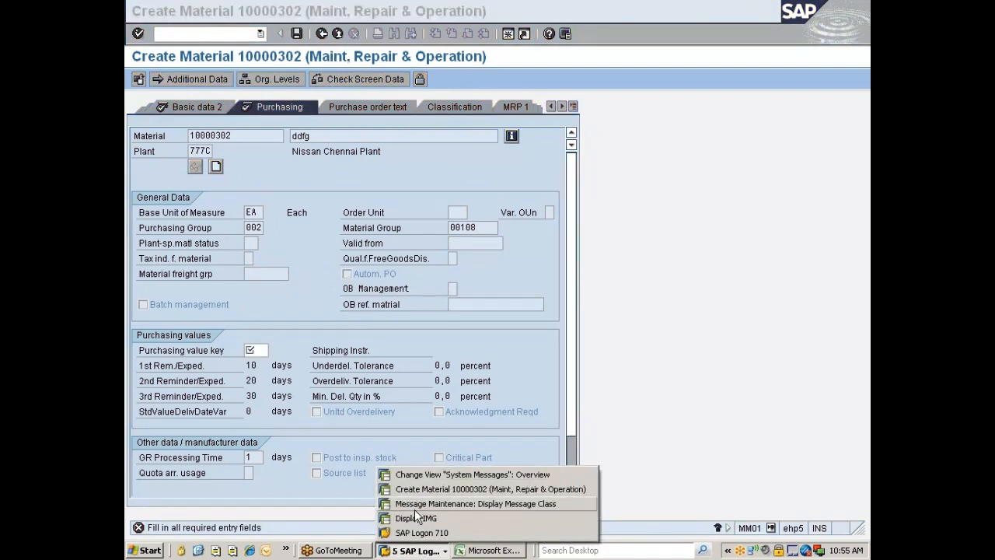
pyautogui.click(416, 517)
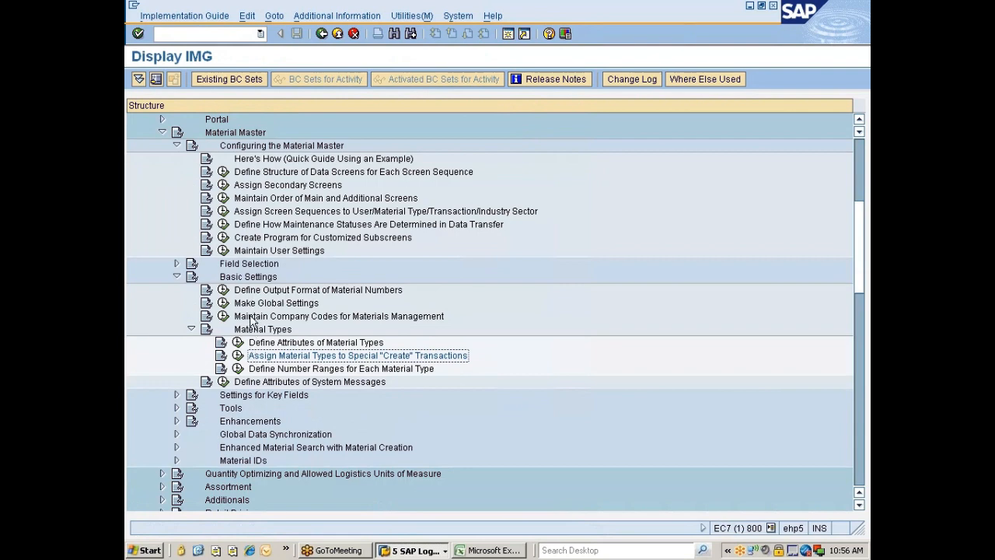
pyautogui.click(223, 381)
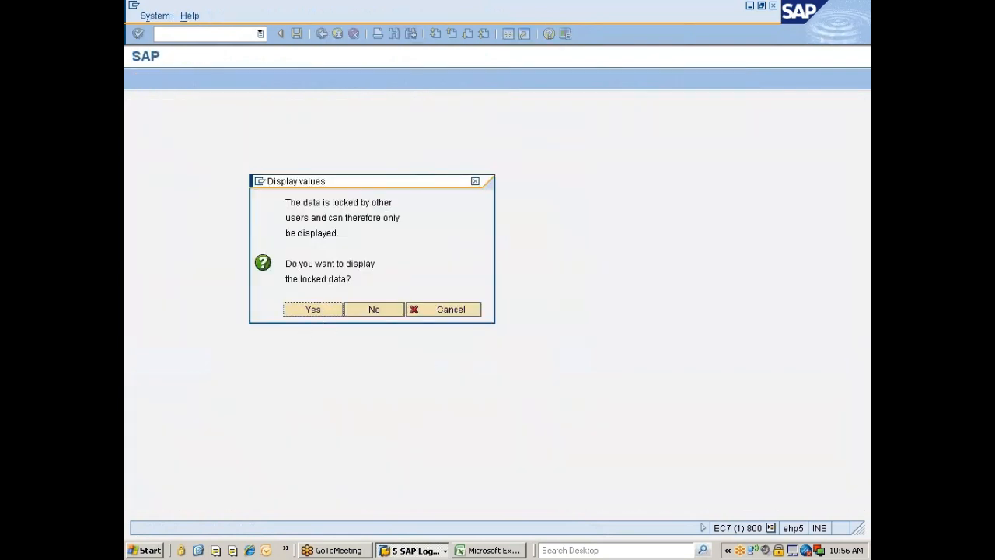
pyautogui.click(367, 309)
pyautogui.click(412, 550)
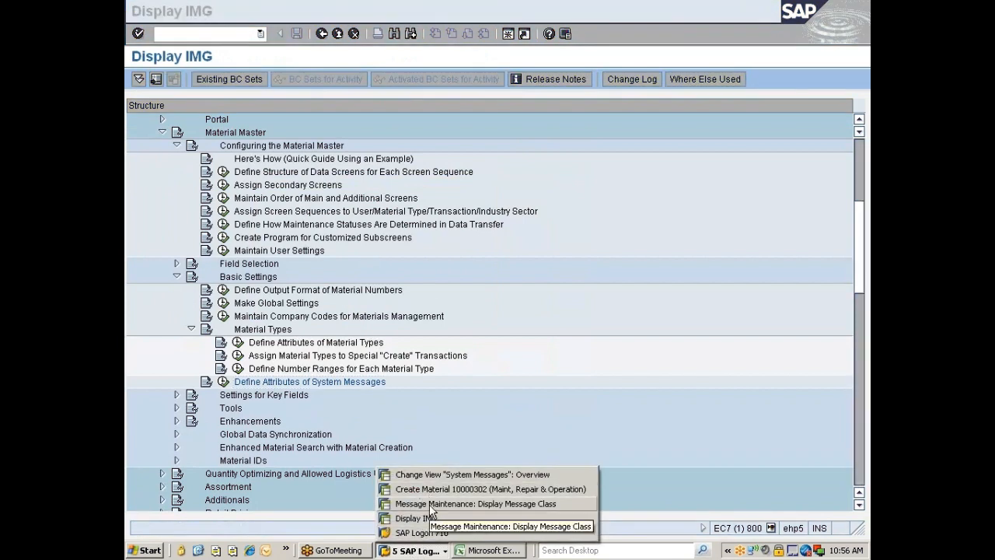
pyautogui.click(431, 503)
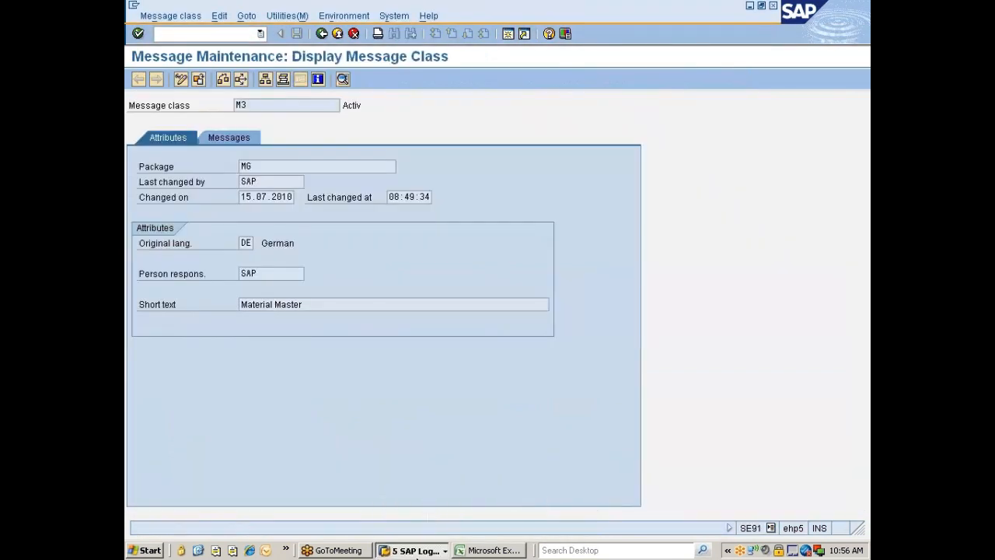
# Set the category of M3 message 128 to W in the system messages overview, save it, and select message 132.
pyautogui.click(416, 551)
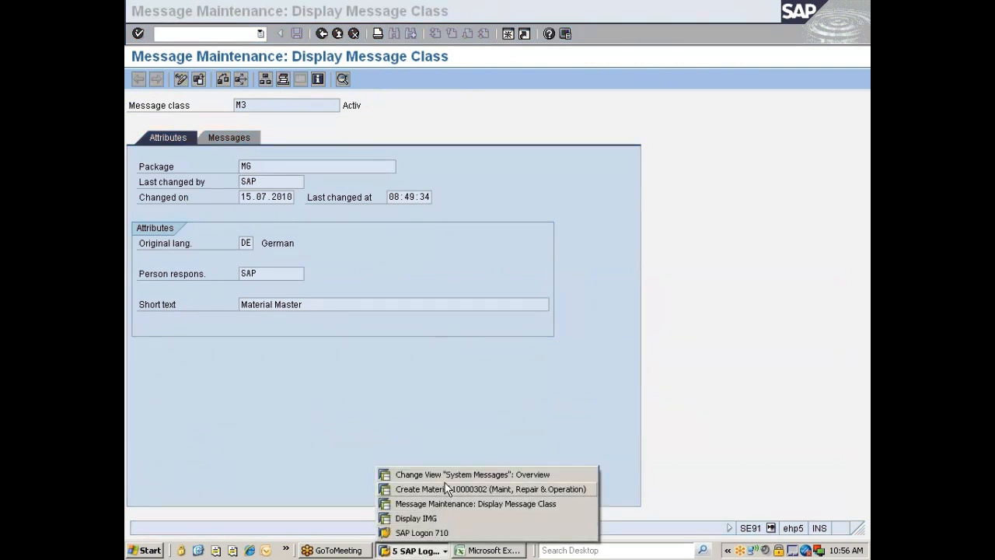
pyautogui.click(448, 474)
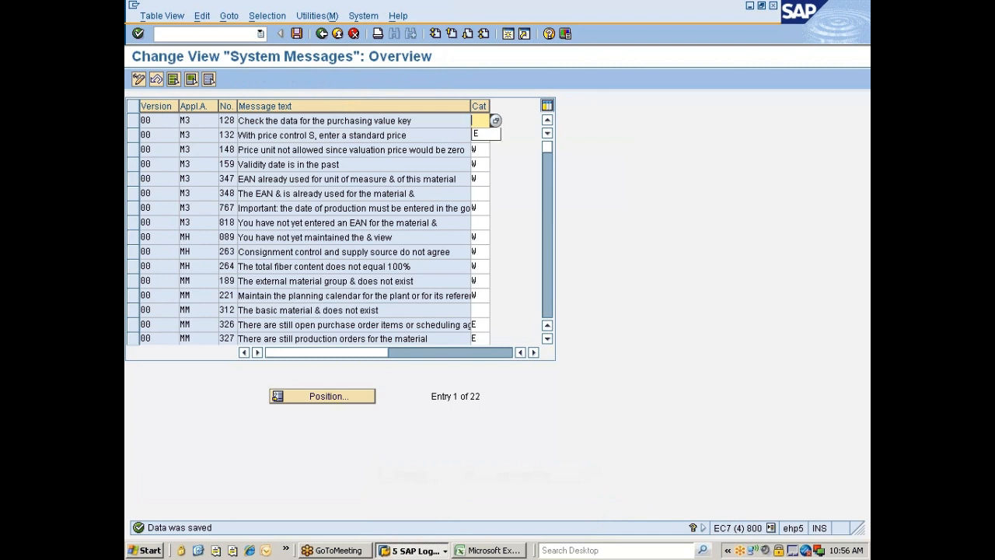
pyautogui.write('W')
pyautogui.press('Return')
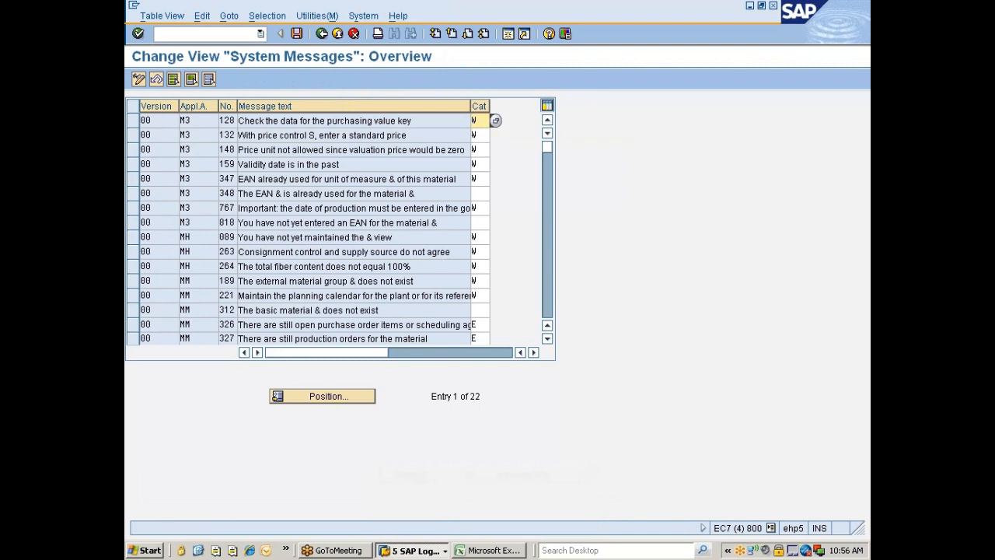
pyautogui.hotkey('ctrl', 's')
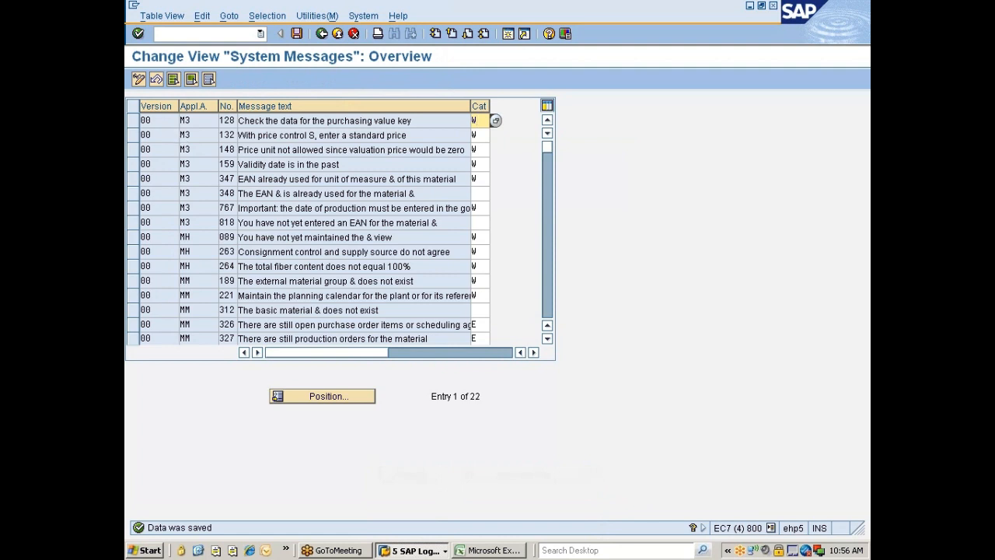
pyautogui.click(133, 135)
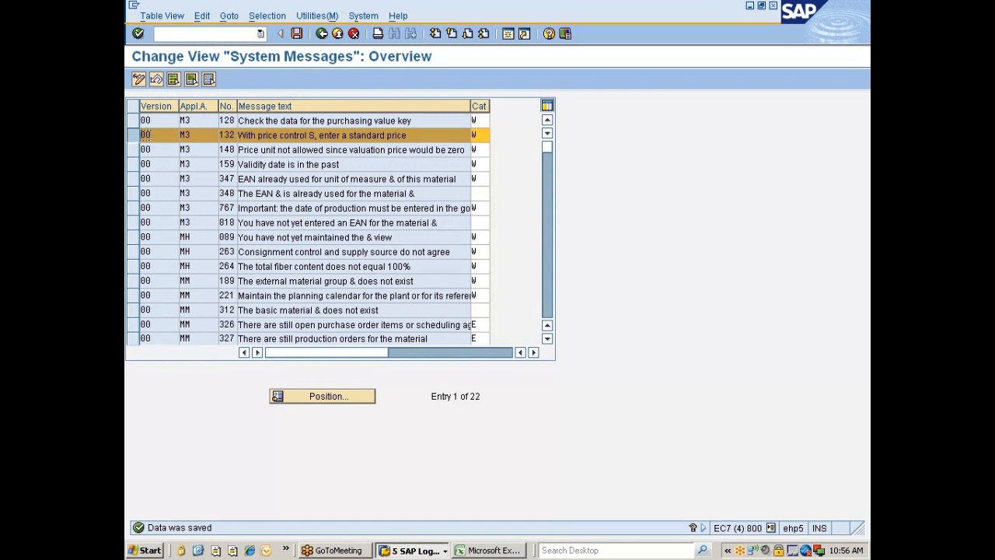
# Start a new material with transaction MM01 and choose Semi-finished product as the material type.
pyautogui.click(411, 549)
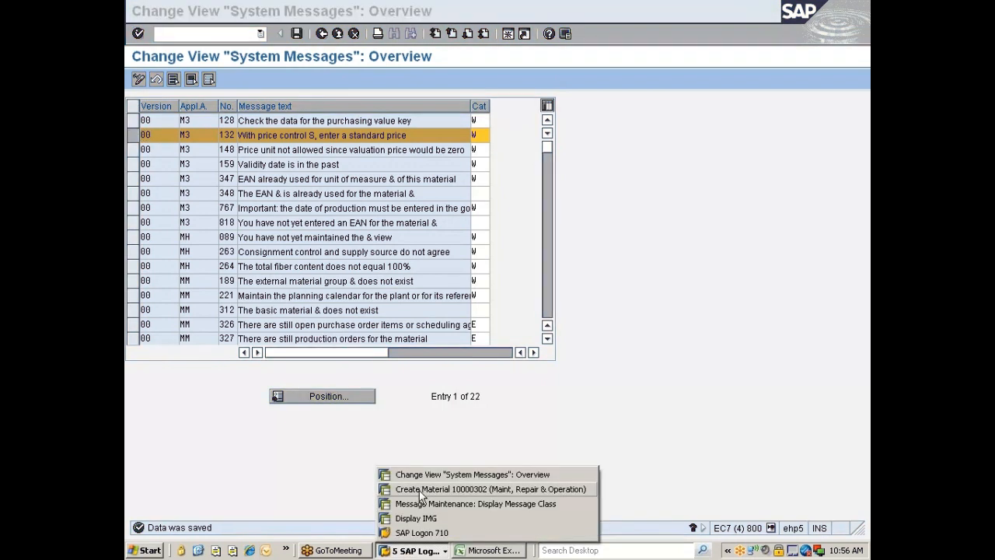
pyautogui.click(420, 489)
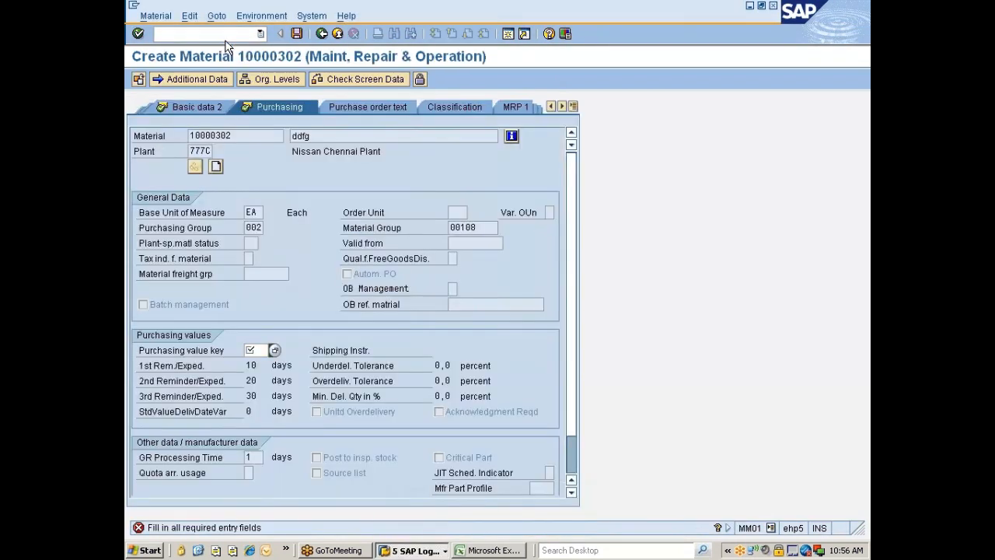
pyautogui.write('/nmm01')
pyautogui.press('Return')
pyautogui.click(240, 151)
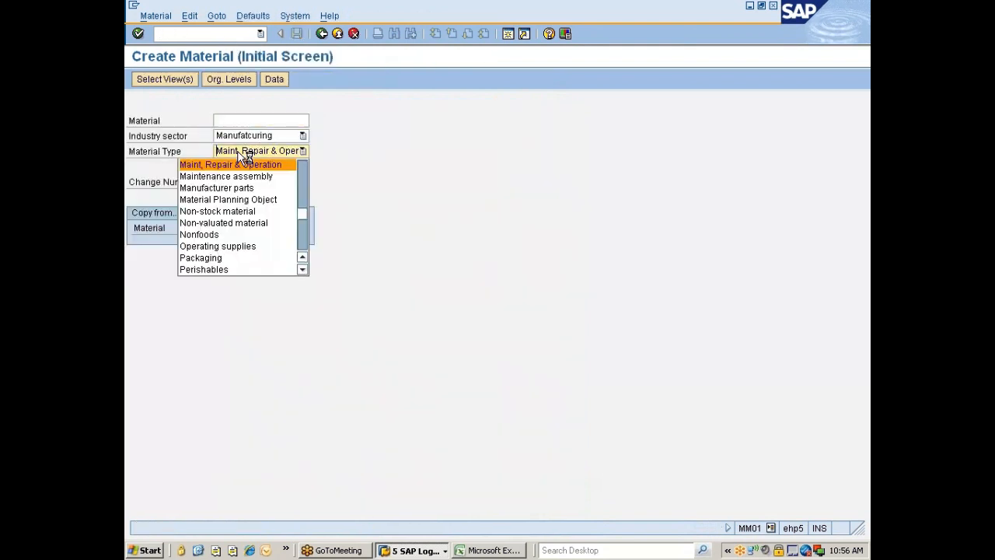
pyautogui.press('s')
pyautogui.press('Down')
pyautogui.press('Down')
pyautogui.press('Down')
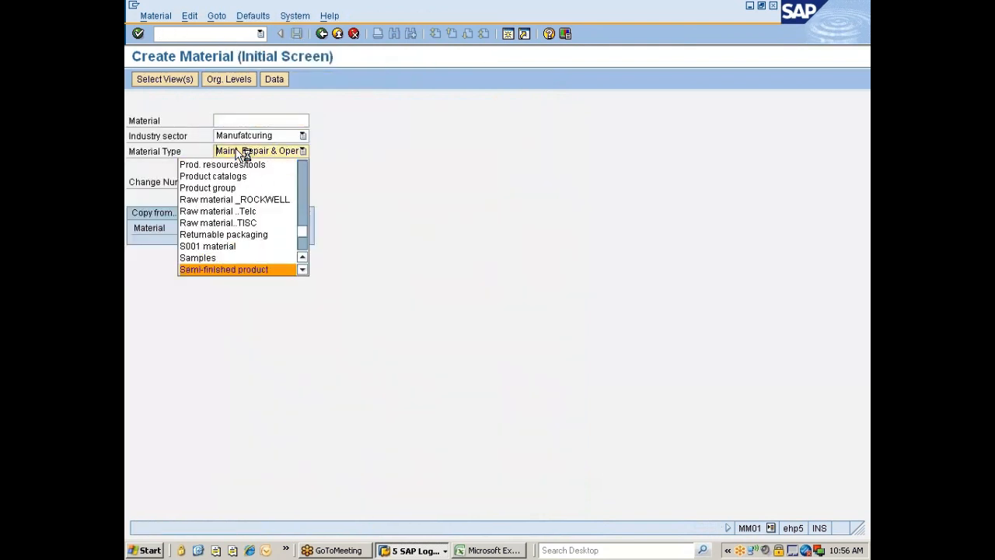
pyautogui.press('Up')
pyautogui.press('Return')
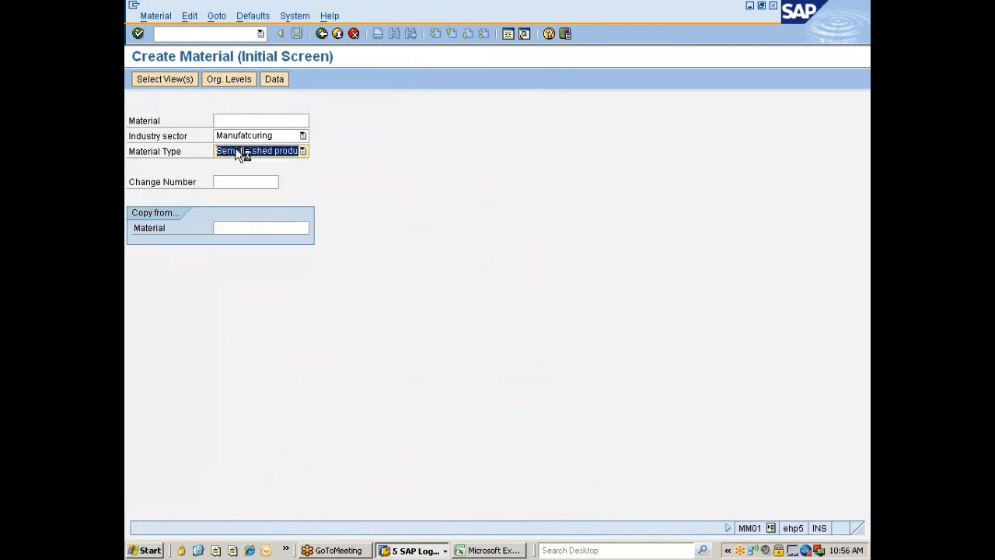
# Select the views Basic Data 1 and 2, Purchasing, General Plant Data / Storage 1 and Accounting 1, accepting plant 777C and storage location 0001.
pyautogui.press('Return')
pyautogui.moveTo(336, 172); pyautogui.dragTo(333, 222)
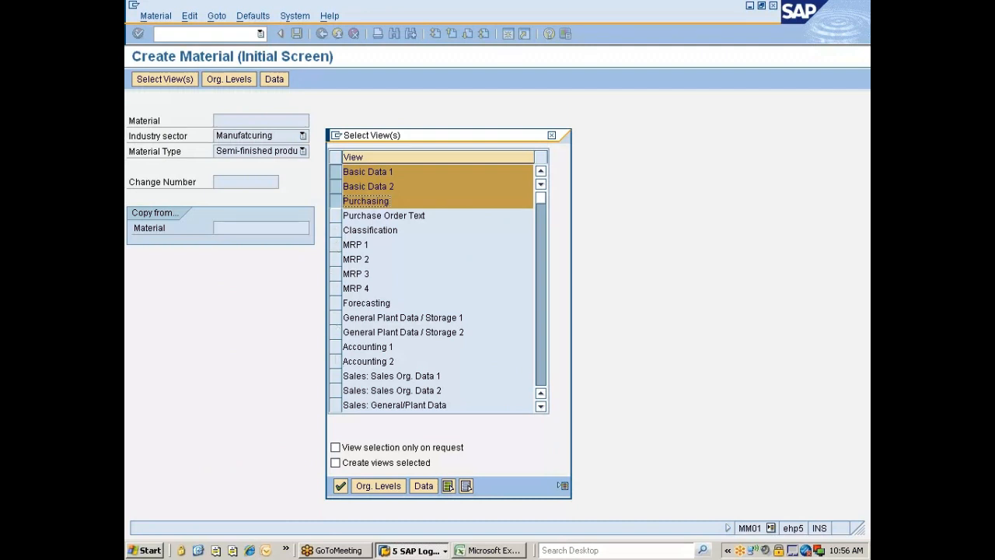
pyautogui.click(337, 318)
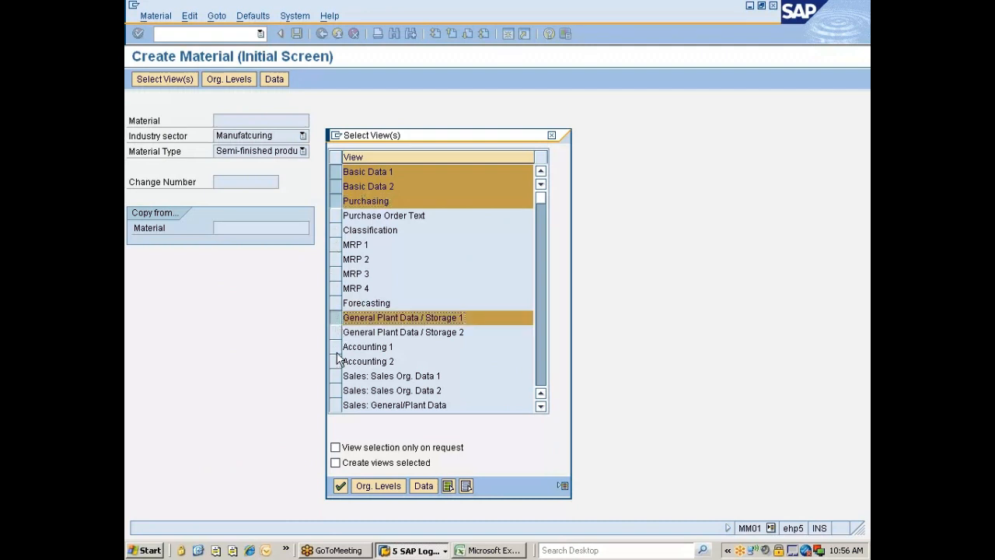
pyautogui.click(336, 347)
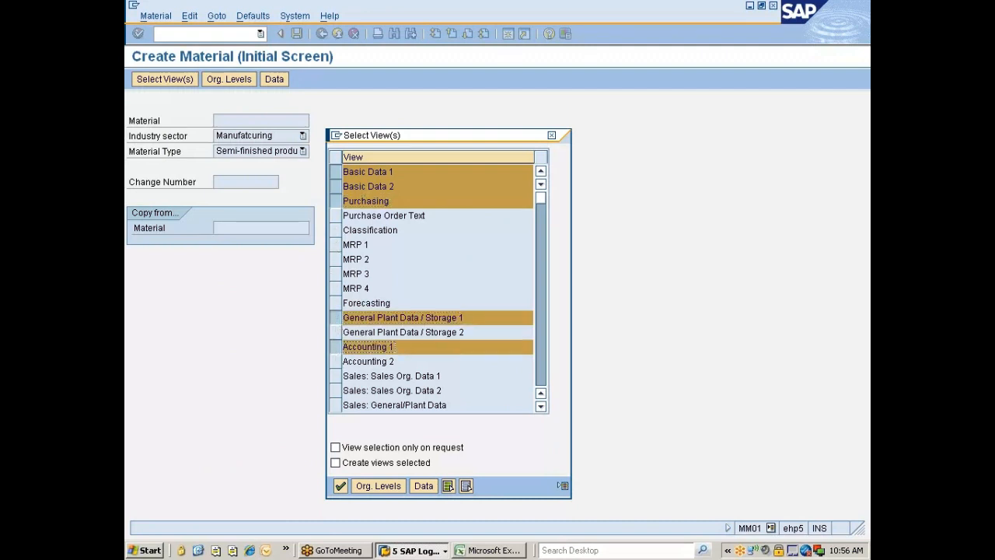
pyautogui.press('Return')
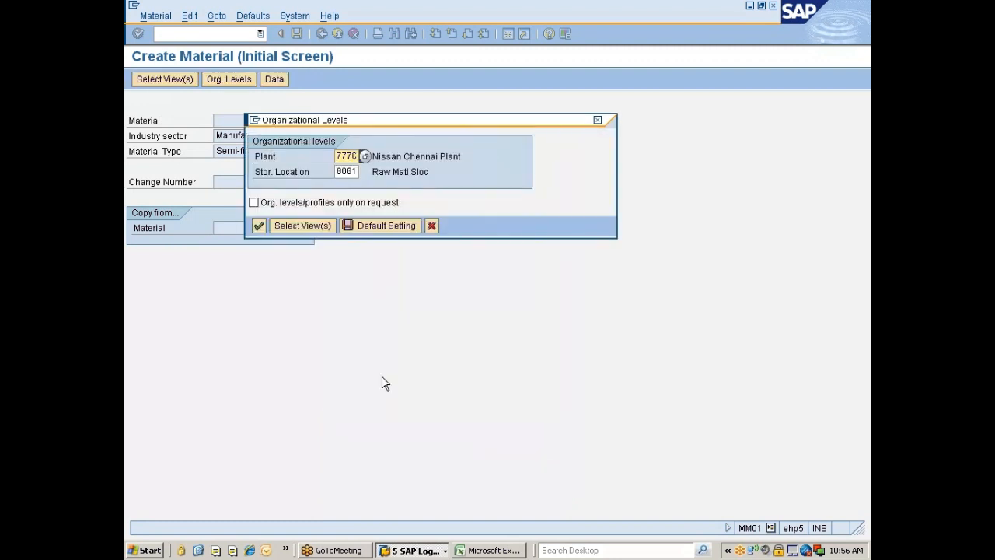
pyautogui.press('Return')
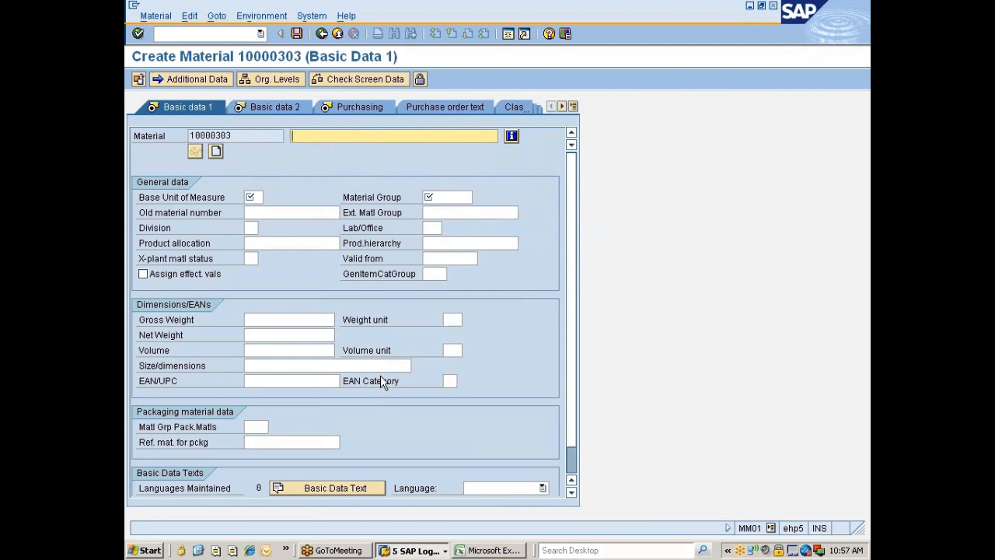
# Enter the description Piston rod, base unit of measure ea and material group 00108, and continue to the Purchasing view.
pyautogui.write('Pisto')
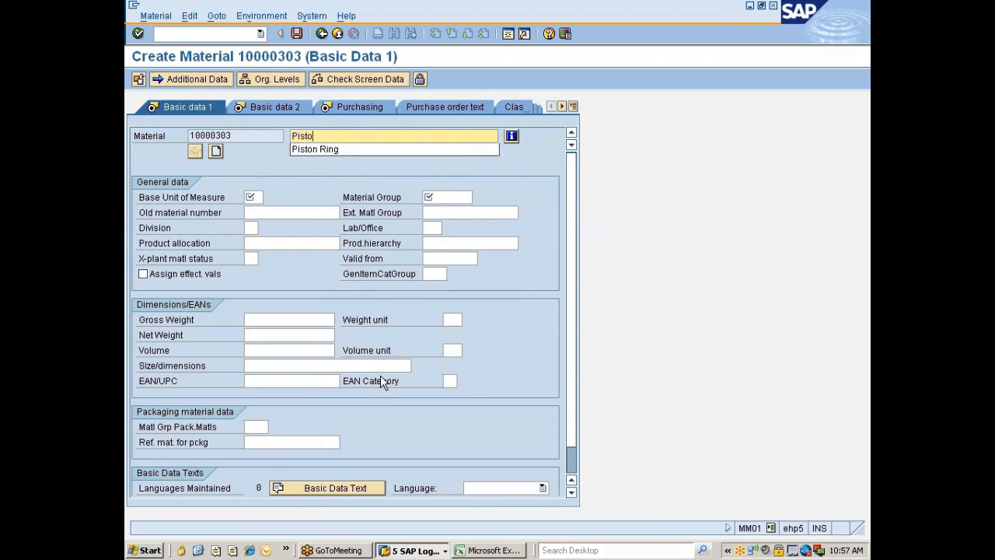
pyautogui.write('n rod')
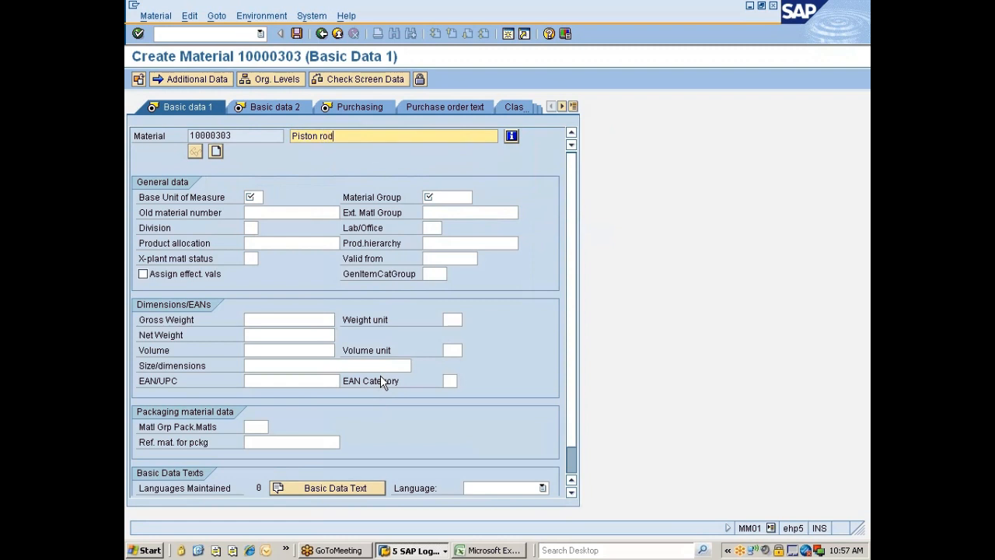
pyautogui.press('Return')
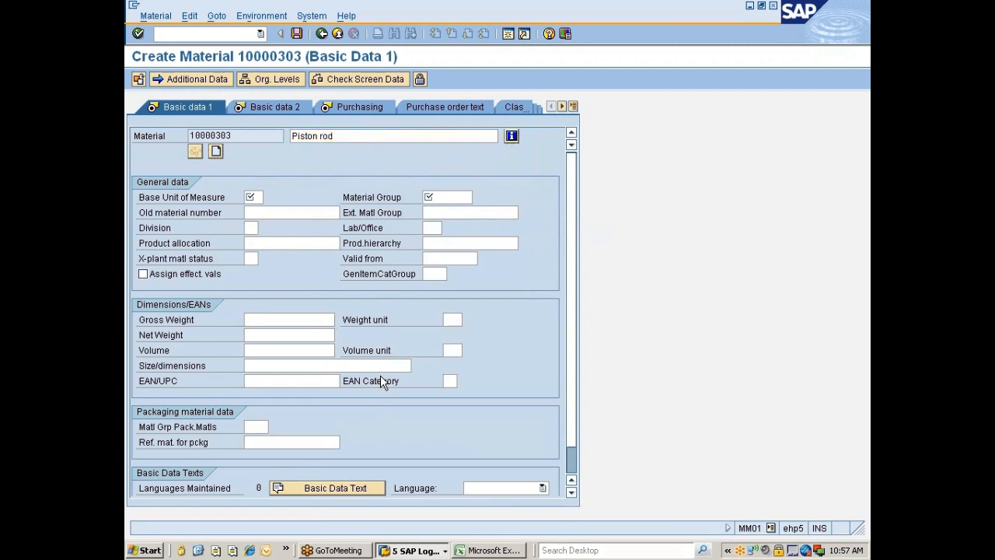
pyautogui.press('Tab')
pyautogui.write('ea')
pyautogui.press('Tab')
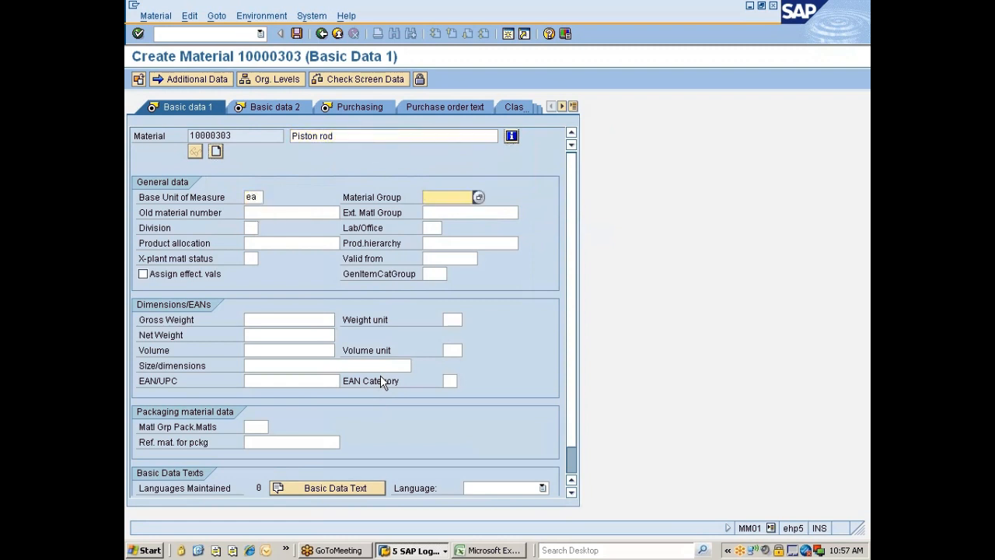
pyautogui.press('BackSpace')
pyautogui.press('Down')
pyautogui.press('Return')
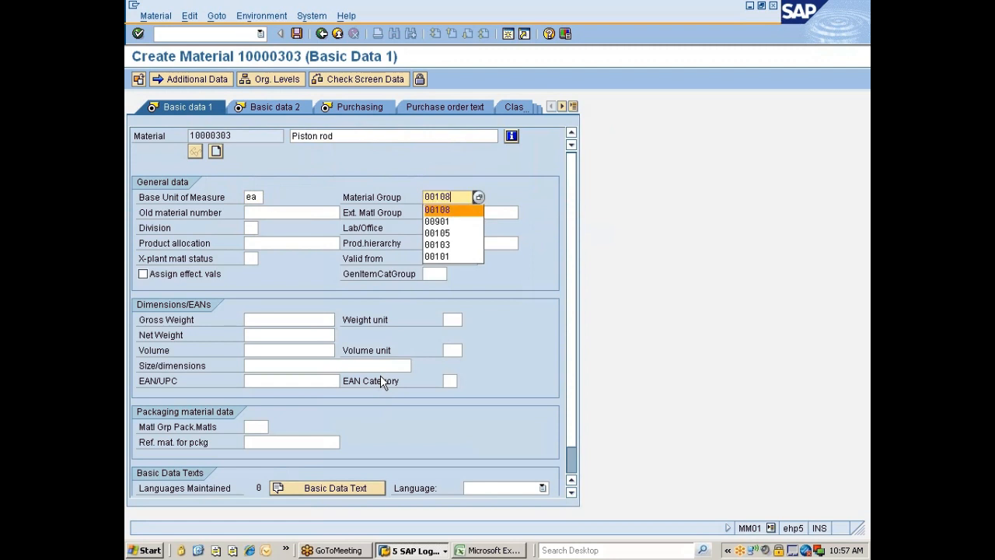
pyautogui.press('Return')
pyautogui.press('Return')
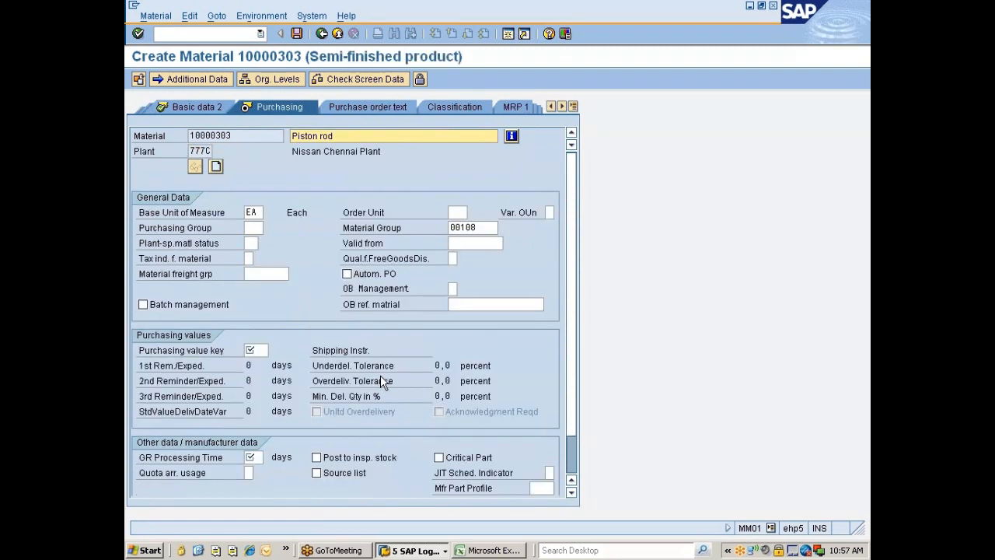
# Set the purchasing value key to 1 and the GR processing time to 1 day, and continue to the plant data view.
pyautogui.press('Return')
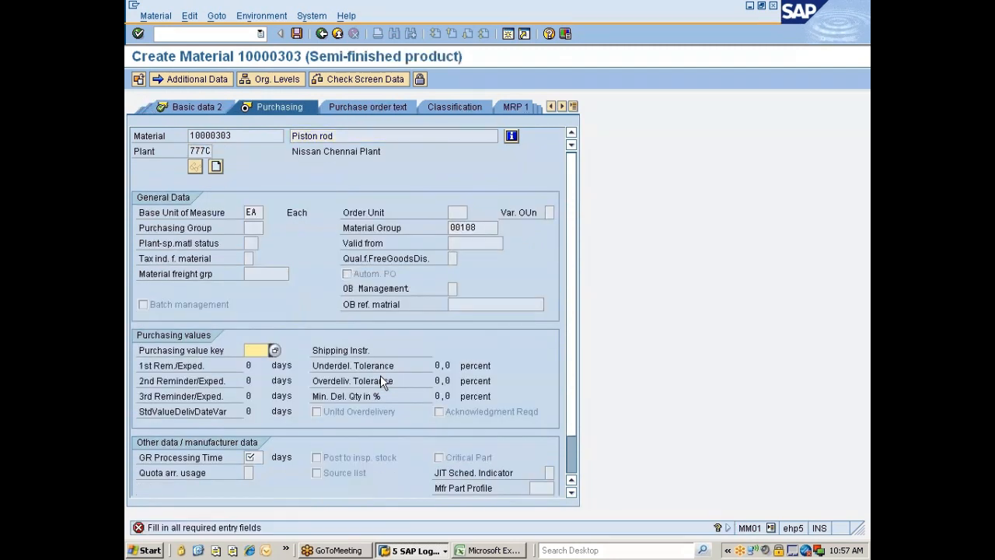
pyautogui.press('BackSpace')
pyautogui.press('Down')
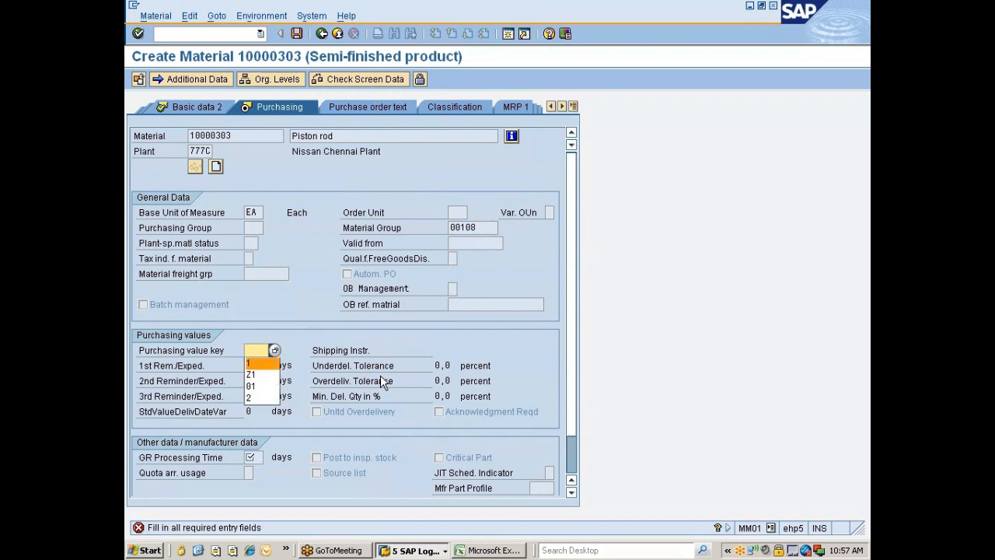
pyautogui.press('Return')
pyautogui.press('Return')
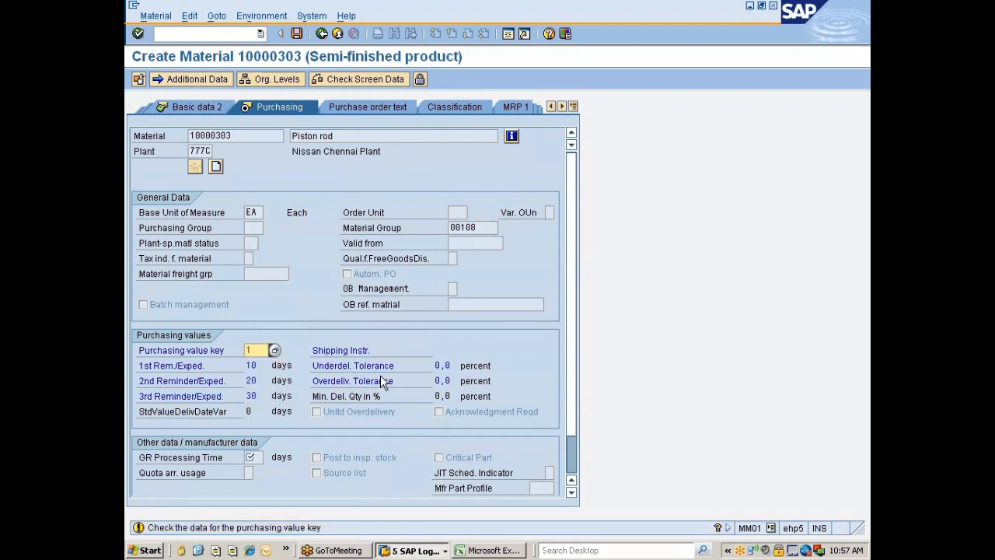
pyautogui.press('Return')
pyautogui.press('BackSpace')
pyautogui.press('Down')
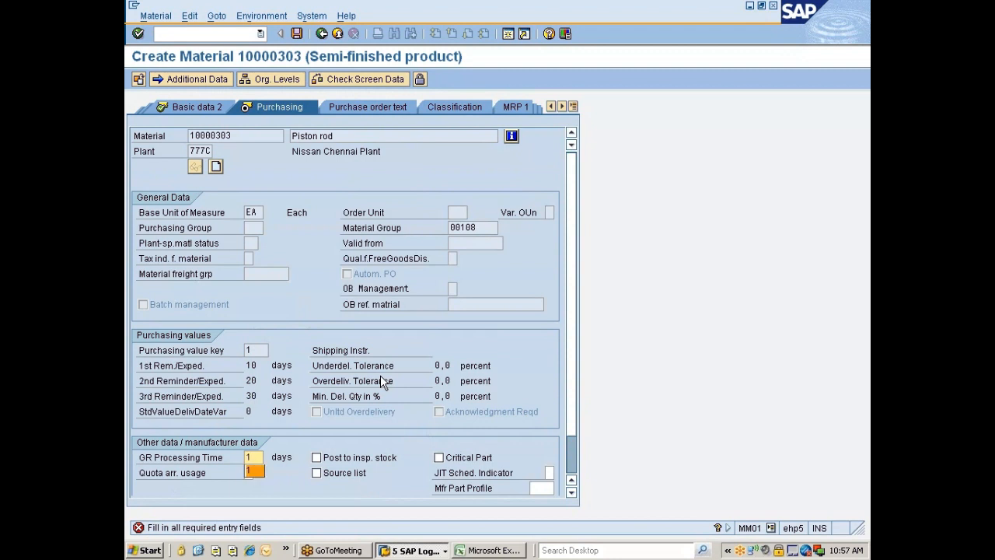
pyautogui.press('Return')
pyautogui.press('Return')
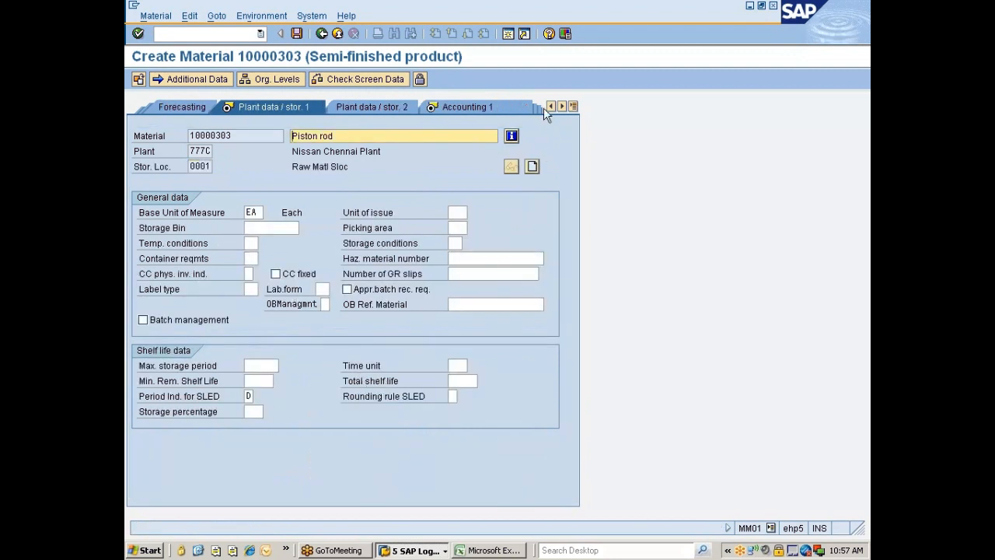
# Go back to the Purchasing view, set the purchasing group to 002, and continue on to the Accounting 1 view.
pyautogui.click(570, 106)
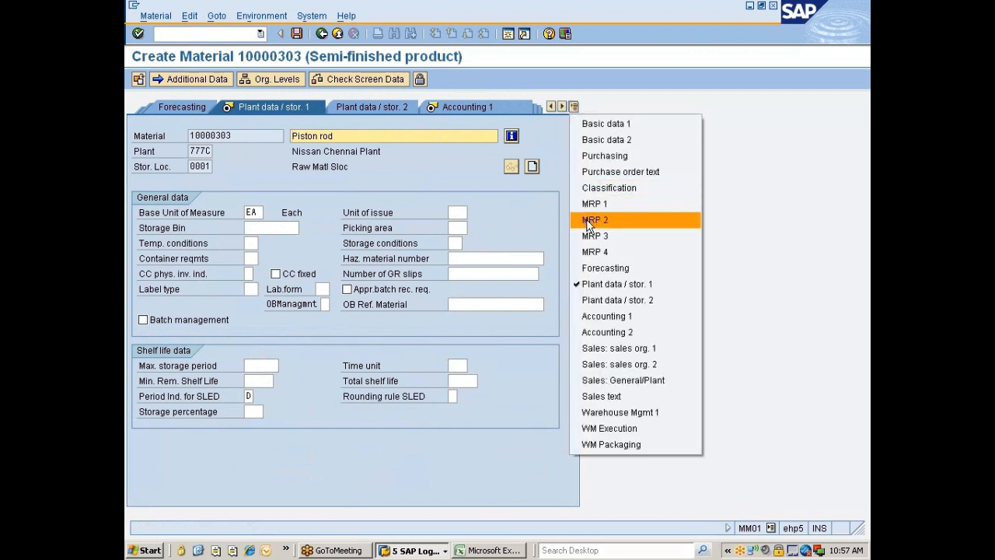
pyautogui.click(604, 157)
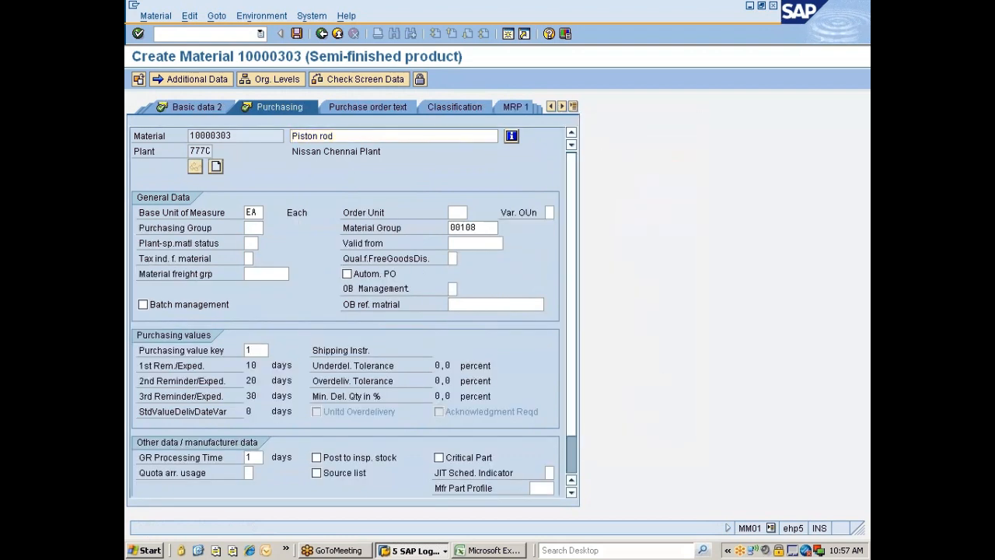
pyautogui.click(253, 228)
pyautogui.click(253, 241)
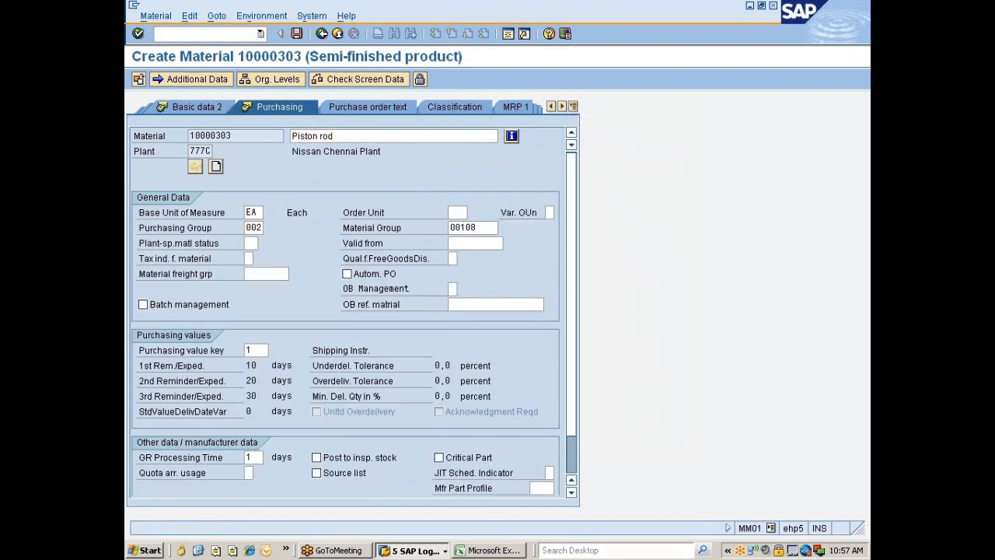
pyautogui.press('Return')
pyautogui.press('Return')
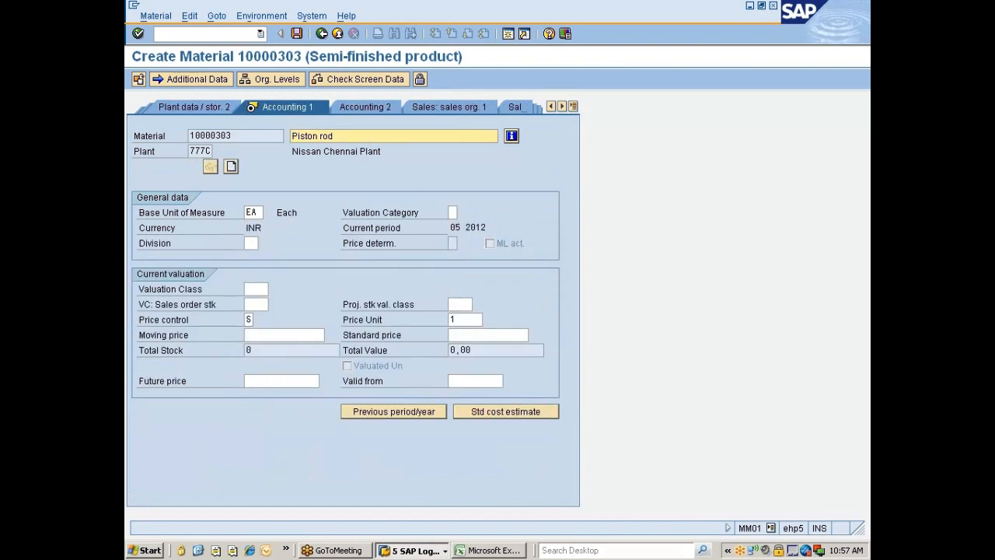
# Set the valuation class to 7900, try to continue under price control S without a standard price, and return to the system messages overview.
pyautogui.click(263, 290)
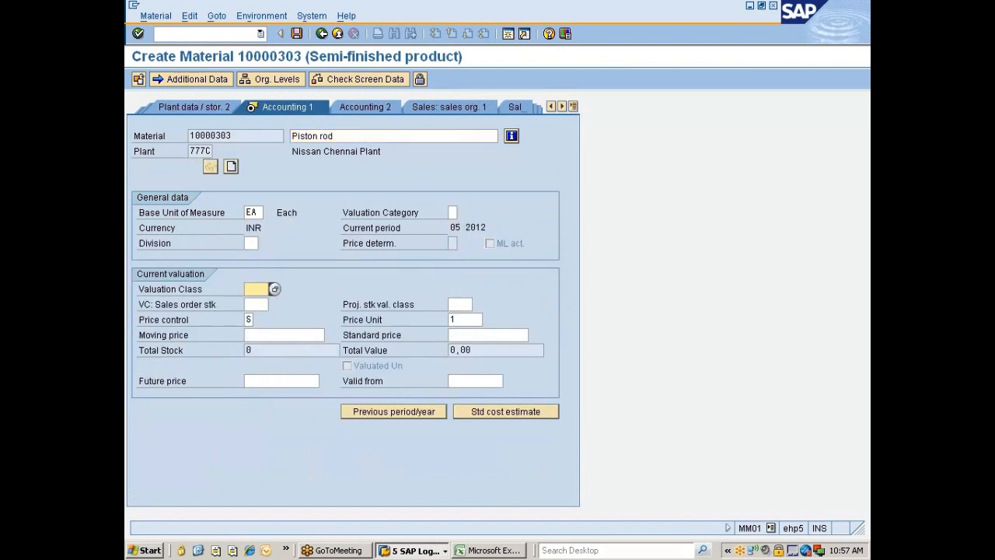
pyautogui.press('F4')
pyautogui.click(253, 320)
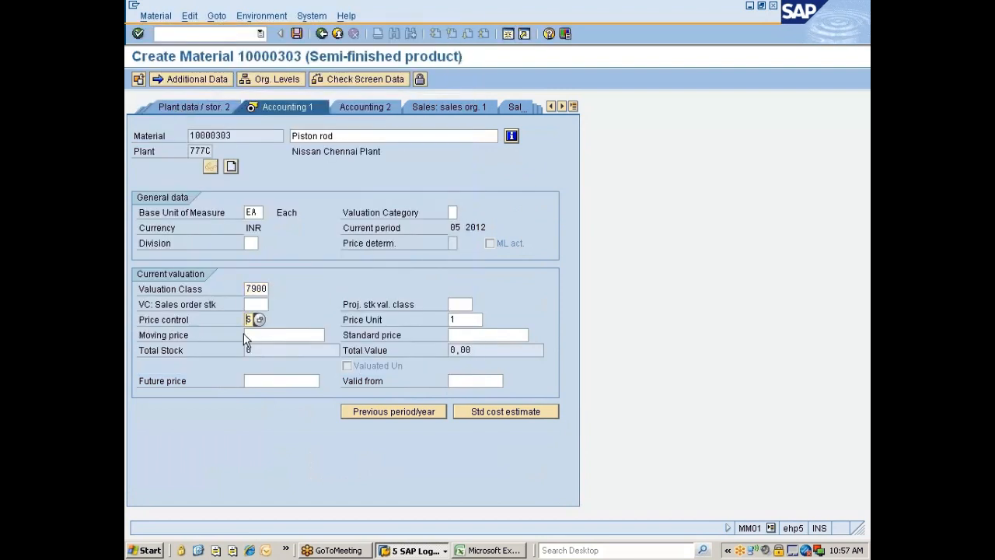
pyautogui.click(452, 336)
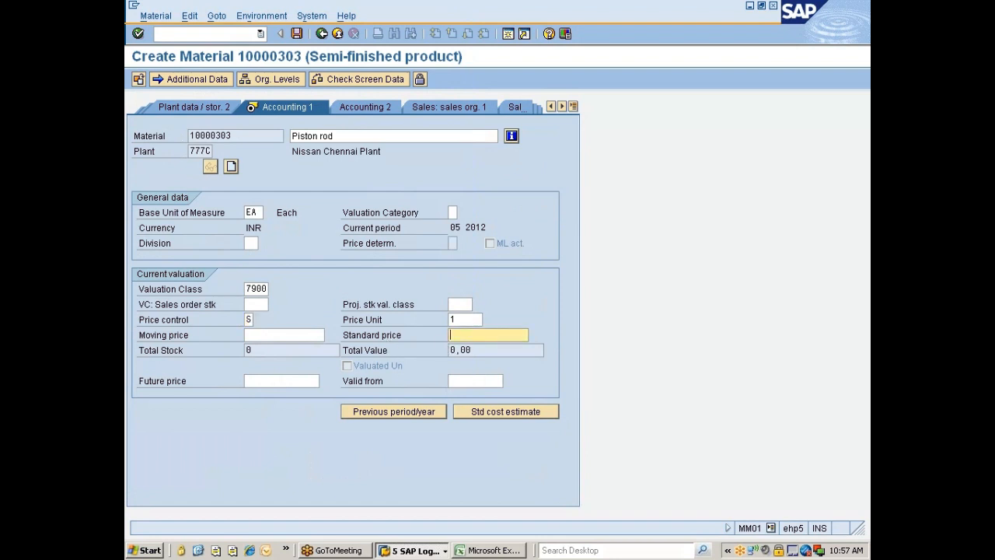
pyautogui.press('Return')
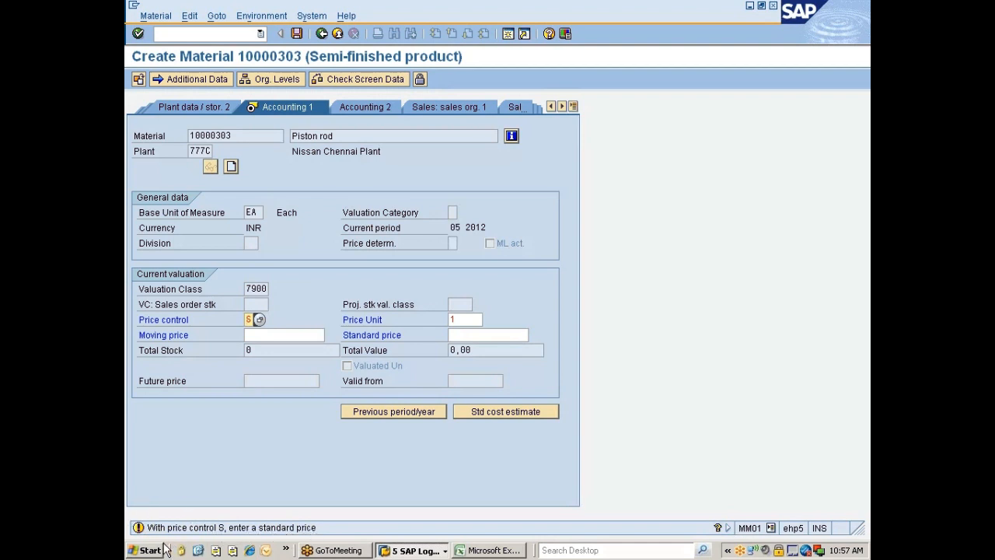
pyautogui.hotkey('alt', 'Tab')
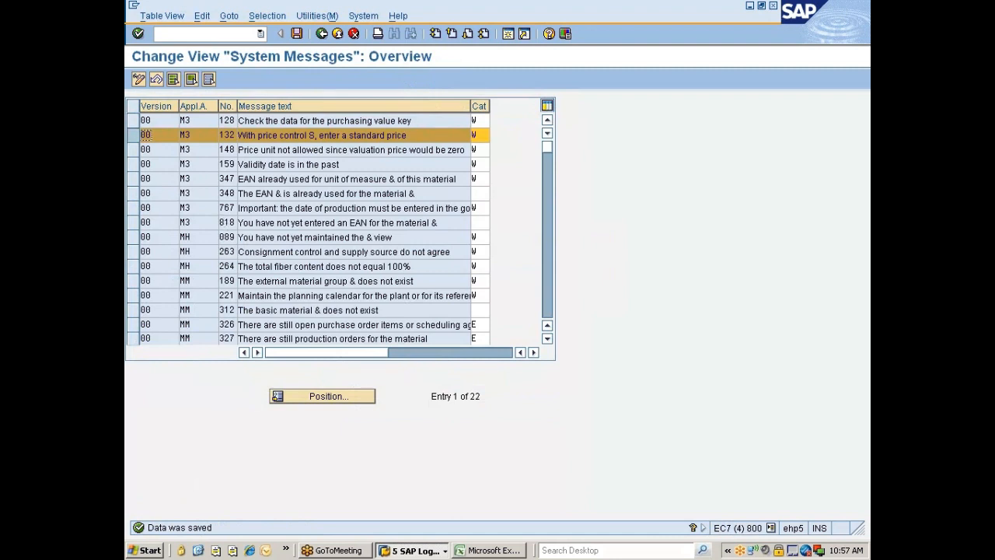
# Continue past the missing standard price warning for the Piston rod material, and cancel the exit without saving.
pyautogui.click(479, 135)
pyautogui.hotkey('alt', 'Tab')
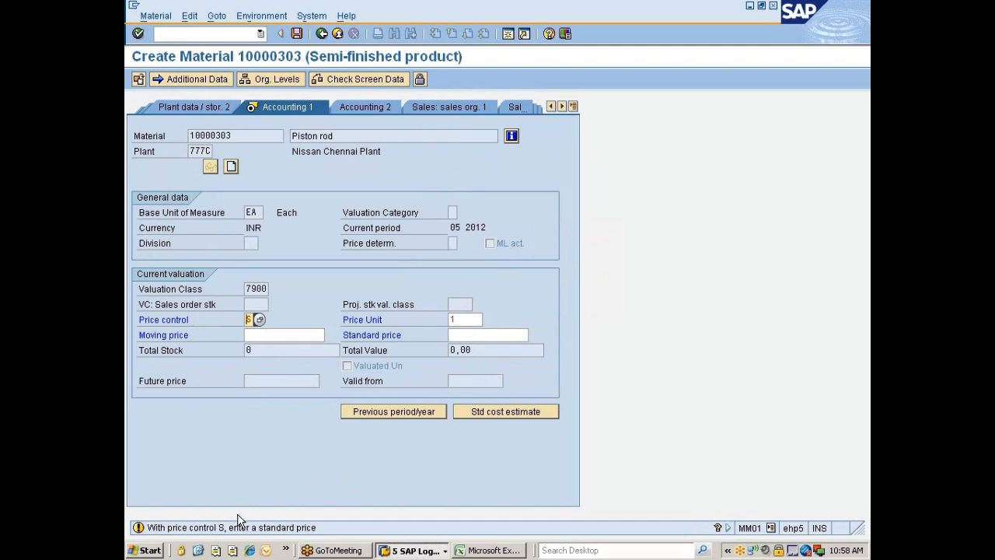
pyautogui.press('Return')
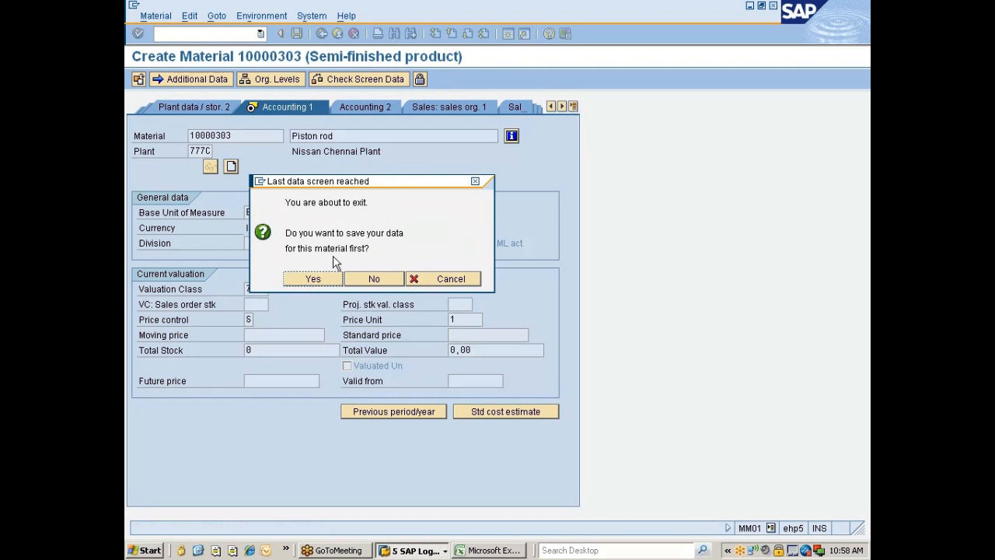
pyautogui.moveTo(360, 181); pyautogui.dragTo(494, 151)
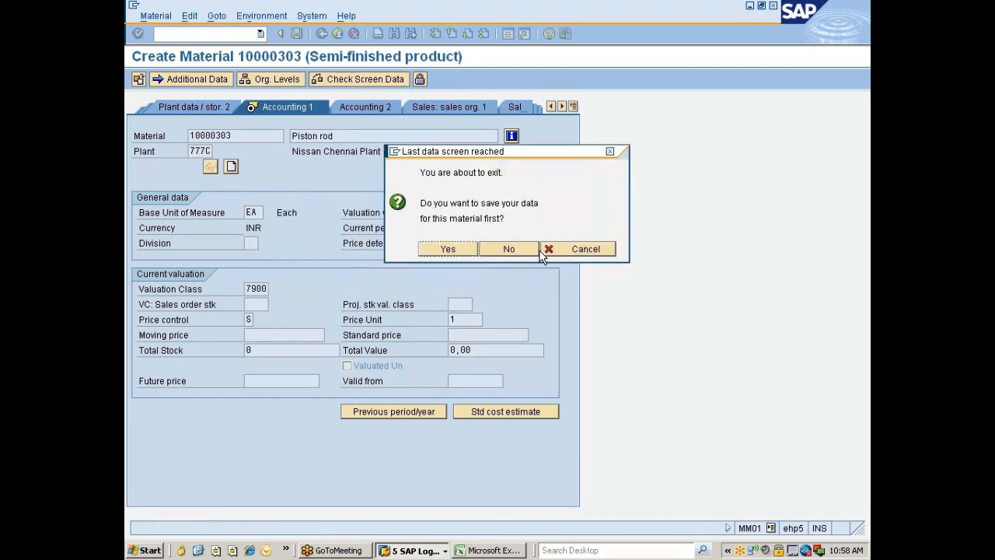
pyautogui.click(576, 251)
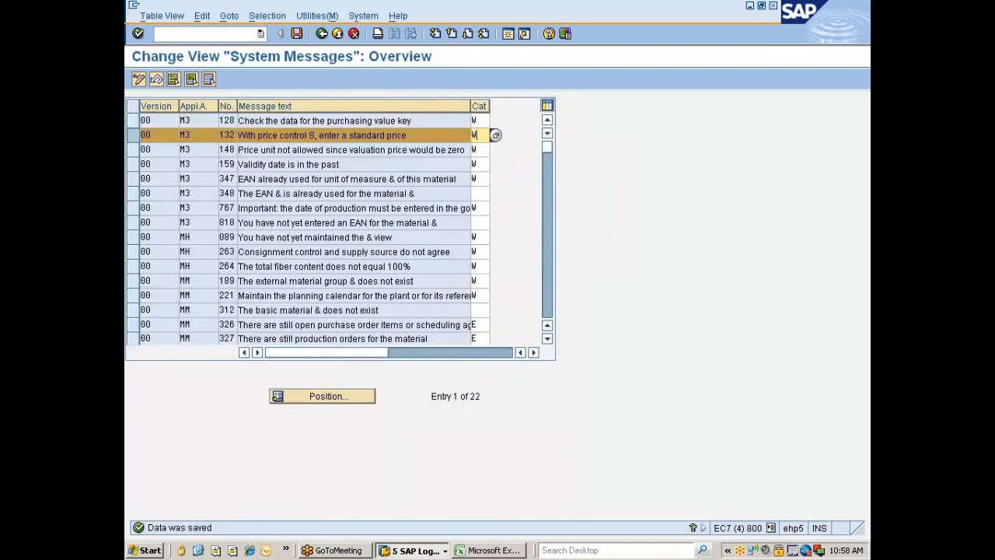
# Set the category of M3 system message 132 to E (Error Message).
pyautogui.click(496, 139)
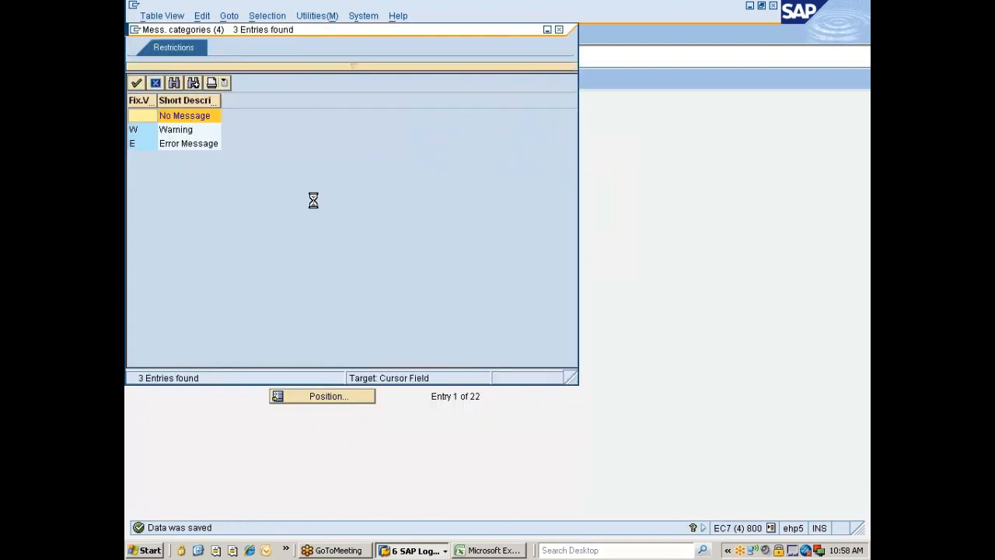
pyautogui.doubleClick(141, 143)
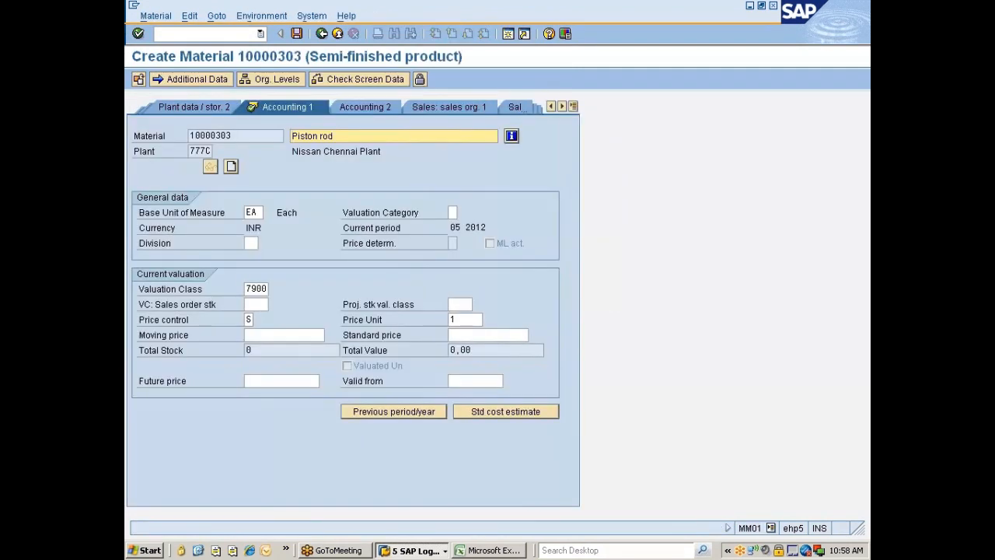
# Restart MM01 with the Basic Data 1 and 2, Purchasing, General Plant Data / Storage 1 and Accounting 1 views, for plant 777C and storage location 0001.
pyautogui.click(187, 33)
pyautogui.write('/')
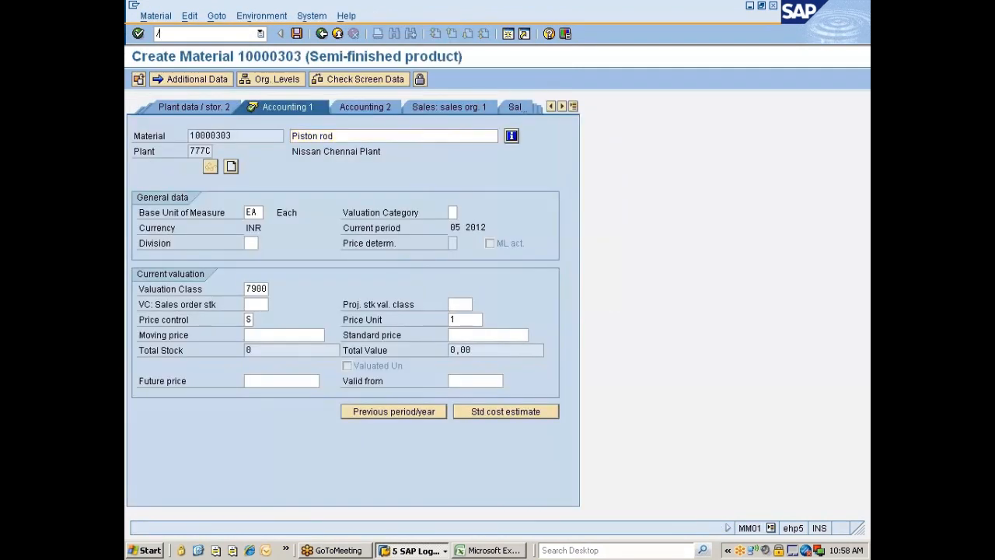
pyautogui.write('nmm01')
pyautogui.press('Return')
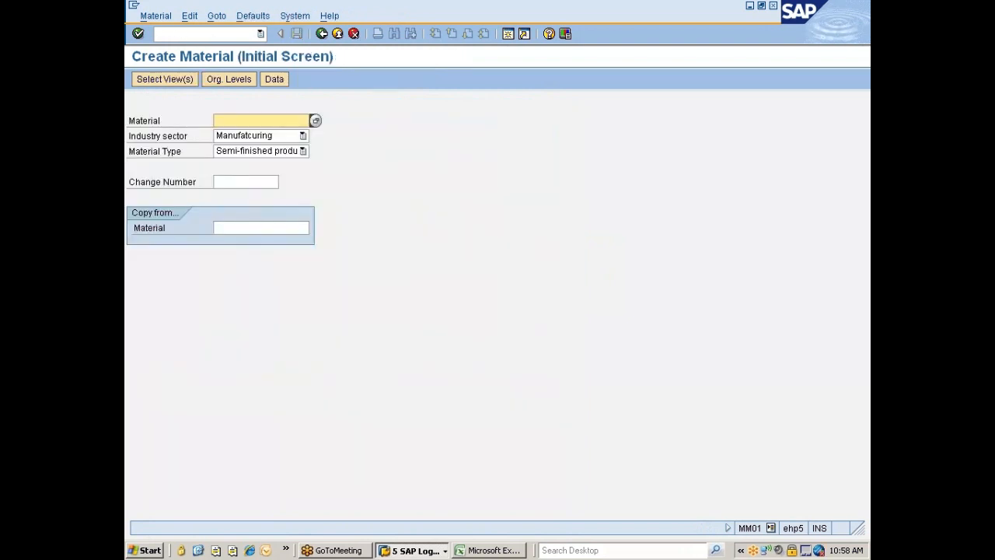
pyautogui.press('Return')
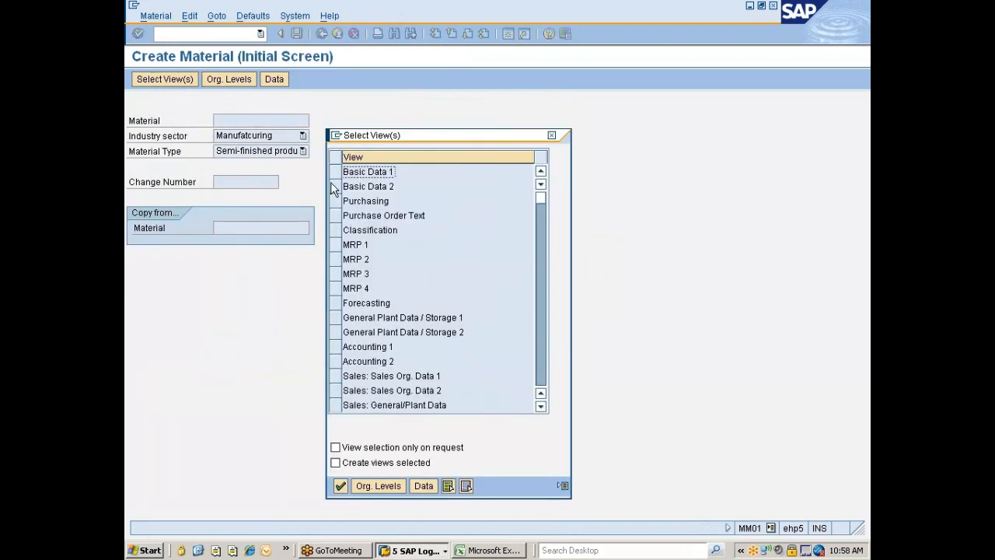
pyautogui.moveTo(334, 172); pyautogui.dragTo(334, 208)
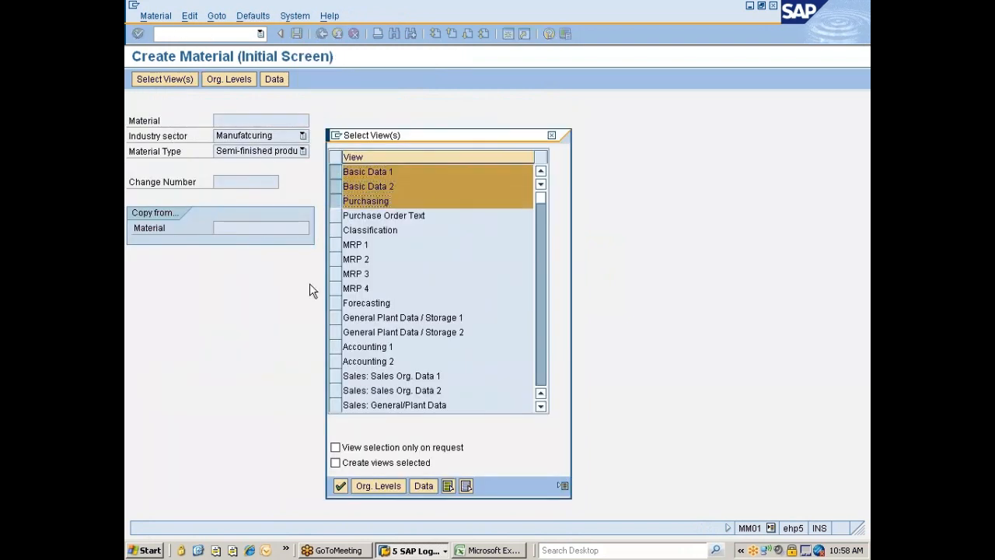
pyautogui.click(335, 317)
pyautogui.click(336, 347)
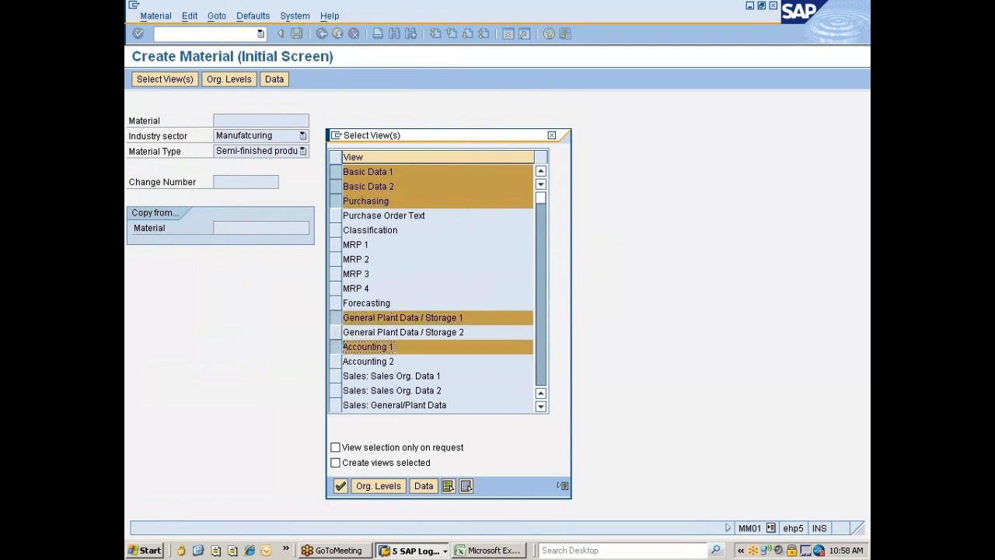
pyautogui.click(340, 486)
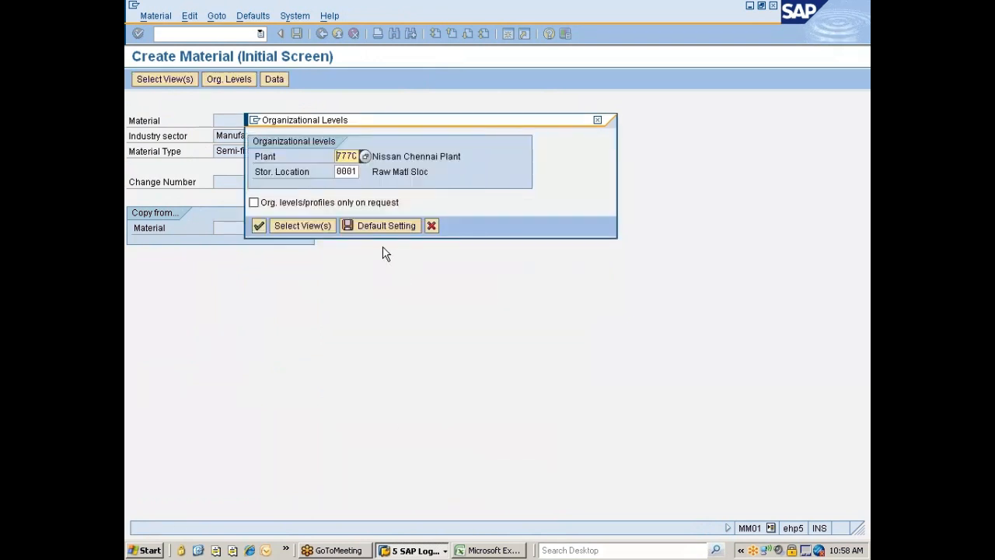
pyautogui.press('Return')
# Enter the description Piston rod, base unit ea and material group 00108 for the new material, and continue to its Purchasing view.
pyautogui.press('BackSpace')
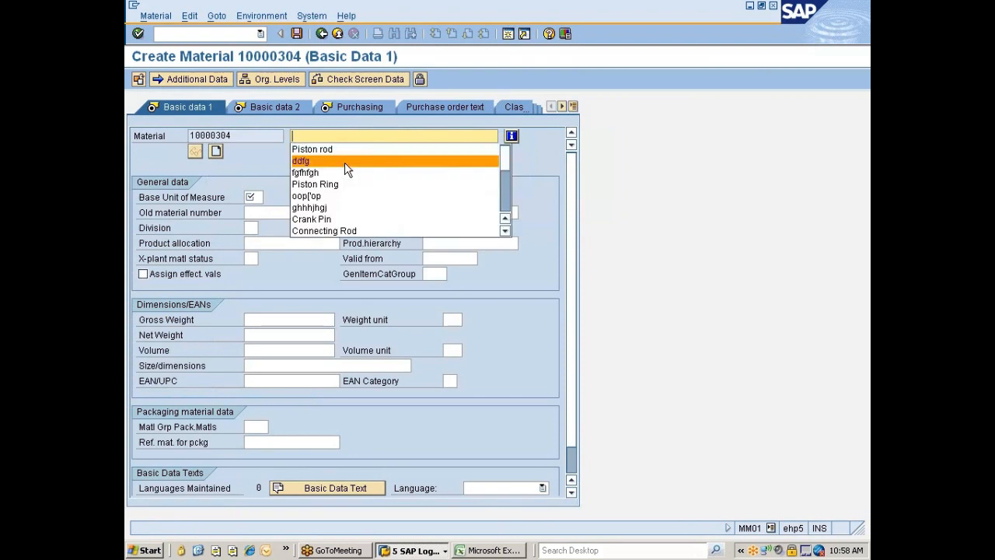
pyautogui.click(304, 149)
pyautogui.click(257, 198)
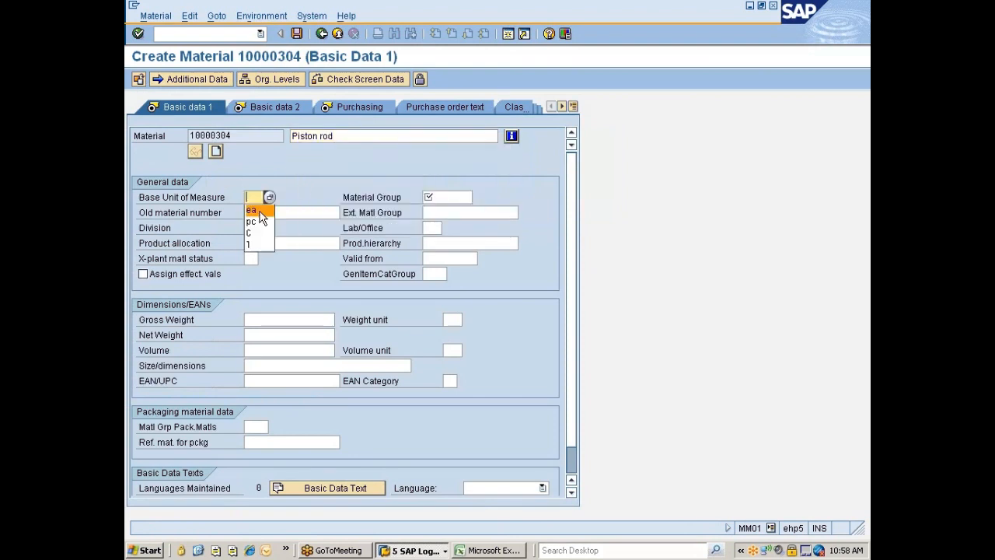
pyautogui.click(259, 210)
pyautogui.click(445, 197)
pyautogui.click(435, 210)
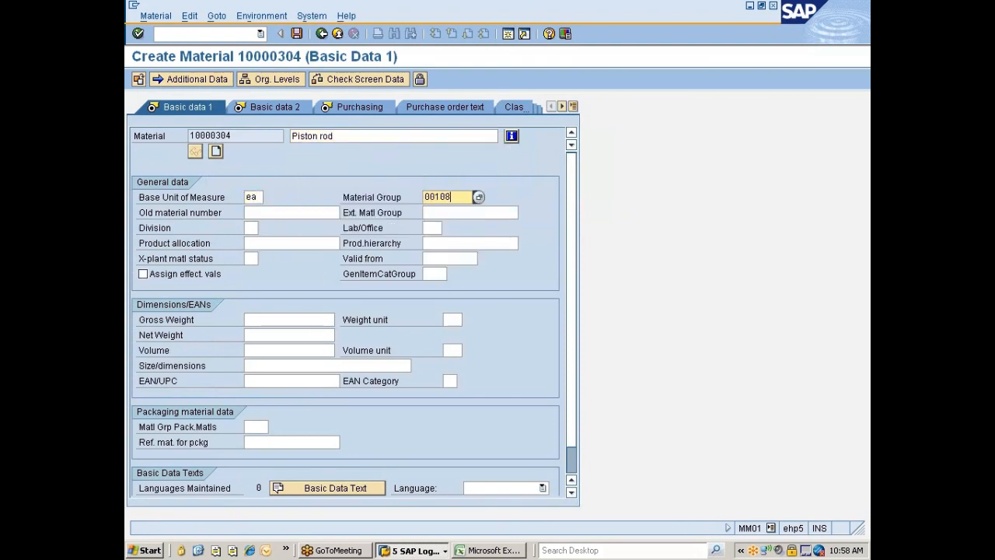
pyautogui.press('Return')
pyautogui.press('Return')
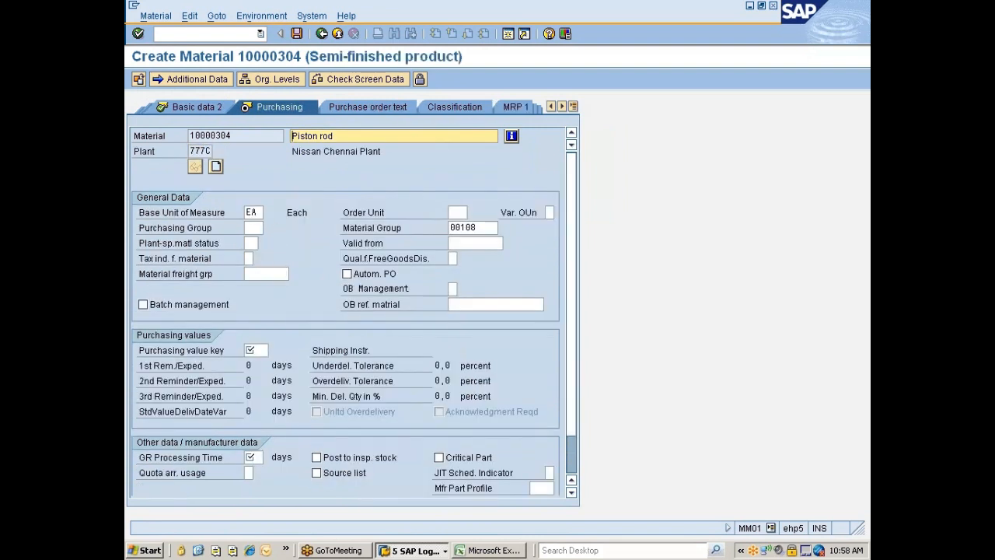
# Set the purchasing group to 002, purchasing value key to 1 and GR processing time to 1 day, and continue to the Accounting 1 view.
pyautogui.click(254, 227)
pyautogui.click(257, 240)
pyautogui.click(256, 350)
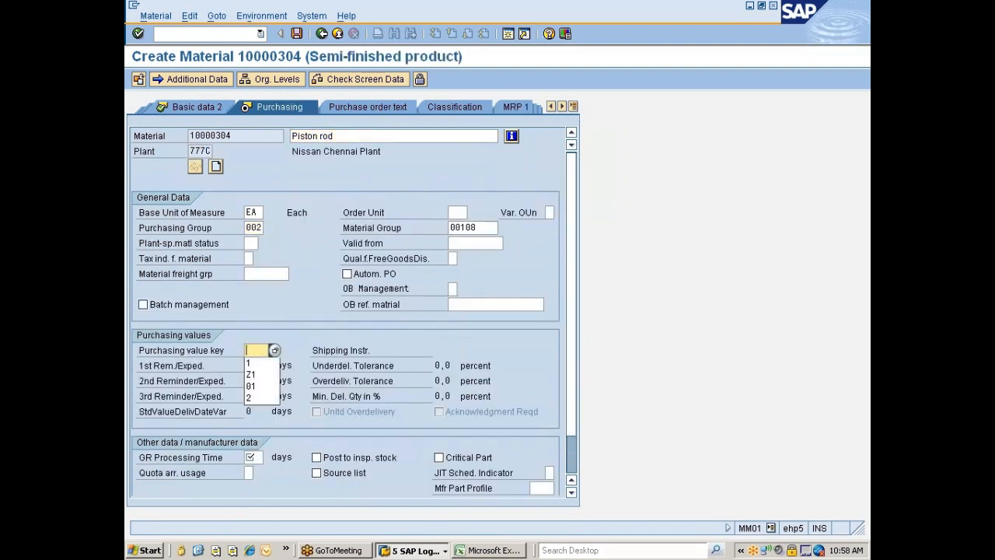
pyautogui.click(253, 363)
pyautogui.click(252, 457)
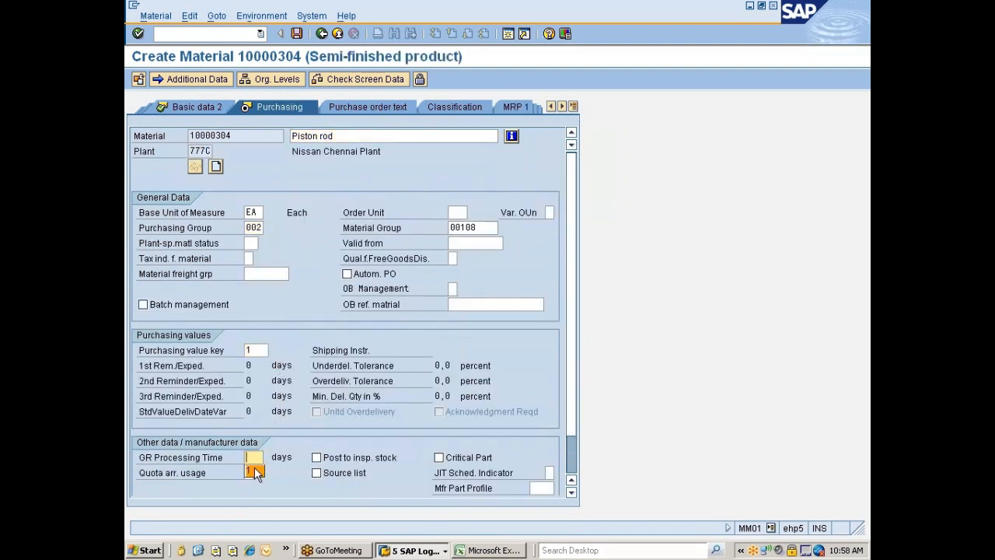
pyautogui.write('1')
pyautogui.press('Return')
pyautogui.press('Return')
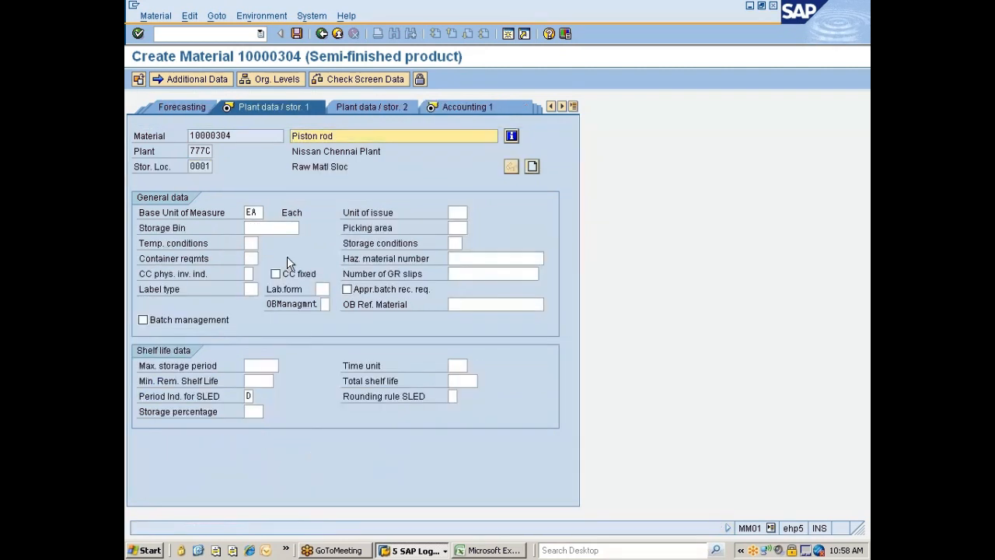
pyautogui.press('Return')
# Set the valuation class to 7900 and try to continue under price control S with no standard price.
pyautogui.click(272, 289)
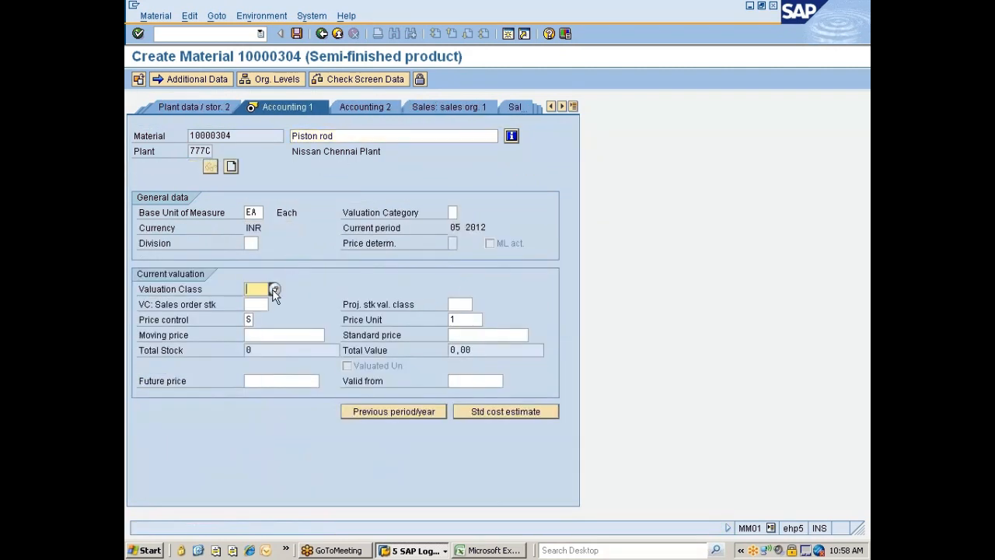
pyautogui.click(273, 289)
pyautogui.doubleClick(182, 105)
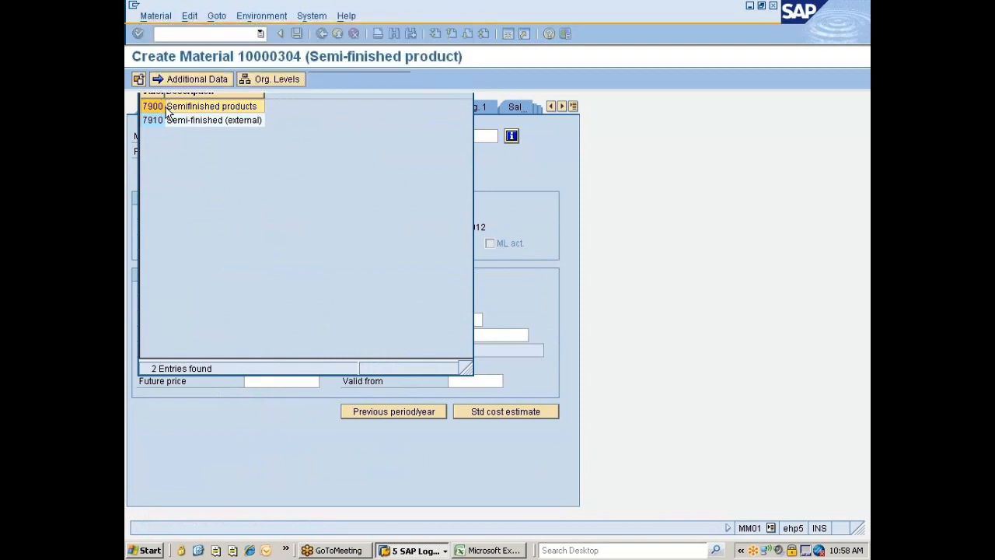
pyautogui.click(262, 332)
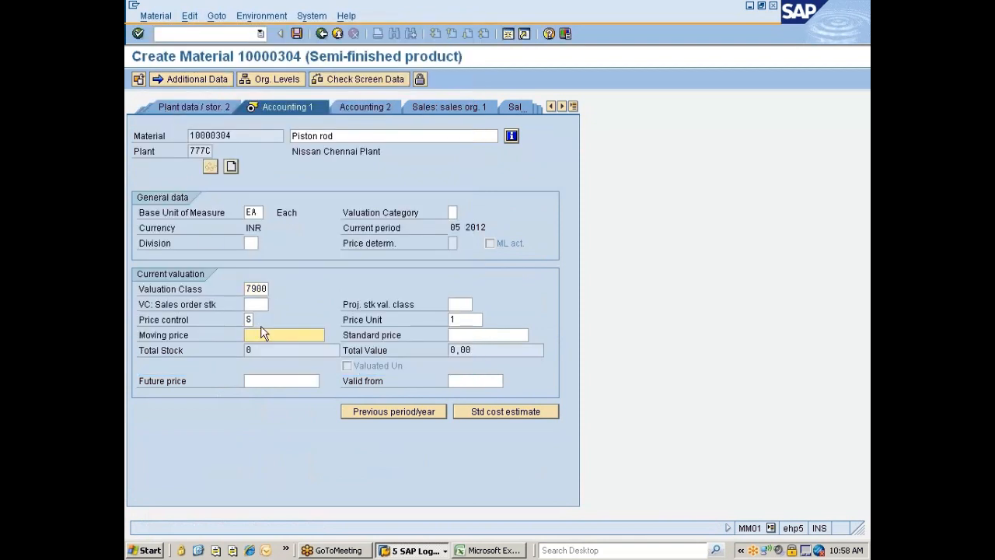
pyautogui.press('Return')
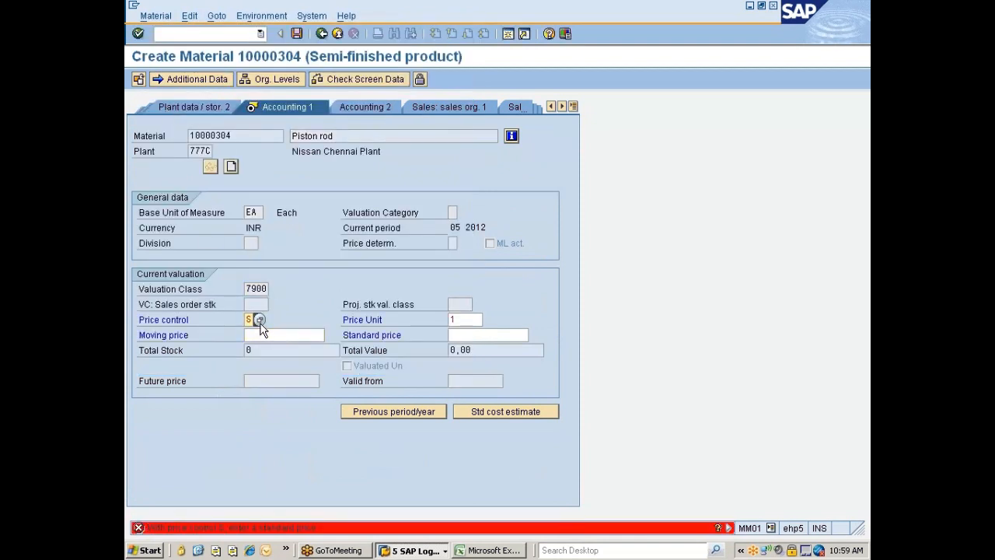
pyautogui.press('Return')
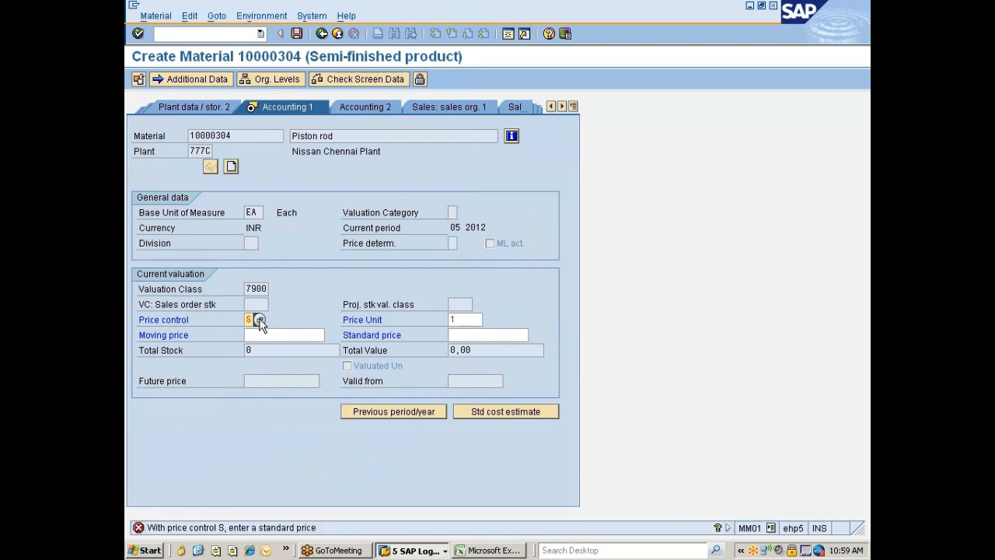
# Enter a standard price of 1200, try to save the material, and dismiss the connection error without viewing its details.
pyautogui.click(497, 336)
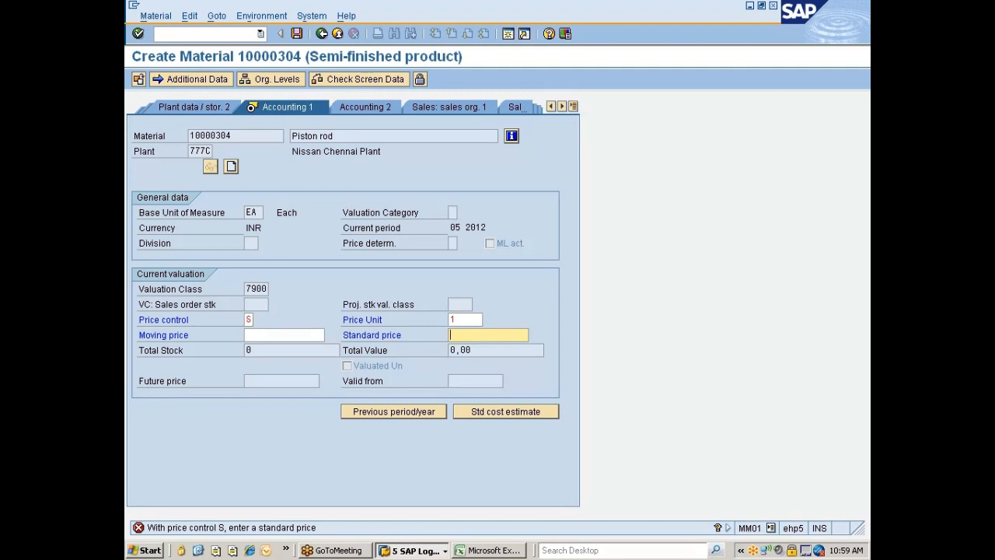
pyautogui.write('1200')
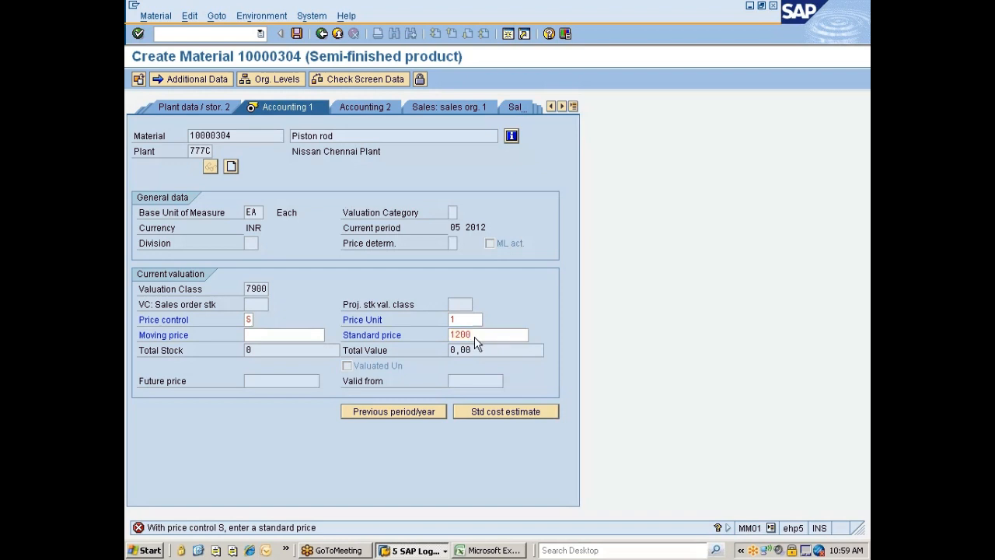
pyautogui.press('Return')
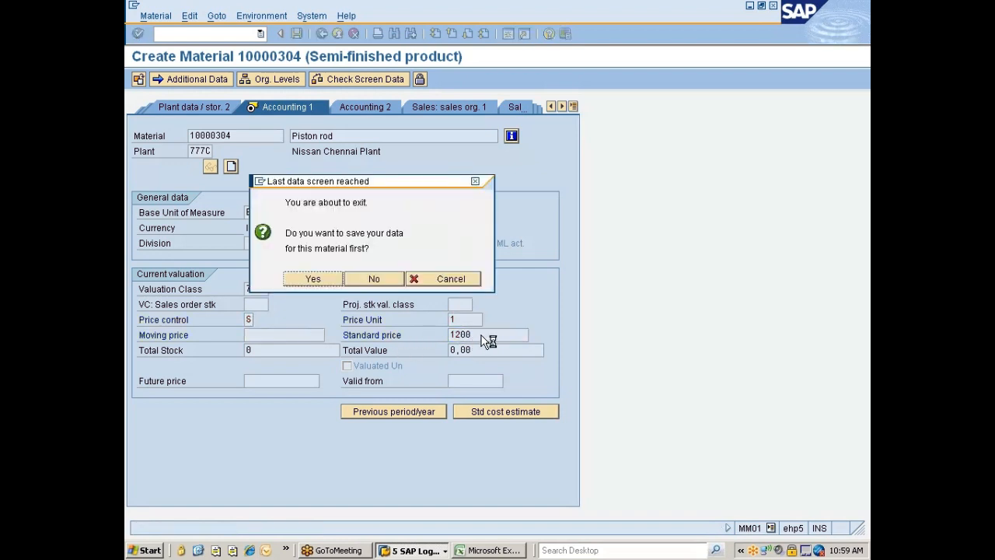
pyautogui.click(314, 280)
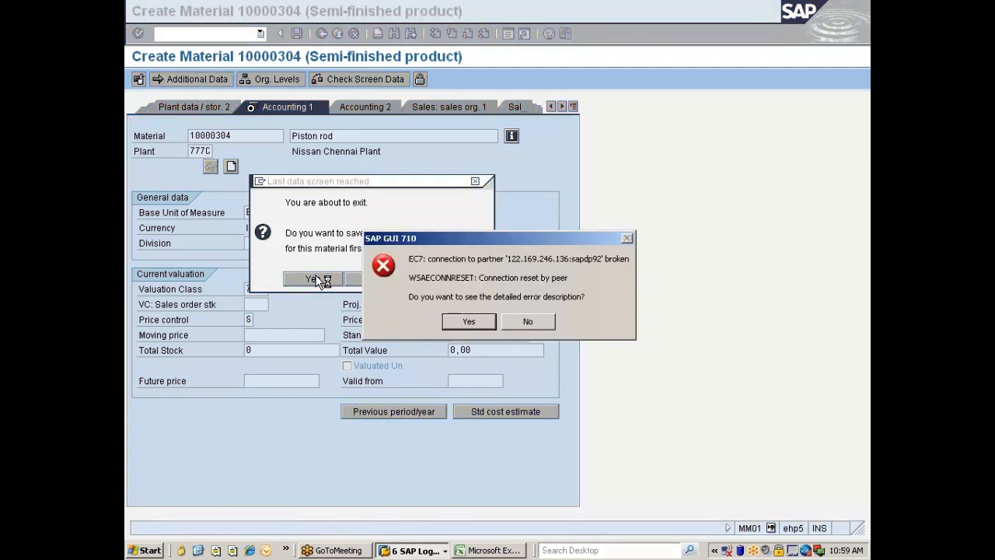
pyautogui.click(529, 321)
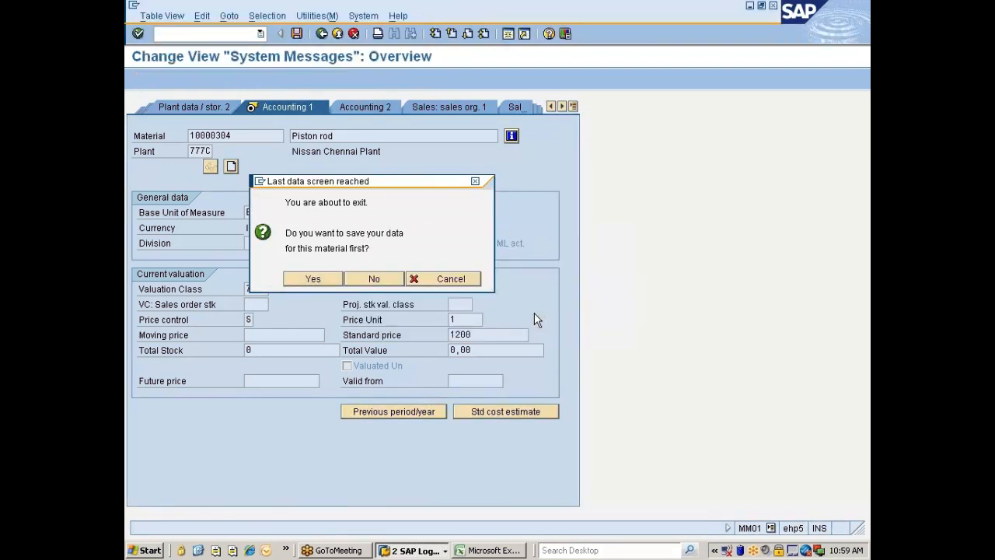